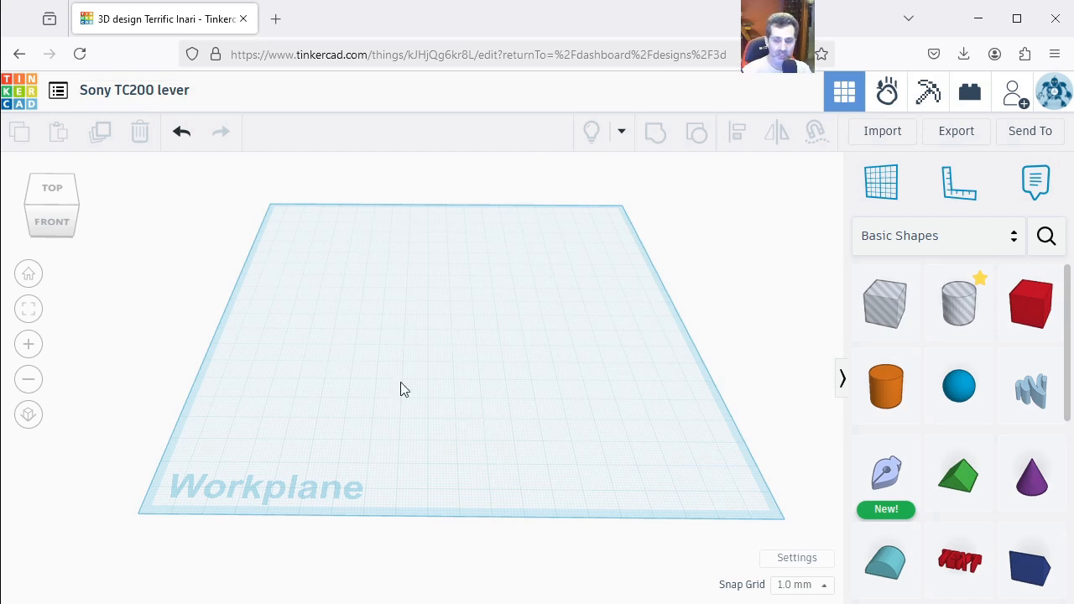
scroll(449, 408, "down", 3)
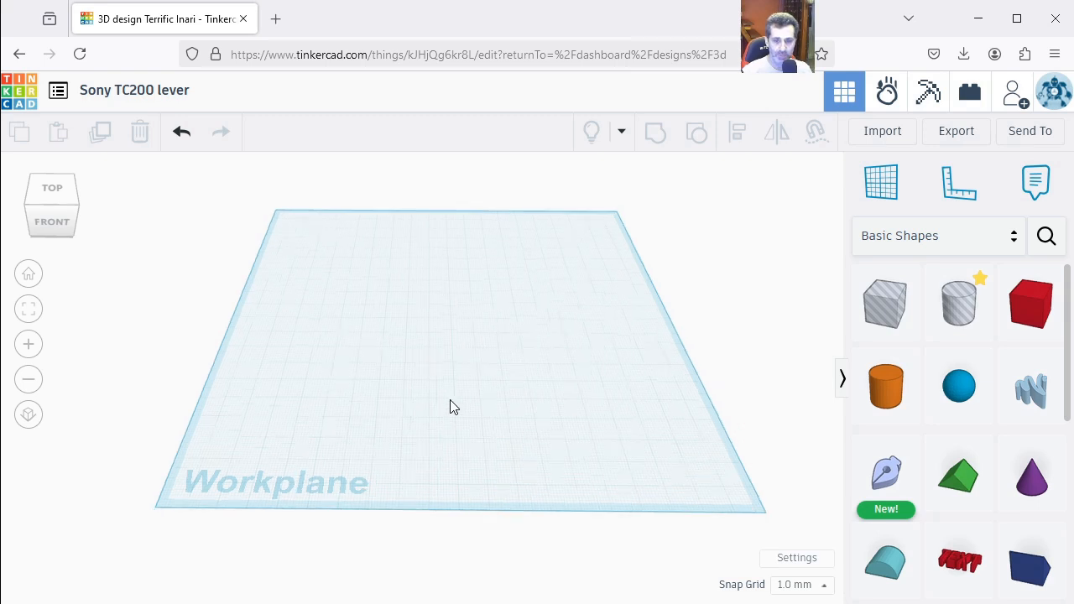
scroll(444, 384, "up", 4)
scroll(442, 375, "down", 3)
scroll(440, 386, "down", 2)
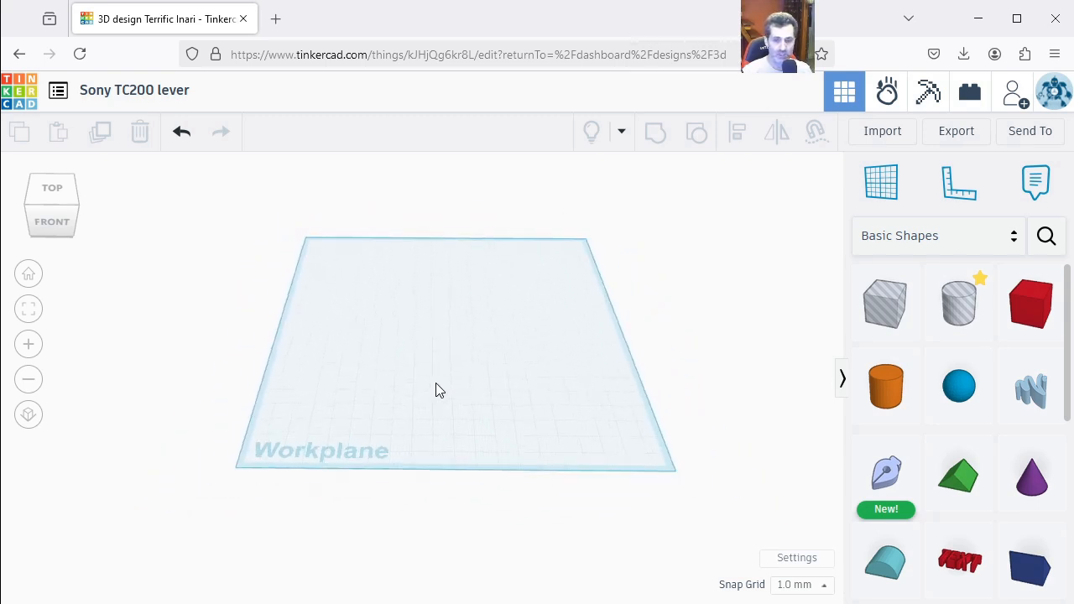
scroll(433, 379, "up", 1)
mouse_move(420, 331)
right_mouse_down()
mouse_move(549, 328)
mouse_move(414, 357)
mouse_move(314, 308)
mouse_move(384, 336)
mouse_move(462, 336)
mouse_move(421, 312)
right_mouse_up()
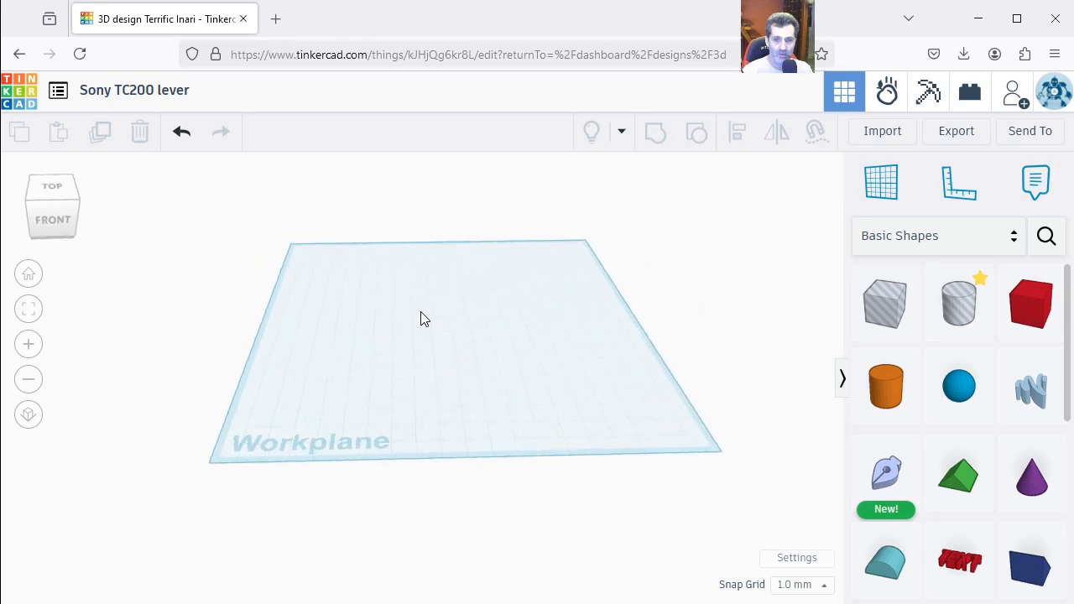
middle_click_drag(424, 350, 442, 383)
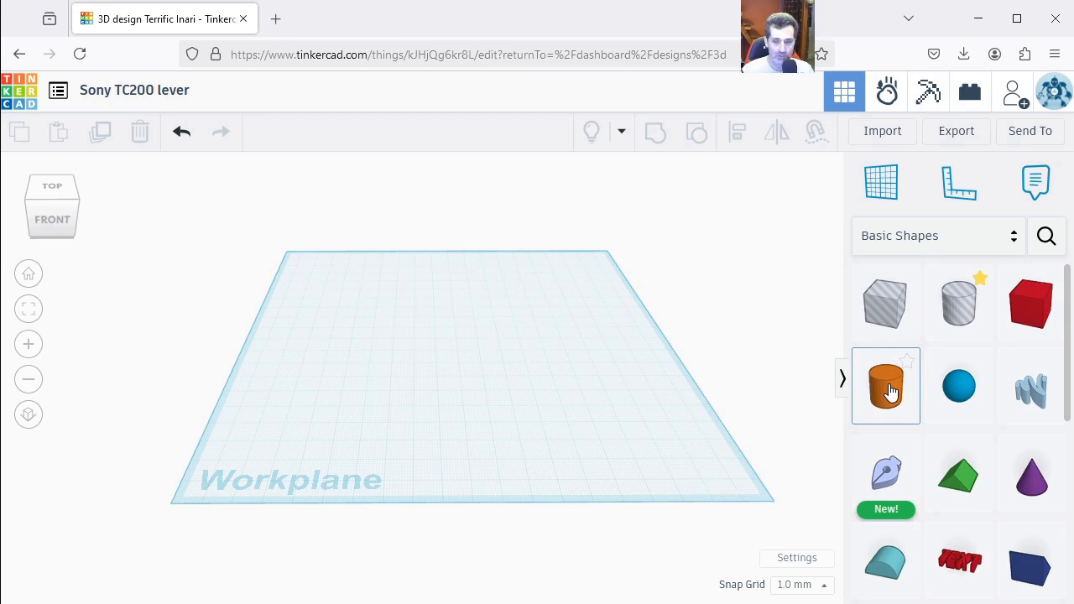
Step: Place a solid cylinder near the middle of the workplane and set its sides to 64
scroll(495, 371, "up", 2)
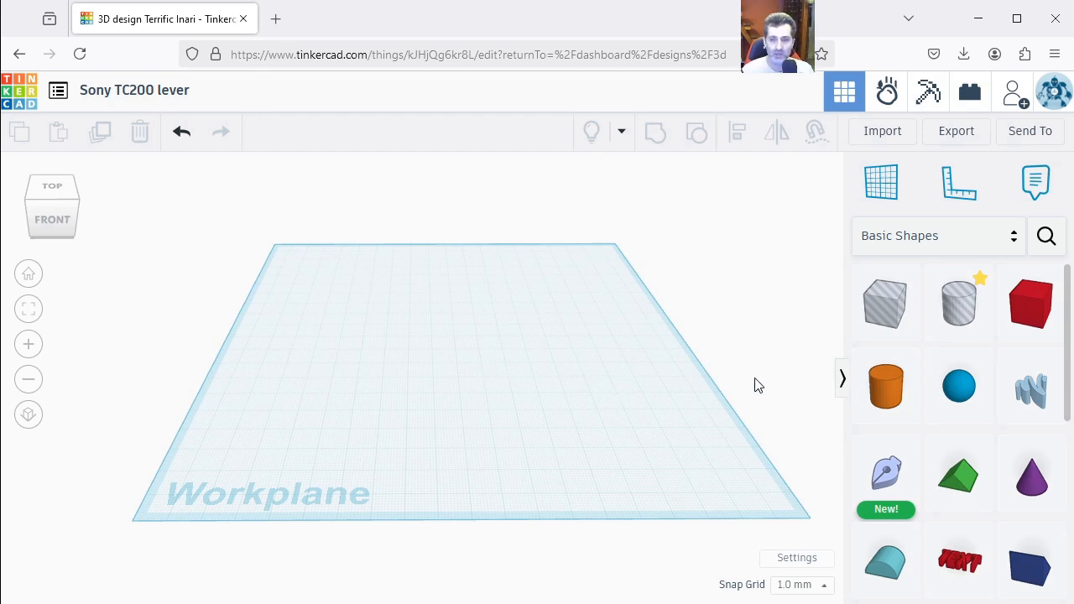
left_click_drag(892, 394, 438, 410)
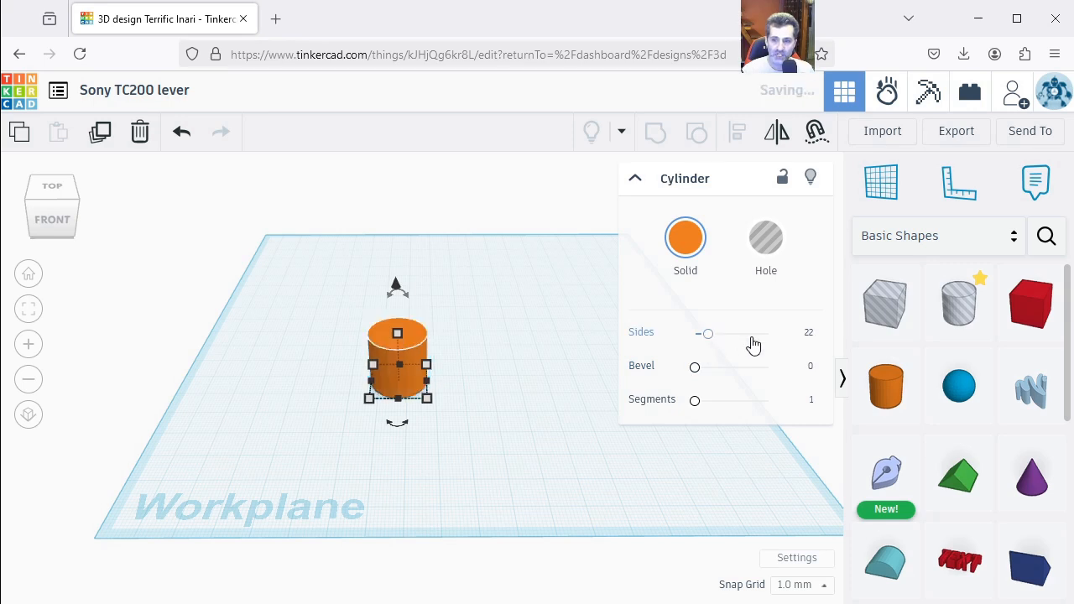
mouse_move(707, 336)
left_mouse_down()
mouse_move(688, 340)
mouse_move(710, 344)
left_mouse_up()
scroll(366, 351, "up", 2)
scroll(367, 351, "up", 4)
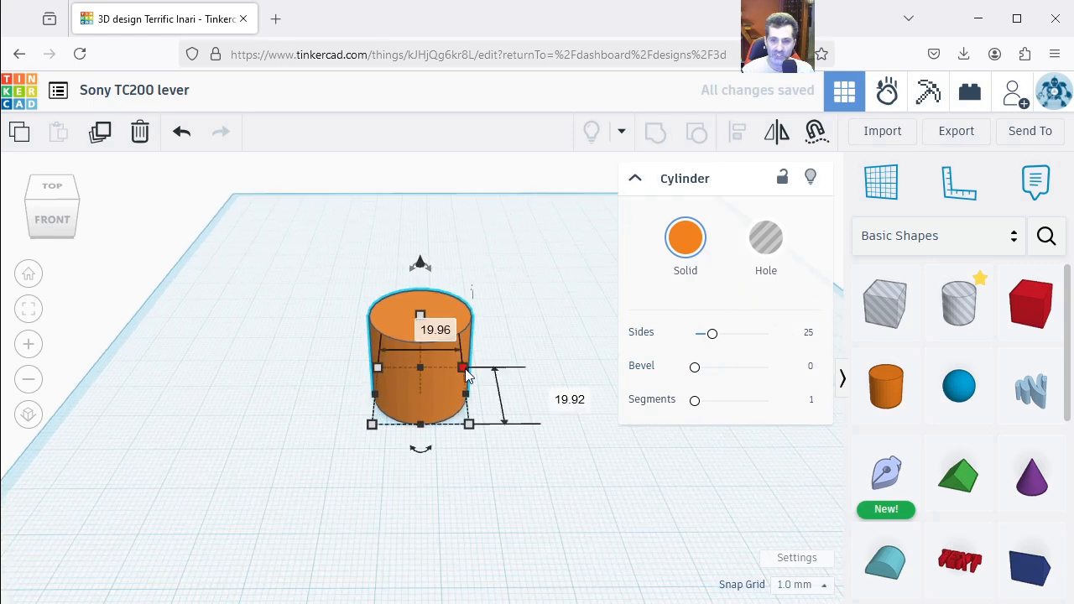
left_click_drag(712, 338, 770, 347)
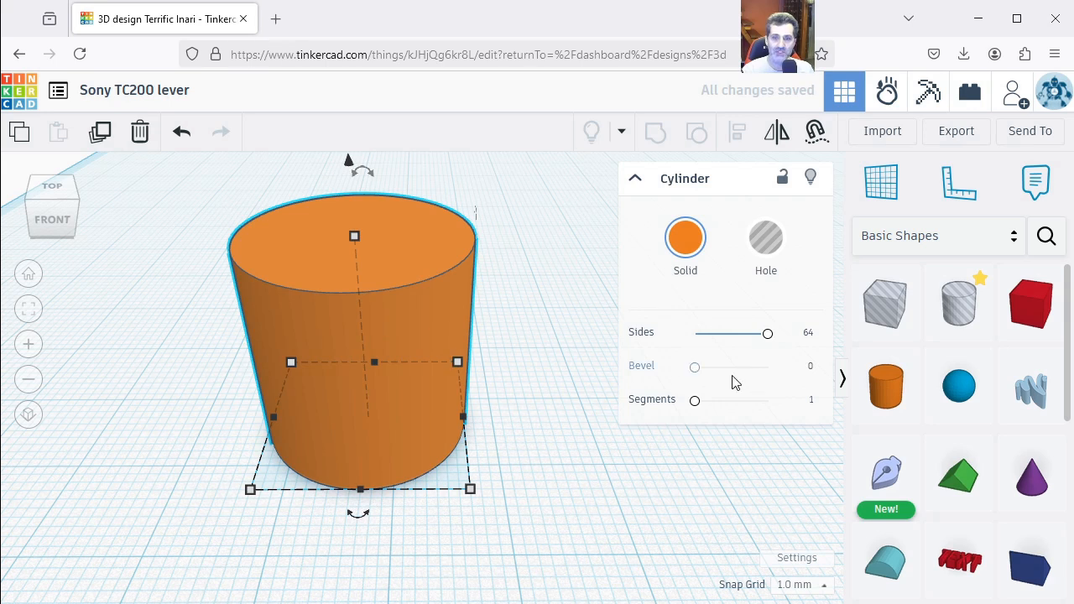
Step: Set the cylinder's front-to-back length to 36 mm
left_click(532, 391)
scroll(532, 393, "down", 4)
left_click(438, 377)
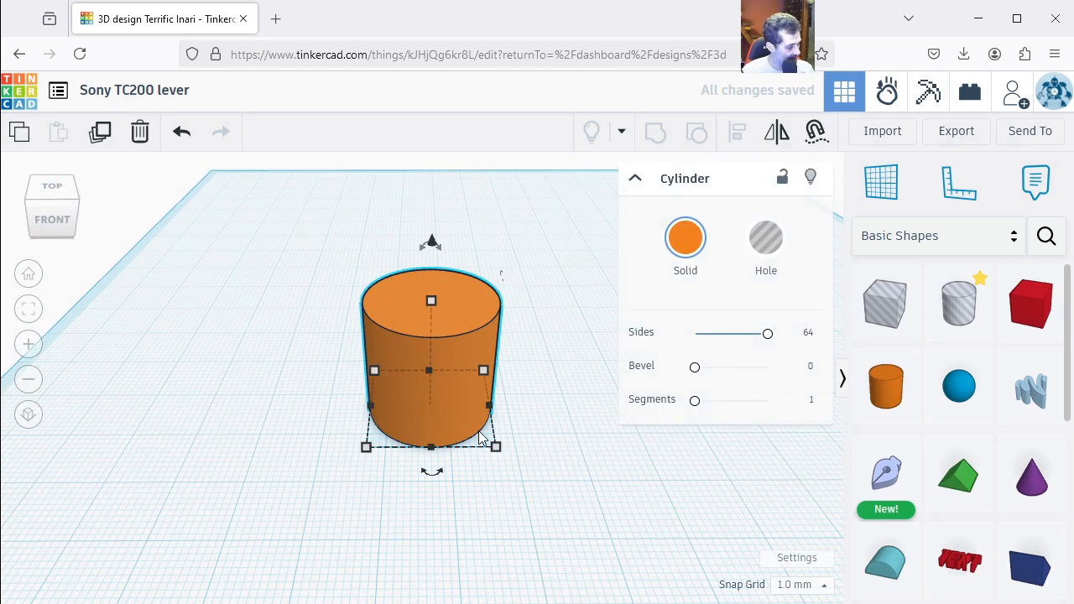
mouse_move(496, 448)
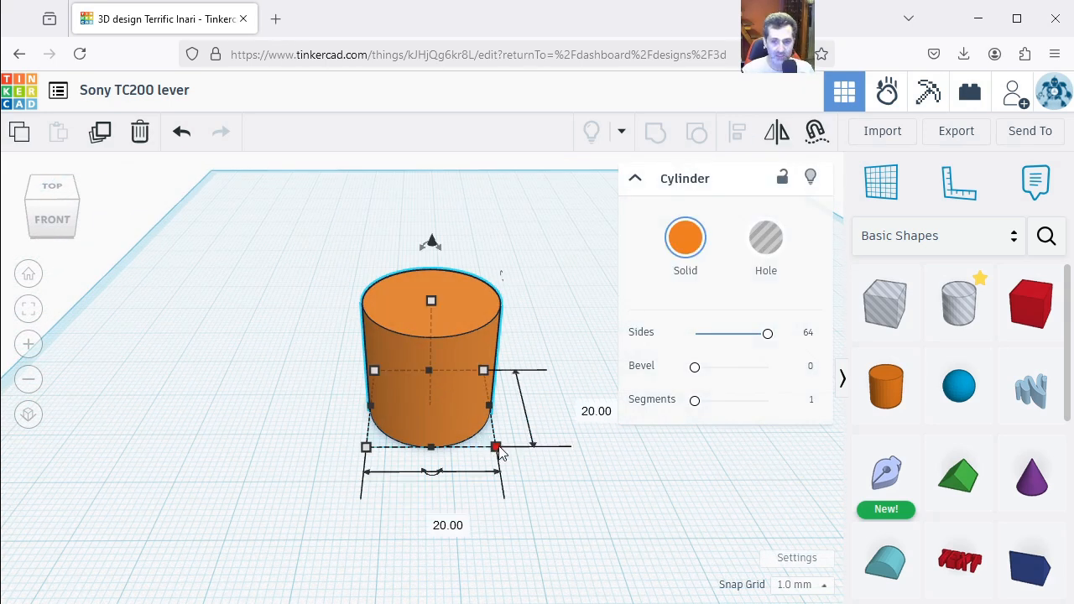
left_click(590, 405)
type("36")
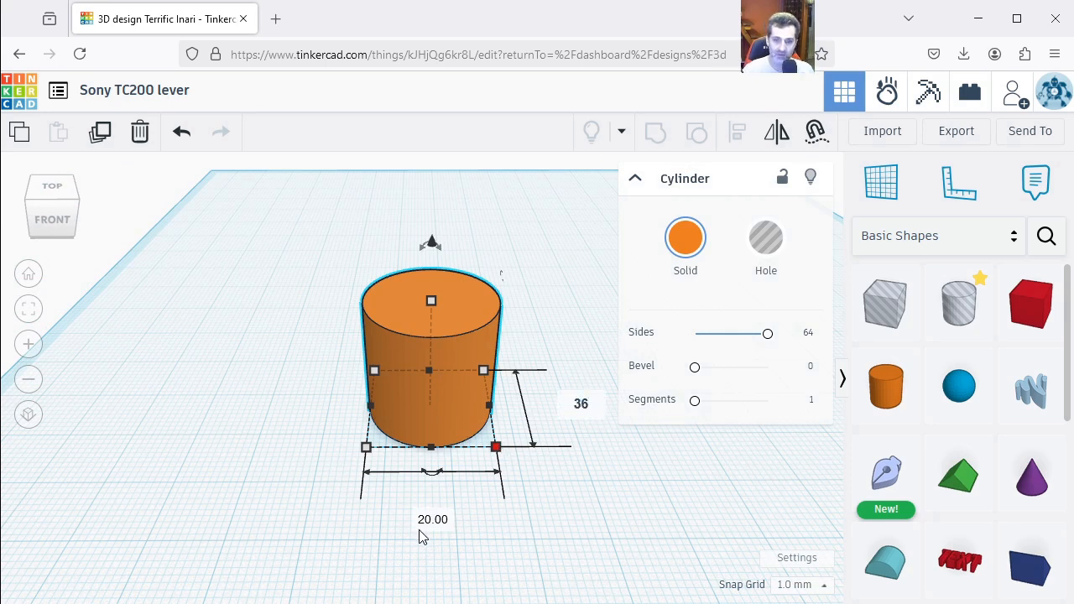
key("Return")
Step: Set the cylinder's side-to-side width to 36 mm so its base is circular
scroll(558, 583, "down", 2)
middle_click_drag(564, 537, 474, 480)
mouse_move(444, 448)
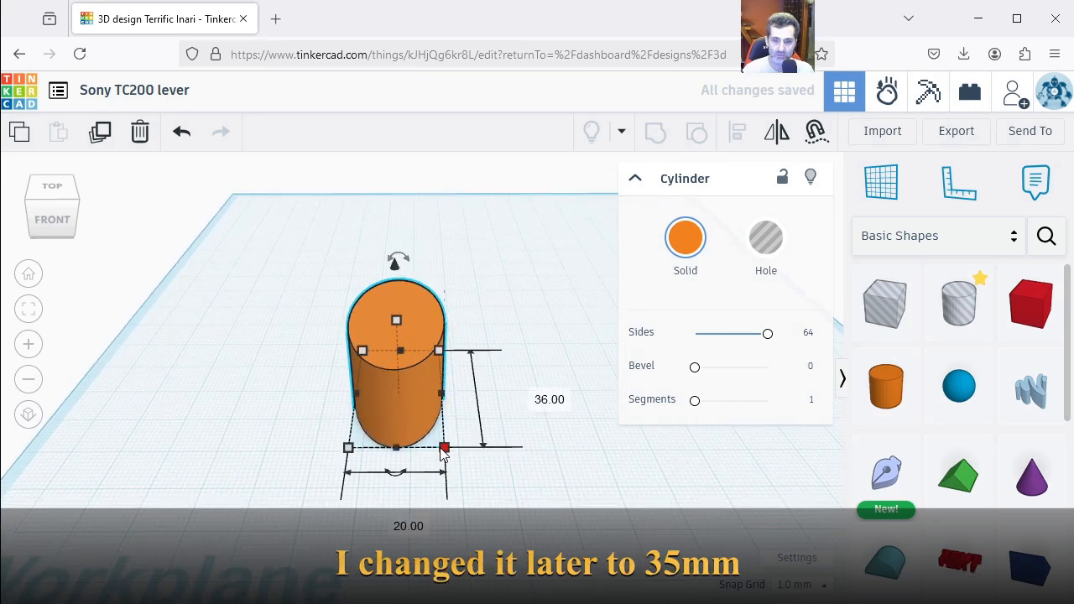
left_click(391, 519)
type("36")
key("Return")
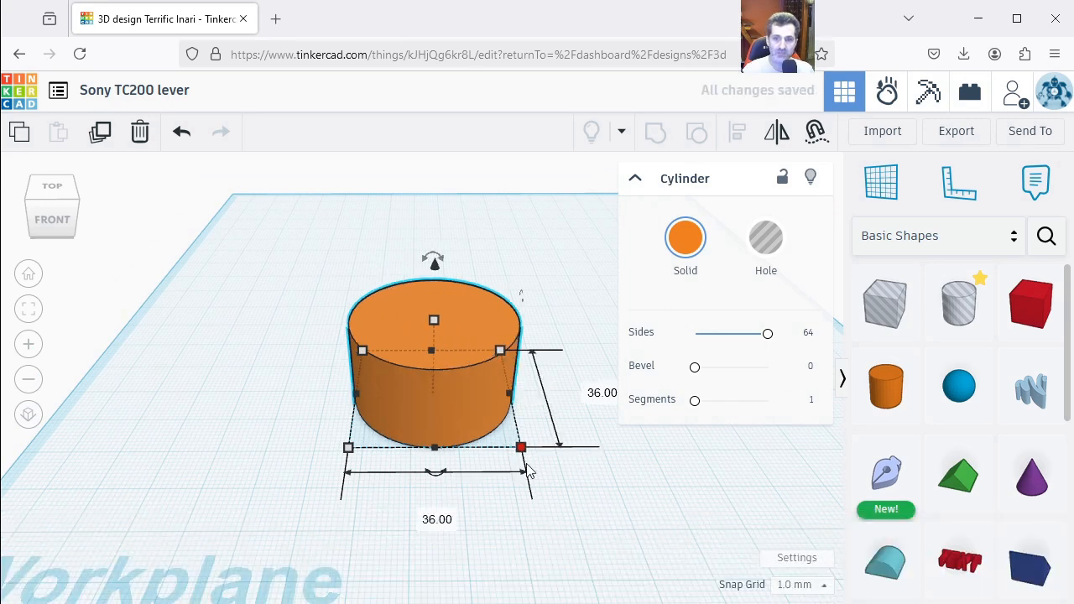
left_click(628, 485)
Step: Duplicate the 36 mm cylinder and move the two cylinders apart, with the copy at the back left
left_click(435, 348)
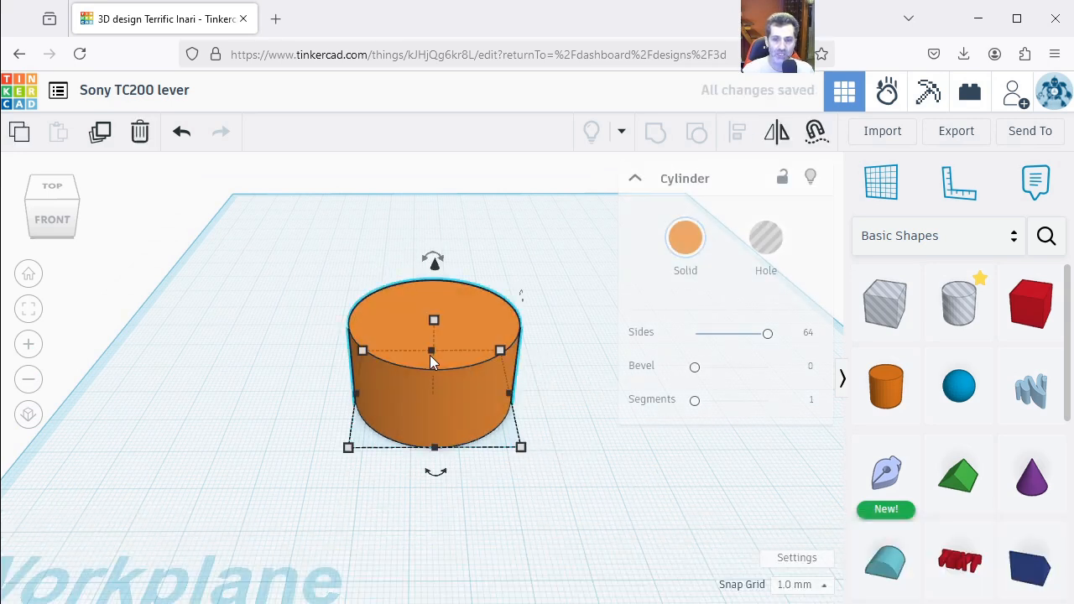
left_click(99, 135)
left_click_drag(460, 323, 269, 275)
left_click_drag(446, 335, 479, 330)
left_click(625, 521)
Step: Set the right-hand cylinder's height to 2 mm and shift the disc 18 mm to the right
left_click(493, 340)
left_click(560, 348)
type("2")
key("Return")
left_click(570, 504)
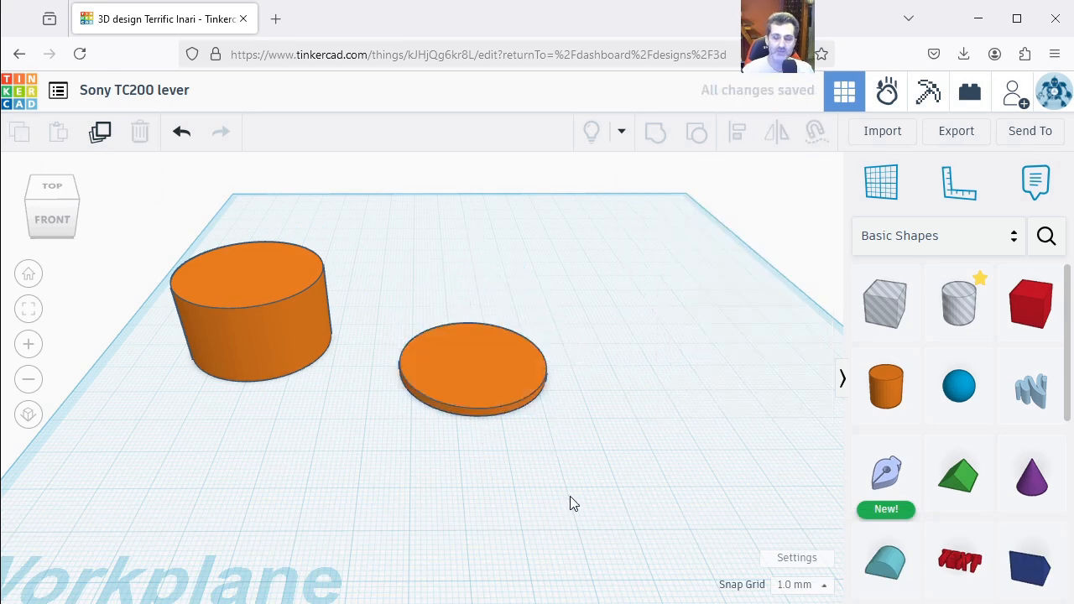
left_click_drag(469, 368, 542, 366)
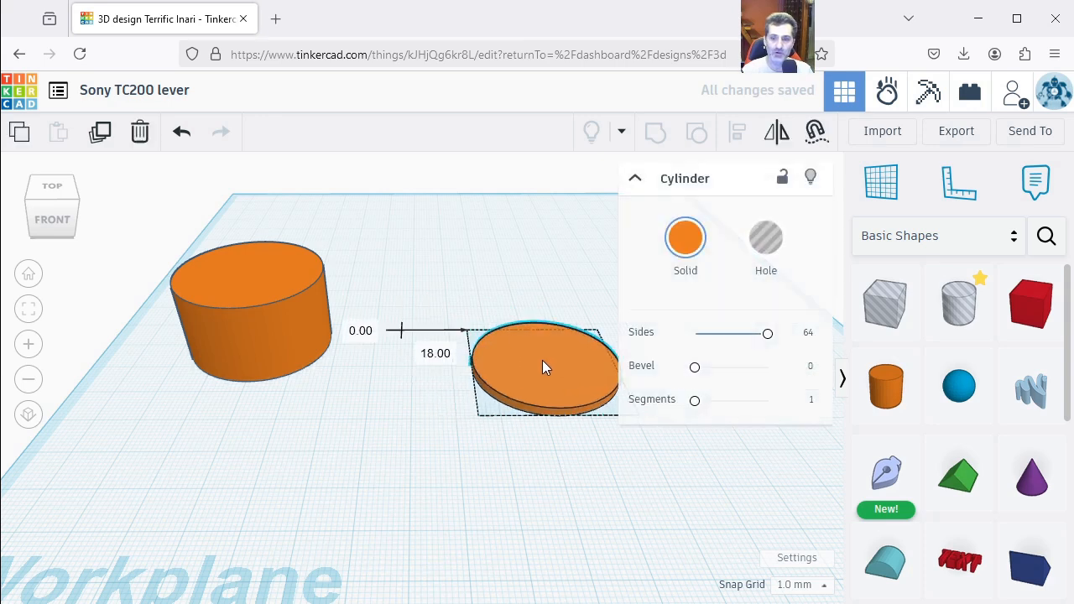
left_click(646, 527)
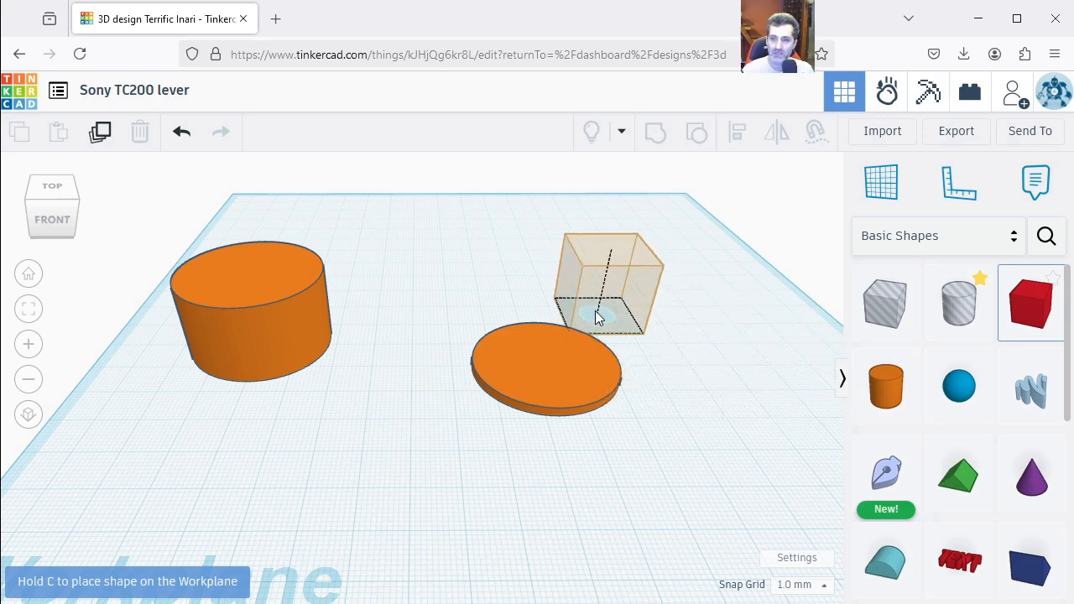
Step: Place a solid box in front of the cylinder and disc, and move all three shapes farther back on the workplane
left_click(417, 495)
left_click_drag(571, 412, 576, 282)
left_click_drag(278, 306, 293, 241)
left_click_drag(380, 429, 382, 379)
left_click(575, 450)
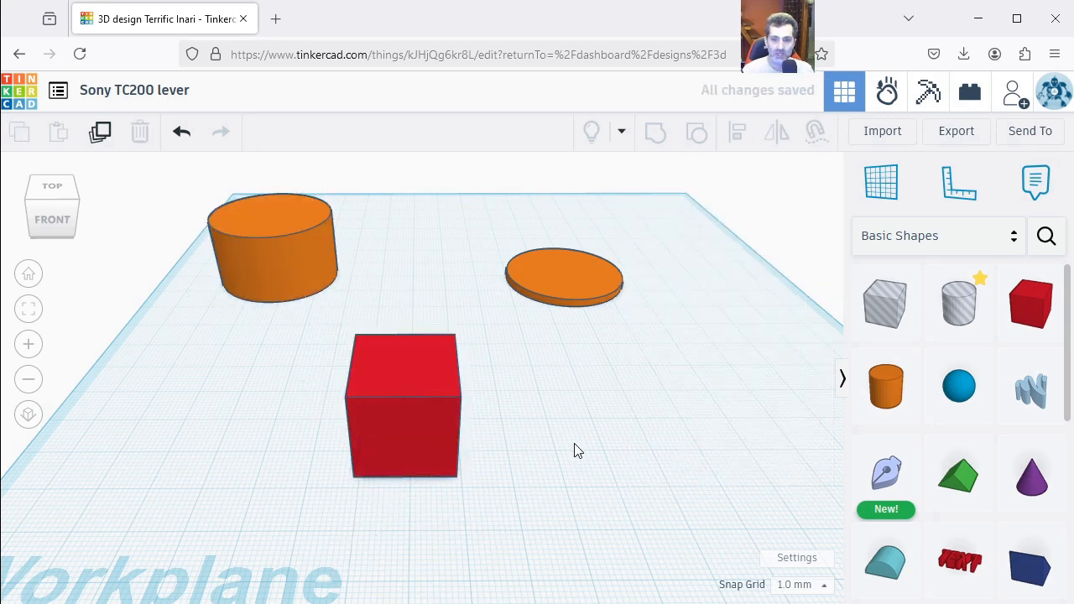
Step: Set the red box's front-to-back length to 36 mm
left_click(404, 452)
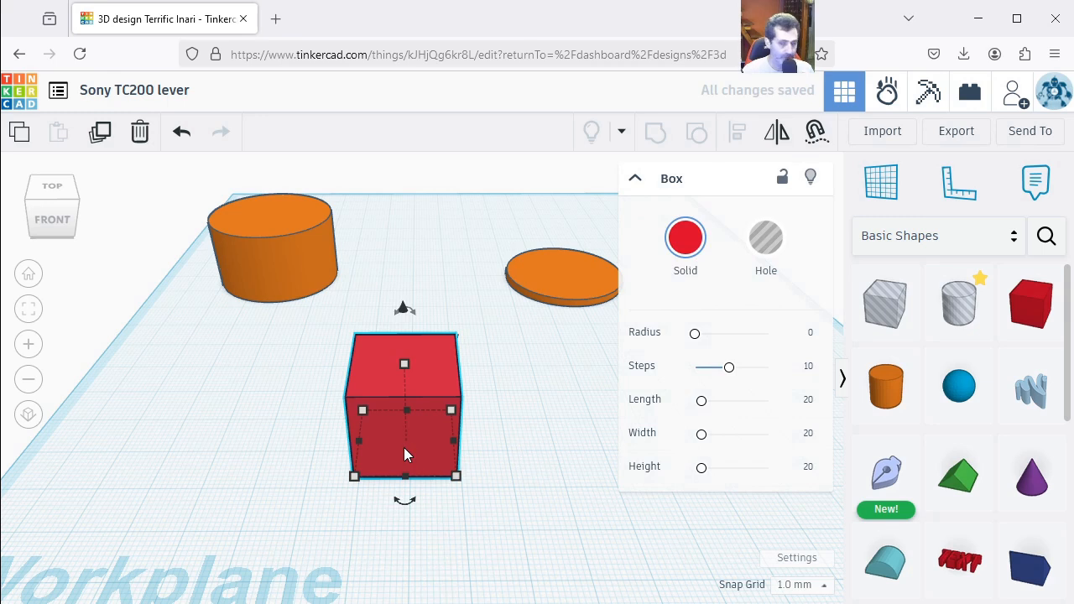
left_click(538, 443)
type("36")
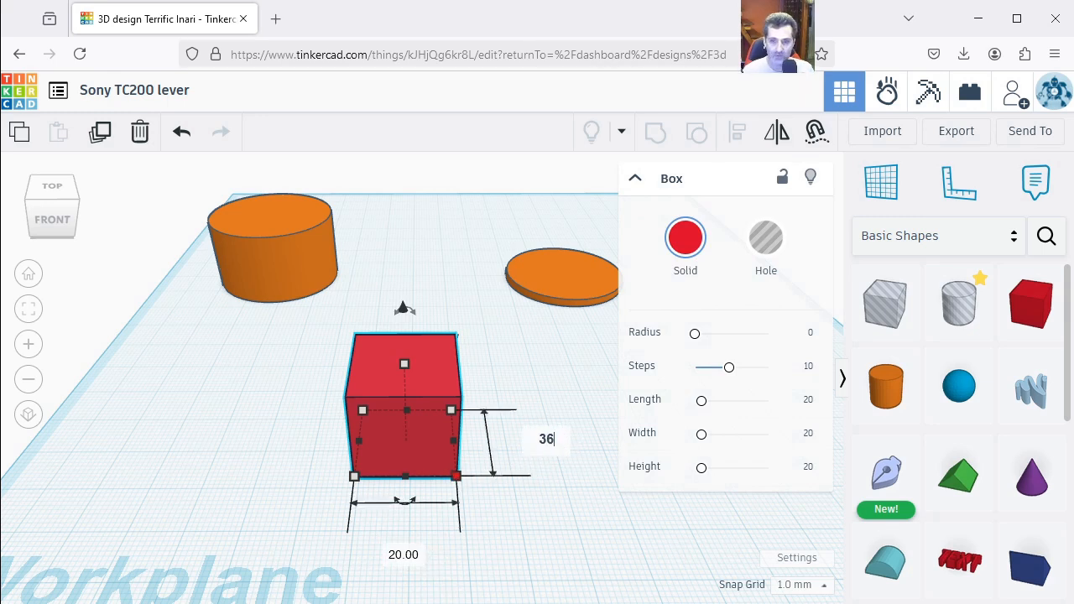
key("Return")
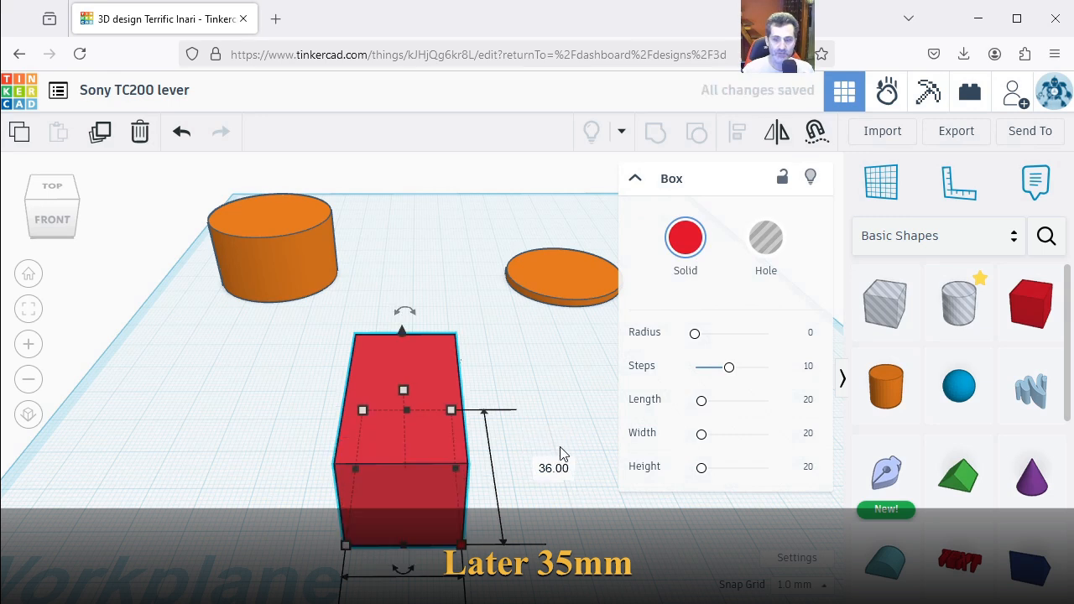
Step: Set the red box's side-to-side width to 15 mm
scroll(581, 442, "down", 1)
middle_click_drag(589, 585, 556, 512)
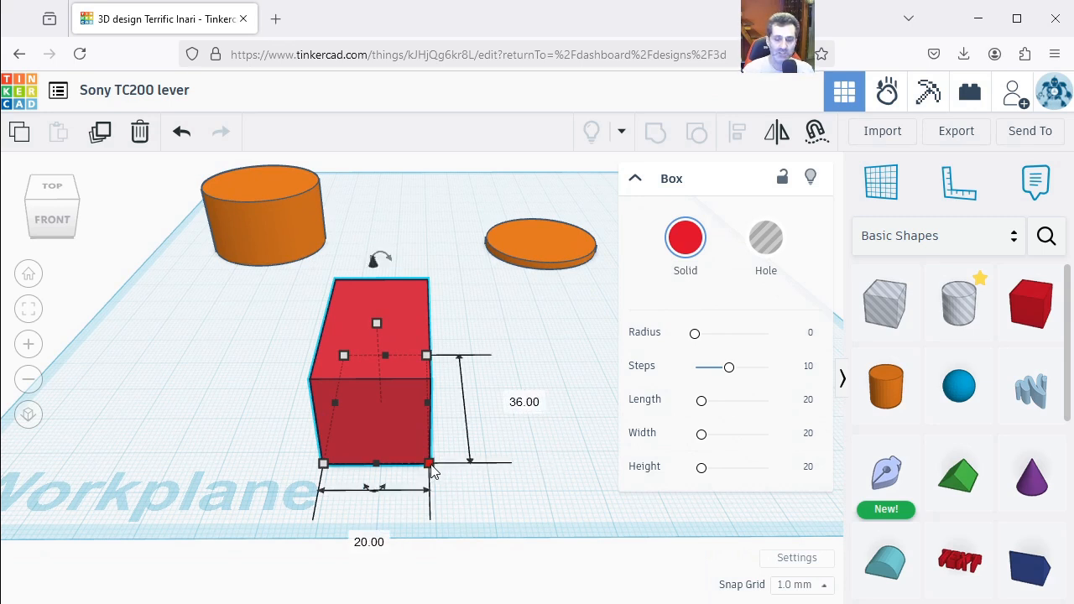
left_click(361, 542)
type("15")
key("Return")
left_click(496, 483)
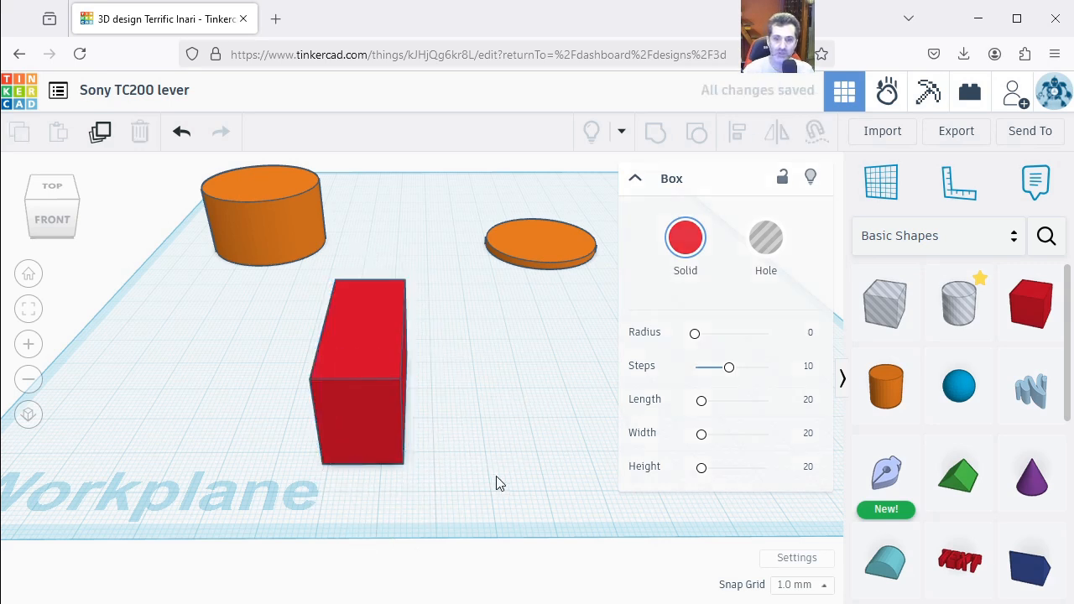
Step: Try placing the red box over the thin disc to compare their sizes
left_click_drag(357, 353, 553, 196)
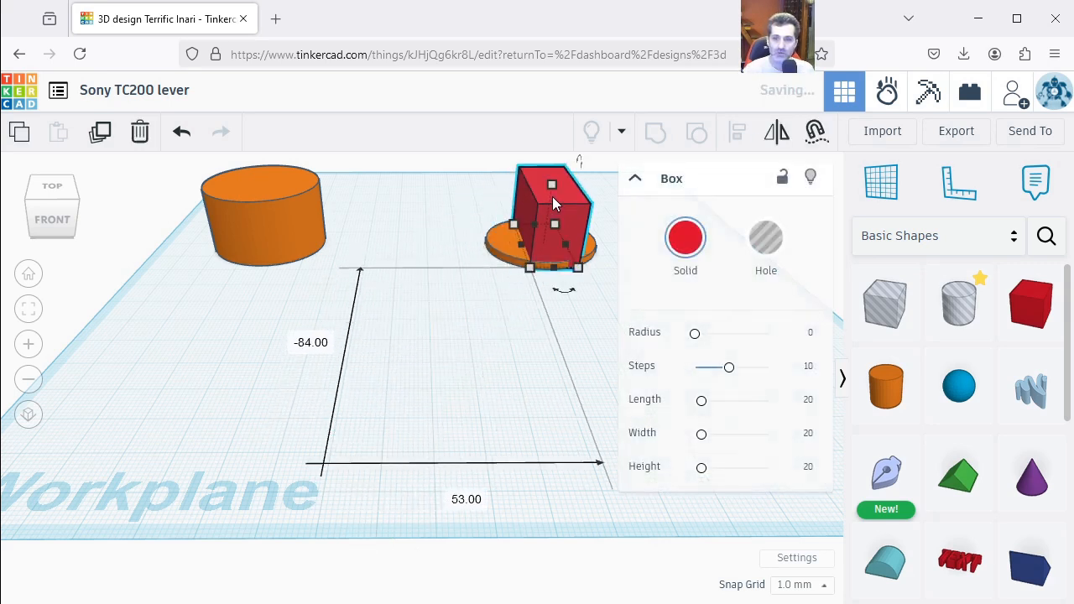
scroll(537, 227, "up", 5)
left_click_drag(537, 392, 516, 403)
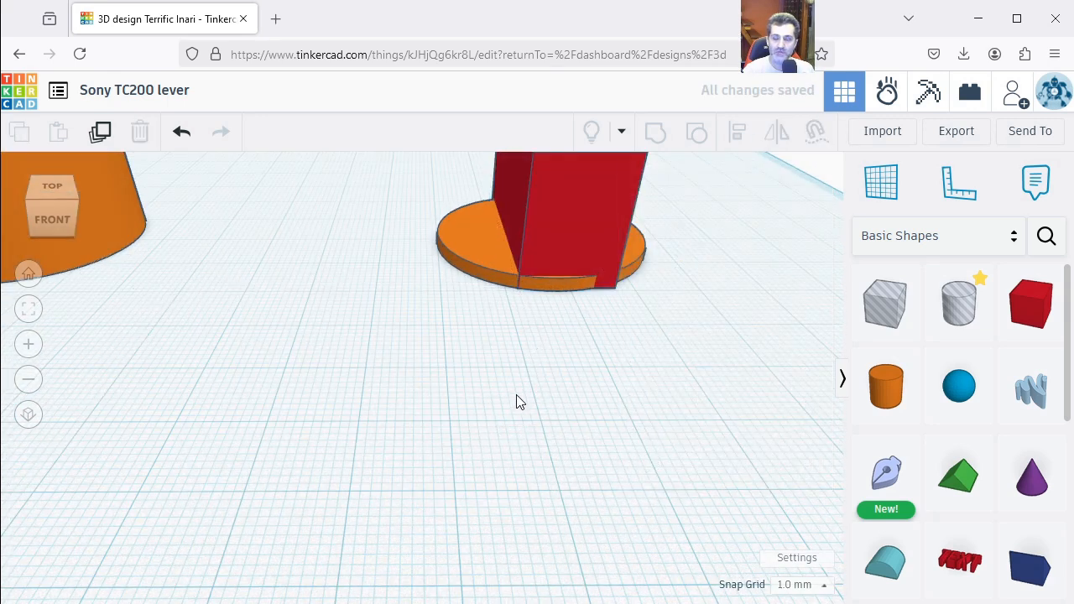
scroll(516, 402, "down", 5)
left_click(369, 401)
left_click_drag(366, 394, 367, 390)
Step: Move the red box off the thin disc and place it on the workplane just in front of the disc
right_click_drag(281, 532, 322, 562)
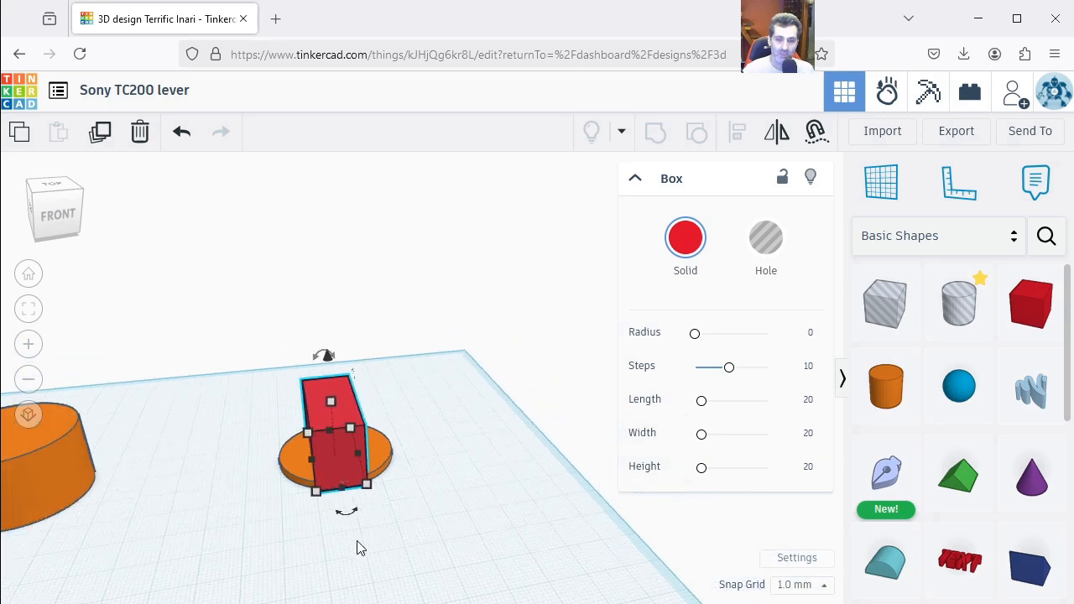
right_click_drag(331, 510, 564, 324)
left_click_drag(515, 295, 307, 547)
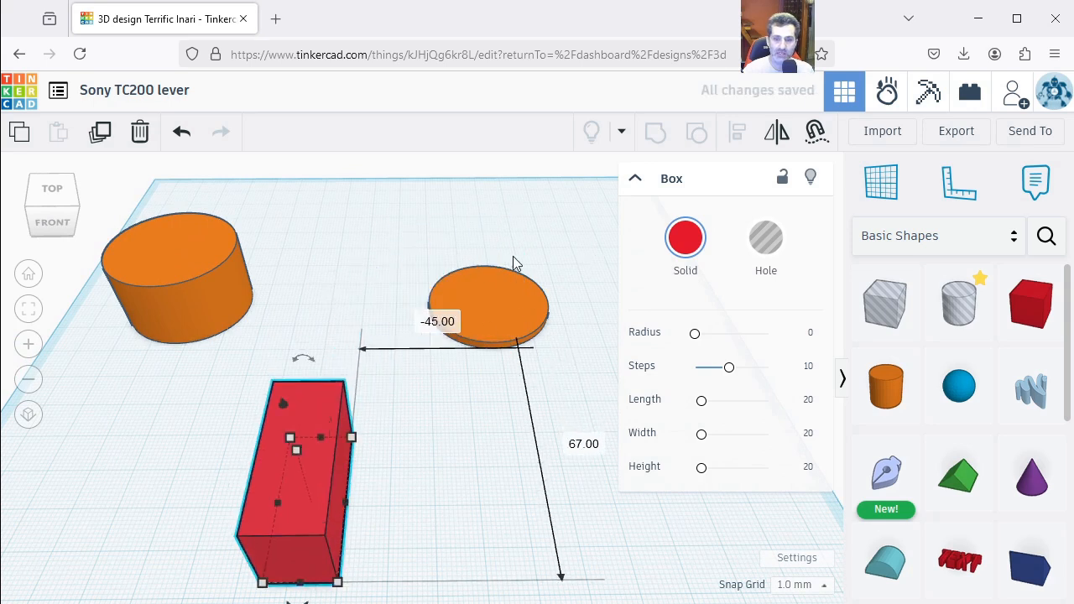
scroll(398, 517, "down", 3)
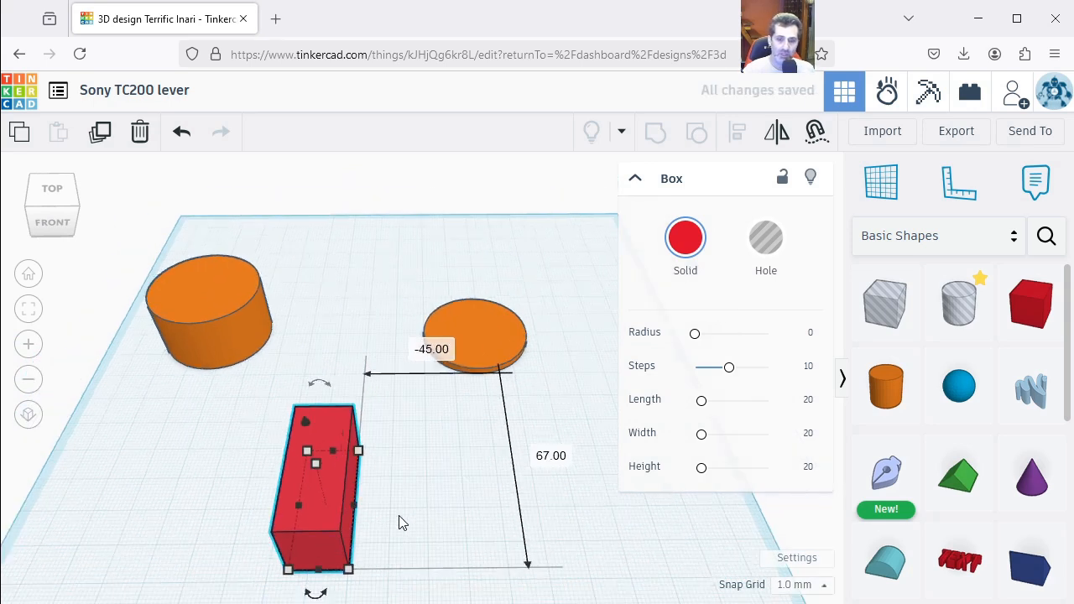
right_click_drag(441, 505, 448, 470)
left_click_drag(328, 462, 475, 486)
left_click(618, 535)
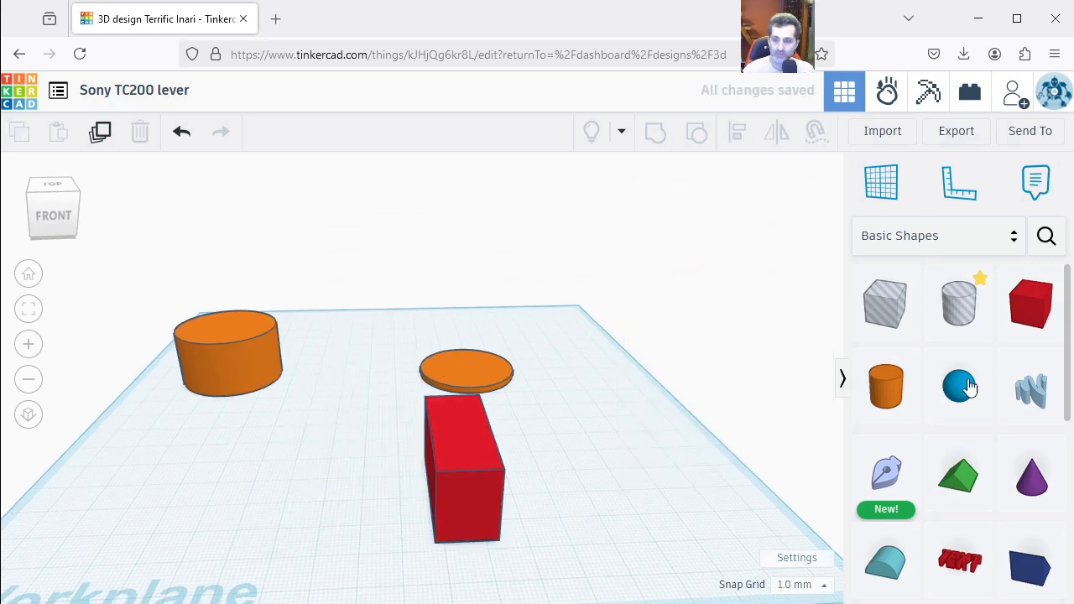
Step: Look through the basic shapes and place another solid cylinder at the front left of the workplane
scroll(888, 372, "down", 5)
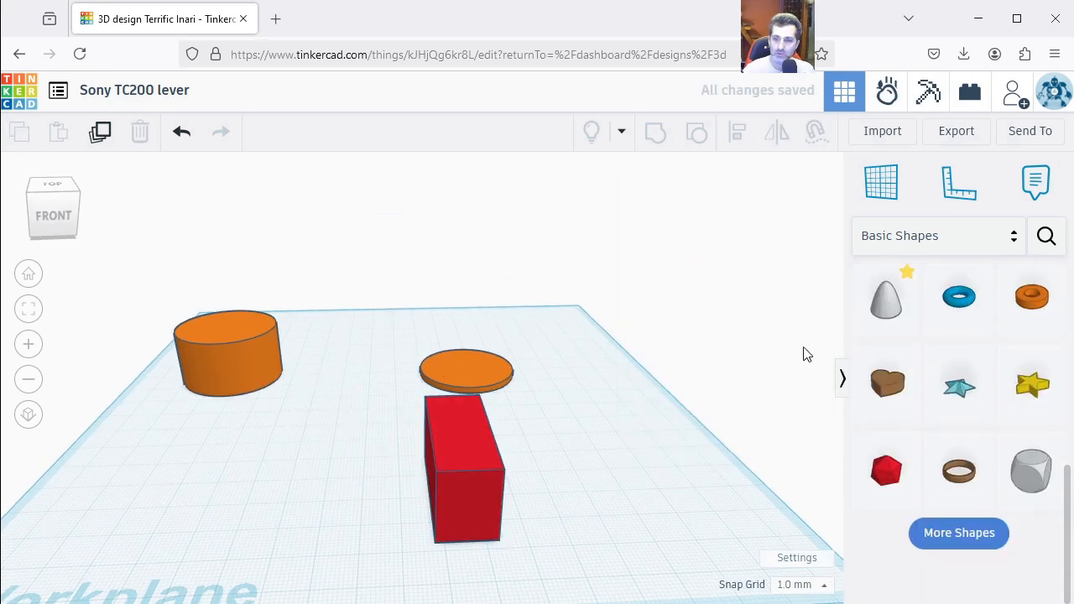
scroll(797, 394, "up", 2)
scroll(393, 488, "down", 3)
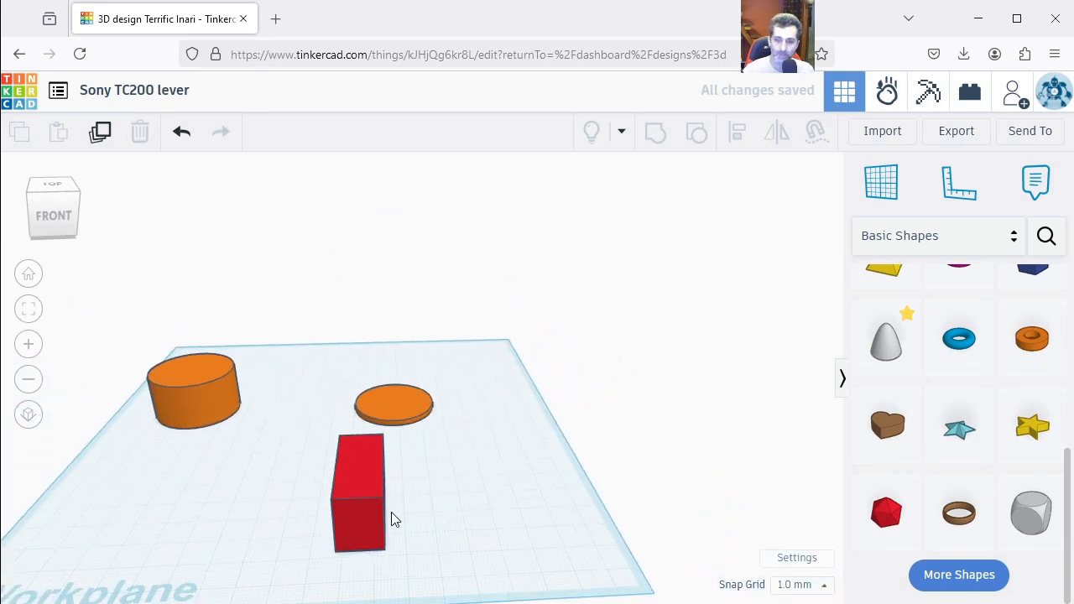
right_click_drag(391, 512, 379, 530)
scroll(922, 424, "up", 3)
scroll(921, 430, "up", 2)
left_click_drag(895, 416, 212, 496)
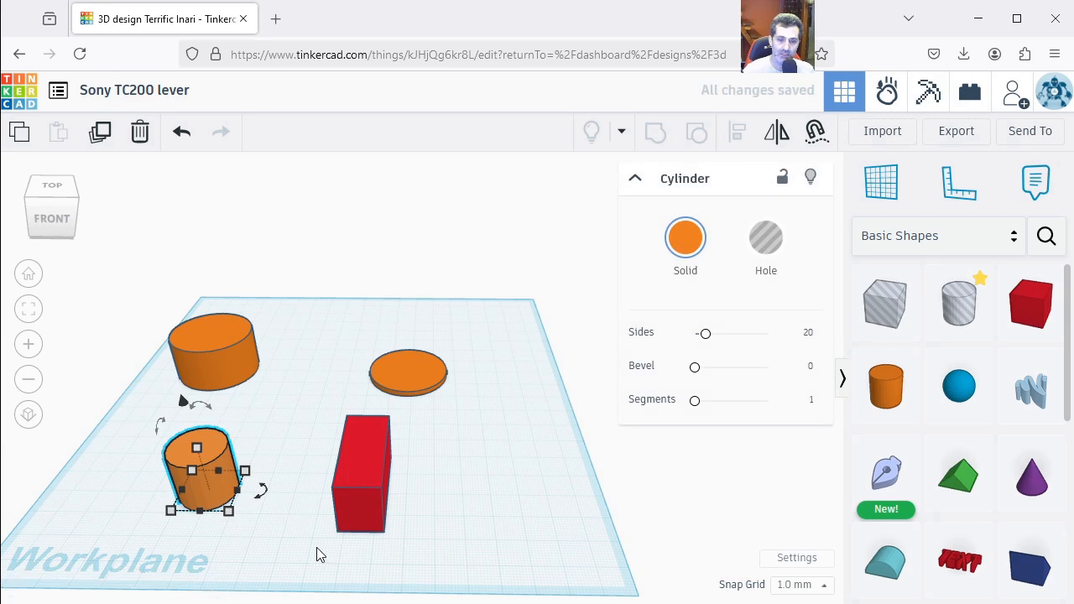
Step: Set the new front-left cylinder's front-to-back length to 50 mm and keep it selected
mouse_move(229, 510)
left_click(328, 491)
type("50")
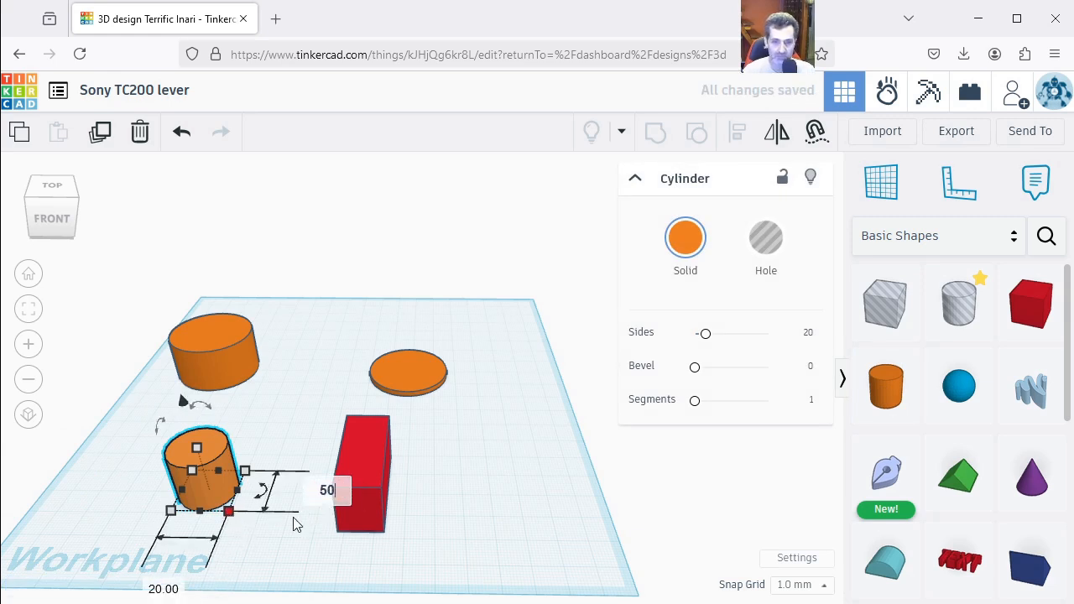
key("Return")
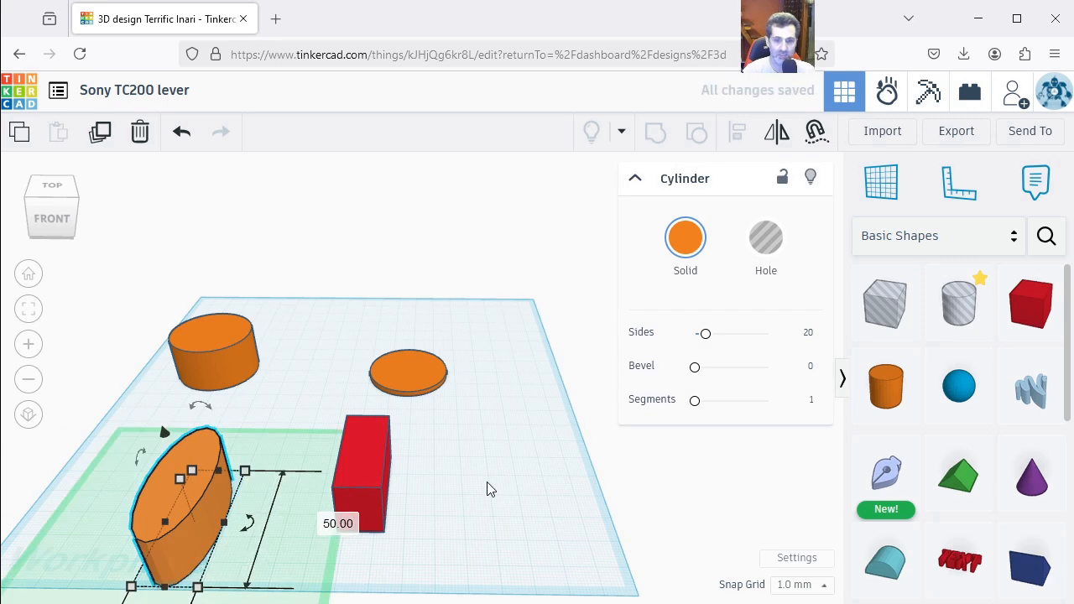
left_click(481, 492)
scroll(285, 514, "down", 1)
left_click(185, 527)
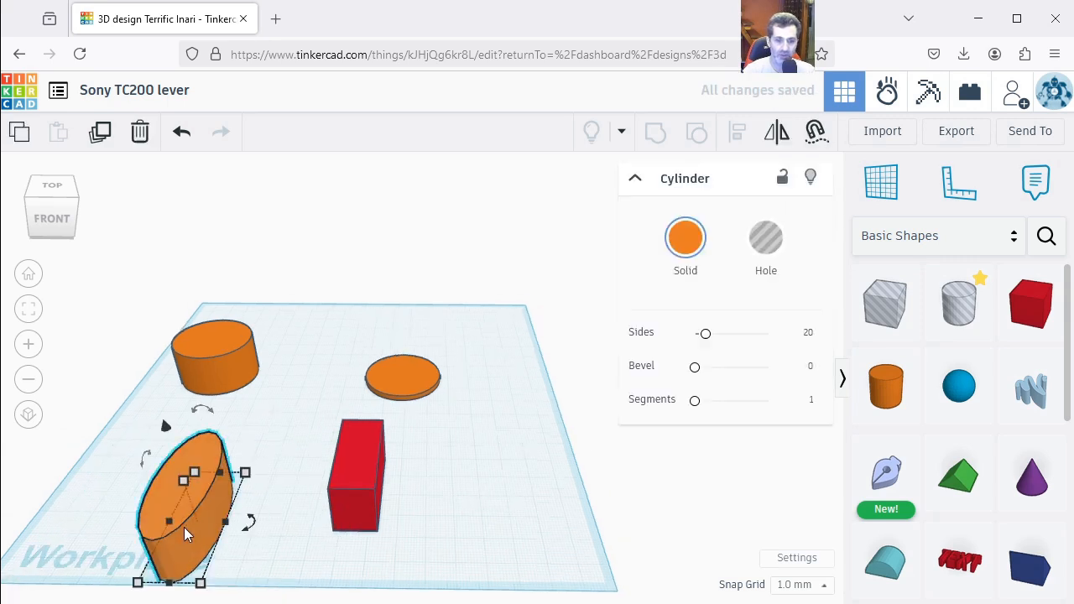
Step: Set the new front-left cylinder's width to 50 mm and move it to just in front of the smaller back-left cylinder
scroll(277, 480, "down", 2)
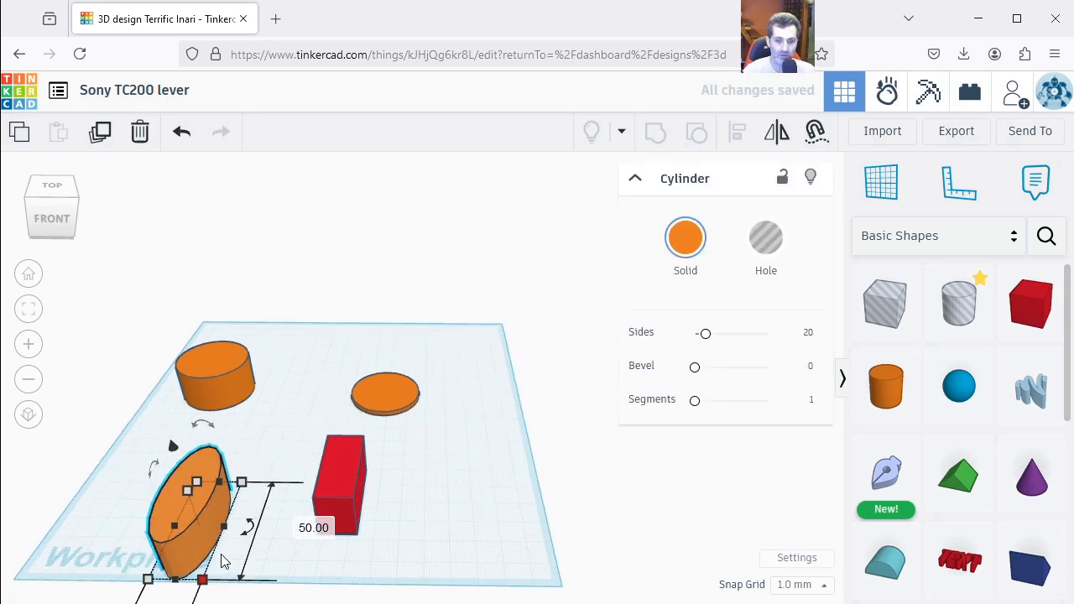
mouse_move(321, 396)
left_click(271, 456)
type("50")
key("Return")
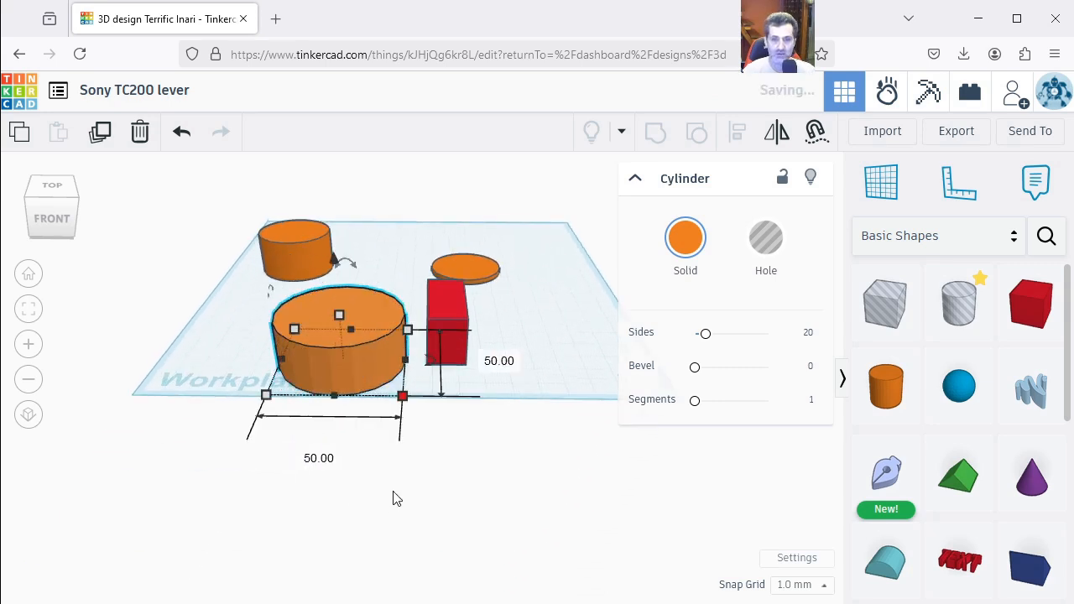
left_click_drag(366, 339, 308, 320)
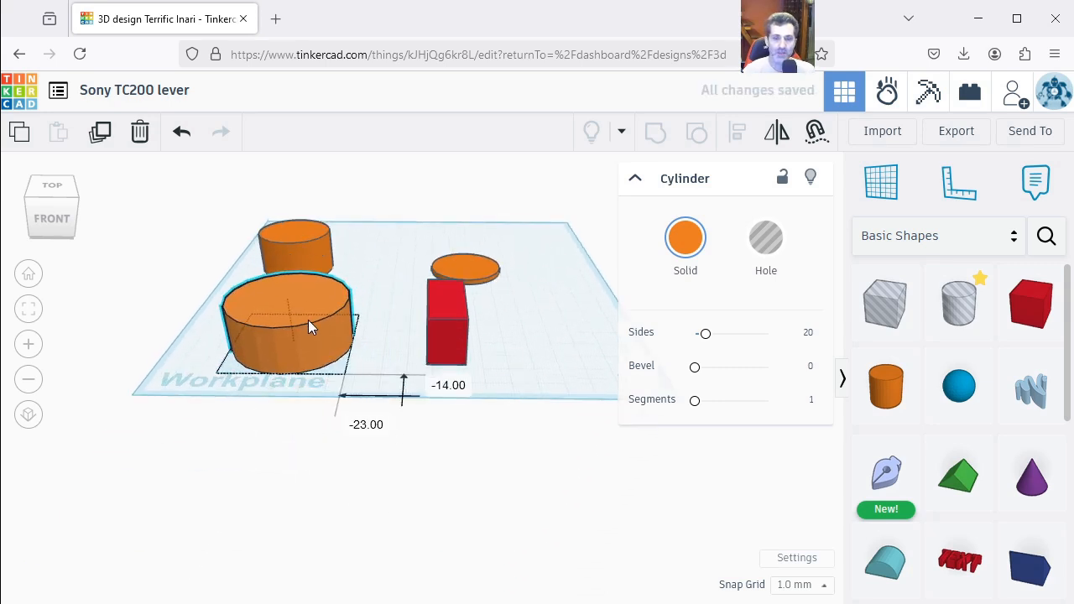
left_click(527, 334)
Step: Duplicate the smaller back-left cylinder and place the copy inside the 50 mm cylinder
right_click_drag(350, 303, 378, 283)
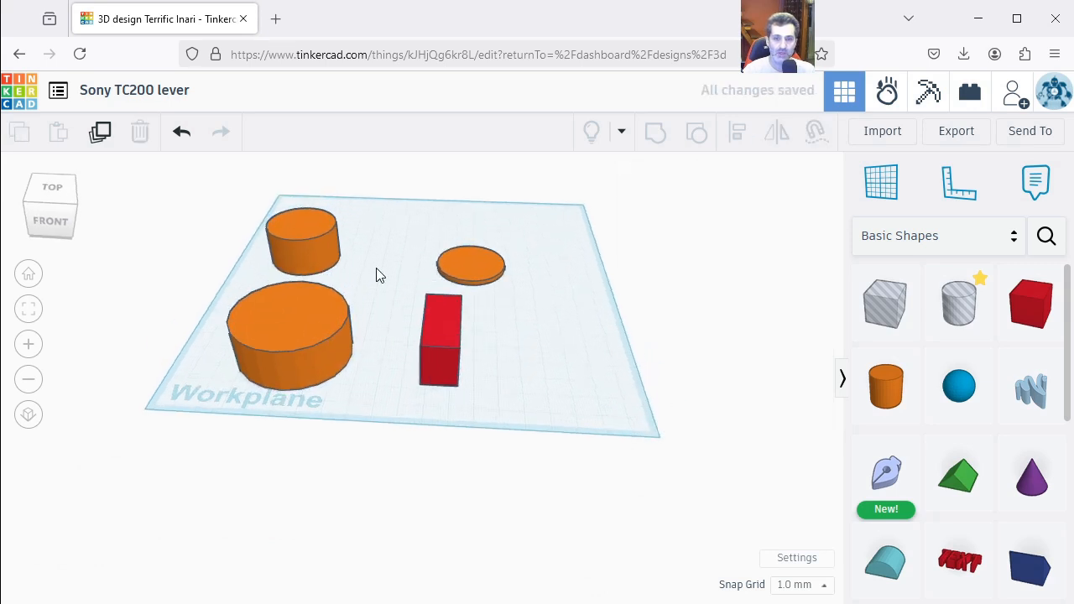
left_click(300, 243)
left_click(100, 132)
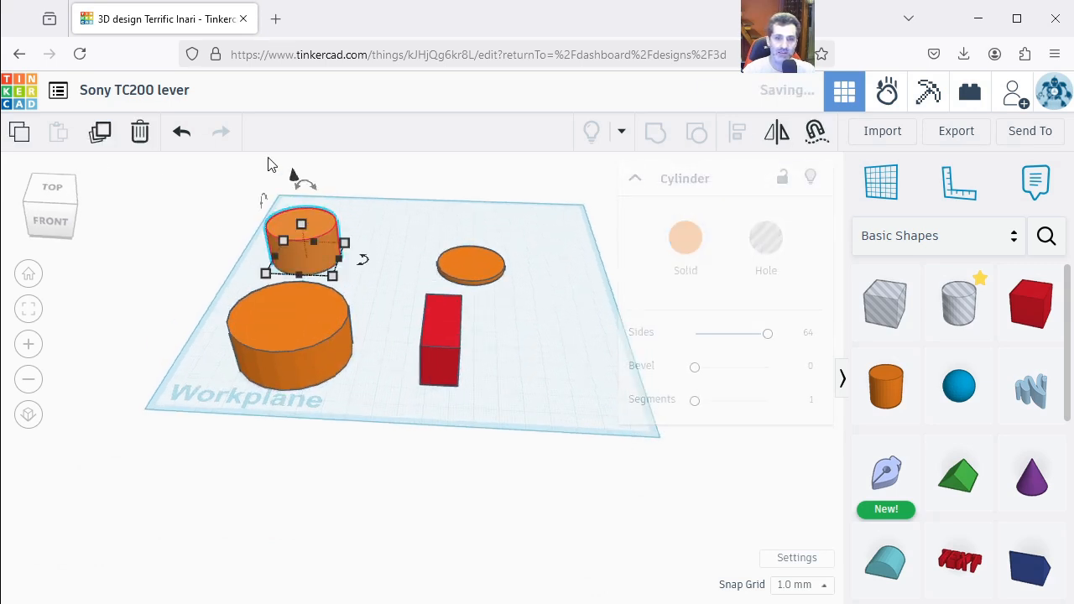
left_click_drag(330, 229, 314, 307)
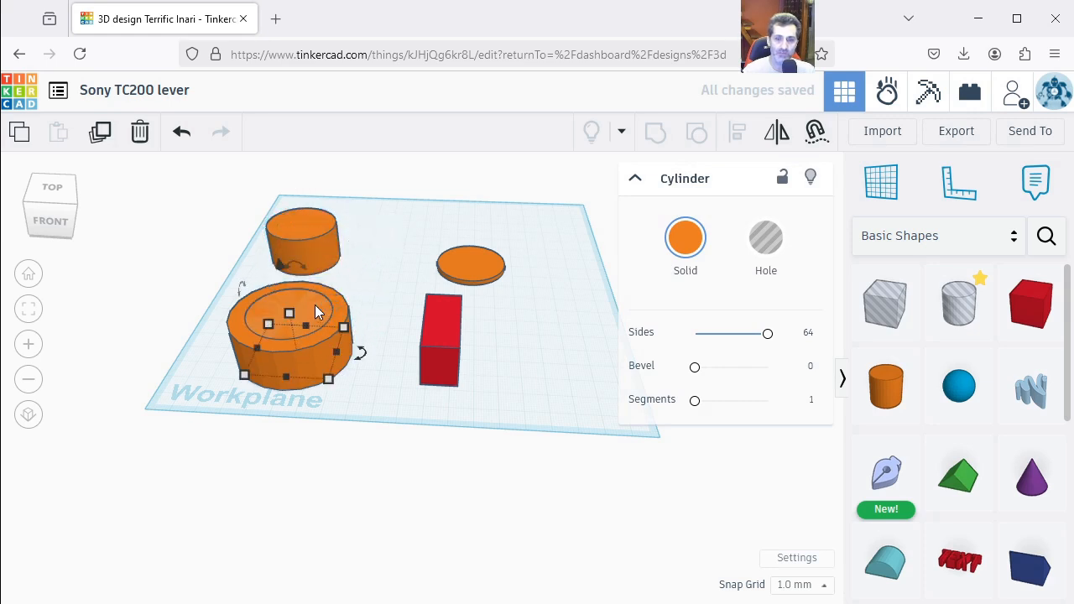
Step: Colour the duplicated inner cylinder red
left_click(687, 243)
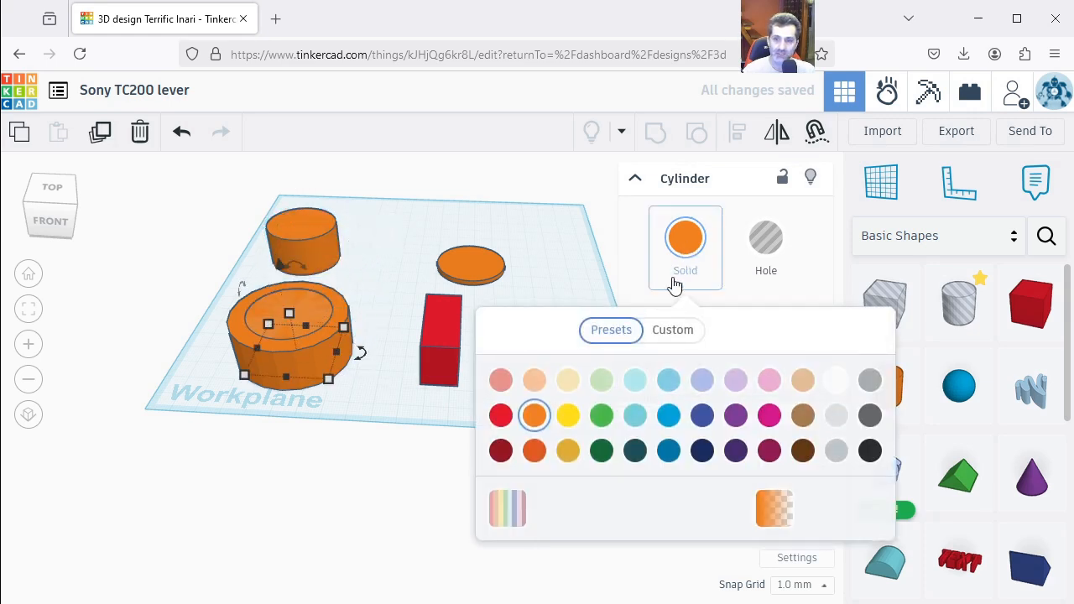
left_click(501, 415)
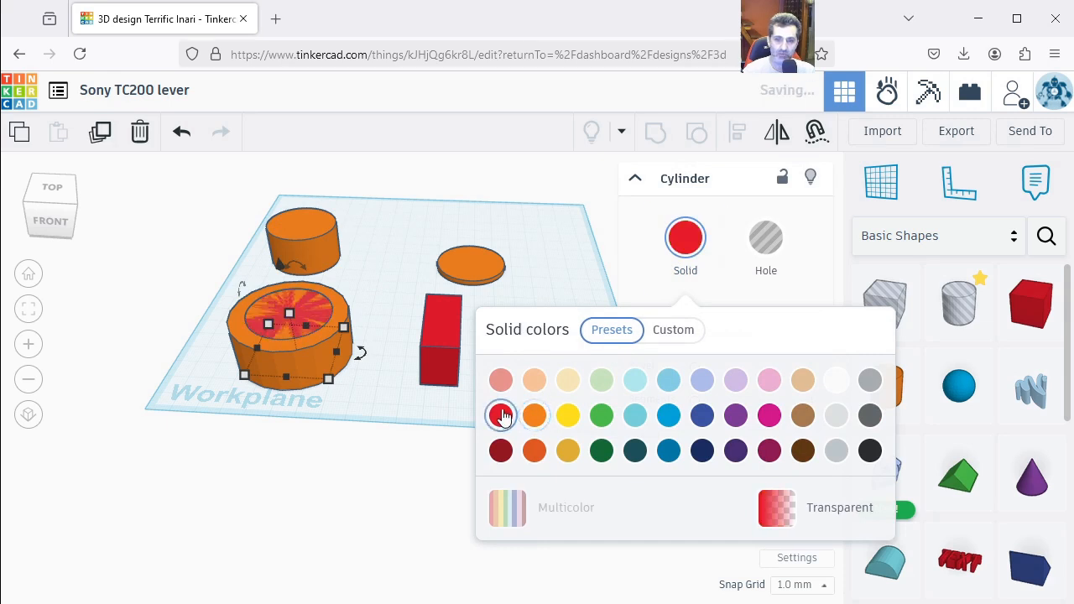
left_click(536, 300)
Step: Align the red inner cylinder and the 50 mm cylinder on their centres in both horizontal directions
scroll(248, 350, "up", 2)
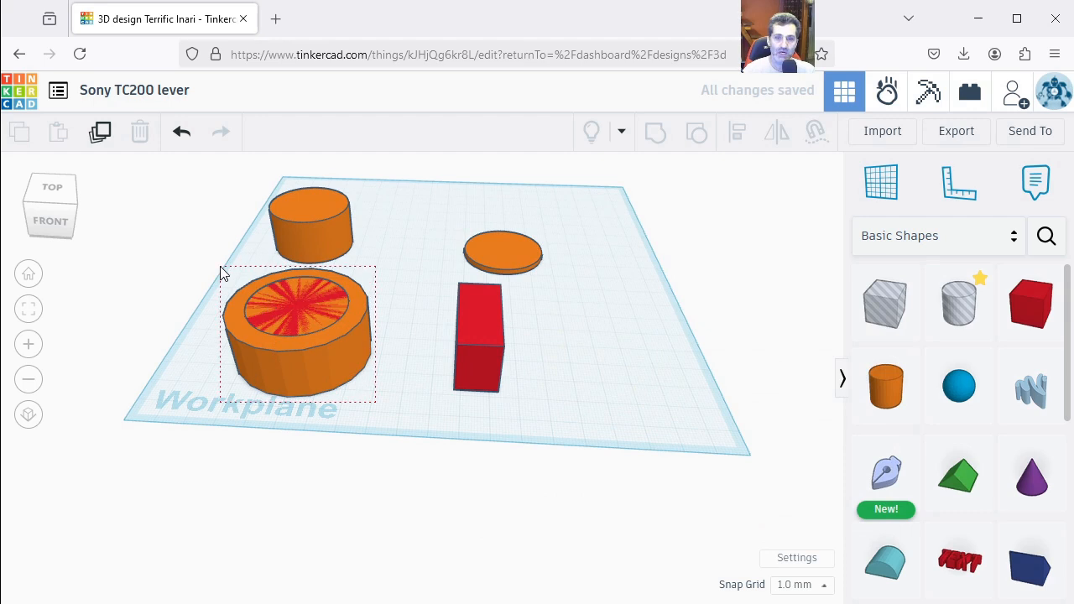
left_click_drag(232, 277, 235, 276)
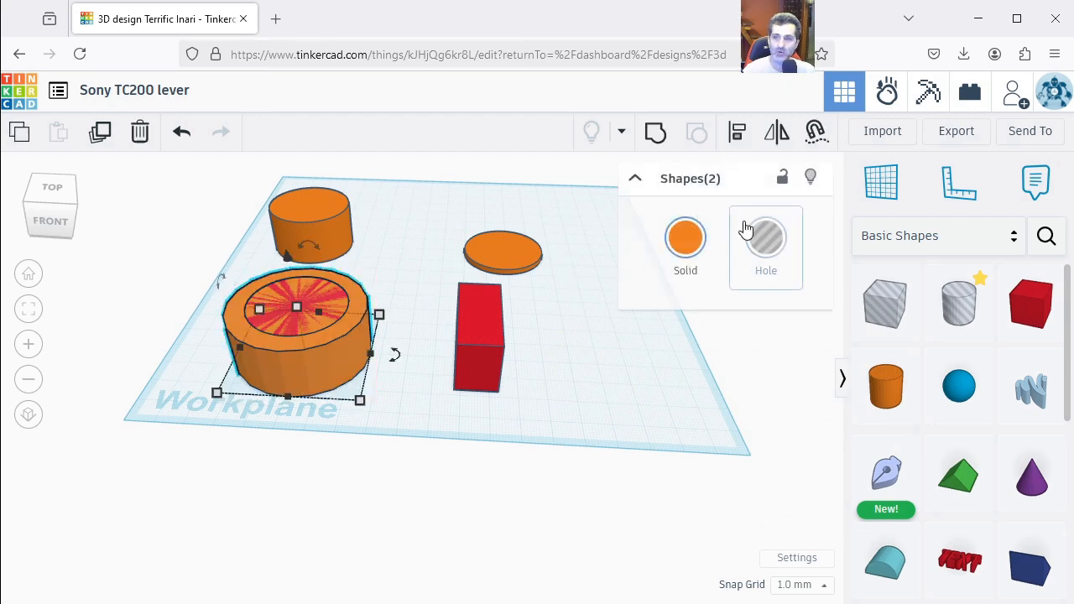
left_click(738, 137)
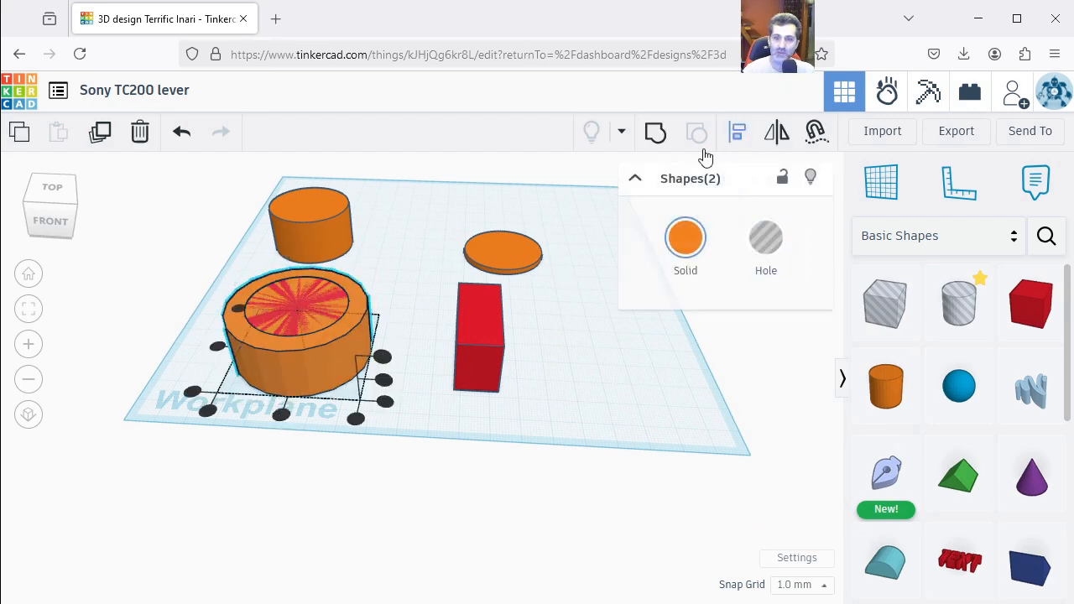
left_click(280, 418)
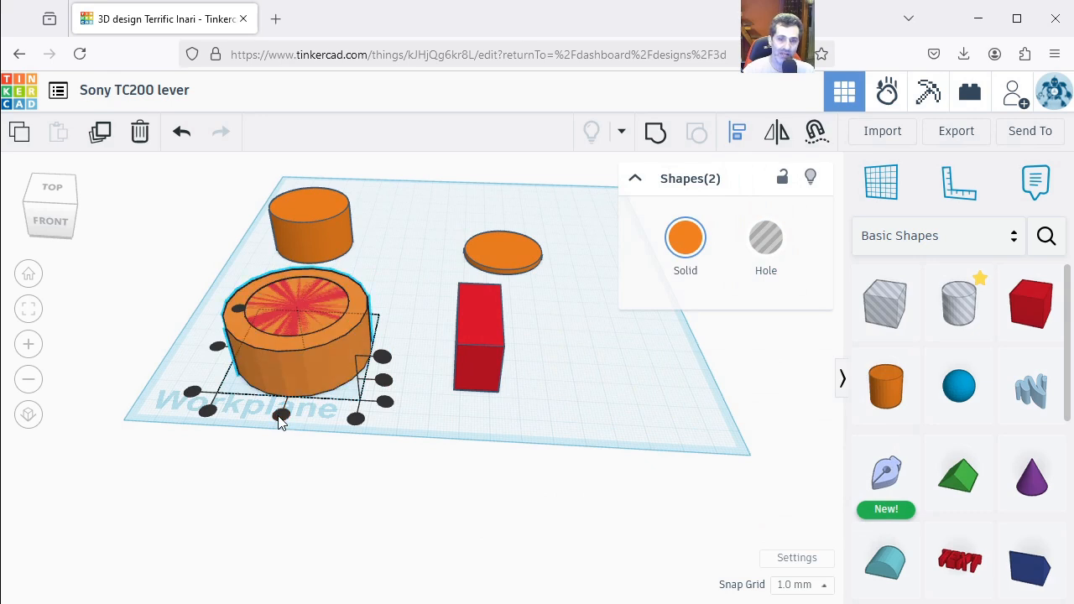
left_click(218, 347)
left_click(528, 420)
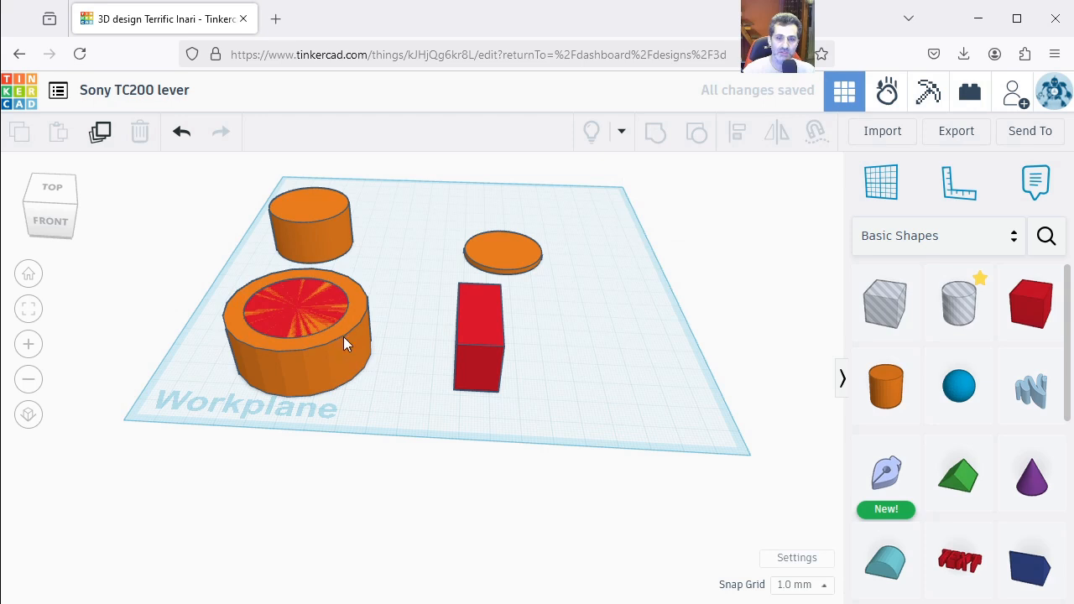
left_click(311, 307)
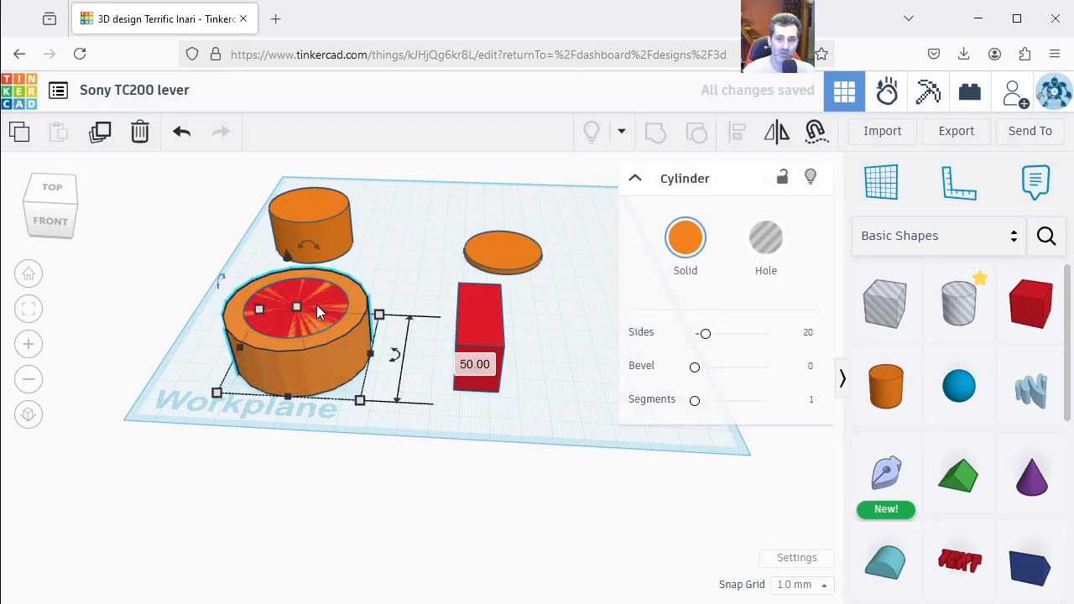
left_click(771, 243)
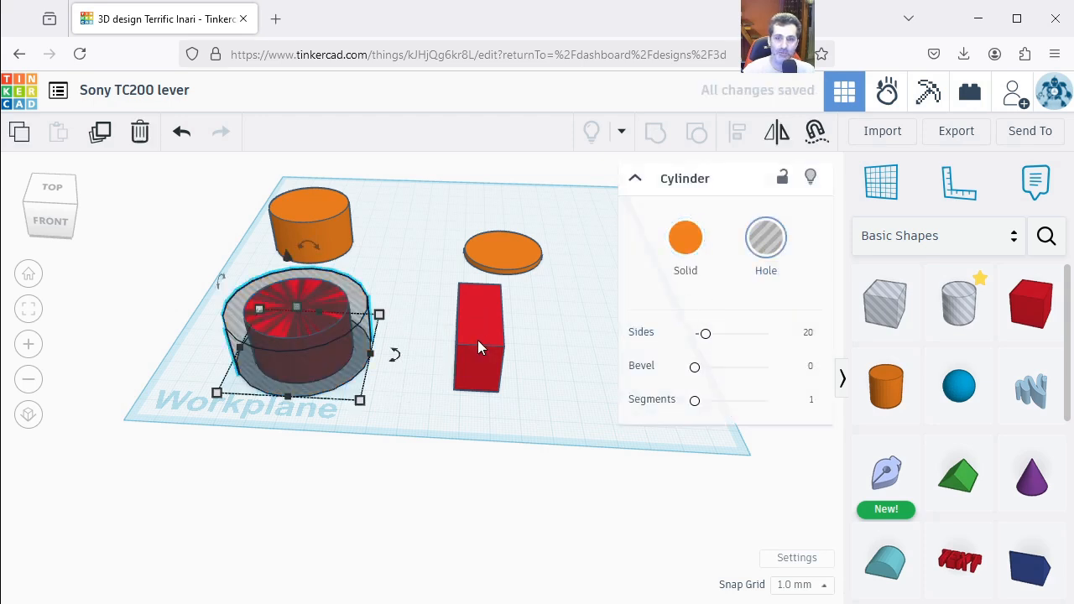
left_click(550, 402)
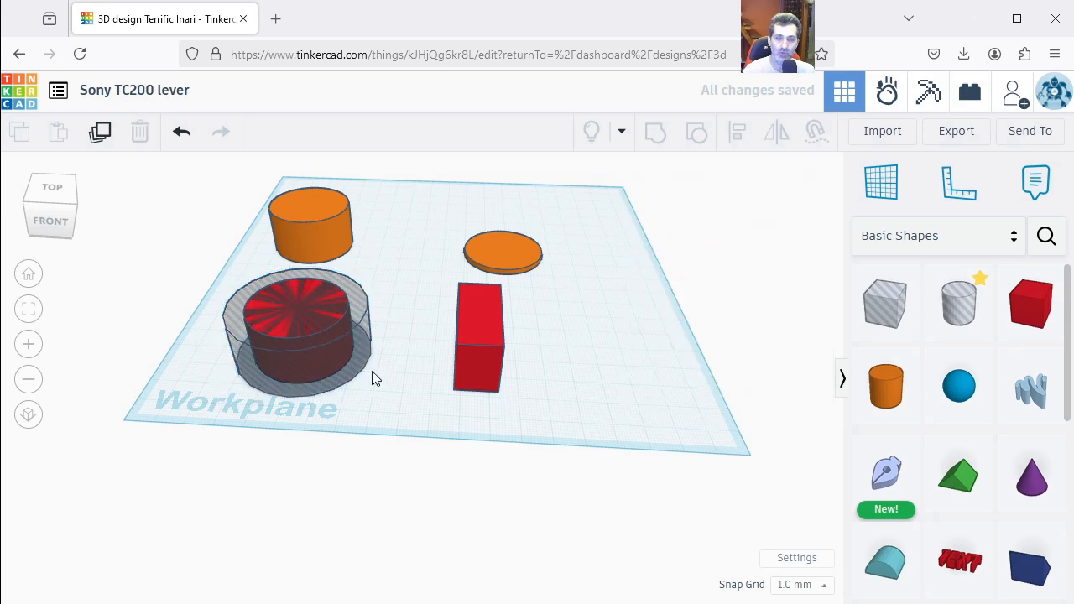
left_click(333, 352)
left_click(686, 238)
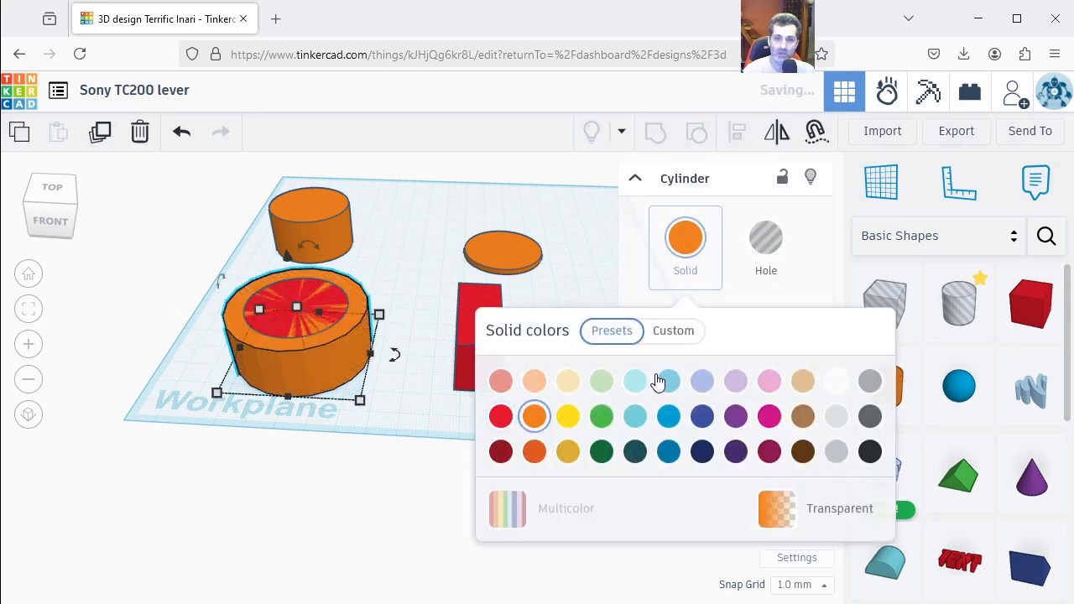
left_click(579, 308)
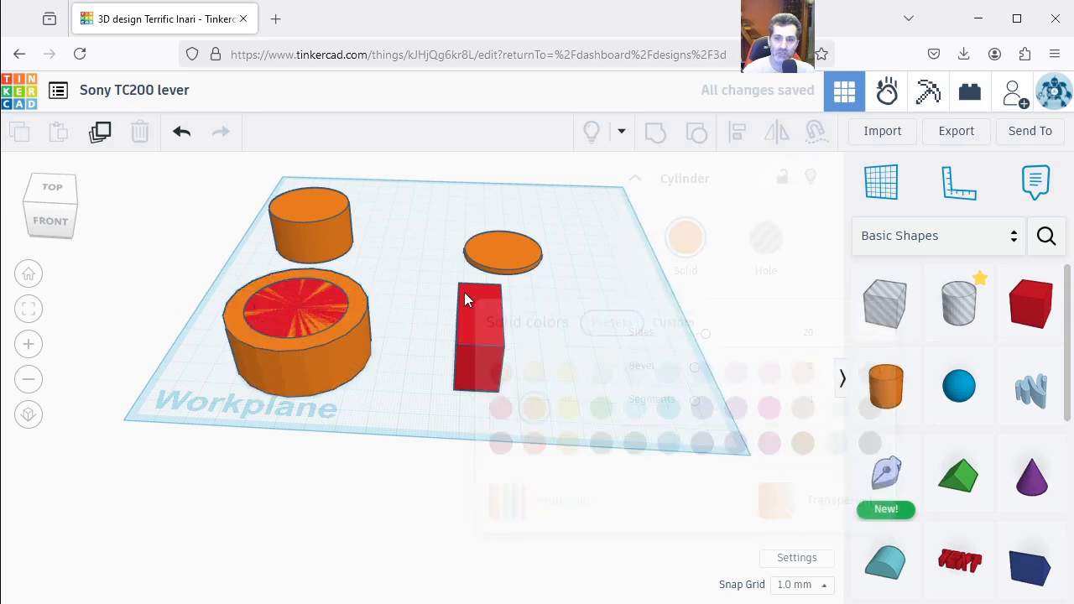
Step: Turn the red inner cylinder into a hole and group it with the 50 mm cylinder to form a ring
left_click(308, 297)
left_click(764, 240)
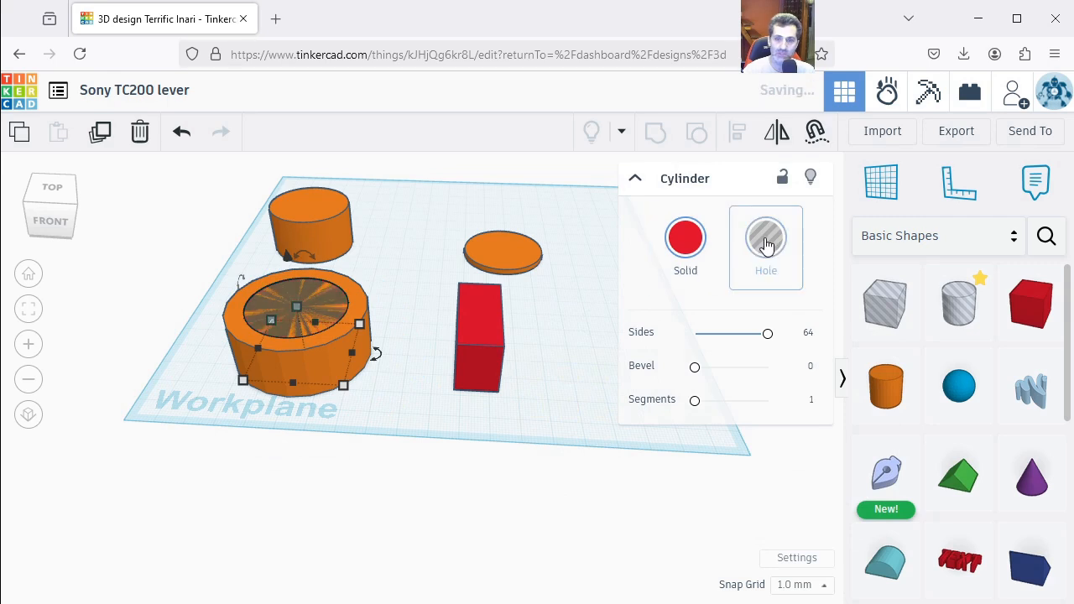
left_click(570, 405)
scroll(378, 409, "up", 1)
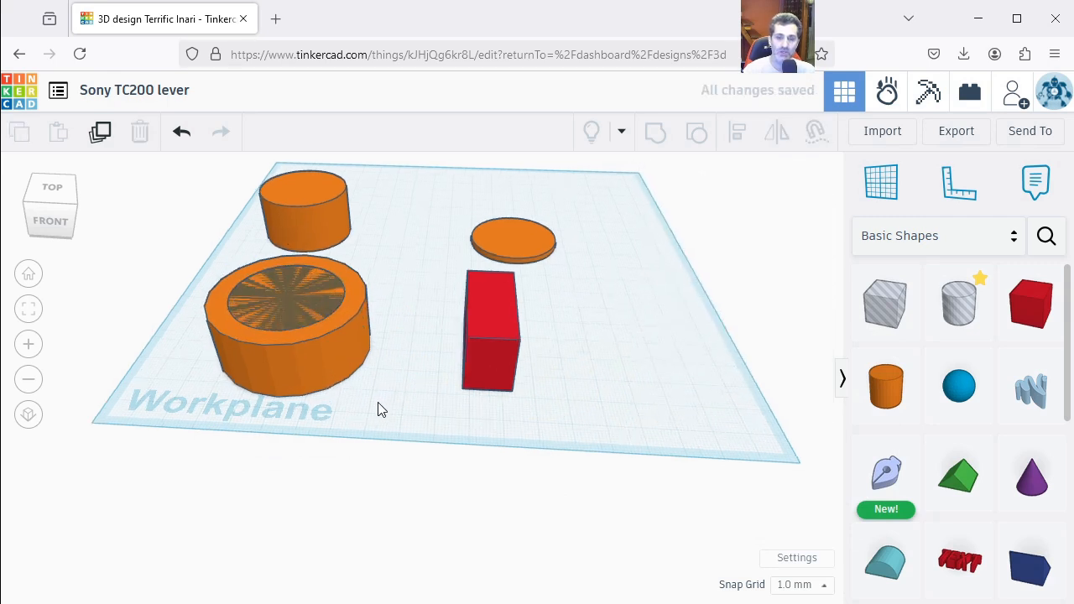
left_click_drag(242, 277, 240, 275)
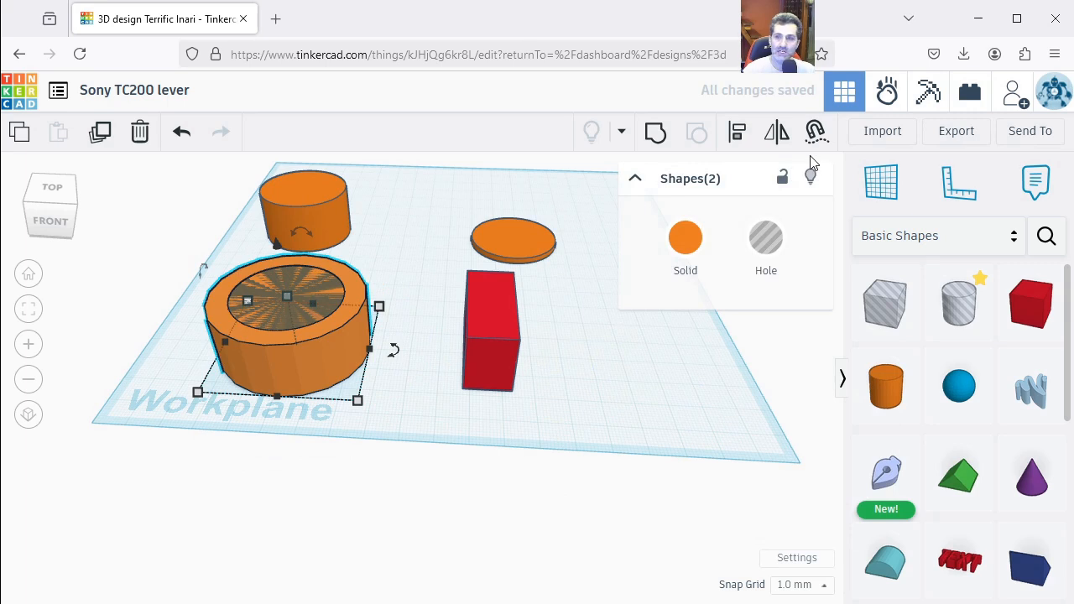
left_click(657, 139)
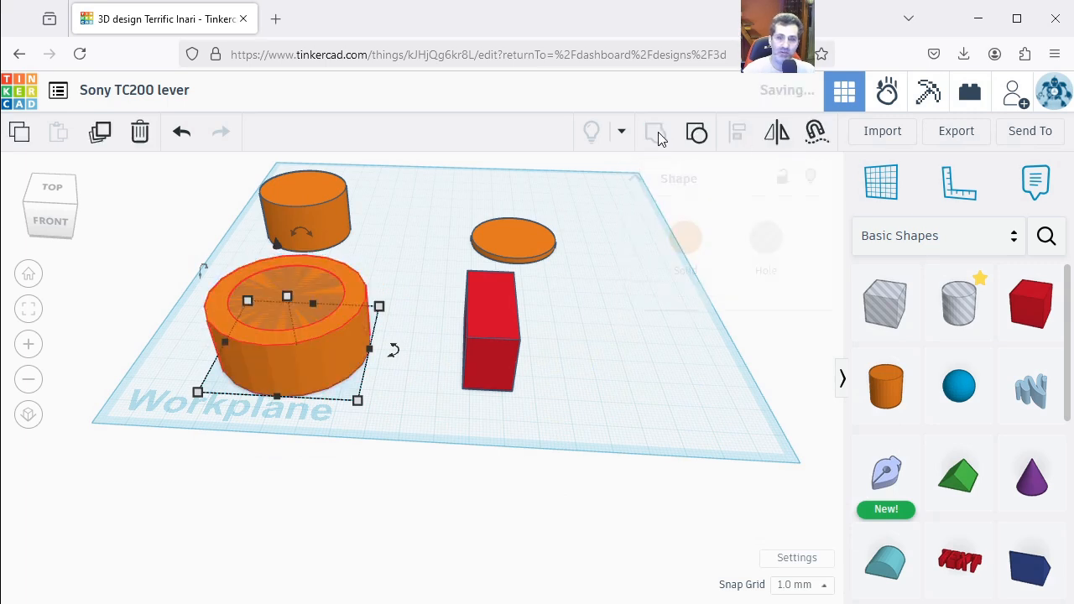
left_click(622, 434)
Step: Move the orange ring over the red box so that it surrounds the box
mouse_move(372, 362)
right_mouse_down()
mouse_move(373, 439)
mouse_move(369, 361)
right_mouse_up()
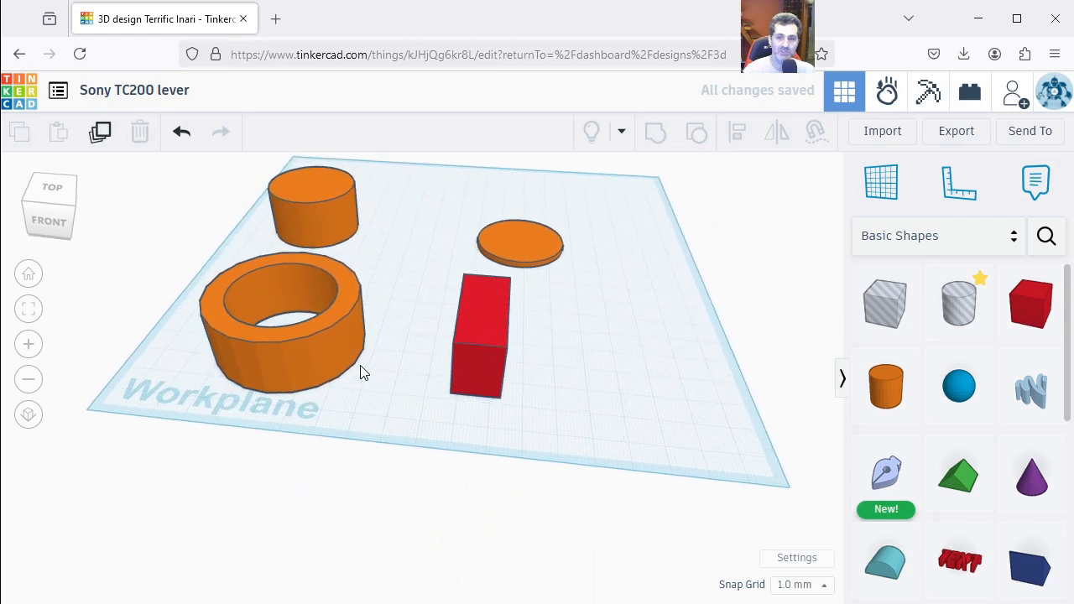
left_click_drag(318, 326, 531, 343)
left_click(588, 374)
Step: Centre-align the ring and the red box across the box's width
right_click_drag(587, 374, 412, 384)
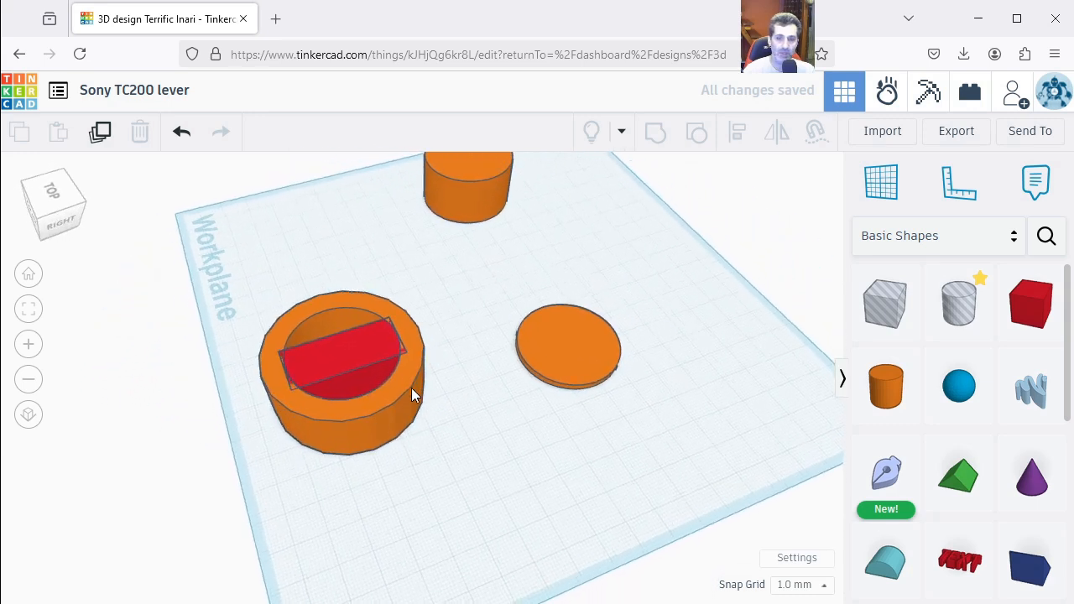
left_click_drag(393, 495, 251, 317)
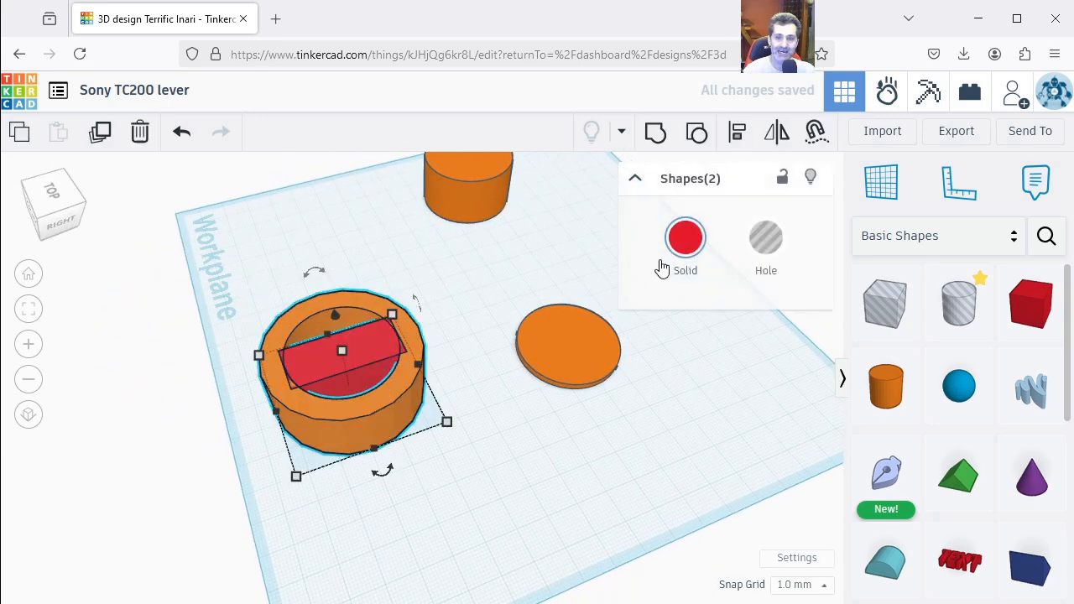
left_click(740, 132)
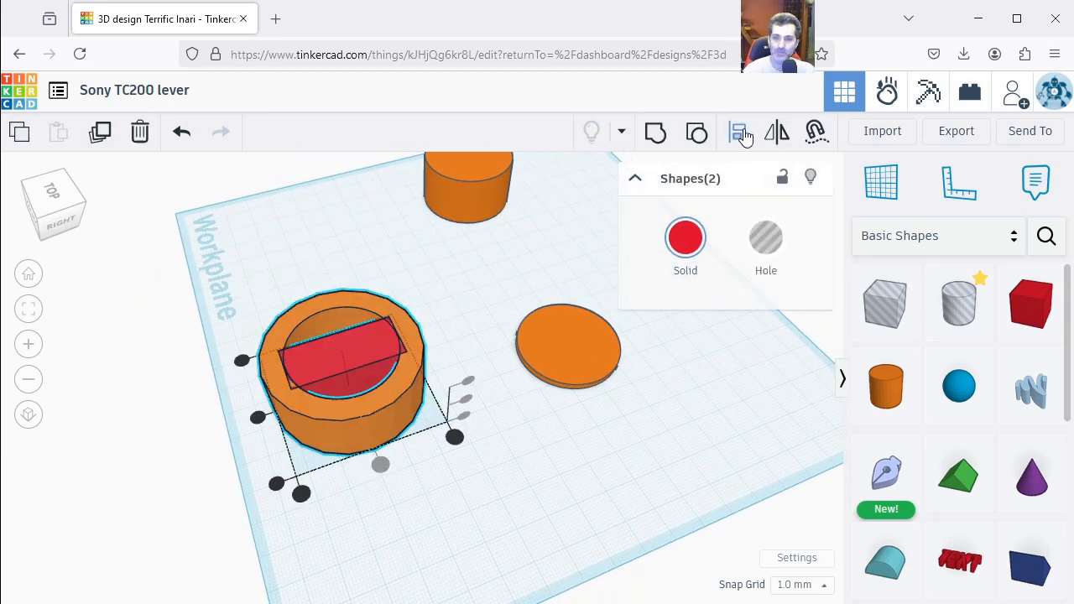
left_click(258, 417)
left_click(455, 552)
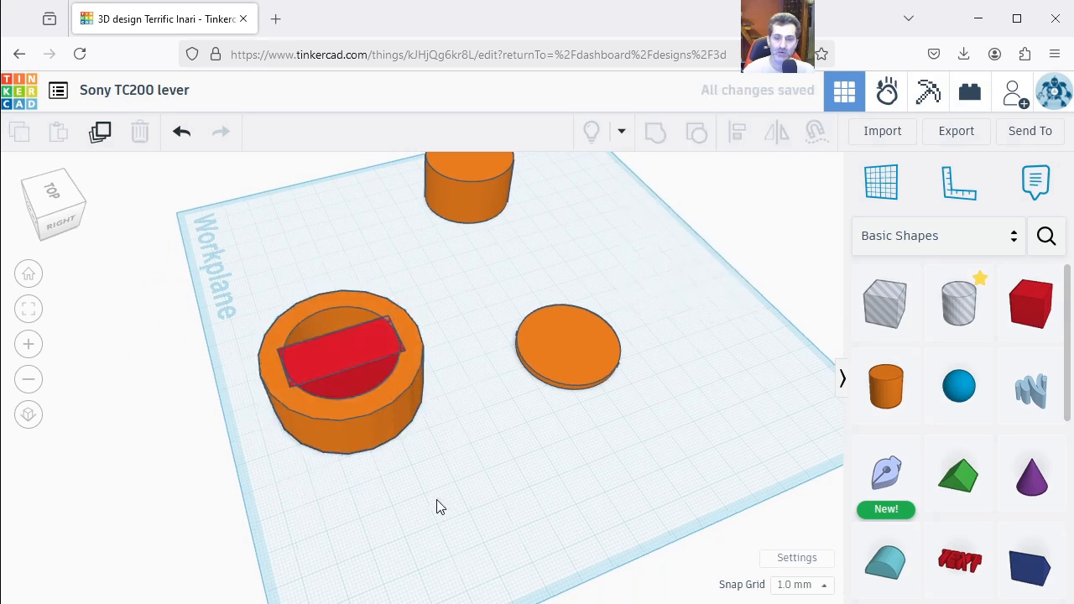
Step: Turn the ring into a hole and group it with the red box to cut the box's ends round
right_click_drag(439, 504, 492, 509)
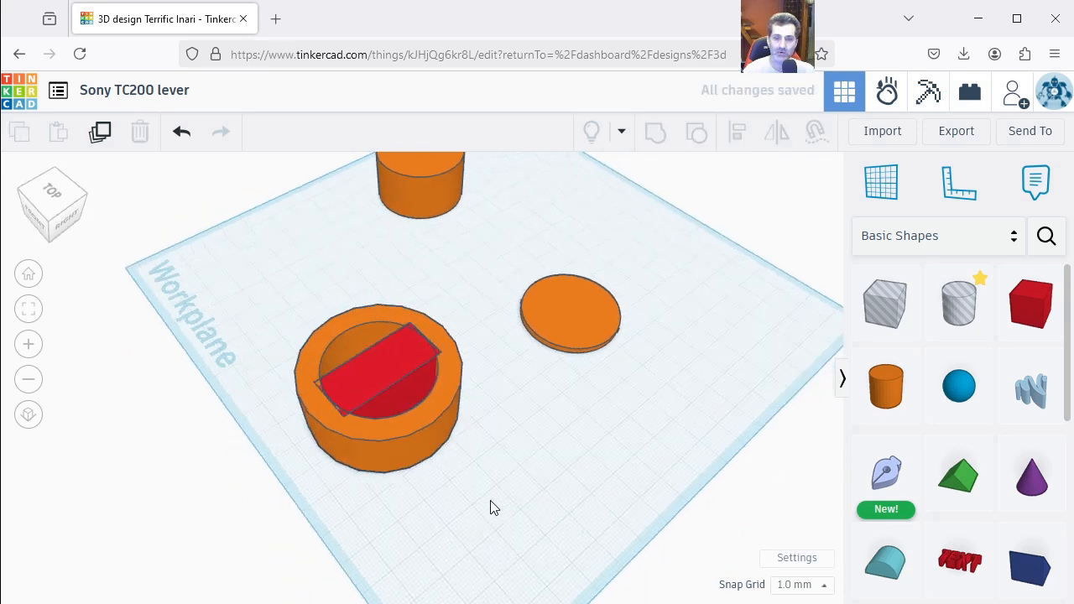
left_click(413, 414)
left_click(765, 238)
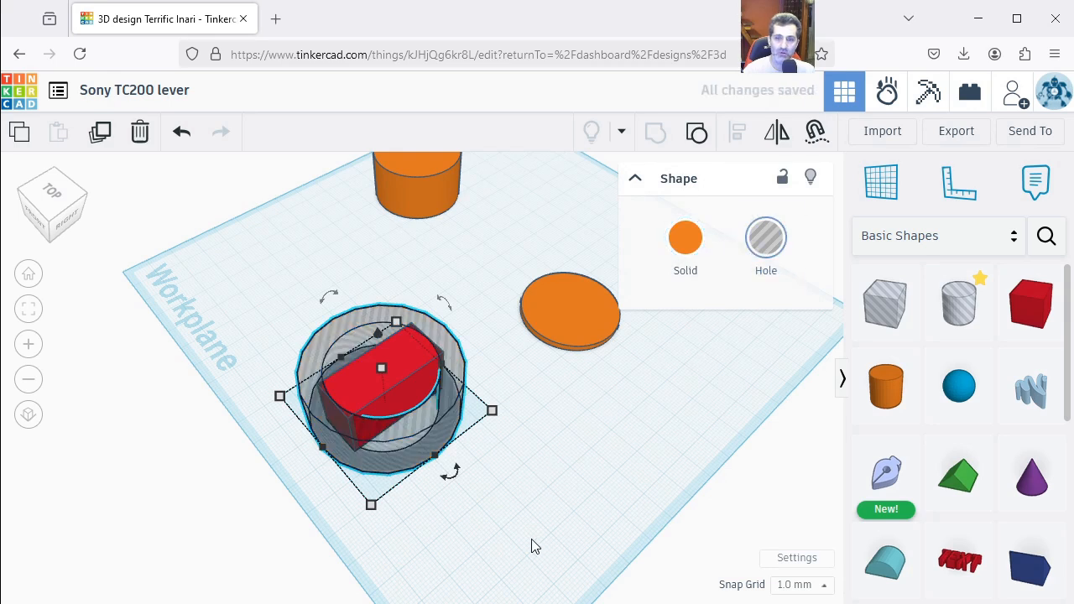
left_click(531, 533)
right_click_drag(470, 516, 351, 434)
left_click_drag(255, 262, 252, 260)
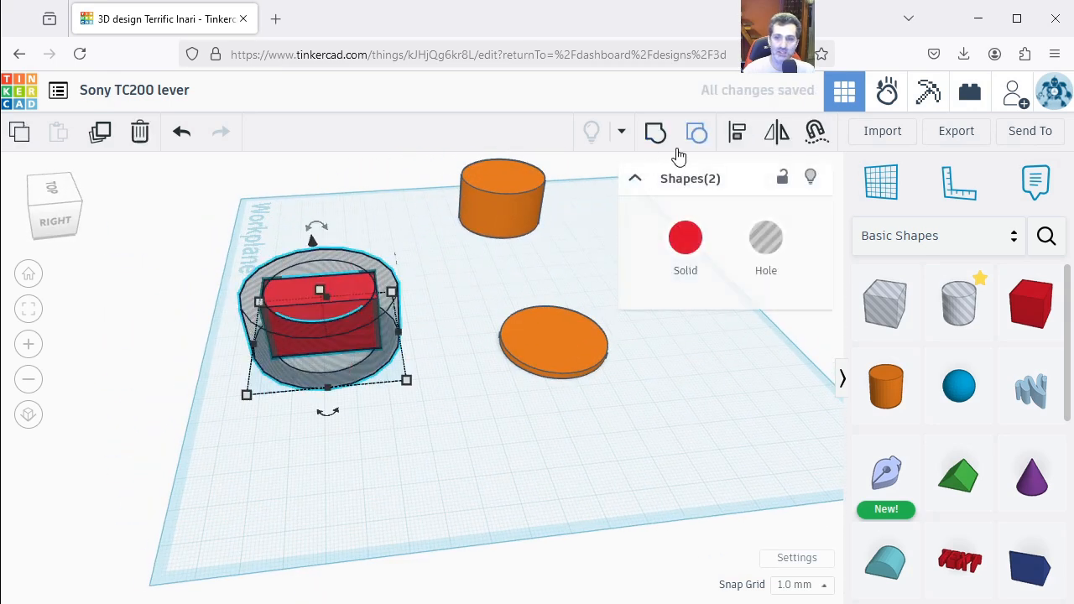
left_click(655, 132)
left_click(352, 473)
Step: Move the round-ended red bar onto the thin disc and check the bar's height
right_click_drag(353, 473, 509, 398)
left_click_drag(445, 424, 592, 285)
left_click(622, 370)
scroll(625, 361, "down", 3)
right_click_drag(655, 343, 501, 507)
scroll(483, 495, "up", 1)
left_click(381, 436)
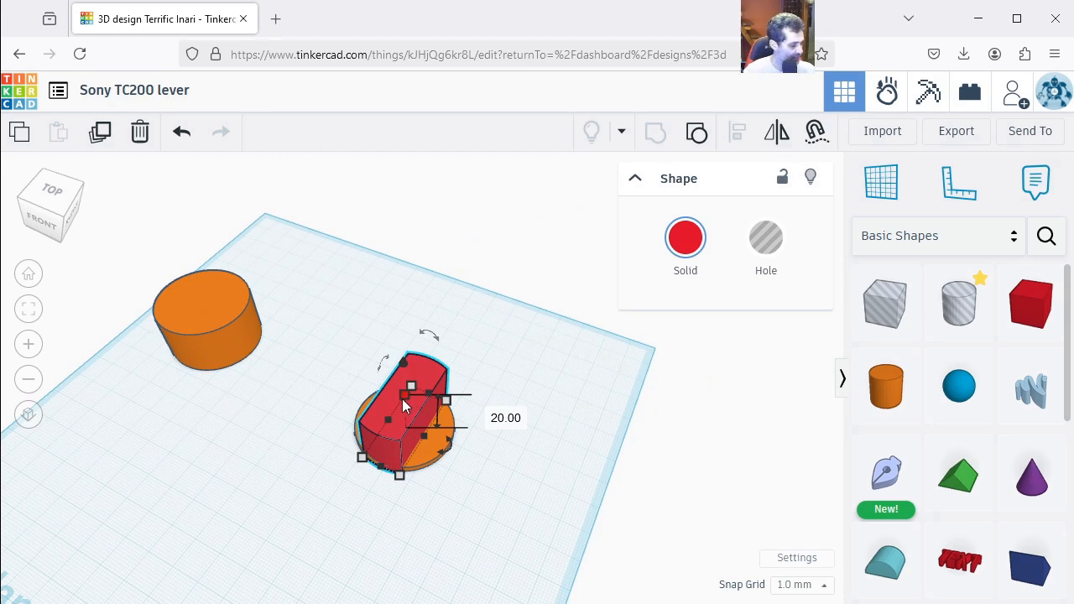
left_click(434, 482)
Step: Centre-align the red bar and the thin disc across the bar's width
scroll(434, 479, "up", 1)
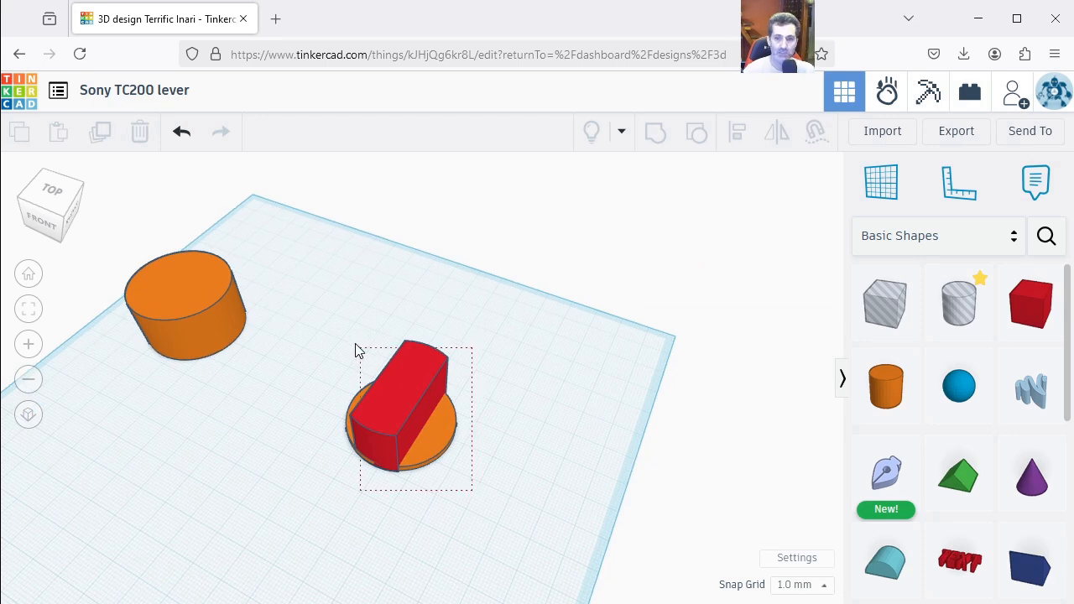
left_click_drag(361, 355, 356, 349)
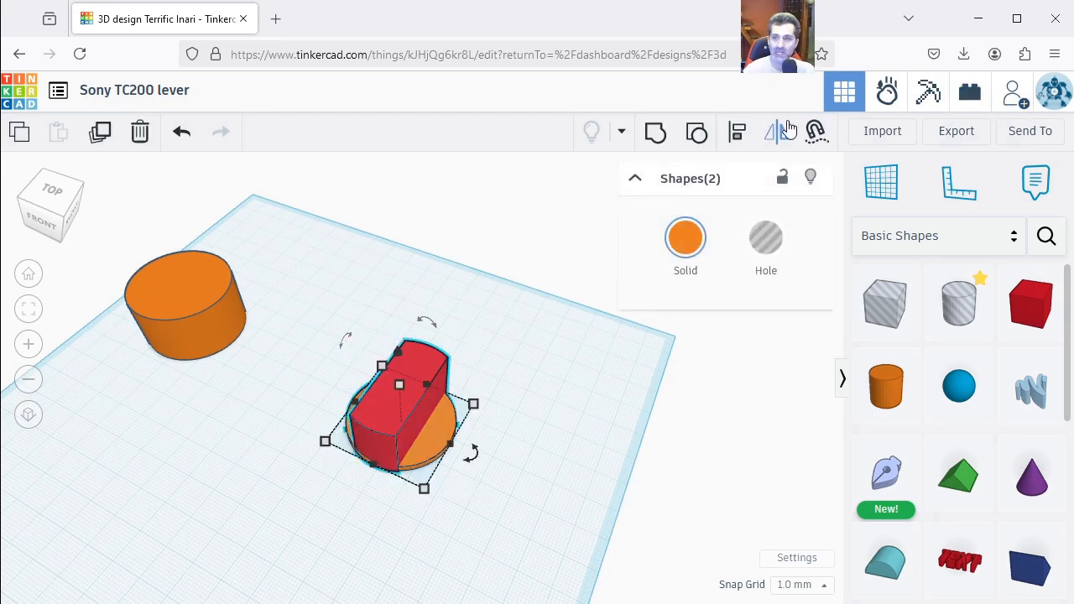
left_click(737, 132)
right_click_drag(495, 498, 431, 532)
left_click(389, 484)
left_click(419, 516)
Step: Group the red bar and the thin disc into one solid shape
left_click_drag(472, 520, 399, 311)
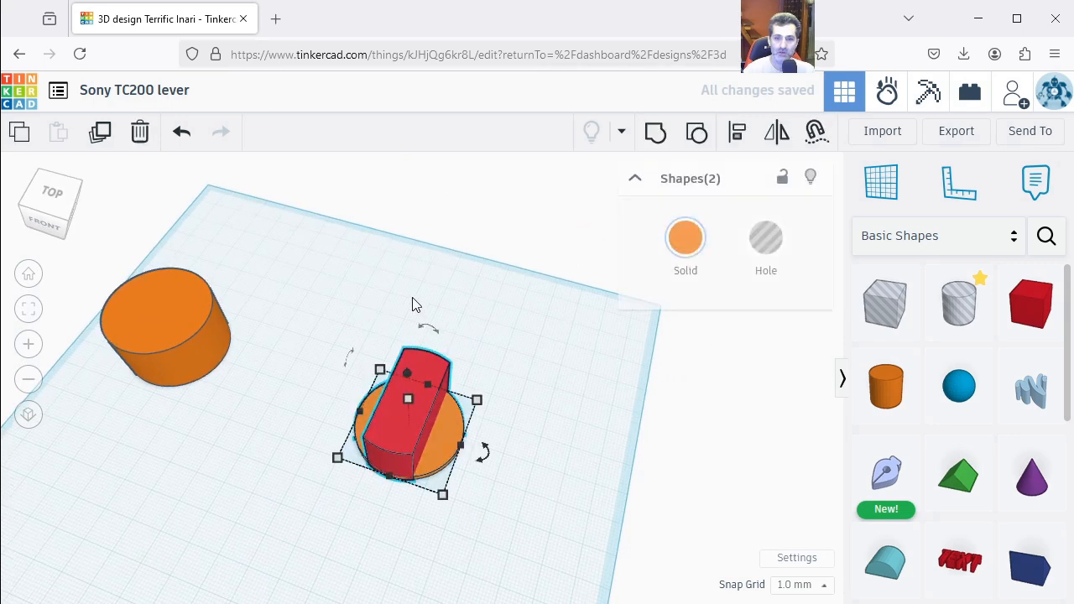
left_click(657, 134)
left_click(447, 499)
right_click_drag(448, 498, 493, 489)
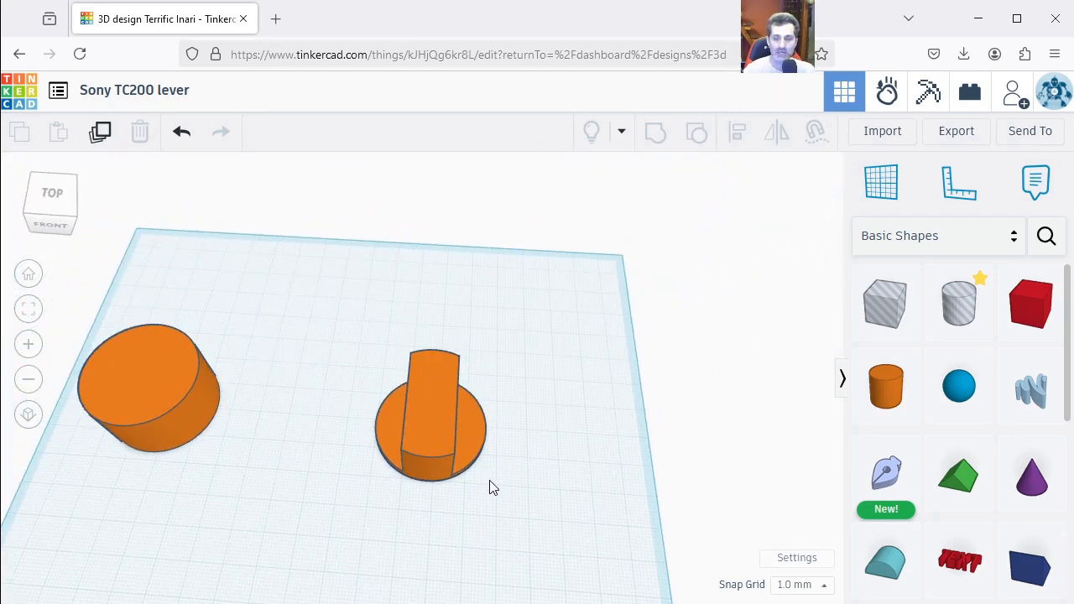
Step: Undo the grouping of the red bar and the thin disc, and check the disc's diameter
left_click(180, 143)
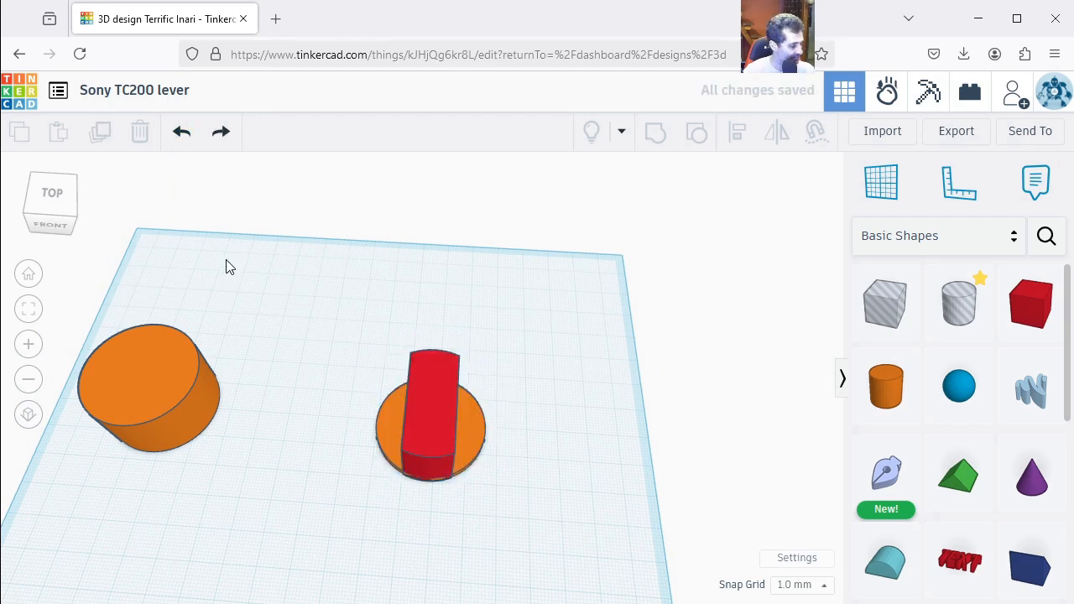
scroll(250, 349, "down", 2)
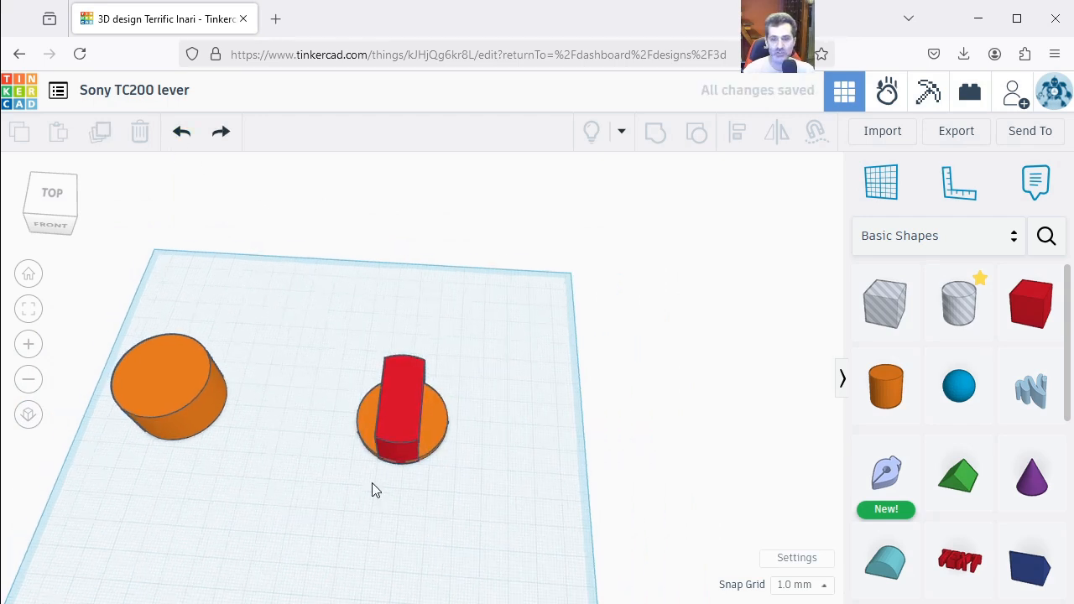
scroll(369, 476, "up", 2)
left_click(431, 437)
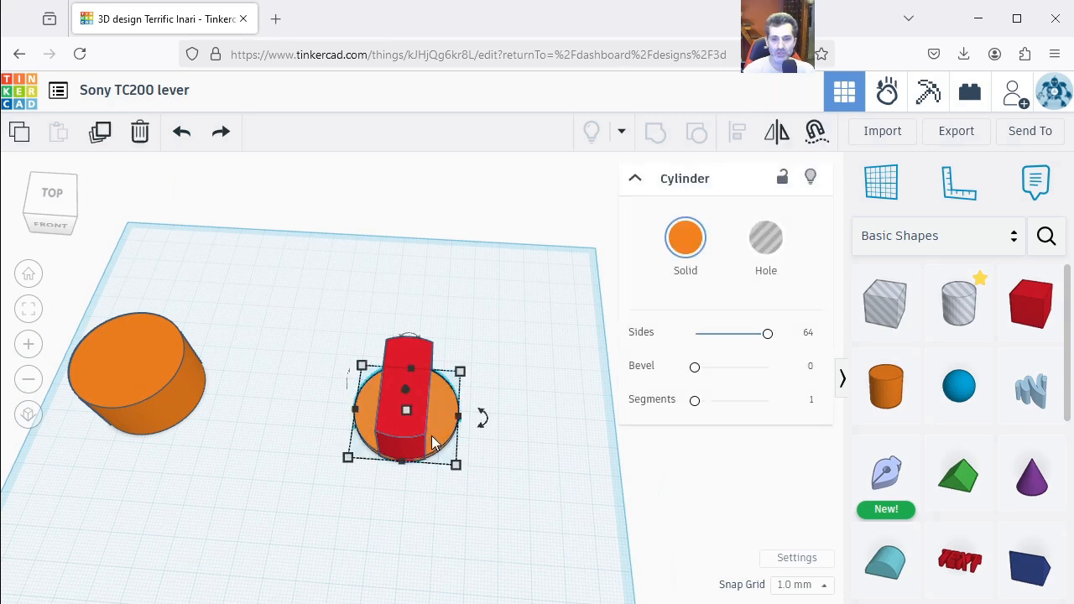
left_click(548, 426)
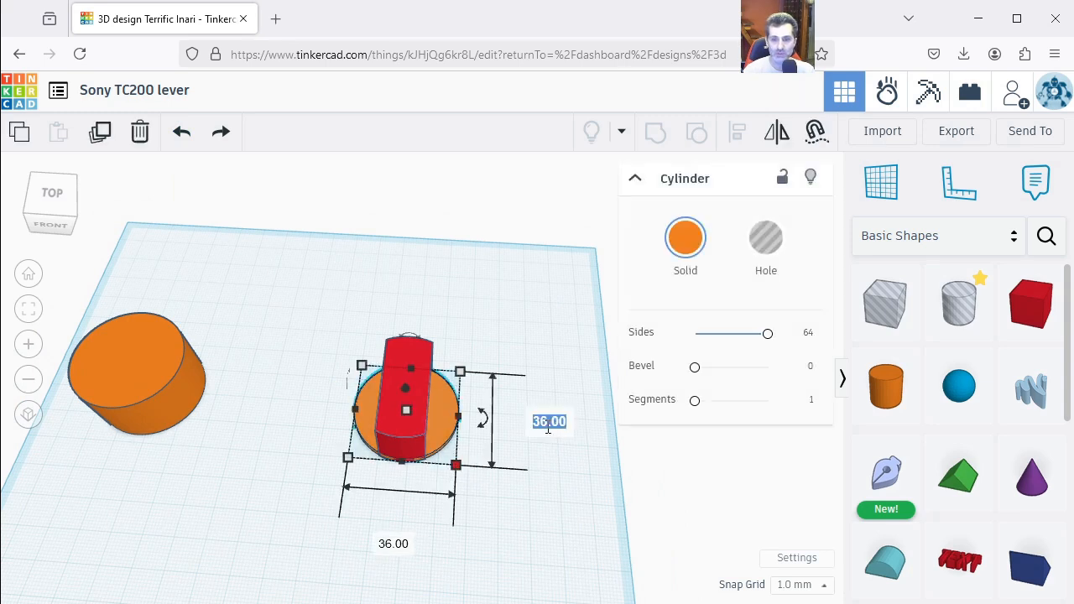
left_click(525, 515)
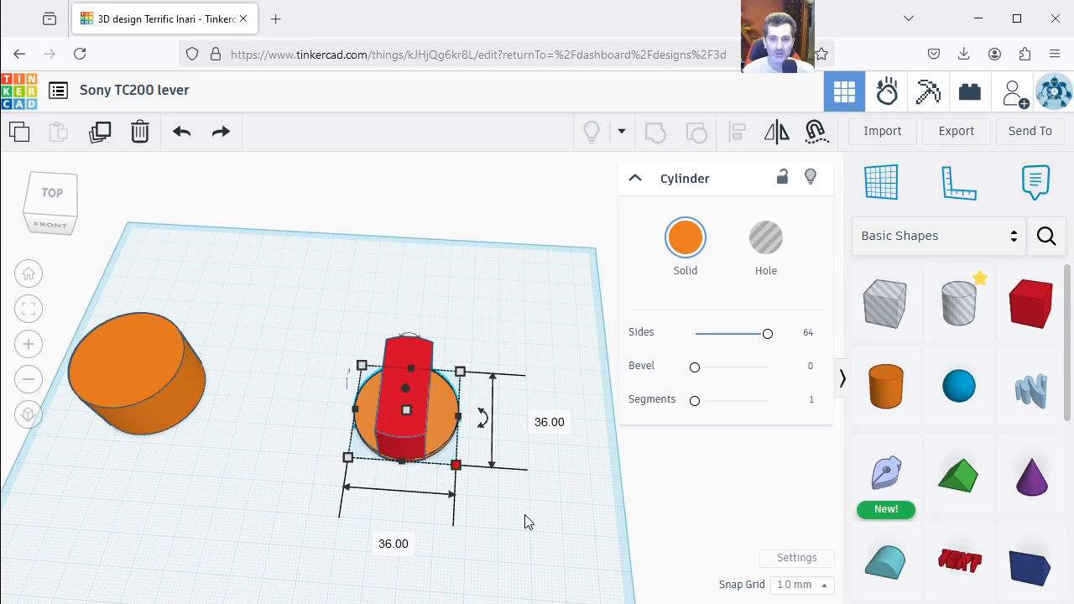
Step: Undo back to the ungrouped hole cylinder and red cylinder, and move the hole cylinder partly off the red one
left_click(181, 134)
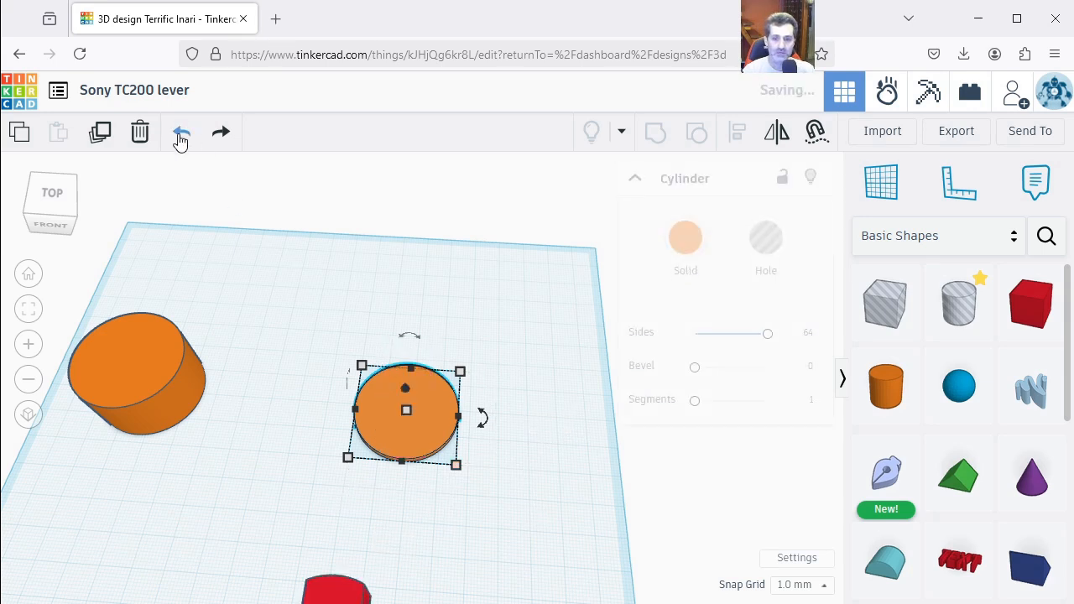
left_click(180, 134)
left_click(181, 135)
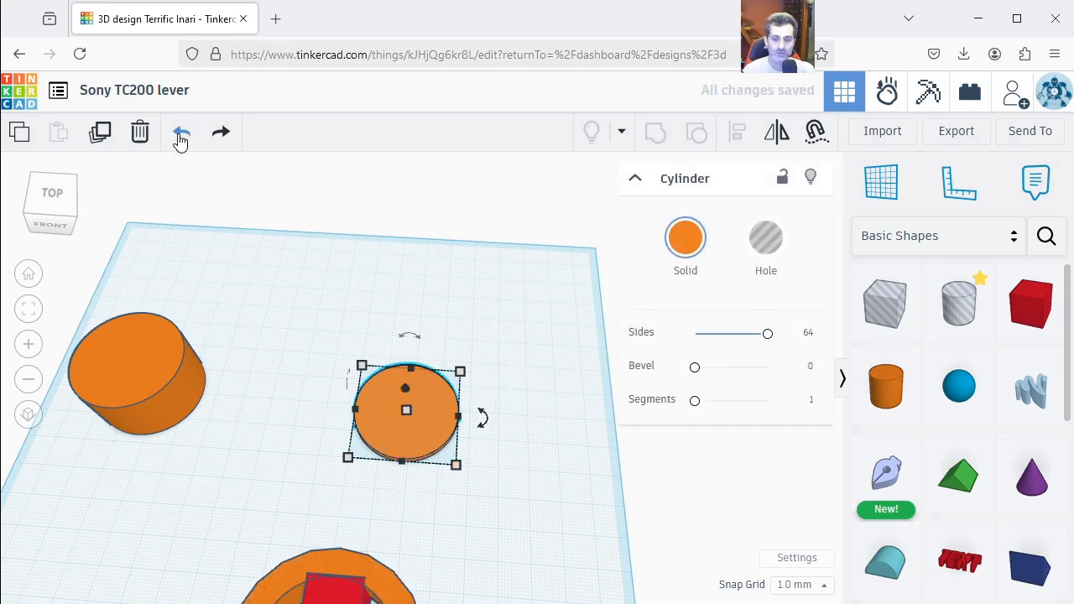
left_click(180, 135)
scroll(280, 506, "down", 2)
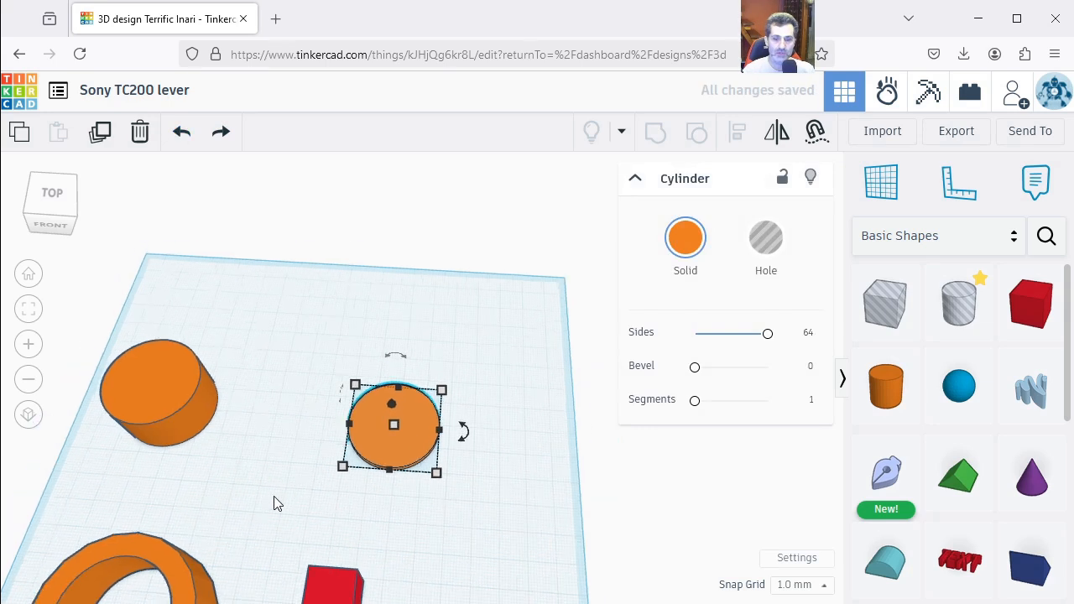
middle_click_drag(262, 467, 278, 367)
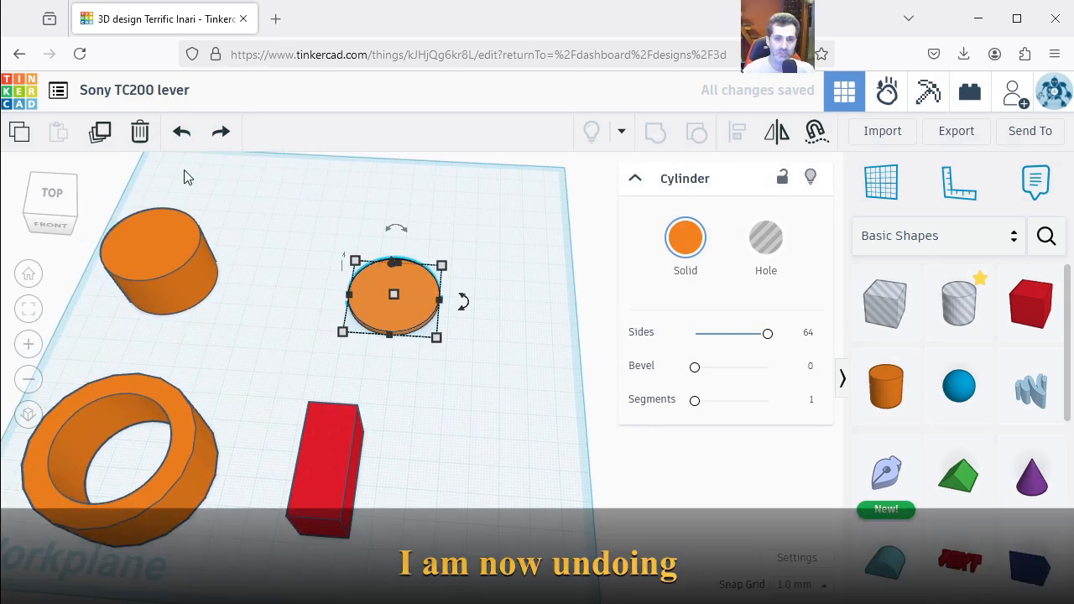
left_click(180, 134)
left_click(181, 134)
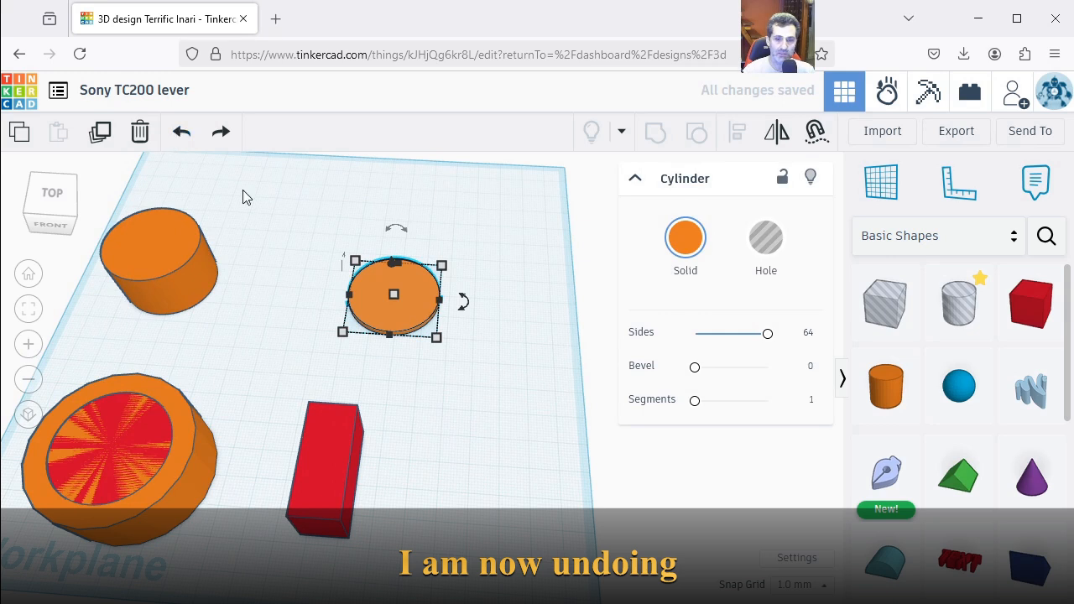
left_click(181, 134)
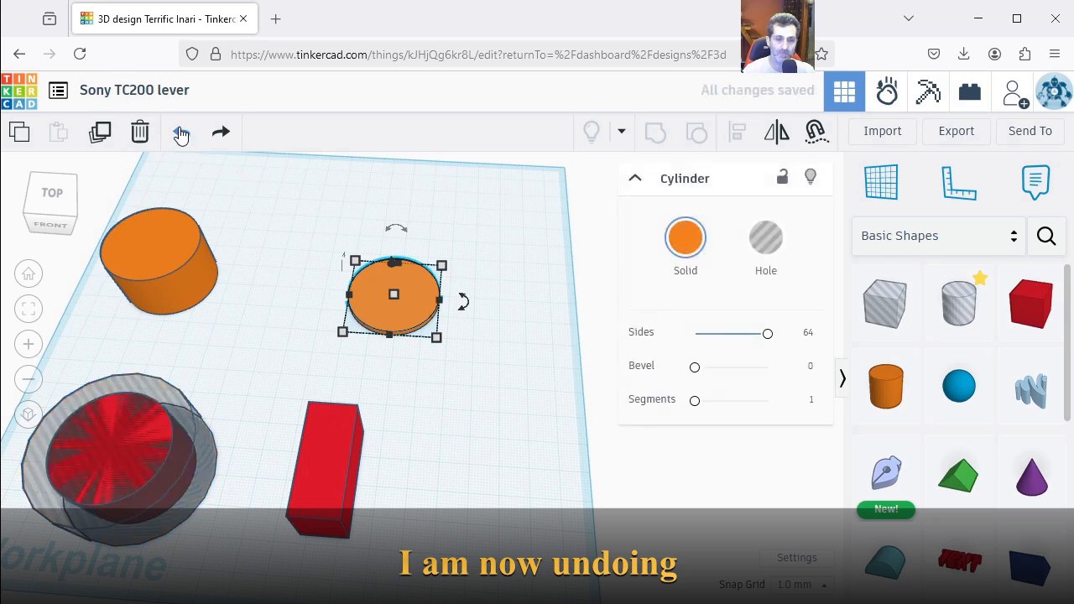
left_click_drag(114, 465, 148, 406)
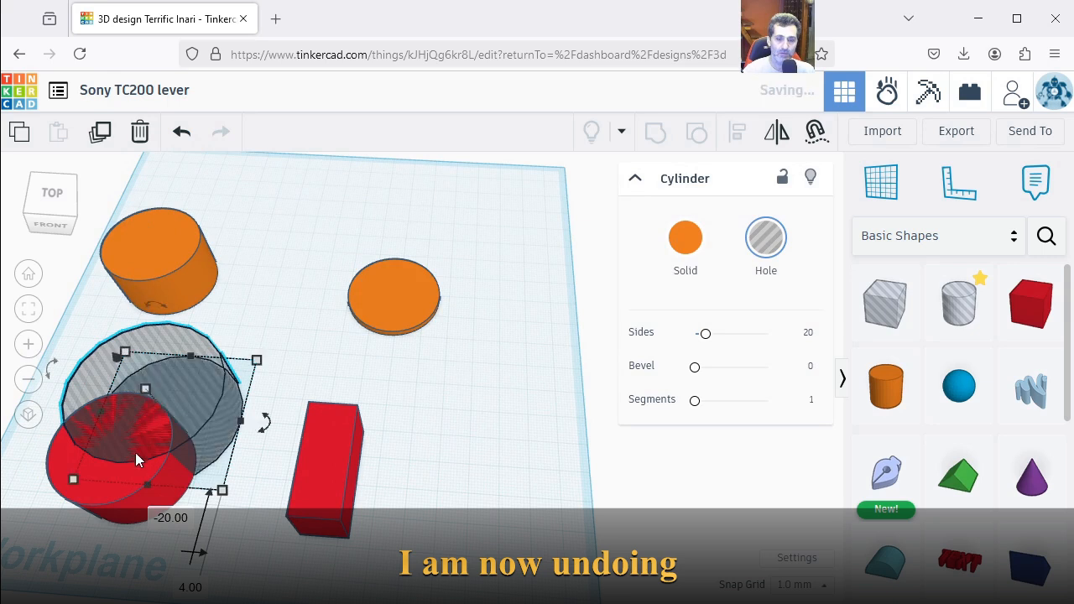
Step: Set the thin disc's length and width to 35 mm each
left_click(446, 349)
left_click(402, 310)
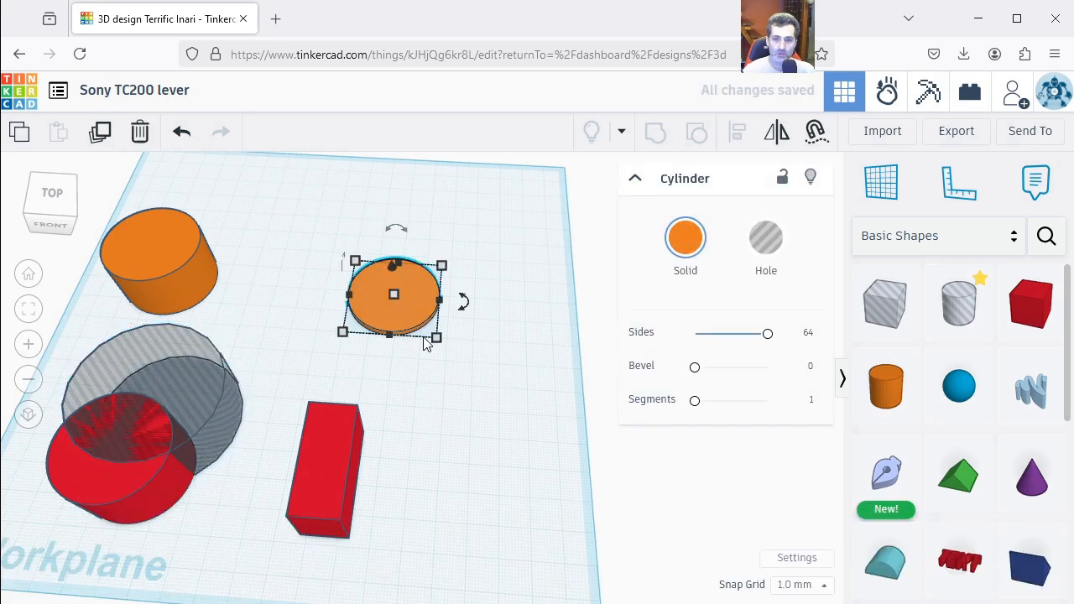
left_click(529, 306)
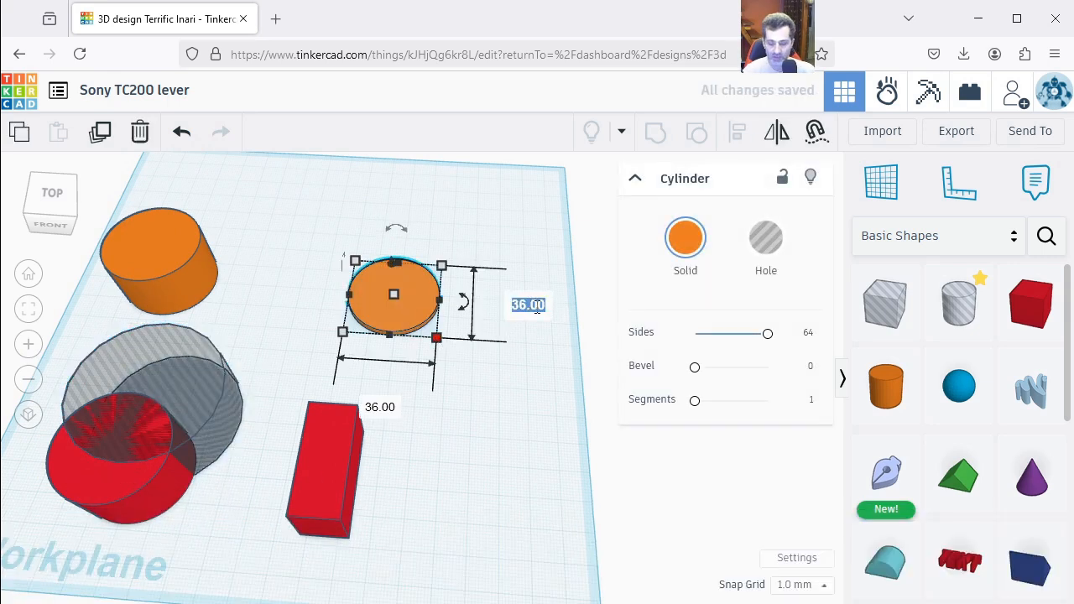
type("35")
key("Return")
left_click(390, 411)
type("35")
key("Return")
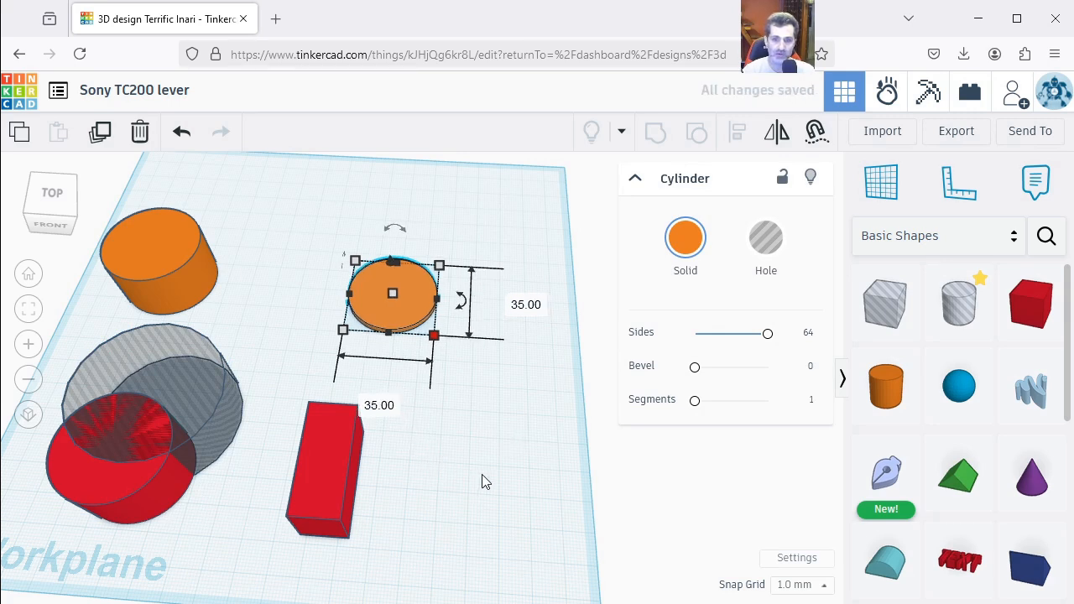
Step: Set the red box's length to 35 mm
left_click(338, 518)
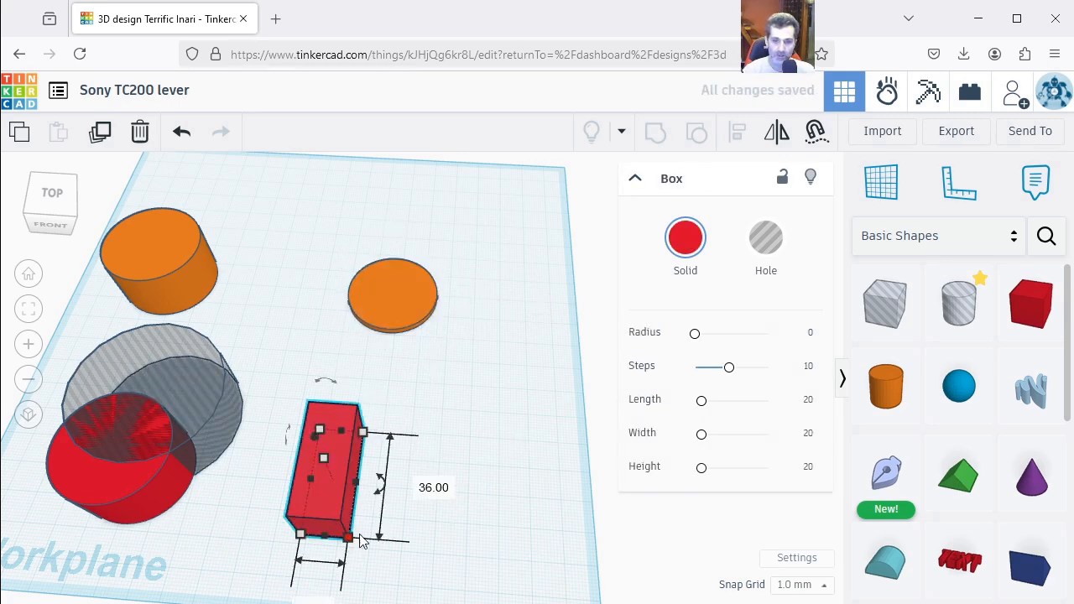
left_click(432, 488)
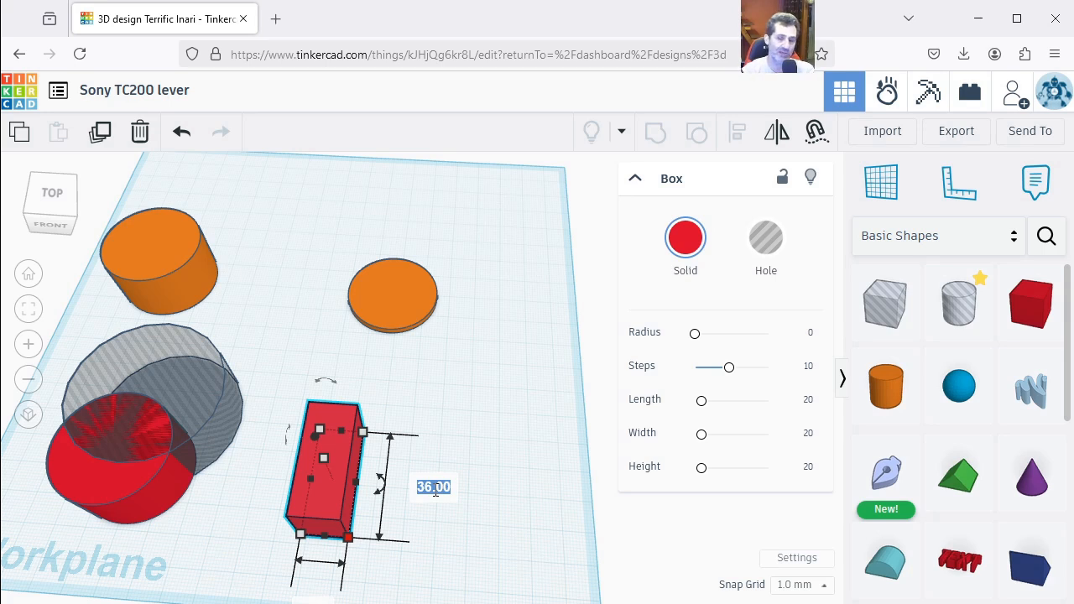
type("35")
key("Return")
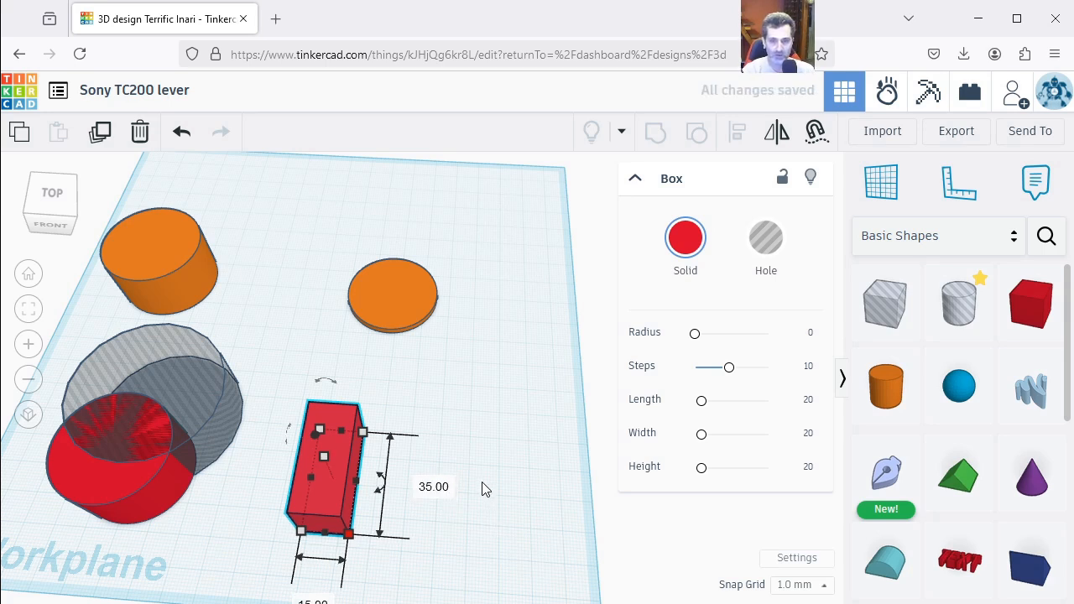
Step: Nudge the hole cylinder aside and set the red cylinder's length and width to 35 mm each
left_click(243, 479)
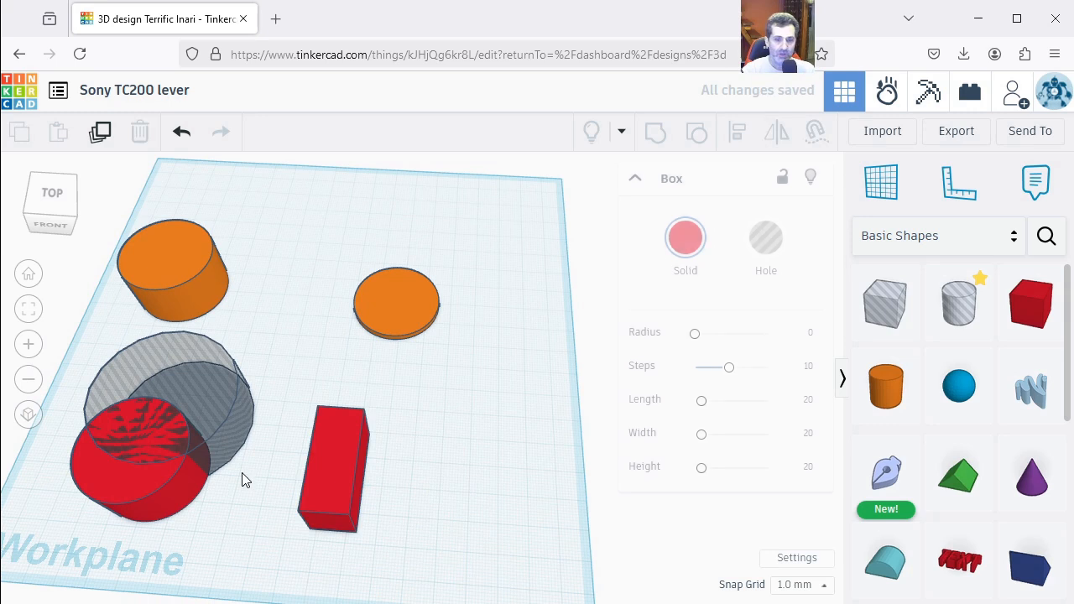
left_click(211, 415)
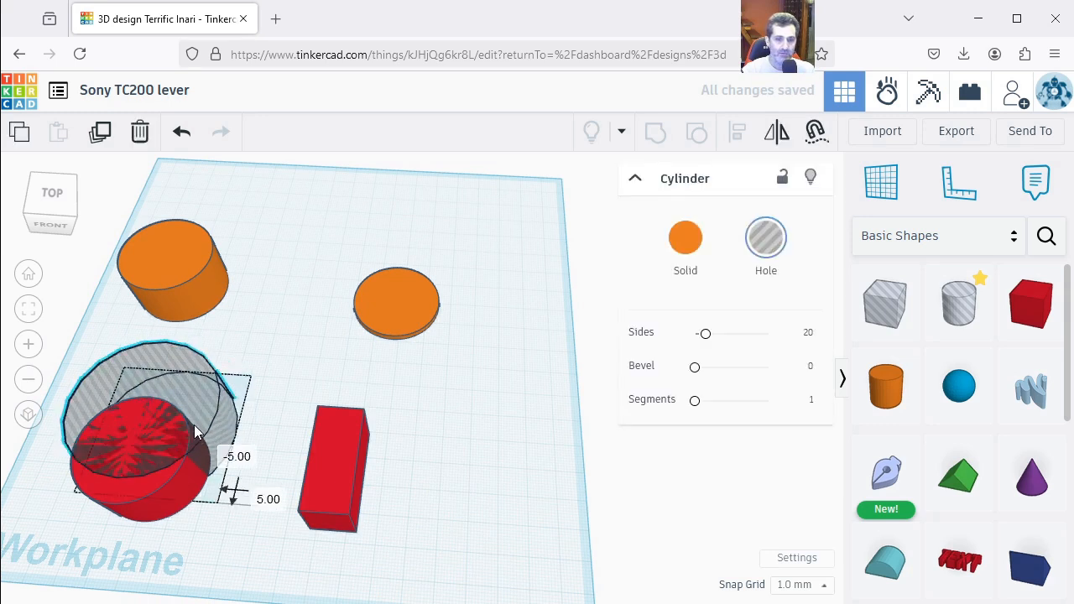
left_click(137, 492)
mouse_move(194, 526)
left_click(286, 479)
type("35")
left_click(113, 594)
type("35")
key("Return")
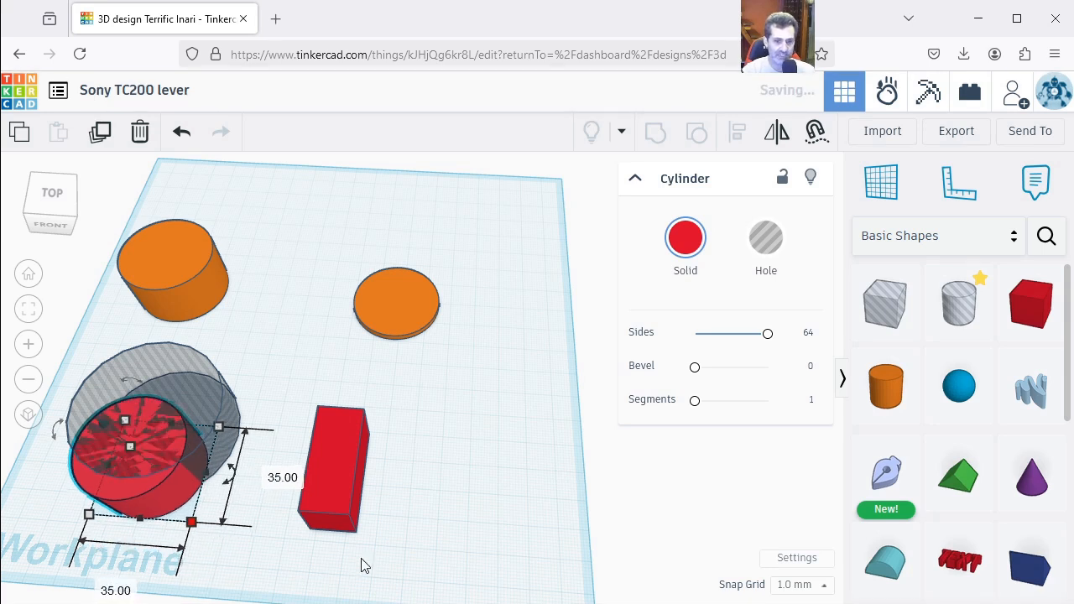
Step: Centre-align the red cylinder and the larger hole cylinder in both horizontal directions
left_click(238, 496)
right_click_drag(211, 531, 220, 487)
left_click(173, 411)
left_click_drag(173, 411, 185, 405)
left_click(264, 526)
right_click_drag(264, 527, 159, 490)
left_click_drag(159, 489, 71, 323)
left_click(739, 137)
left_click(88, 467)
right_click_drag(204, 492, 250, 496)
key("f")
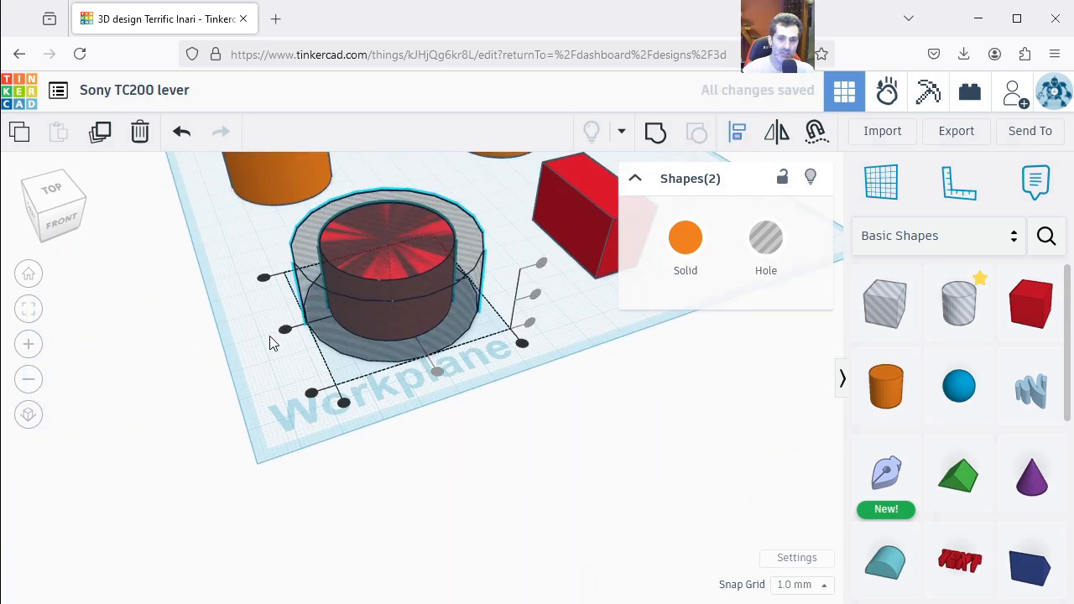
left_click(285, 329)
left_click(340, 399)
right_click_drag(340, 393, 404, 402)
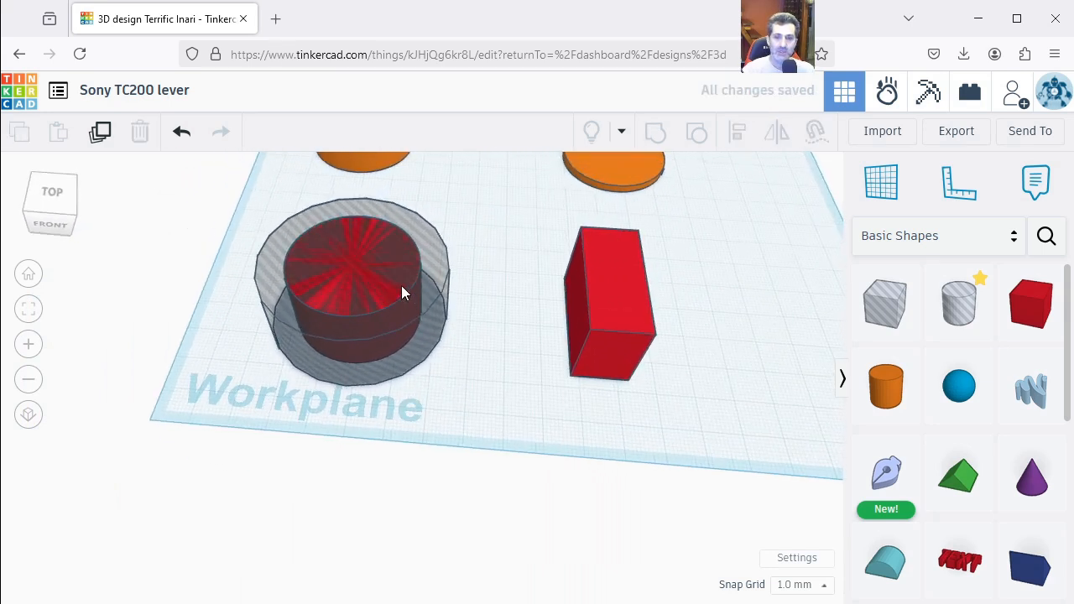
Step: Shorten the hole cylinder below the red cylinder's top face and stretch the red cylinder upward to several times its height
left_click(377, 286)
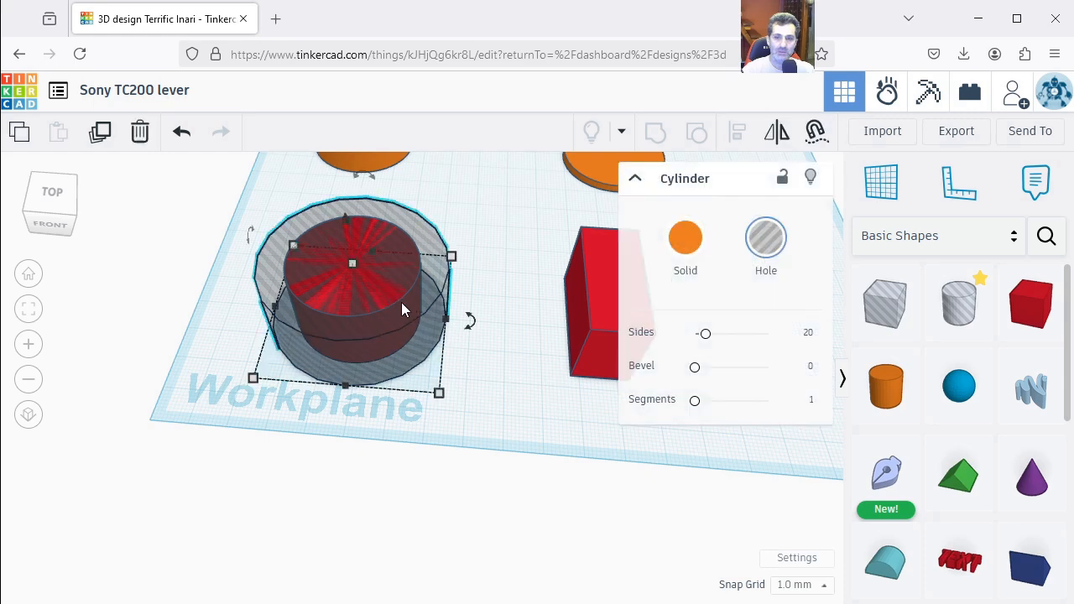
right_click_drag(413, 327, 434, 176)
right_click_drag(377, 285, 412, 364)
scroll(517, 290, "down", 1)
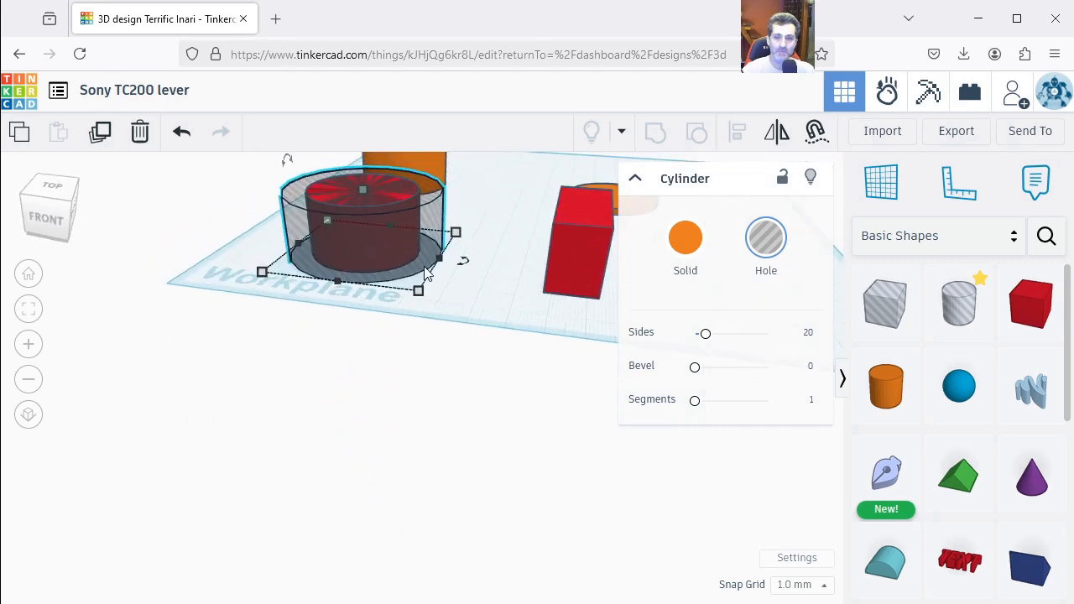
left_click_drag(362, 191, 439, 259)
left_click(511, 293)
right_click_drag(511, 293, 434, 470)
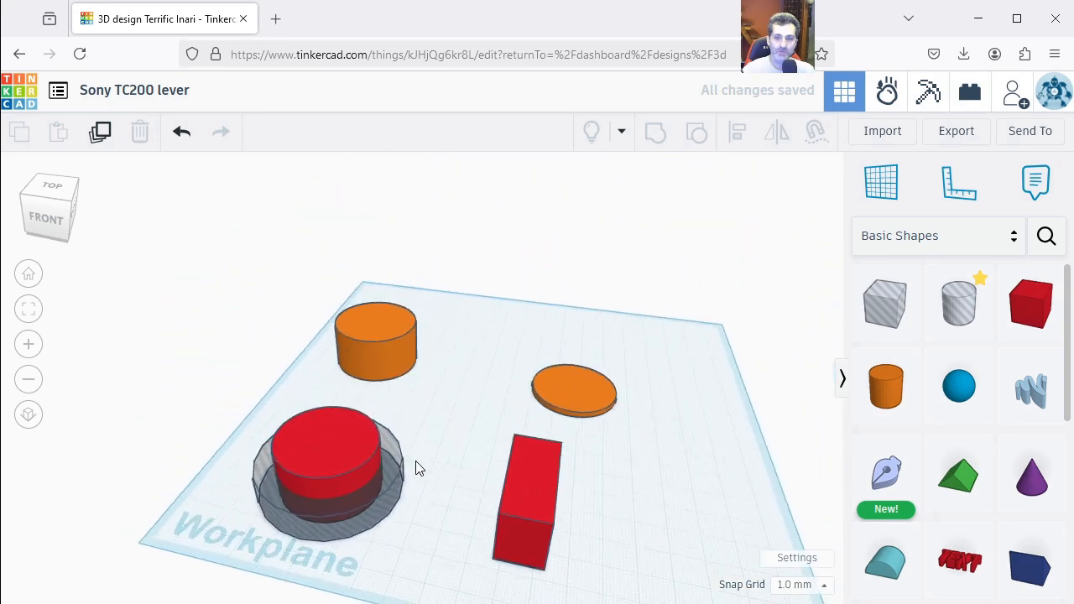
left_click(345, 460)
left_click_drag(332, 437, 332, 267)
left_click(475, 456)
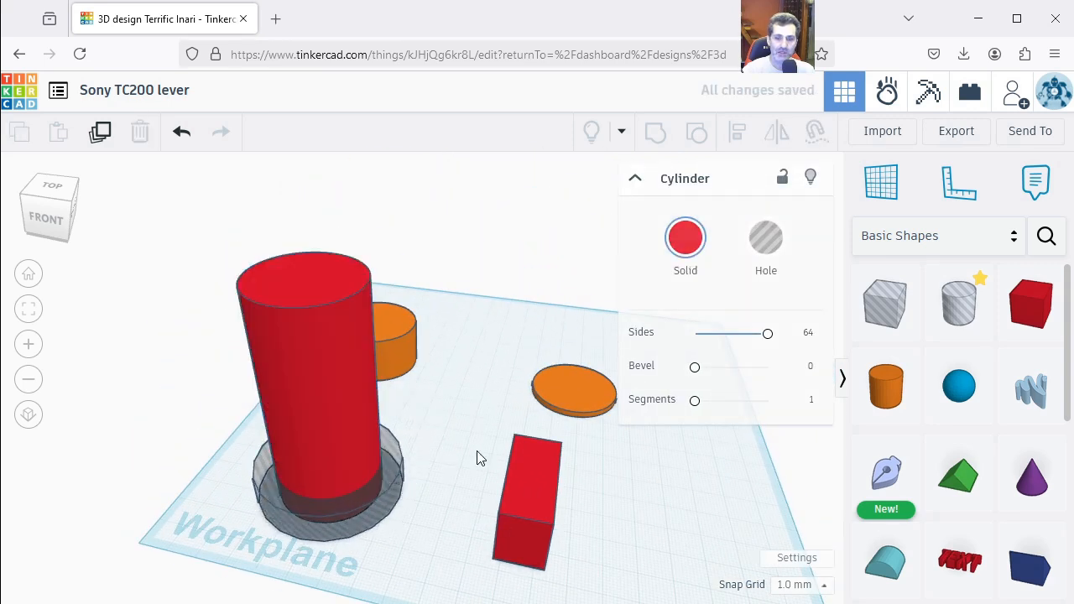
Step: Set the outer hole cylinder's height to 20 mm
left_click(394, 512)
left_click(433, 476)
type("20")
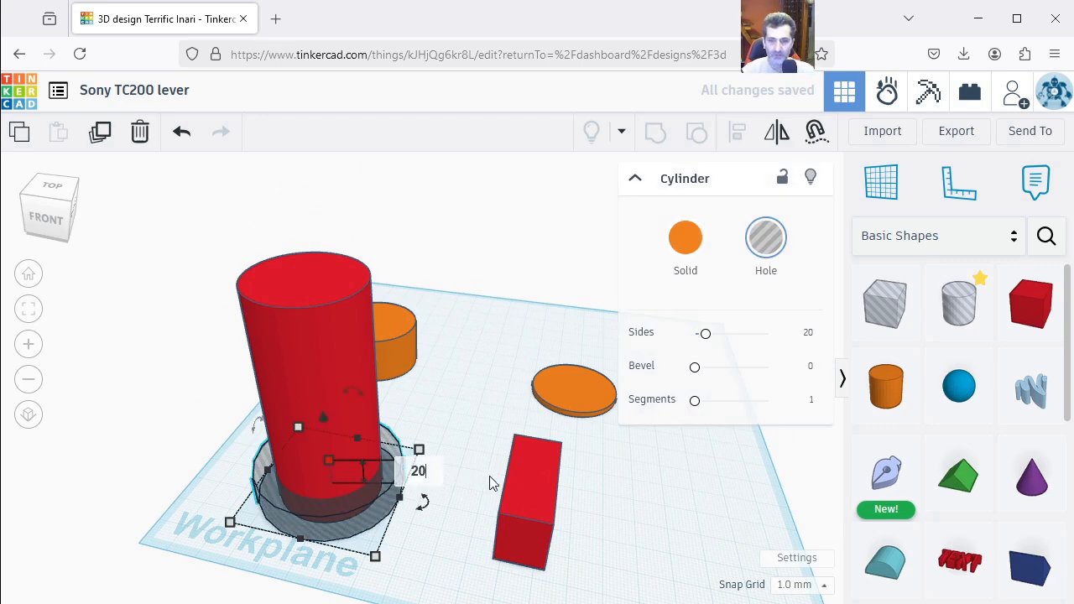
key("Return")
left_click(476, 368)
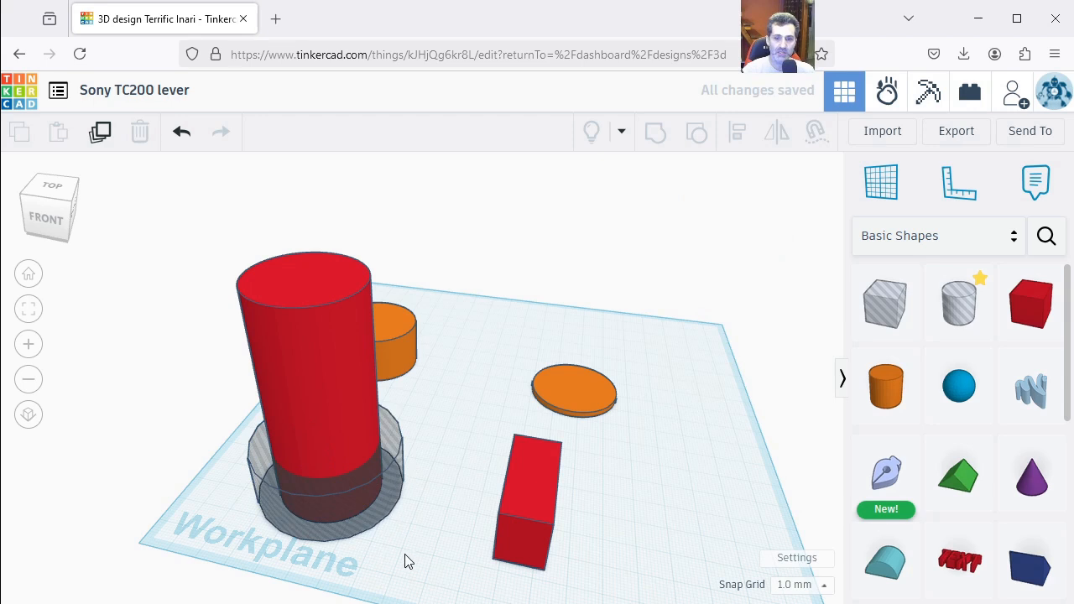
Step: Make the outer cylinder solid, turn the tall red cylinder into a hole, and group both into an open ring
left_click(366, 488)
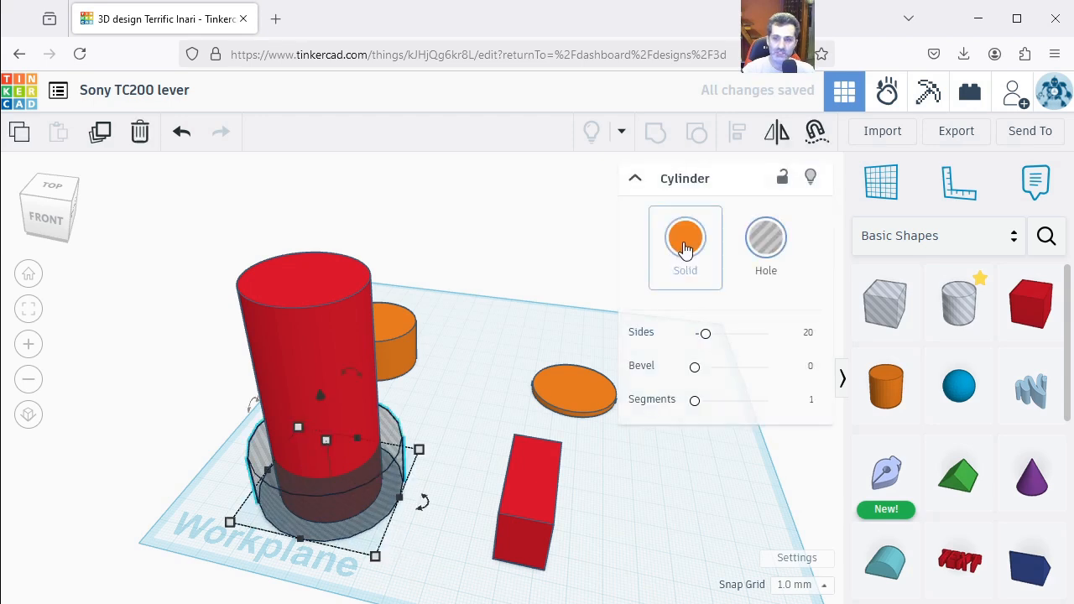
left_click(686, 238)
left_click(353, 394)
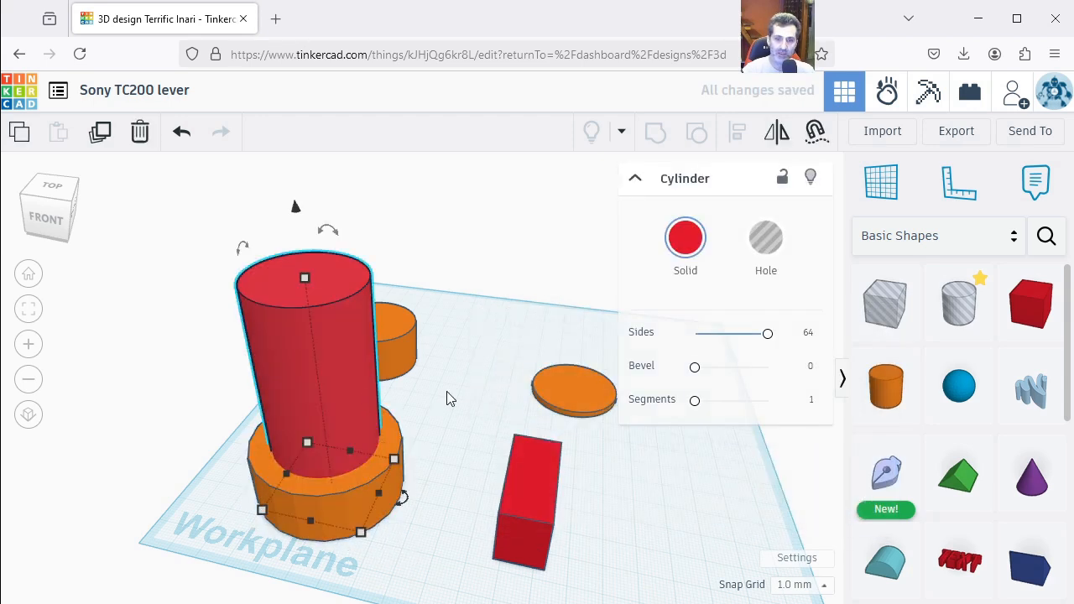
left_click(766, 239)
left_click(476, 405)
right_click_drag(391, 409, 286, 460)
left_click_drag(243, 398, 231, 327)
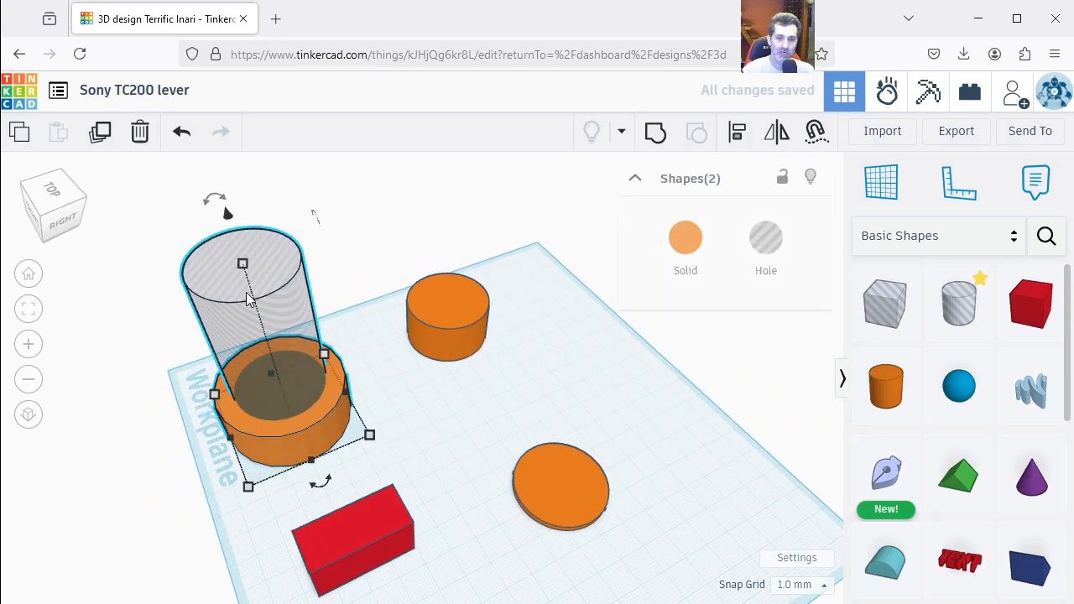
left_click(655, 132)
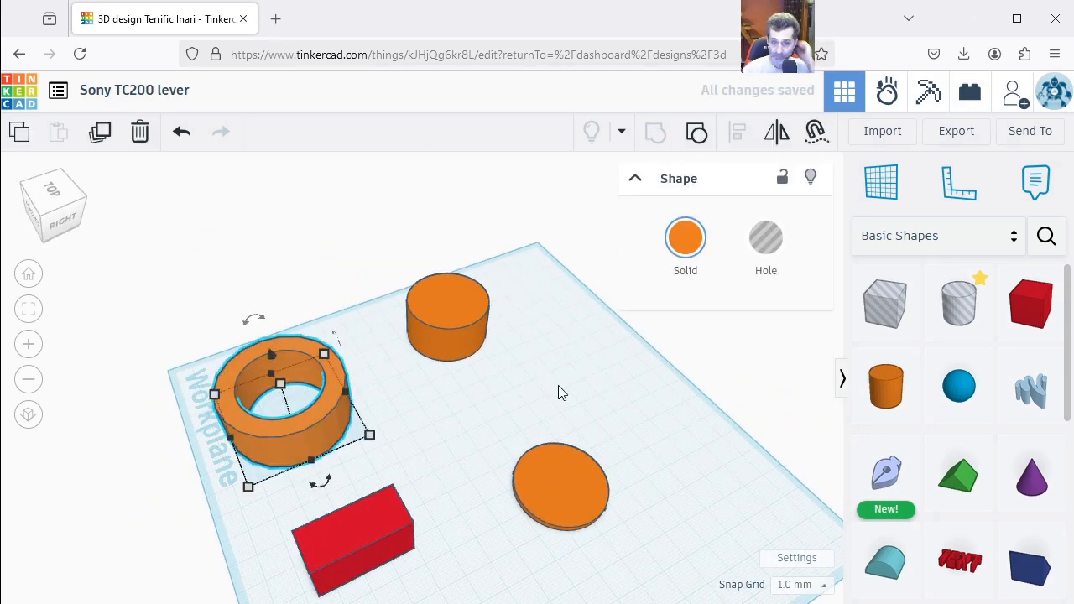
Step: Move the orange ring over the red bar on the workplane
left_click(578, 434)
scroll(450, 438, "down", 1)
right_click_drag(451, 438, 434, 422)
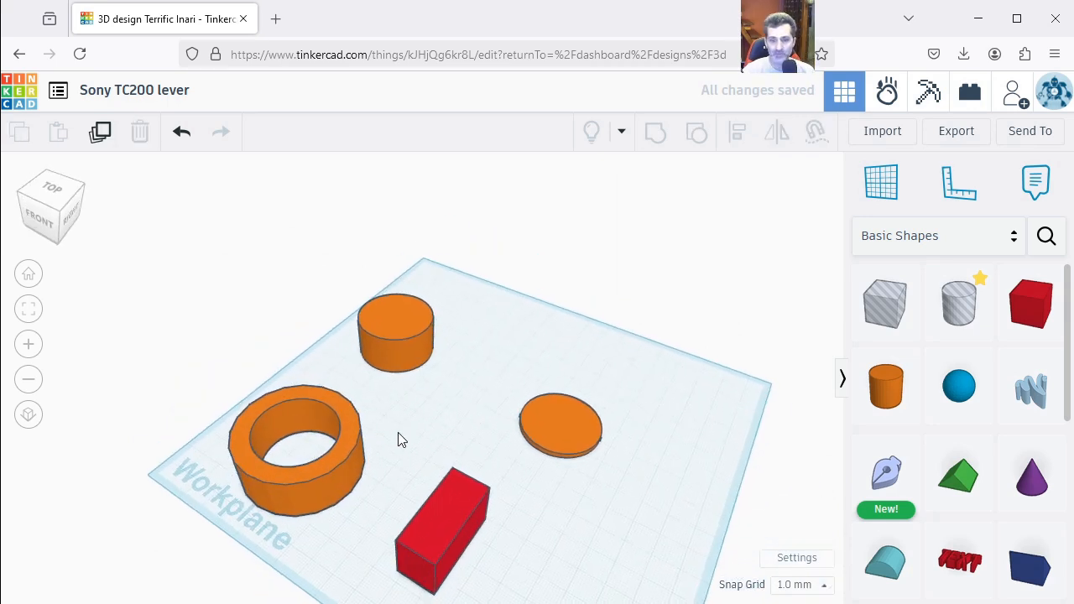
left_click_drag(372, 501, 495, 571)
Step: Centre-align the ring and the red bar in both horizontal directions
right_click_drag(495, 571, 341, 530)
key("ctrl+a")
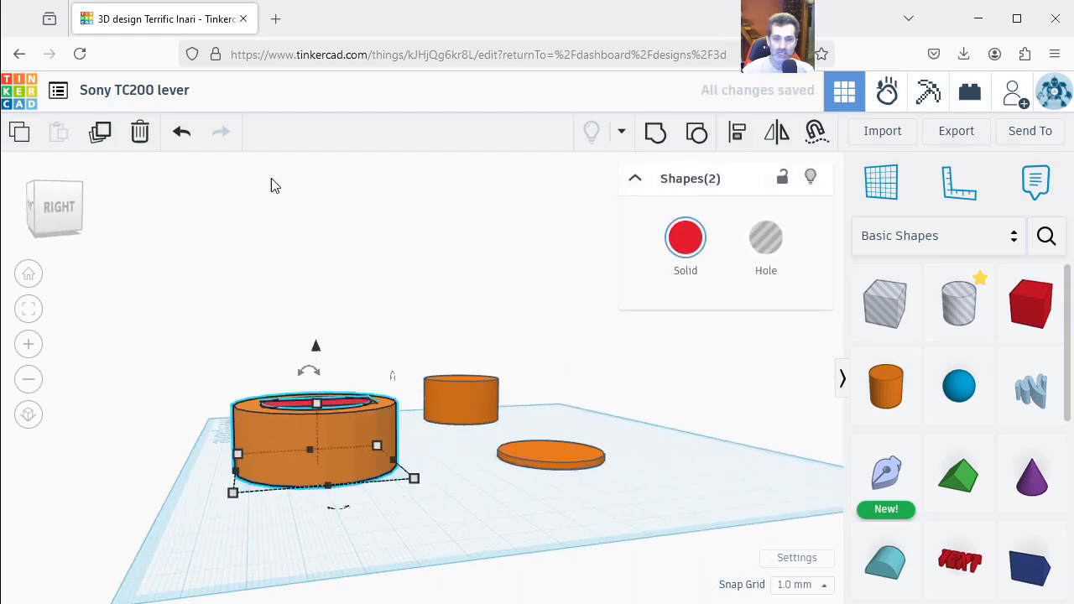
left_click(737, 134)
right_click_drag(446, 504, 492, 542)
left_click(423, 538)
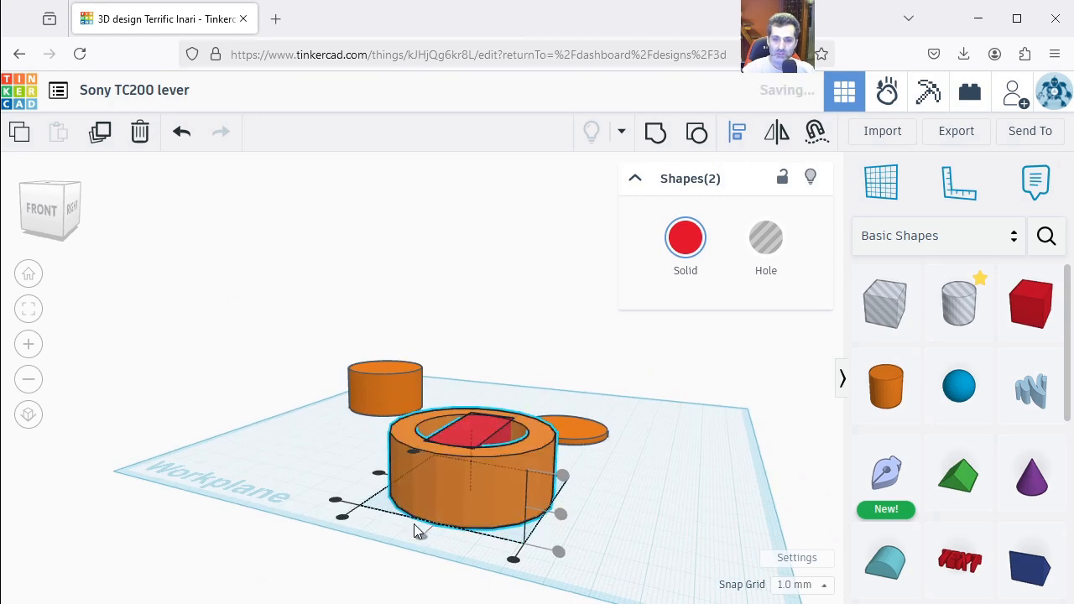
left_click(378, 475)
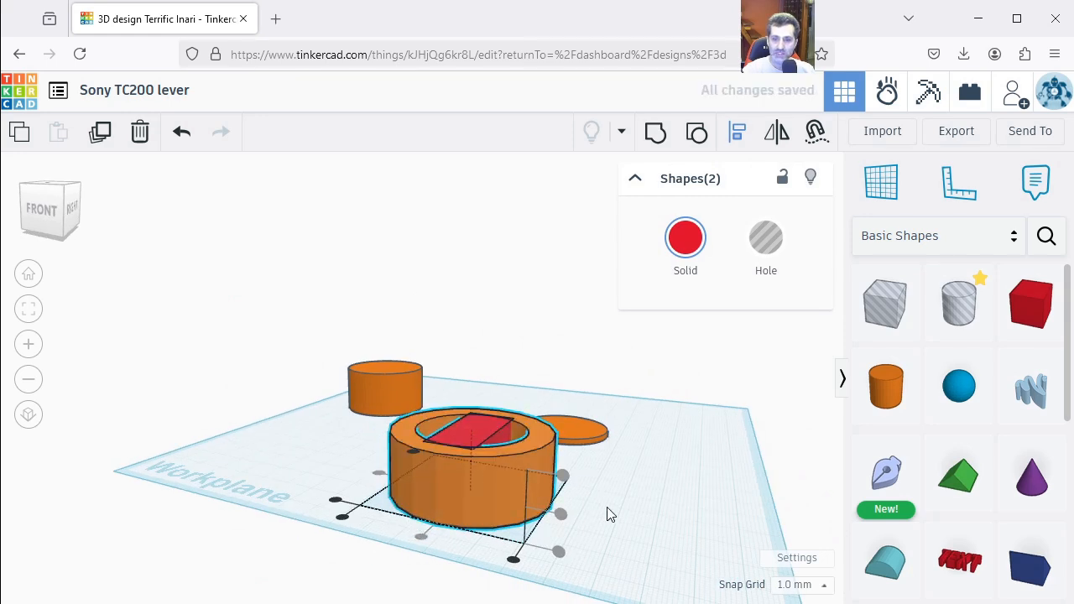
Step: Turn the ring around the red bar into a hole
left_click(628, 497)
scroll(638, 441, "down", 2)
right_click_drag(638, 437, 393, 534)
scroll(395, 529, "up", 5)
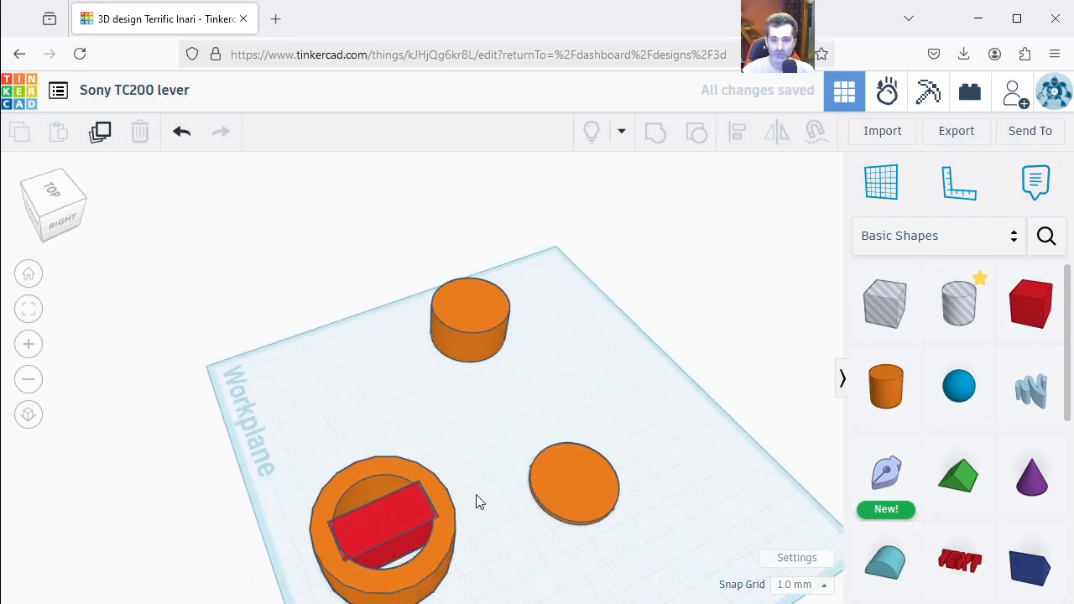
scroll(417, 484, "down", 2)
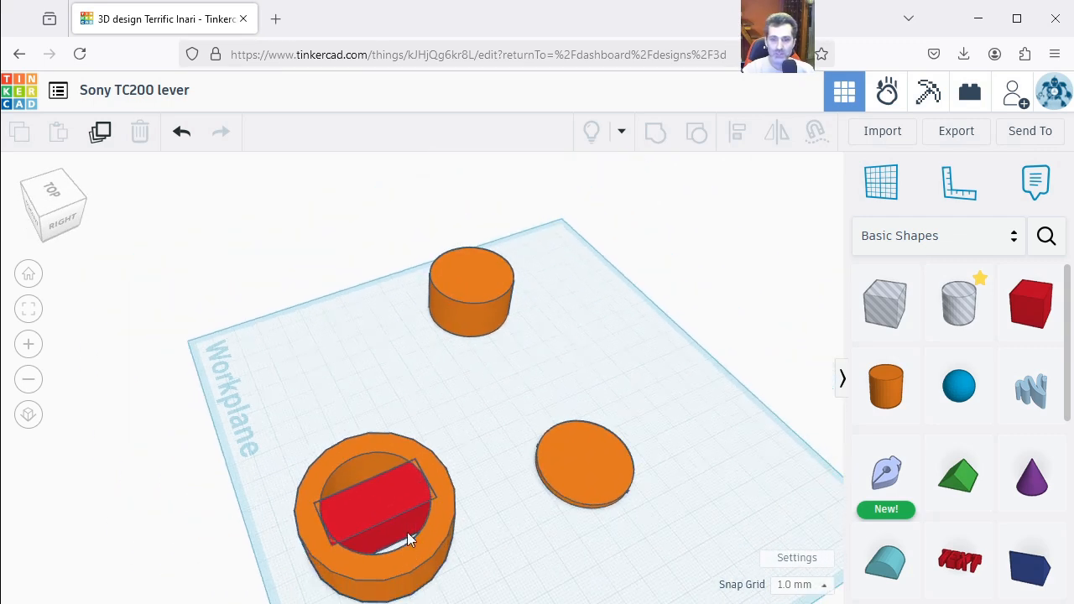
left_click(410, 523)
left_click(767, 251)
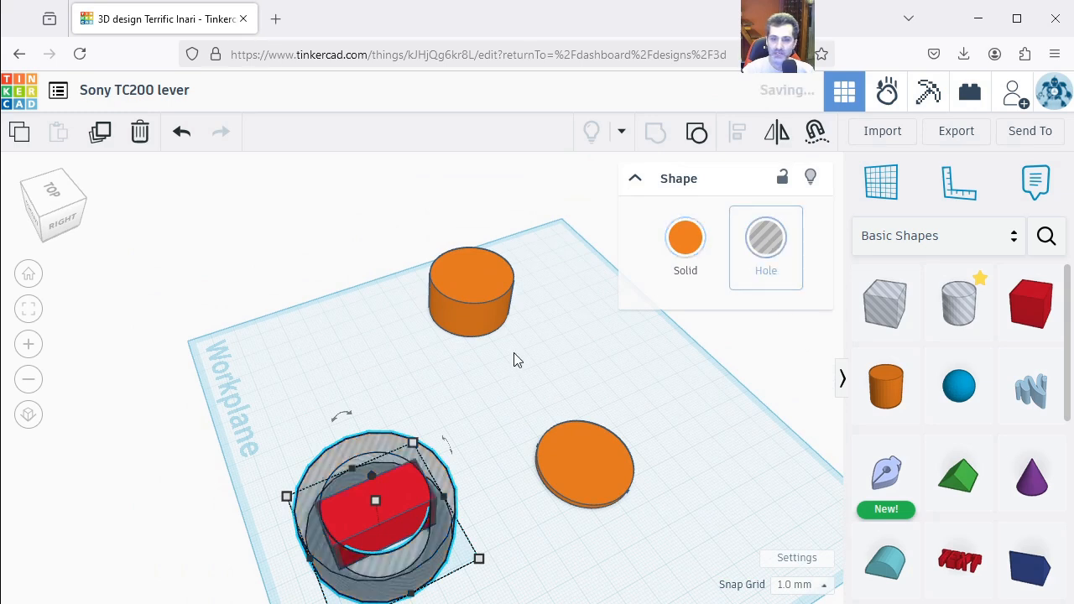
Step: Group the hole ring with the red bar to cut the bar's ends round
scroll(420, 537, "down", 1)
left_click(466, 585)
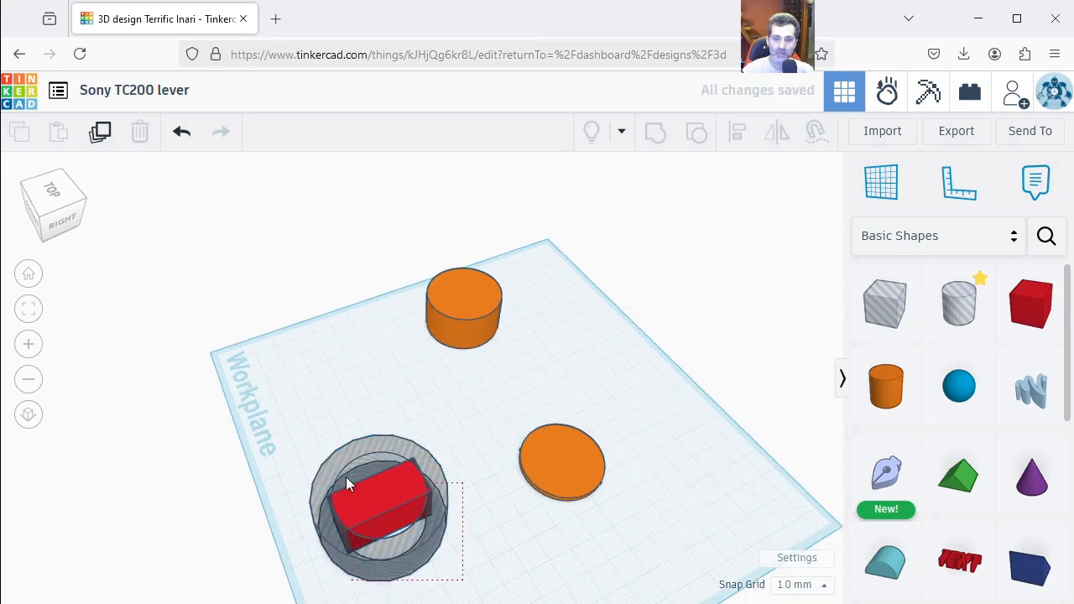
left_click_drag(357, 494, 352, 491)
left_click(656, 132)
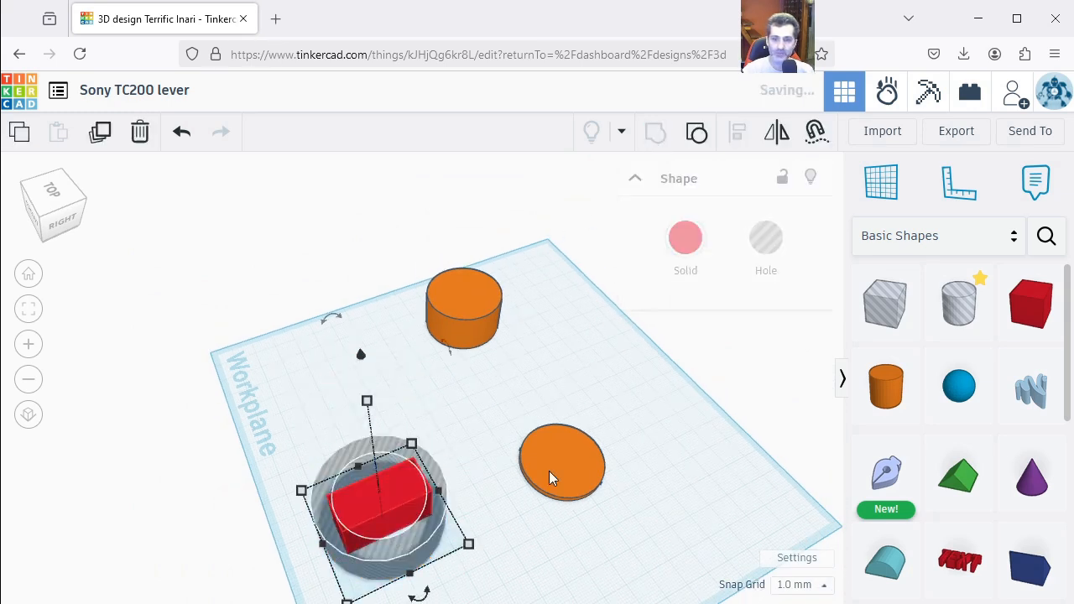
left_click(472, 561)
Step: Move the round-ended bar onto the thin disc and centre-align the two horizontally
left_click_drag(391, 504, 579, 443)
right_click_drag(652, 504, 618, 512)
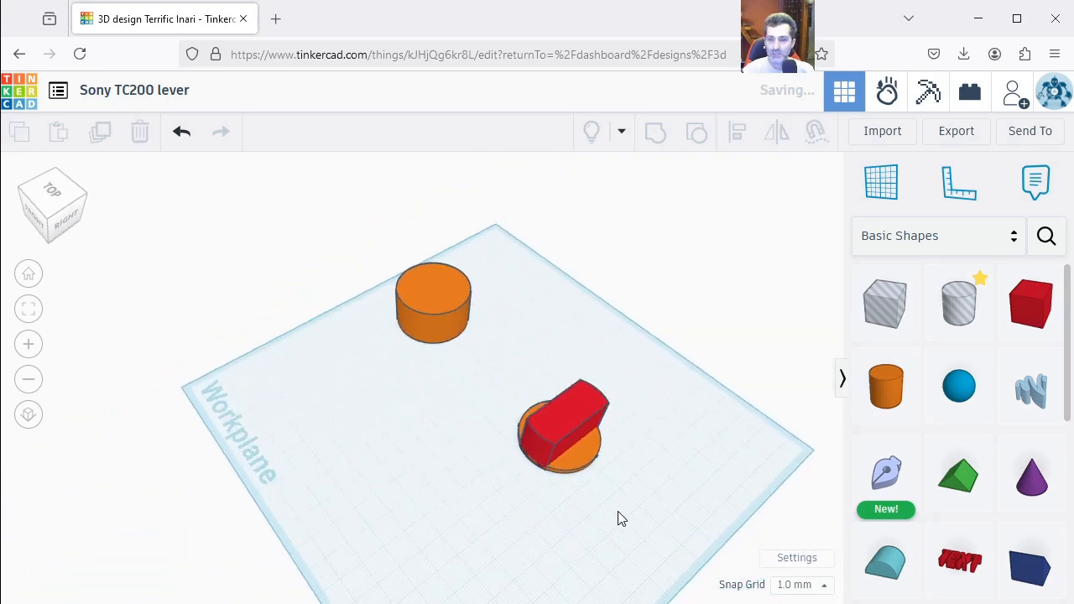
left_click(506, 370)
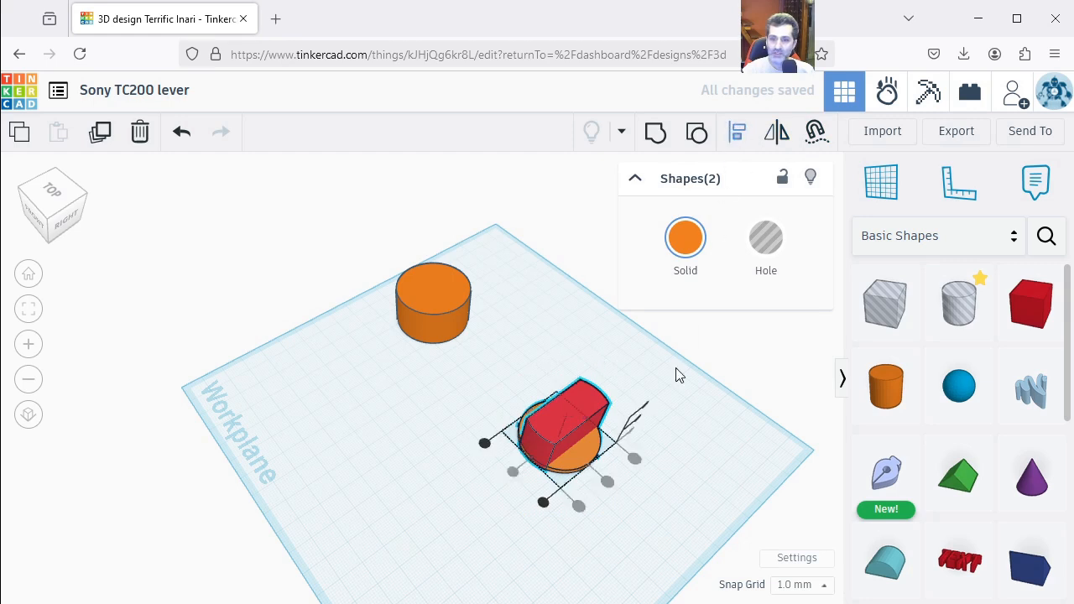
Step: Group the bar and the thin disc into one solid lever
left_click(618, 543)
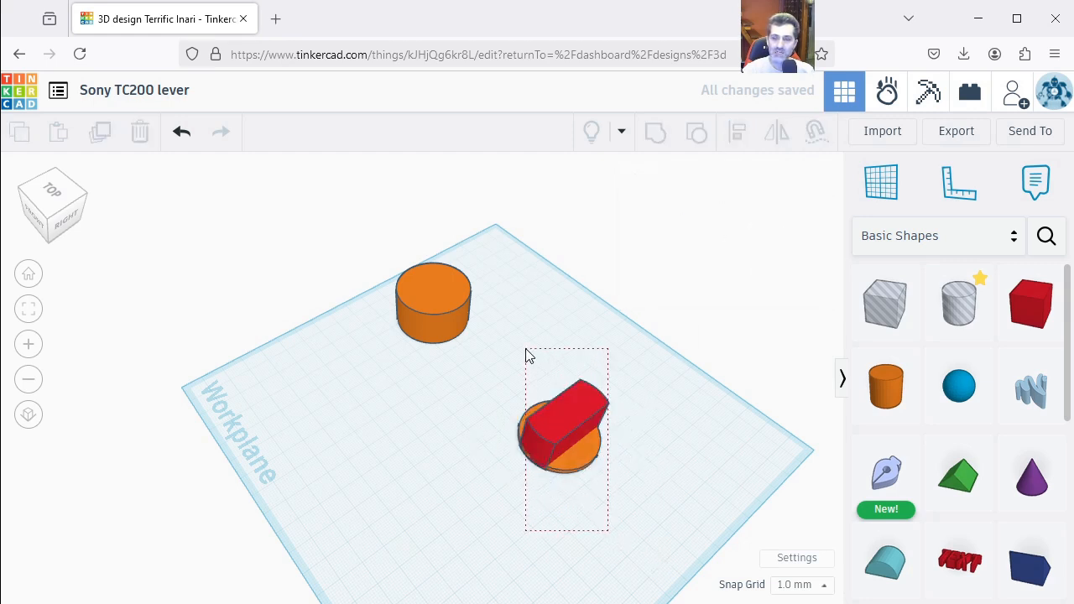
left_click_drag(528, 356, 531, 355)
left_click(655, 131)
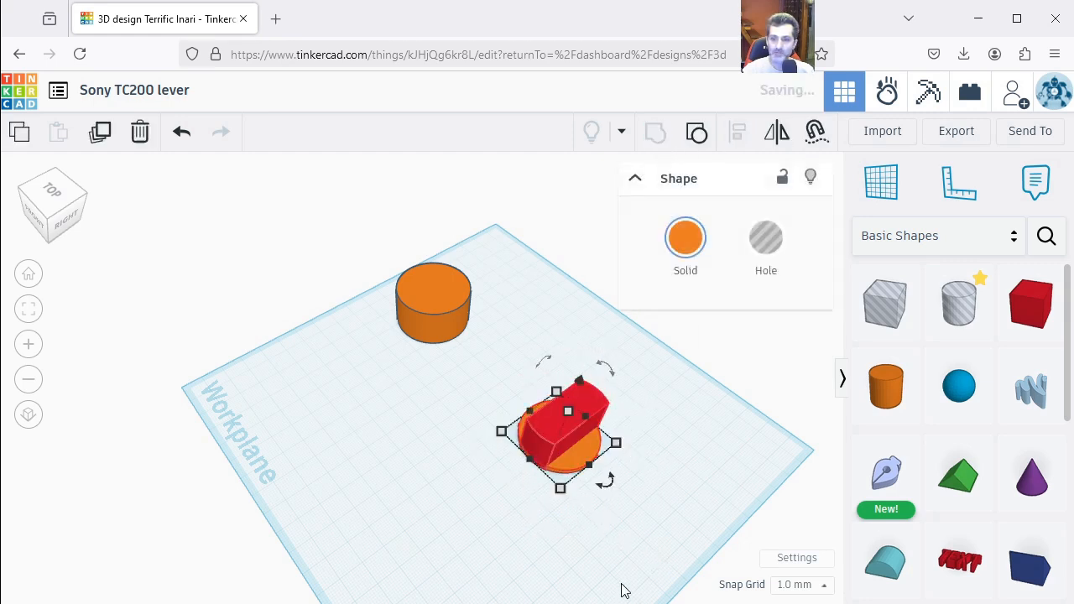
left_click_drag(617, 522, 530, 388)
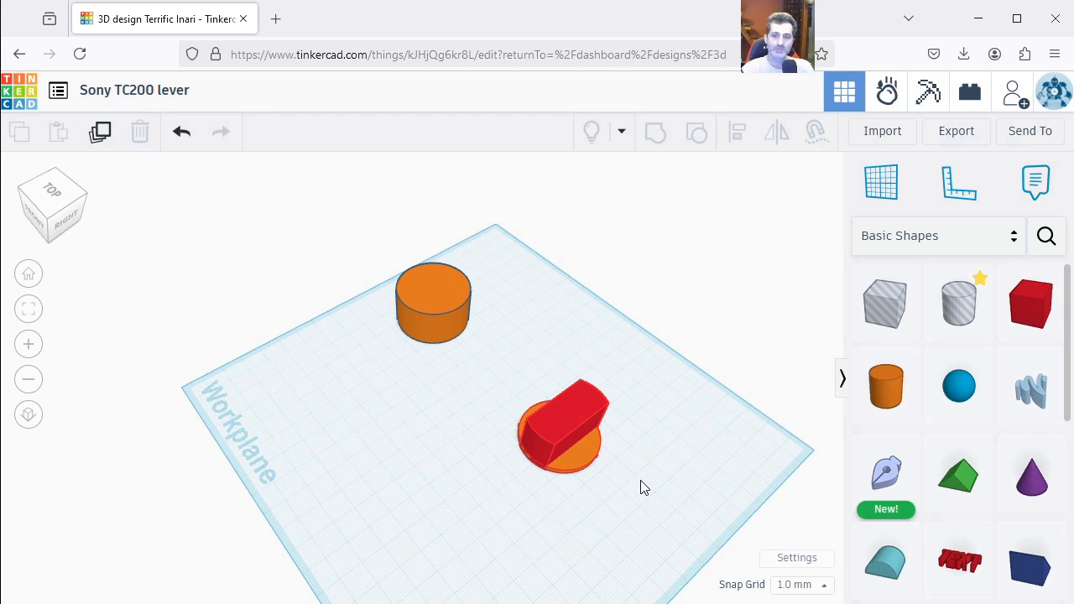
right_click_drag(623, 524, 631, 450)
left_click(543, 432)
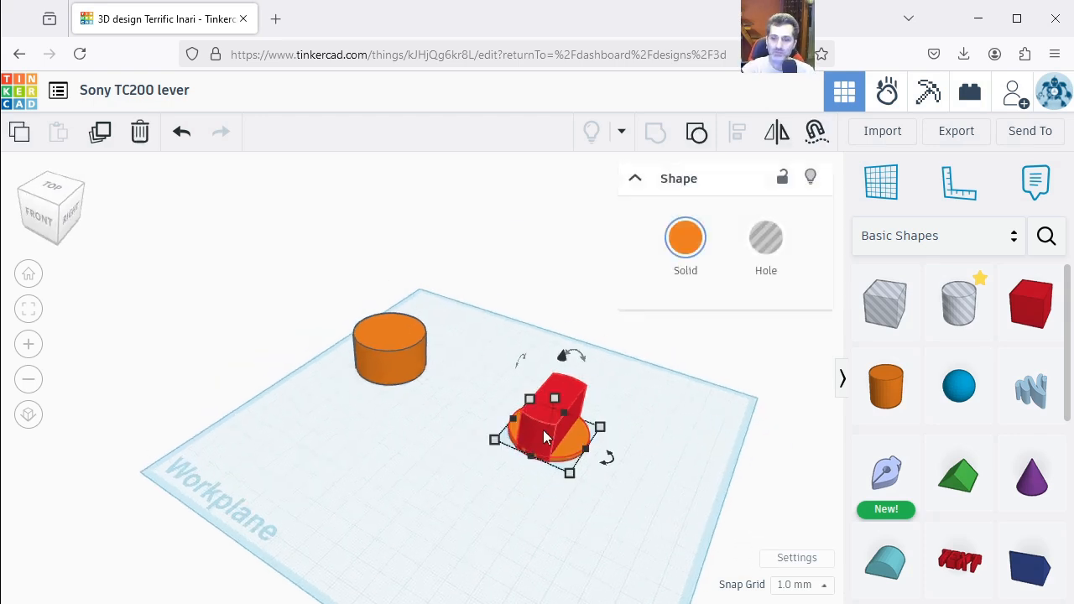
Step: Reposition the grouped lever slightly on the workplane
left_click(604, 527)
left_click_drag(607, 501, 499, 346)
left_click(585, 479)
left_click_drag(549, 439, 558, 465)
left_click(630, 545)
right_click_drag(582, 543, 546, 410)
left_click_drag(560, 424, 528, 413)
left_click(530, 528)
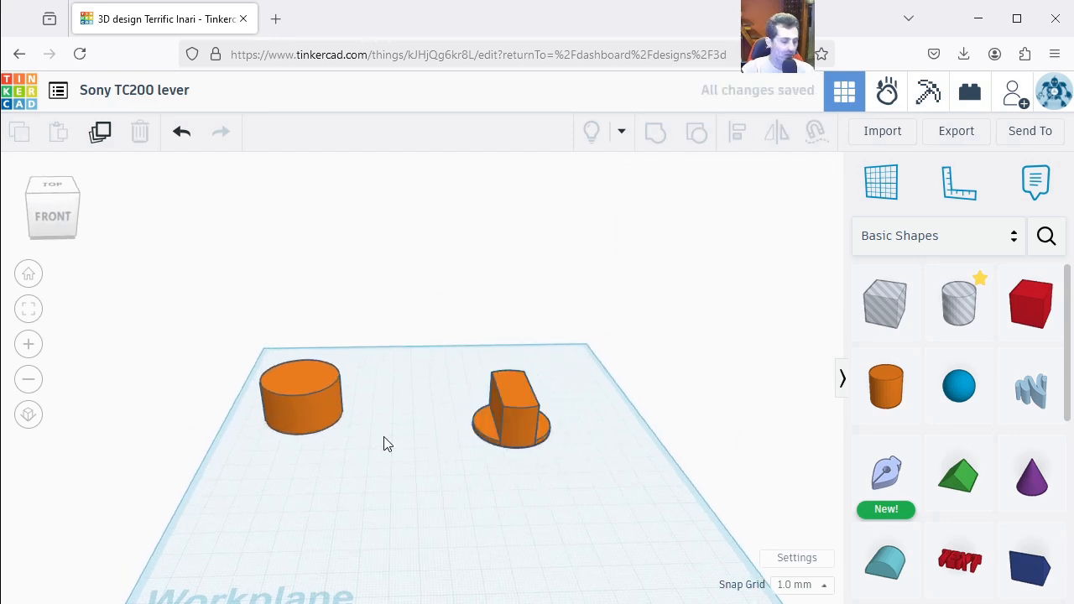
Step: Add a new solid cylinder in front of the large cylinder and set its sides to 64
right_click_drag(551, 542, 479, 508)
left_click_drag(885, 388, 324, 491)
left_click(395, 523)
left_click(326, 483)
left_click_drag(706, 334, 837, 338)
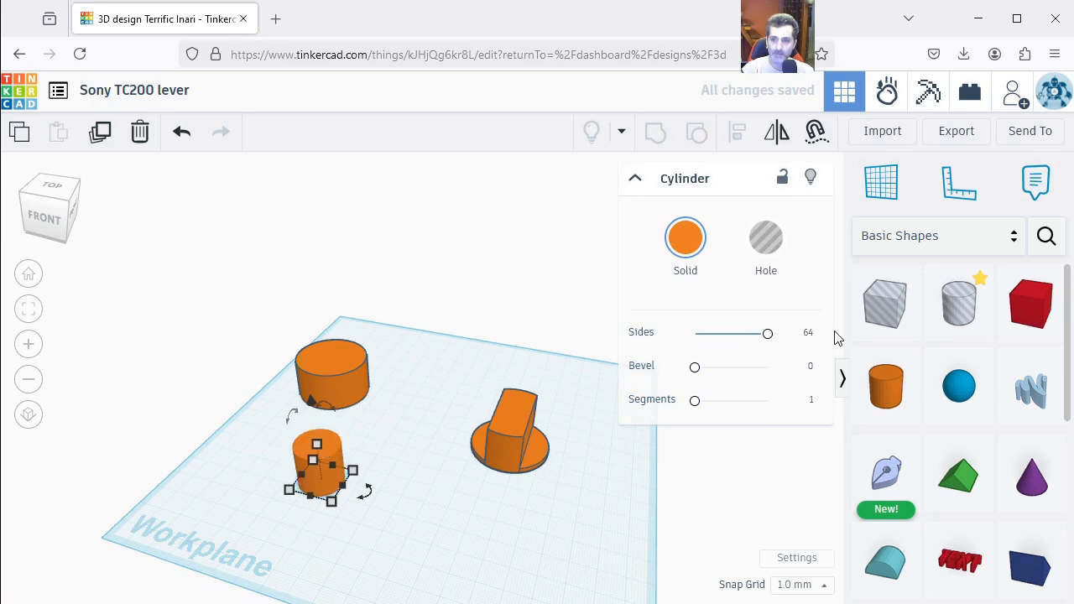
Step: Set the new cylinder's length and width to 5.9 mm
left_click(312, 517)
left_click(324, 478)
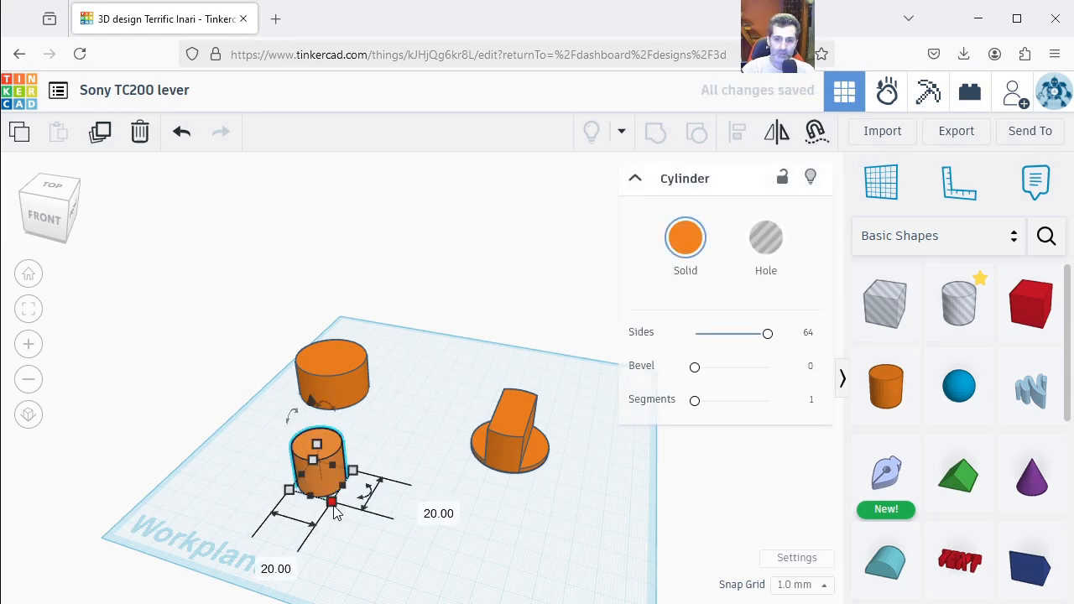
left_click(424, 506)
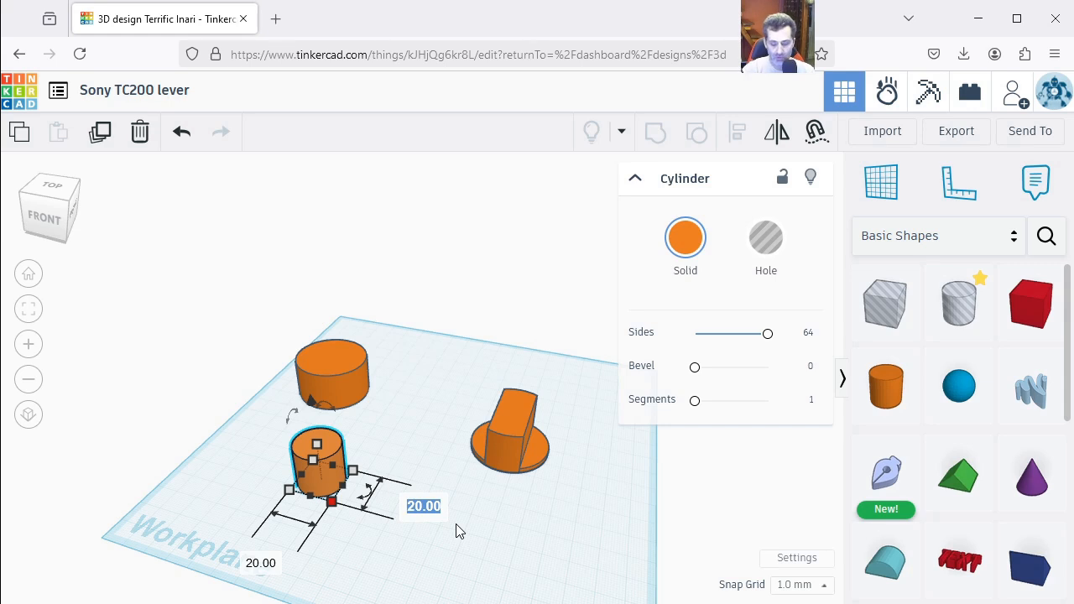
type("5")
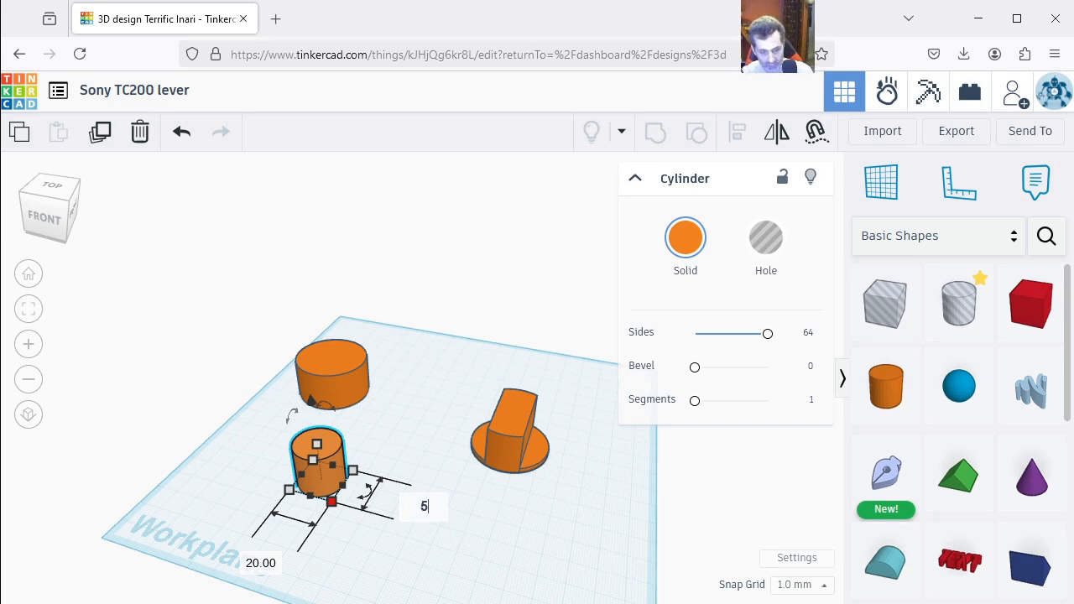
type(".9")
key("Return")
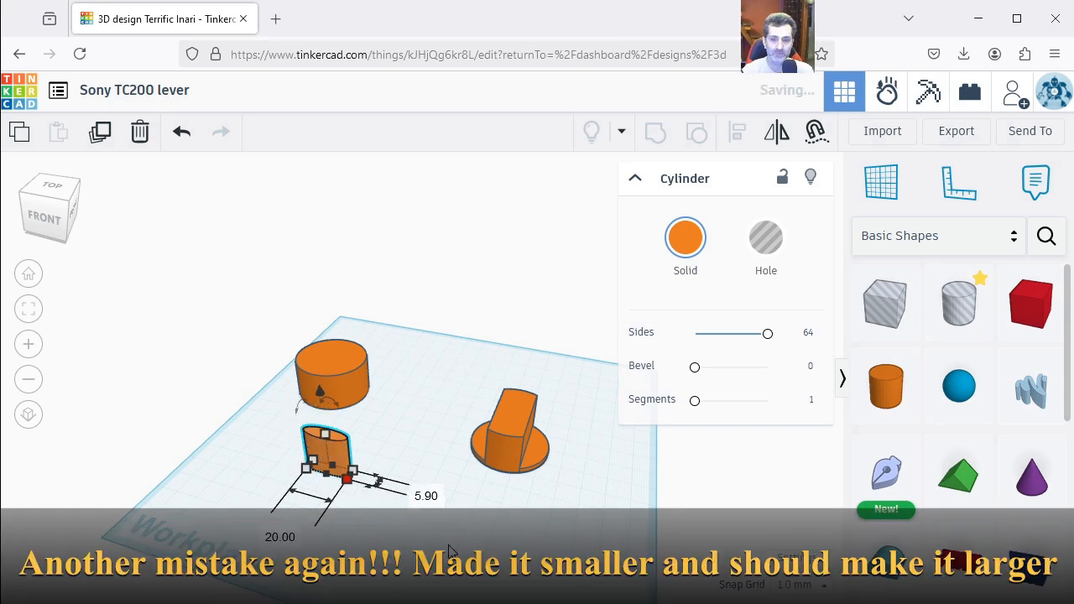
left_click(293, 537)
type("5.9")
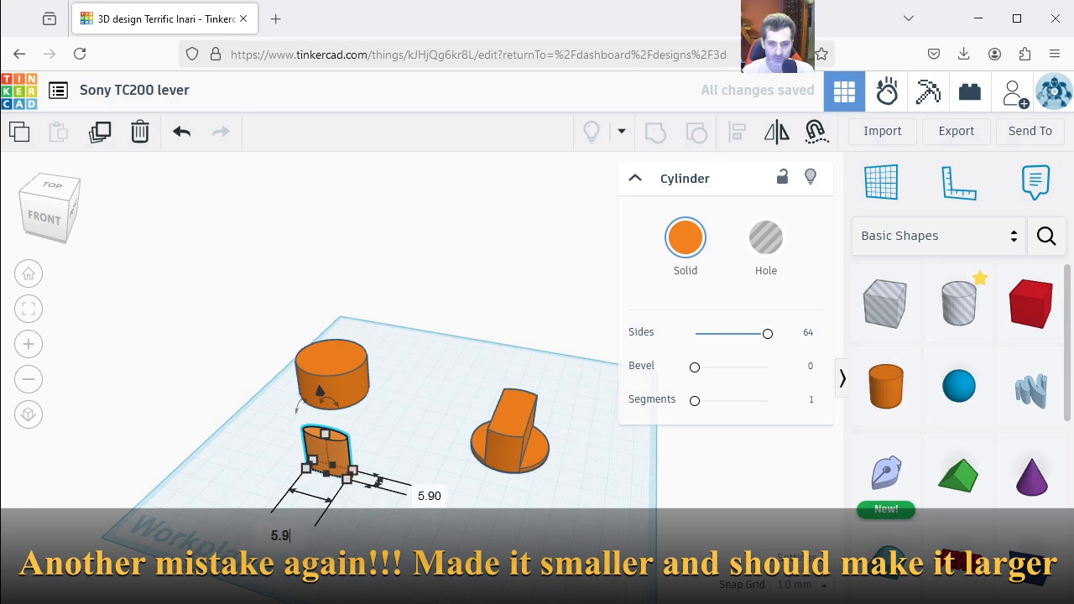
key("Return")
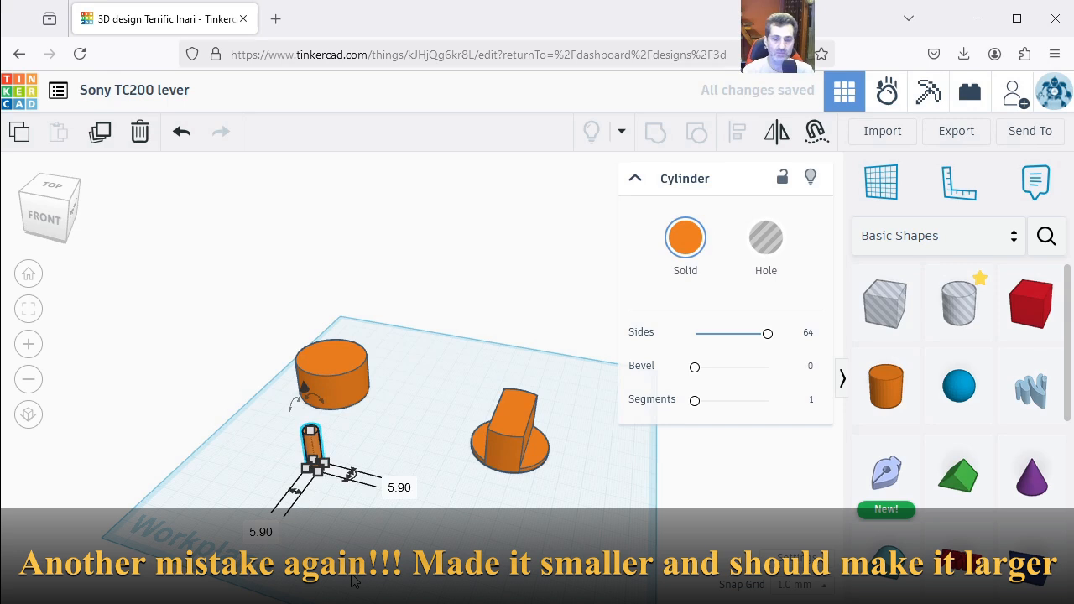
left_click(358, 526)
Step: Set the slim cylinder's length and width to 5.5 mm
scroll(327, 467, "up", 1)
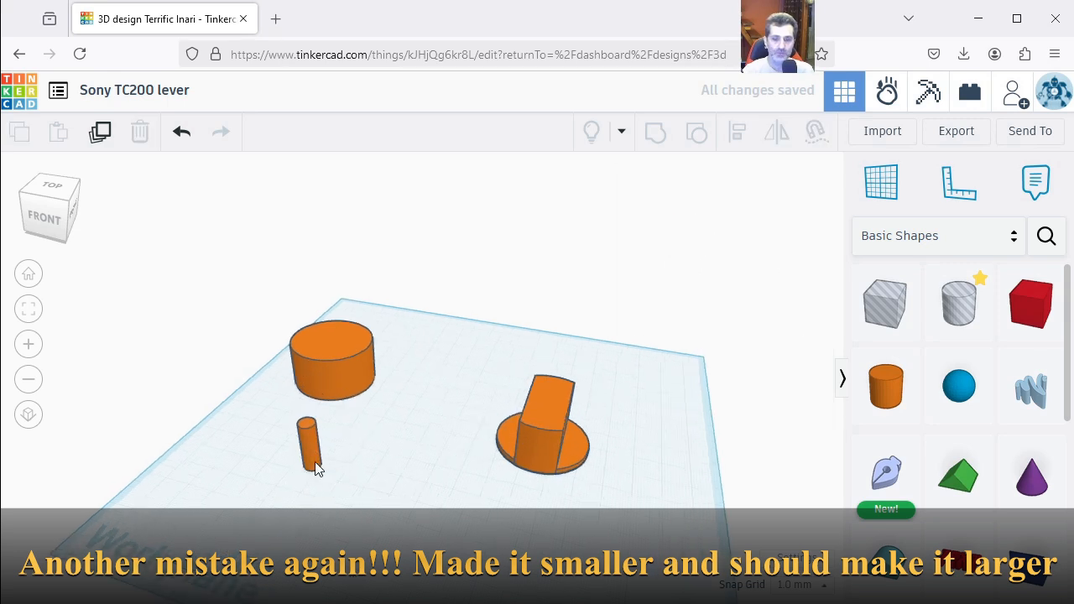
left_click(313, 464)
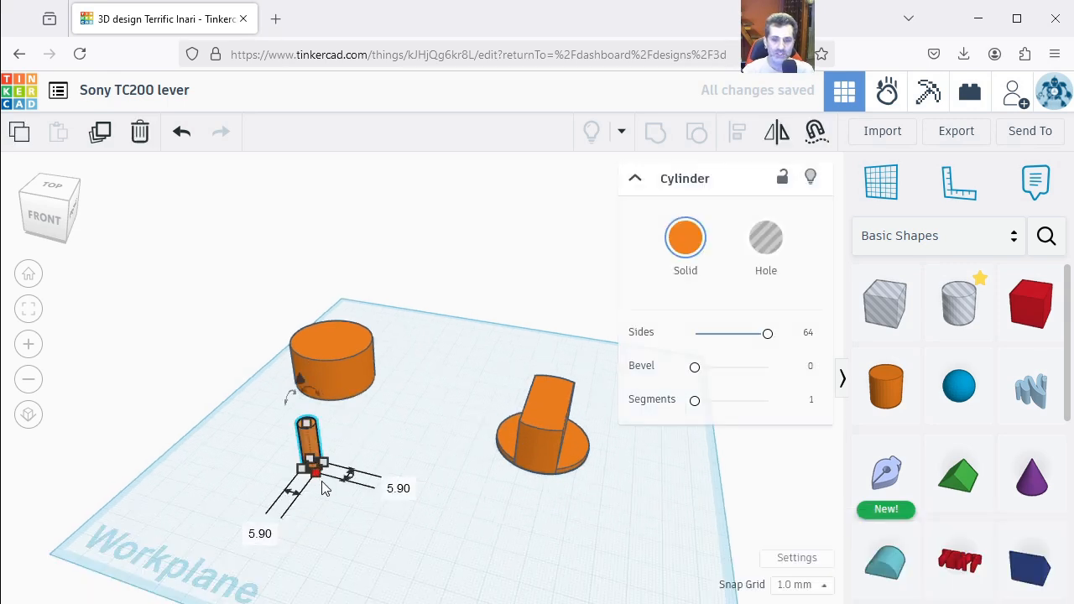
left_click(399, 488)
type("5.5")
key("Return")
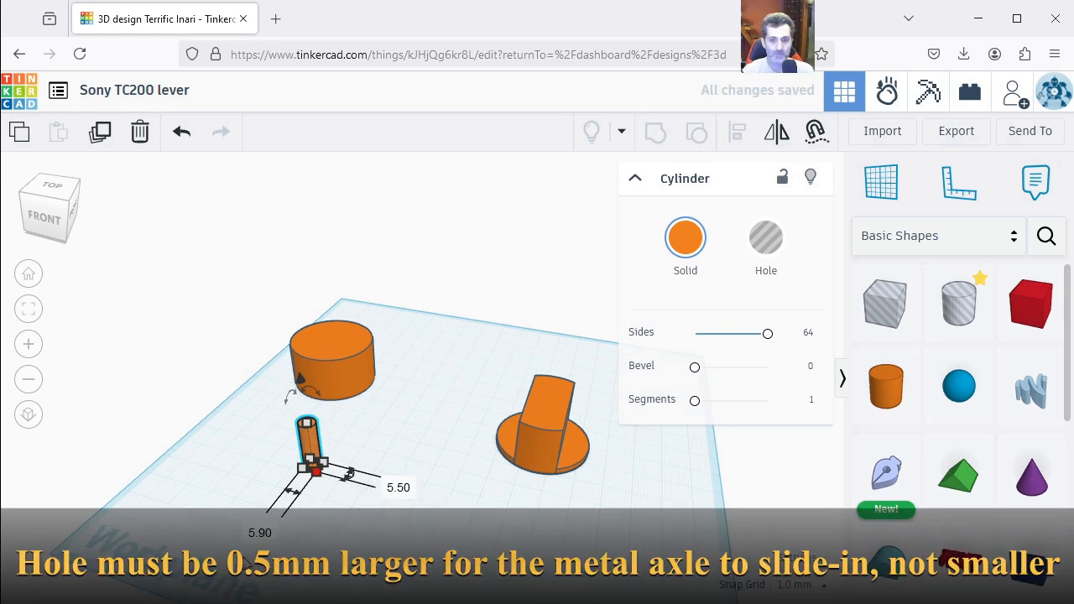
left_click(255, 535)
type("5.5")
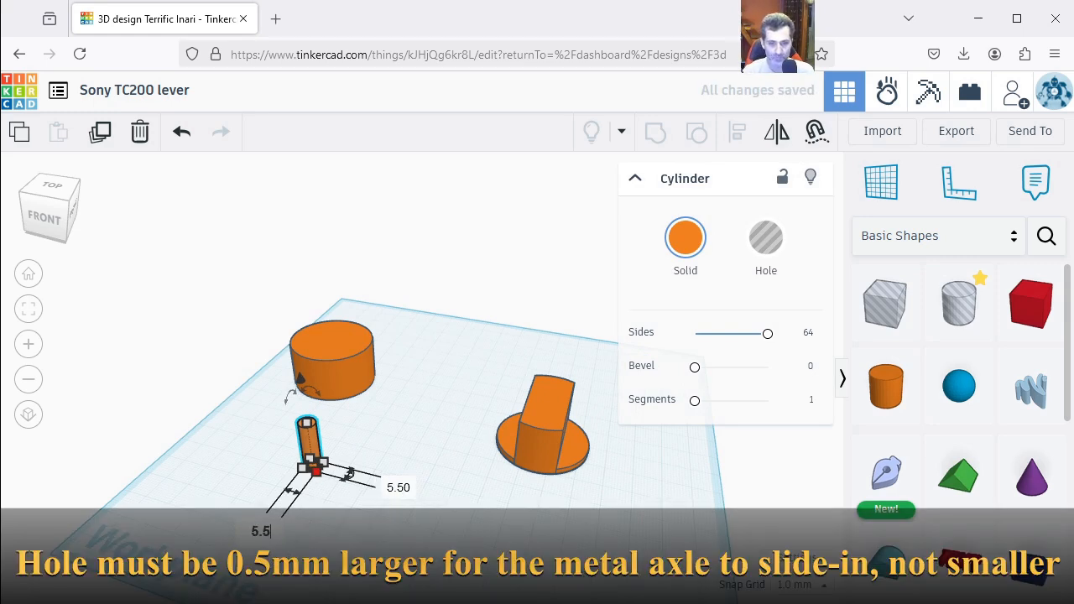
key("Return")
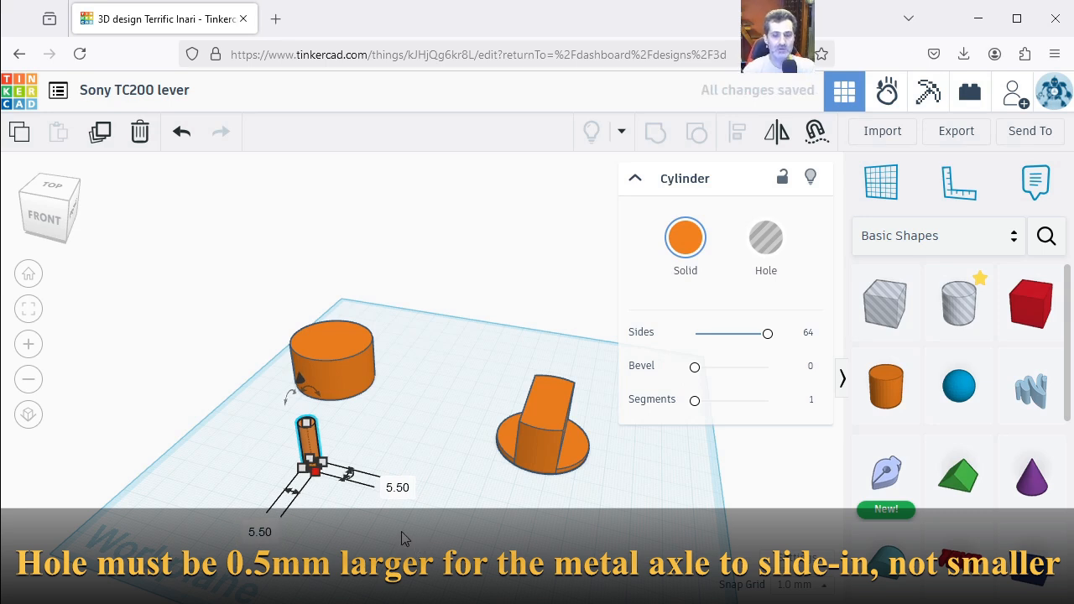
left_click(401, 539)
Step: Move the slim cylinder about 3.5 mm and 4 mm along the workplane axes and inspect its base against the grid
scroll(312, 440, "up", 4)
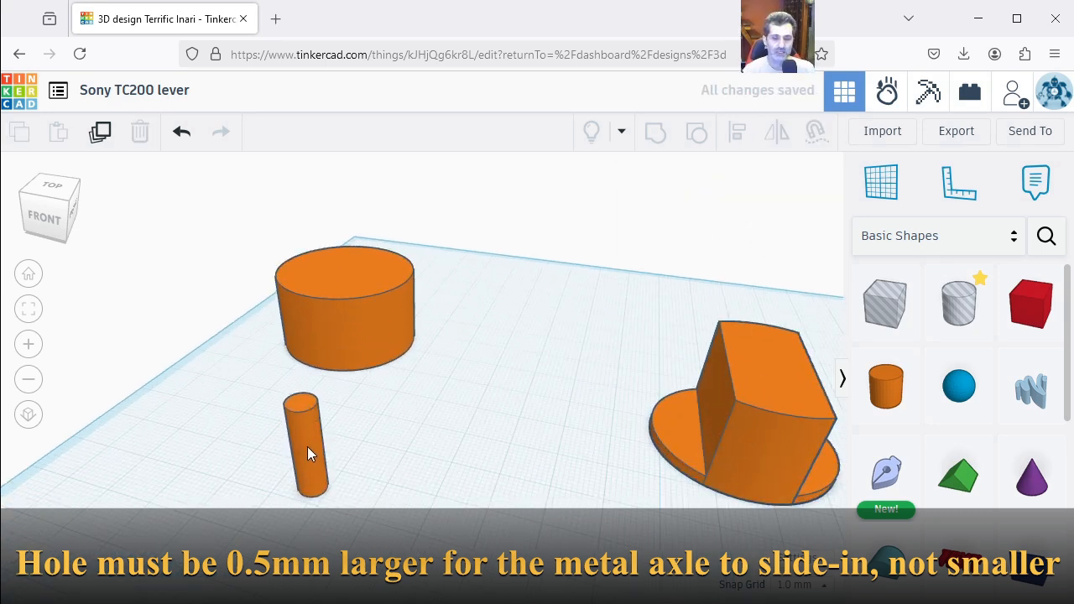
right_click_drag(367, 420, 308, 497)
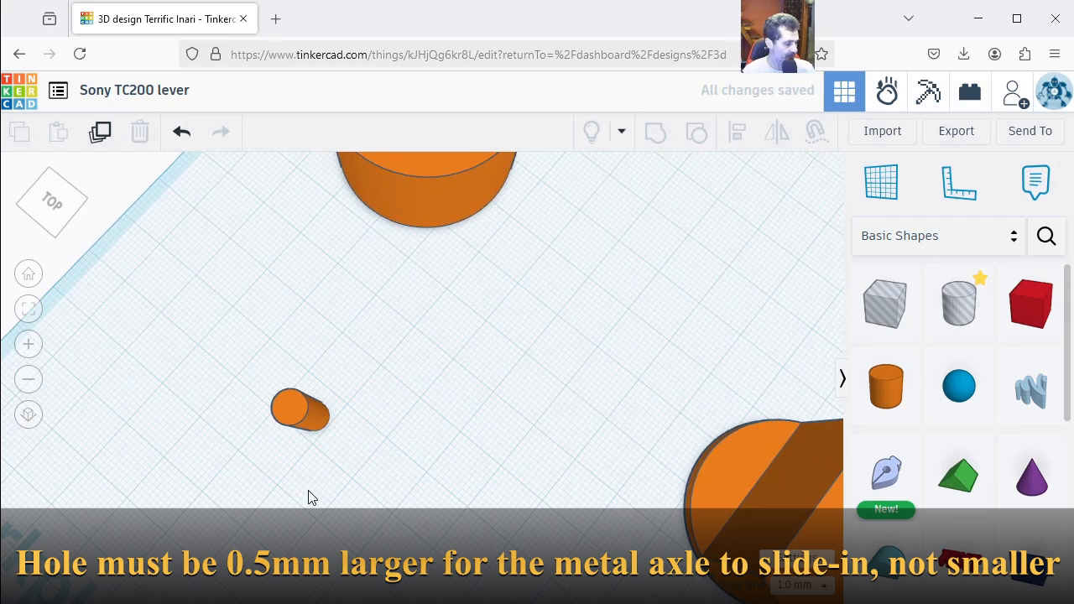
scroll(258, 432, "up", 6)
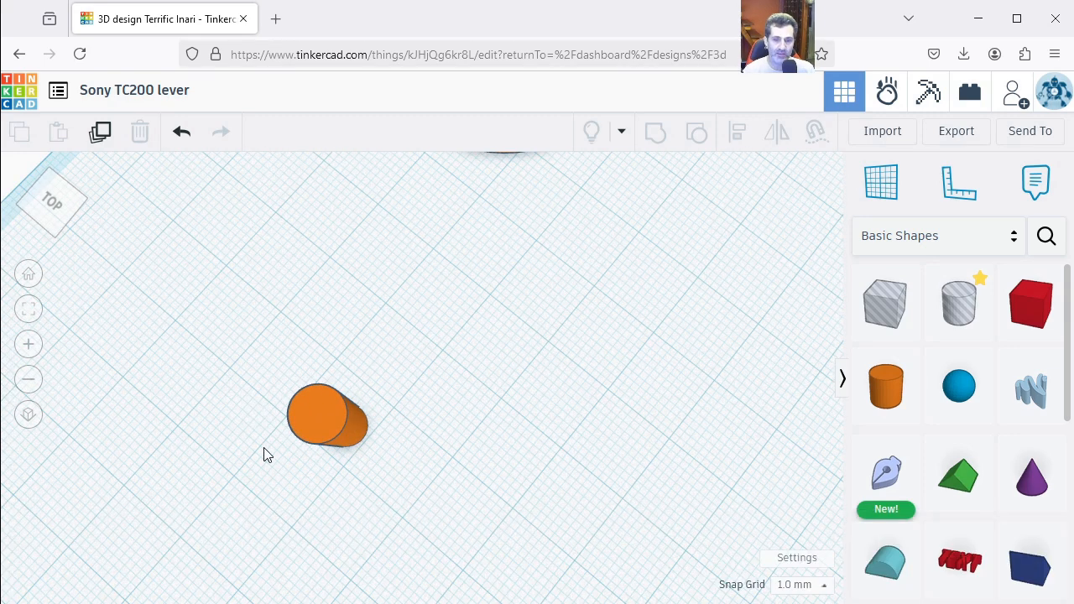
scroll(353, 415, "down", 4)
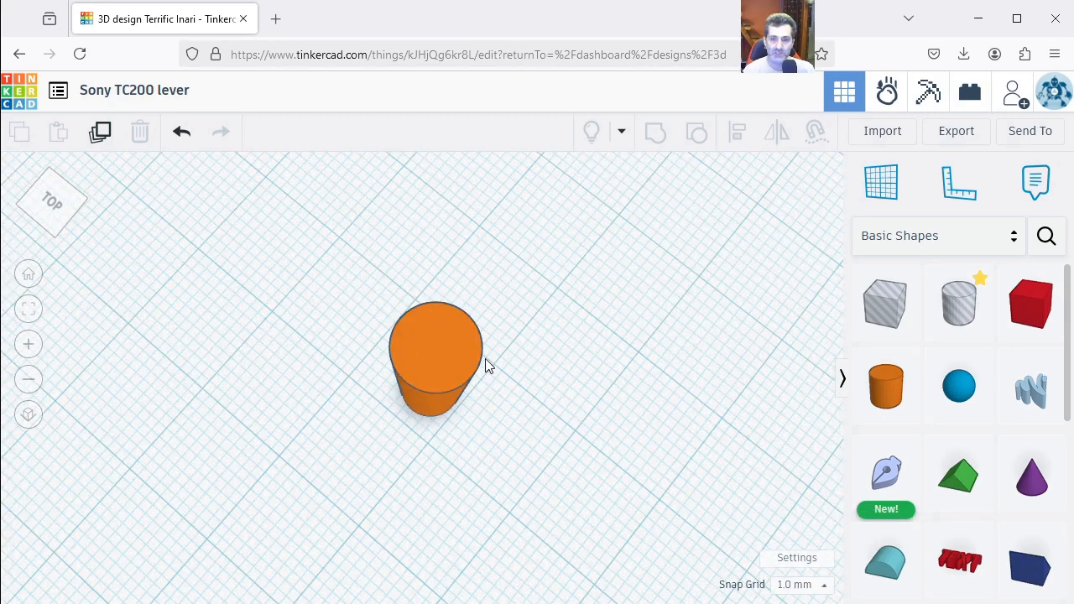
left_click_drag(444, 355, 357, 364)
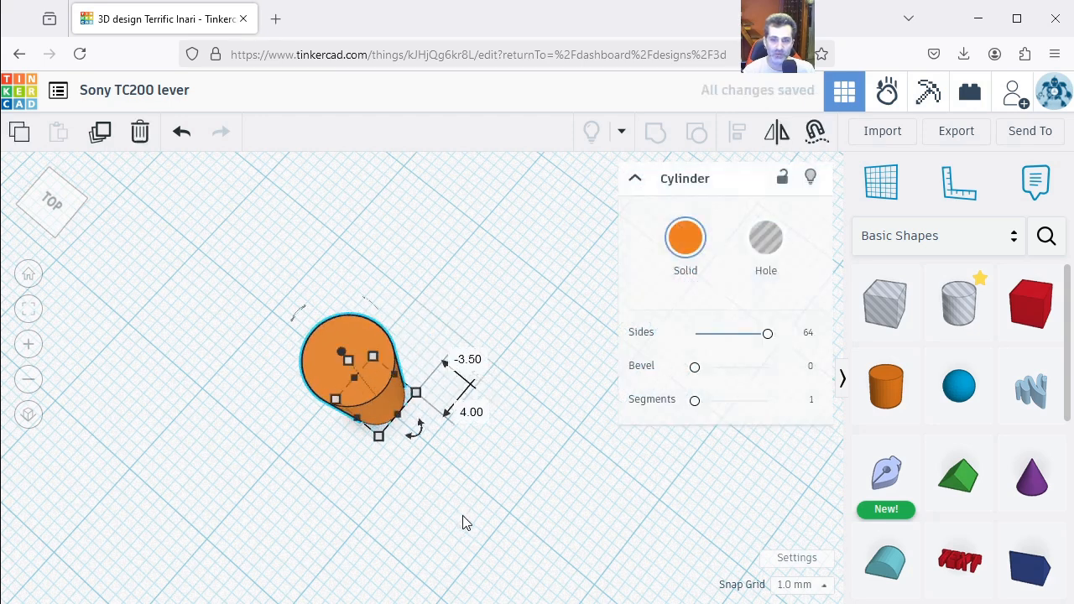
left_click(462, 518)
scroll(441, 473, "up", 5)
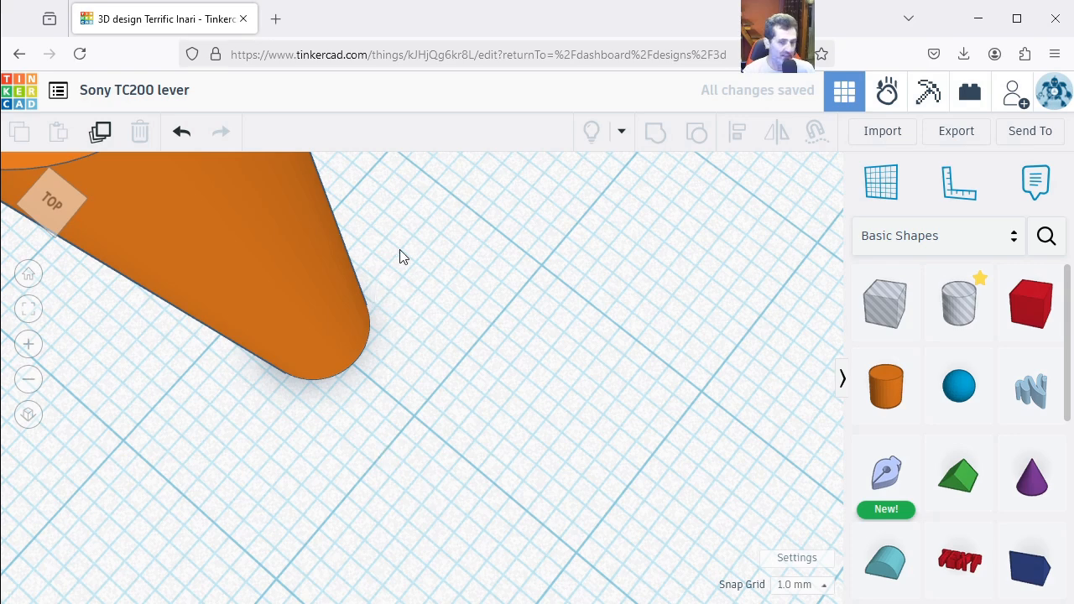
scroll(375, 374, "up", 2)
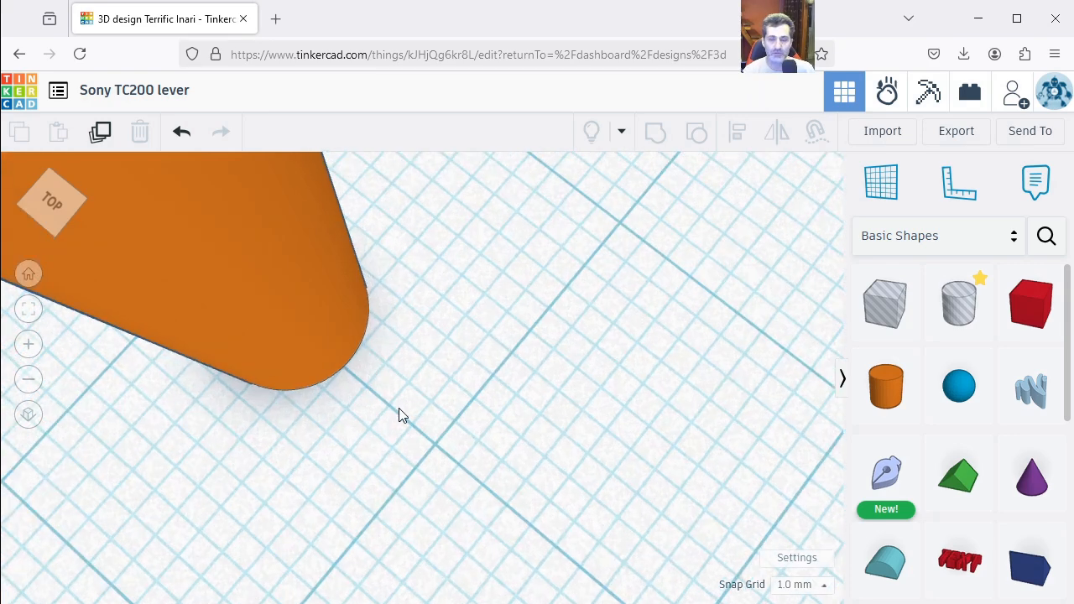
Step: Add a solid box beside the slim cylinder, on the side facing away from the large cylinder
scroll(404, 399, "down", 6)
scroll(403, 397, "up", 6)
right_click_drag(449, 377, 559, 138)
scroll(422, 340, "down", 3)
middle_click_drag(400, 325, 424, 399)
scroll(301, 430, "up", 2)
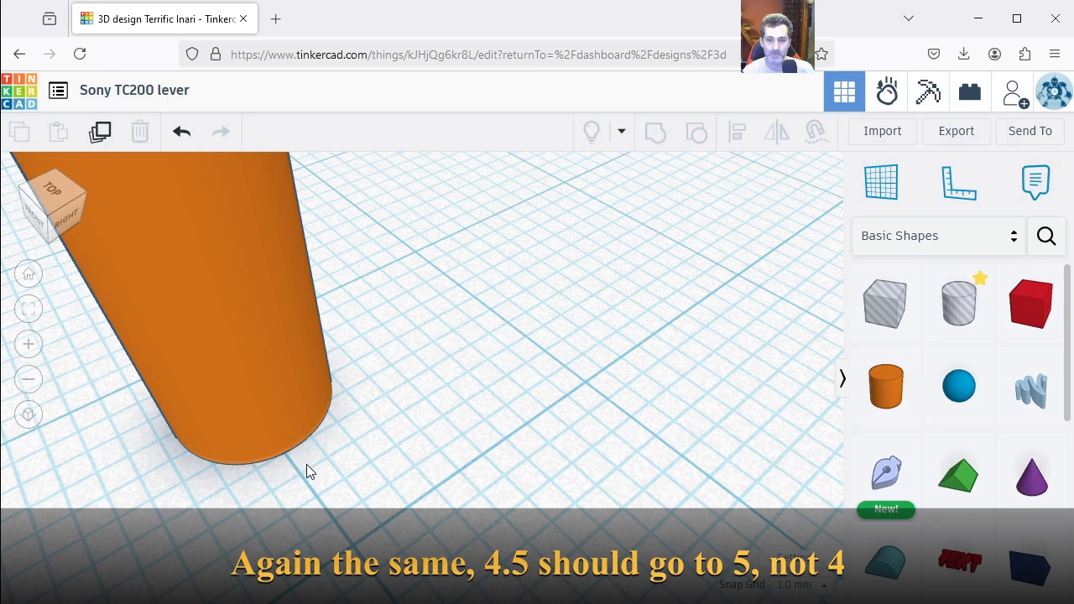
scroll(303, 472, "down", 5)
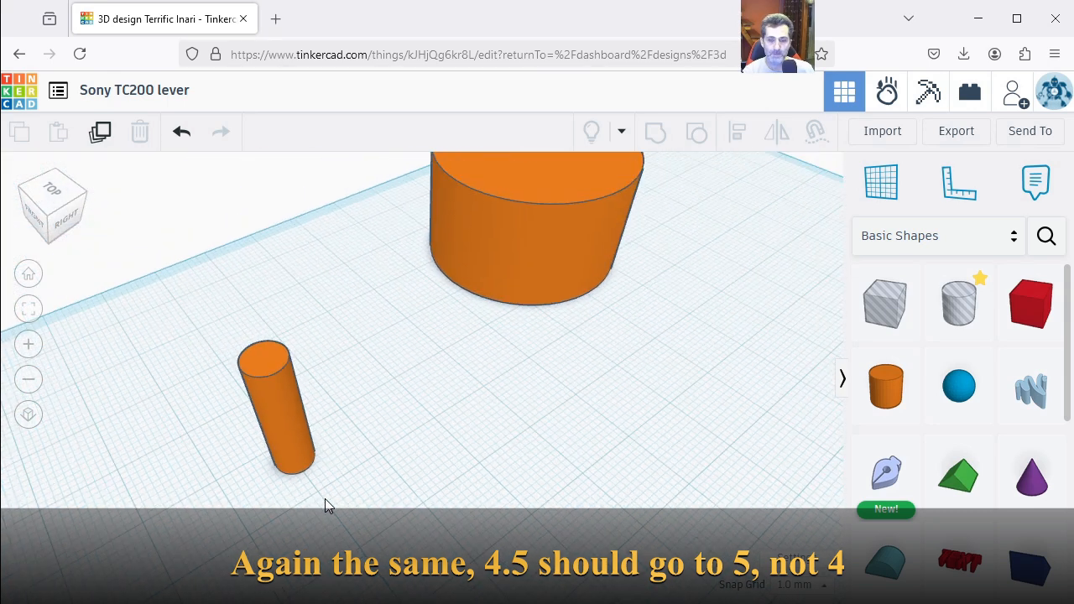
left_click_drag(1044, 305, 376, 525)
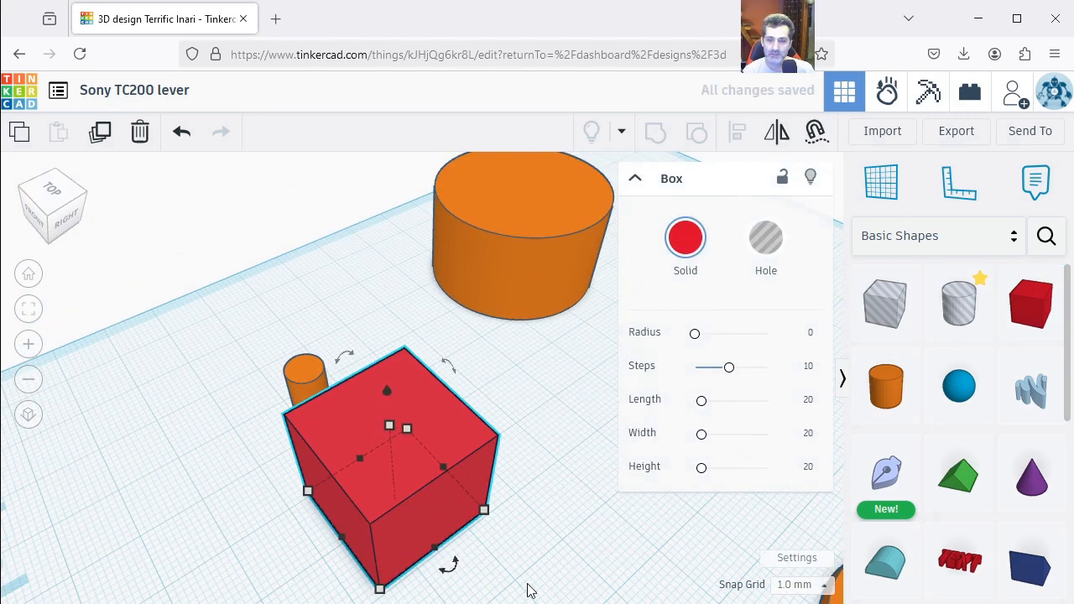
left_click_drag(487, 564, 490, 546)
scroll(527, 529, "down", 2)
middle_click_drag(529, 545, 430, 469)
Step: Set the new box's length and width to 10 mm
left_click(334, 448)
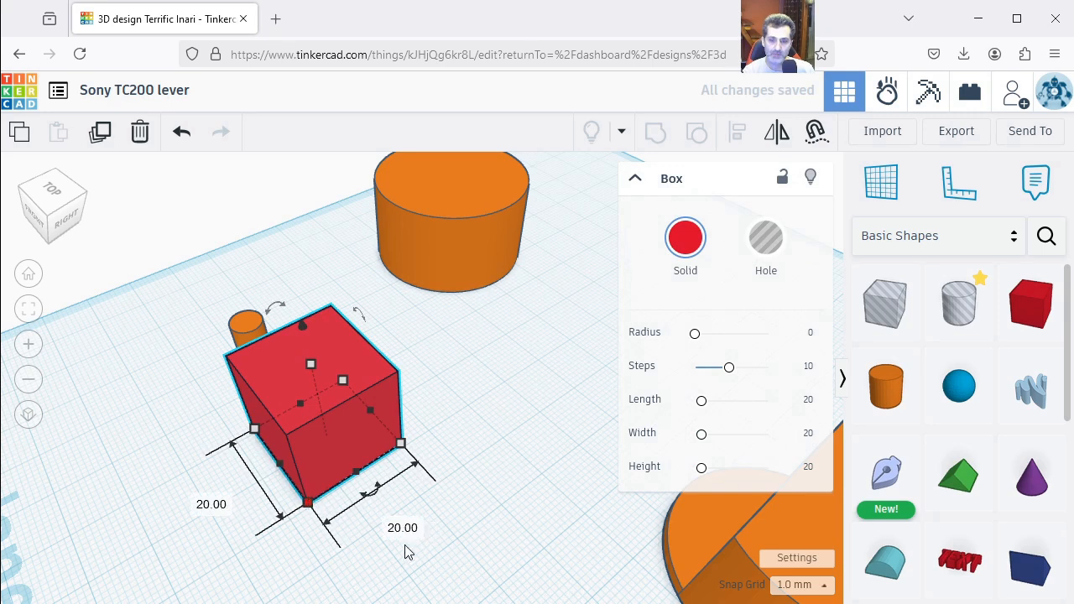
type("10")
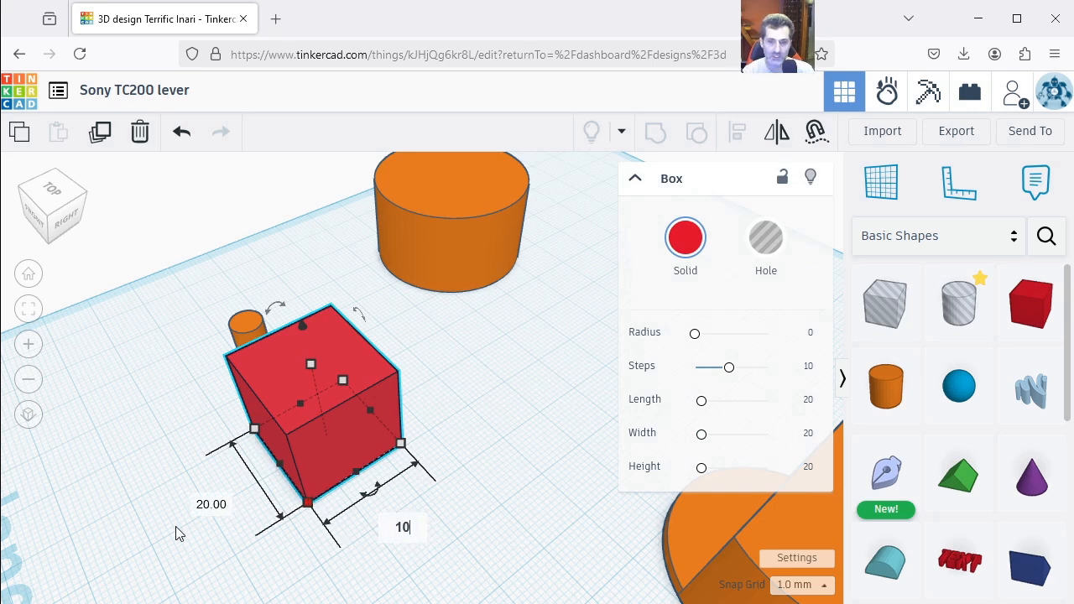
key("Tab")
type("10")
key("Return")
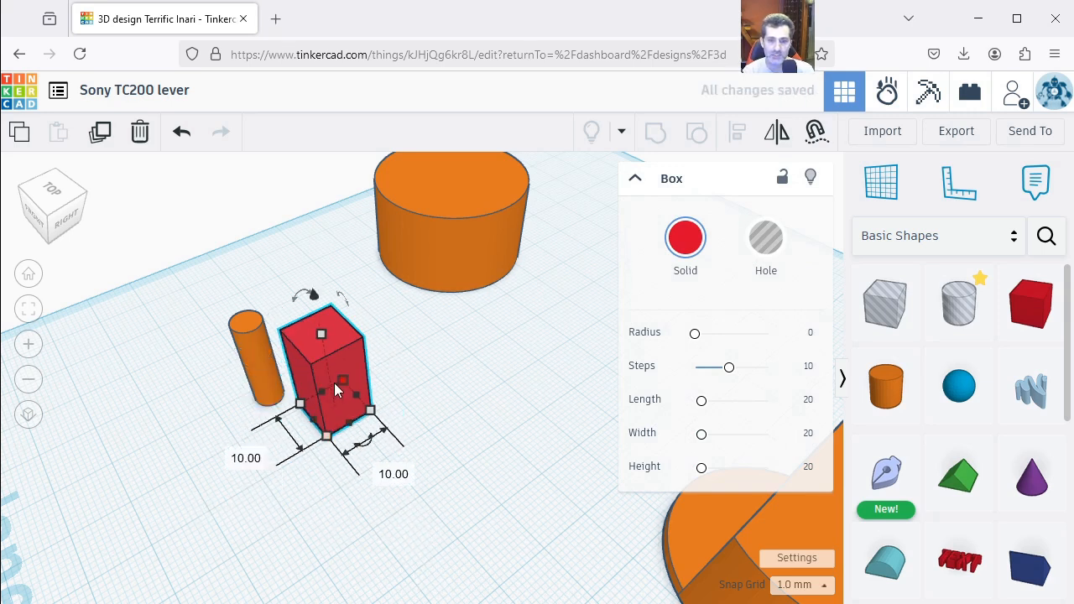
Step: Move the box about 9 mm sideways along the workplane next to the slim cylinder and check its base against the grid
key("Left")
key("Left")
key("Left")
key("Left")
key("Left")
key("Left")
key("Left")
key("Left")
key("Left")
scroll(328, 474, "up", 2)
left_click(340, 458)
scroll(337, 436, "up", 2)
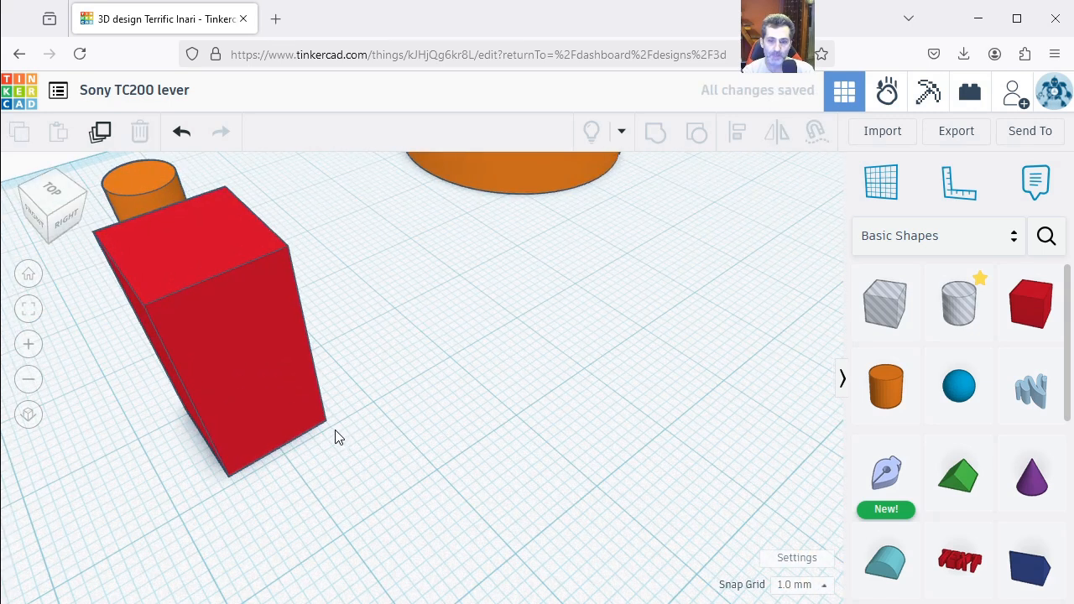
scroll(335, 436, "up", 3)
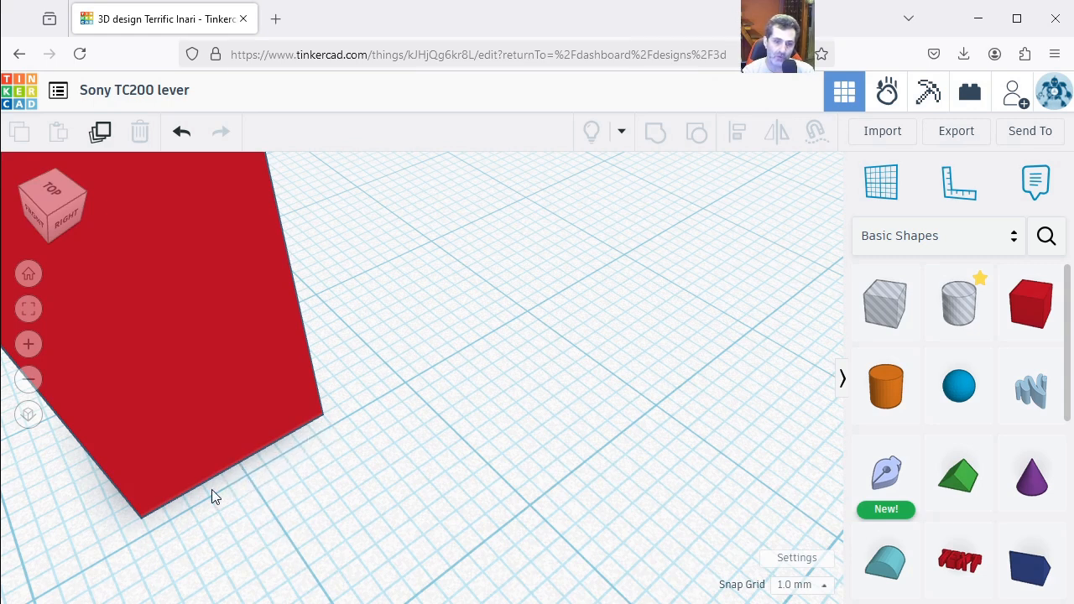
Step: Select the slim cylinder and the box together and align their centres along the front-to-back axis
scroll(177, 535, "down", 6)
right_click_drag(386, 556, 636, 526)
left_click(557, 376)
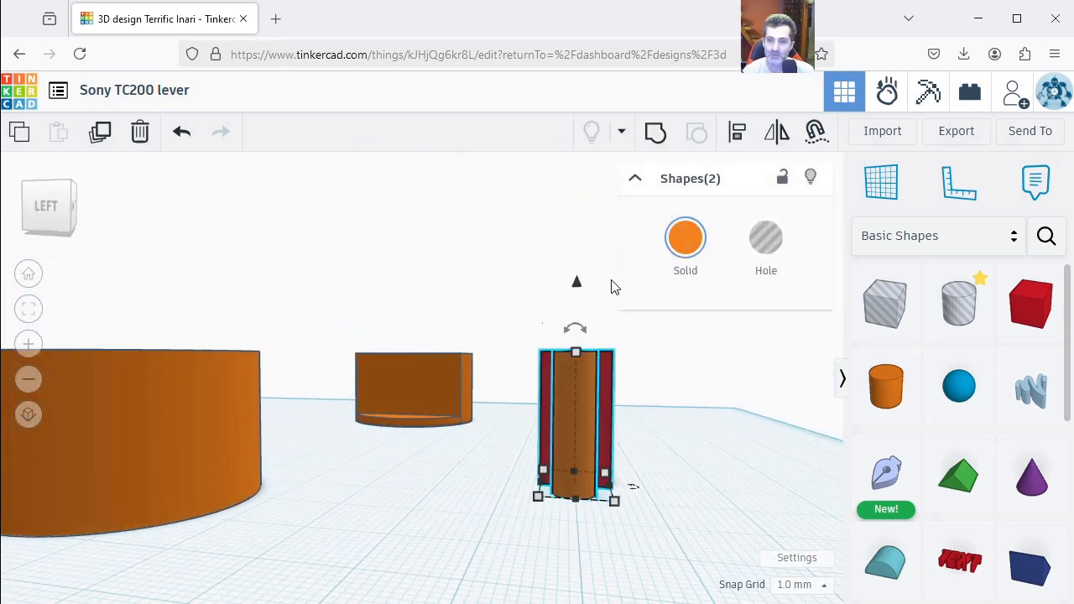
right_click_drag(674, 444, 642, 513)
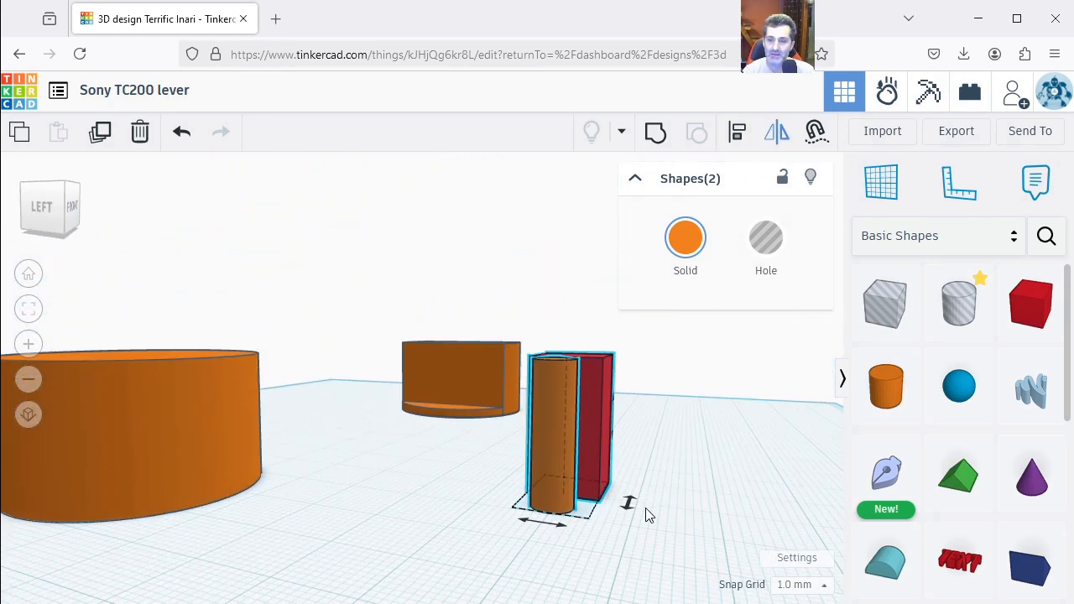
left_click(659, 579)
left_click_drag(539, 425, 540, 426)
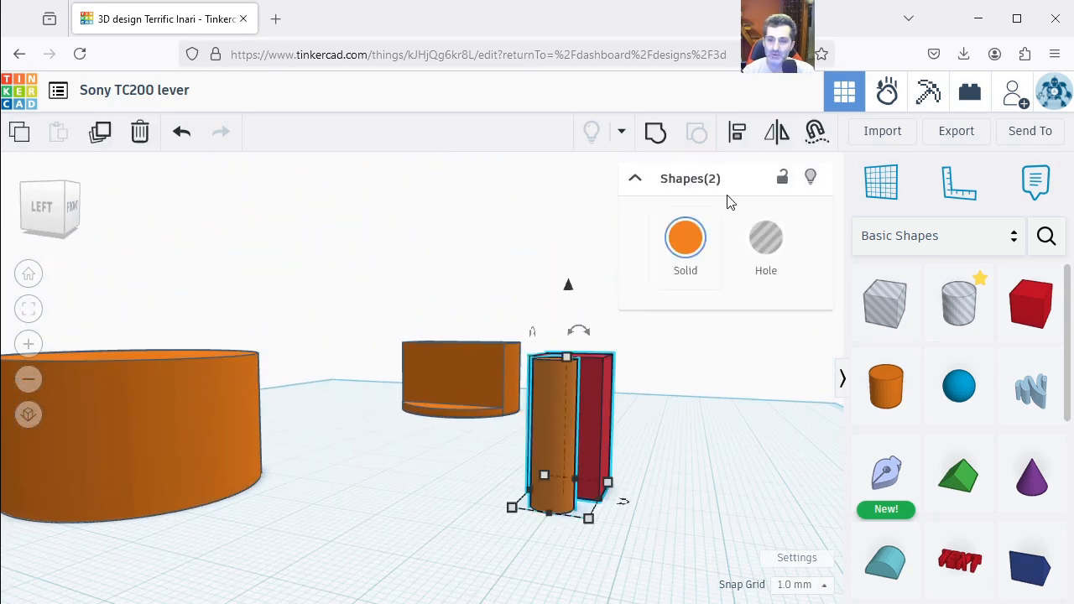
left_click(737, 133)
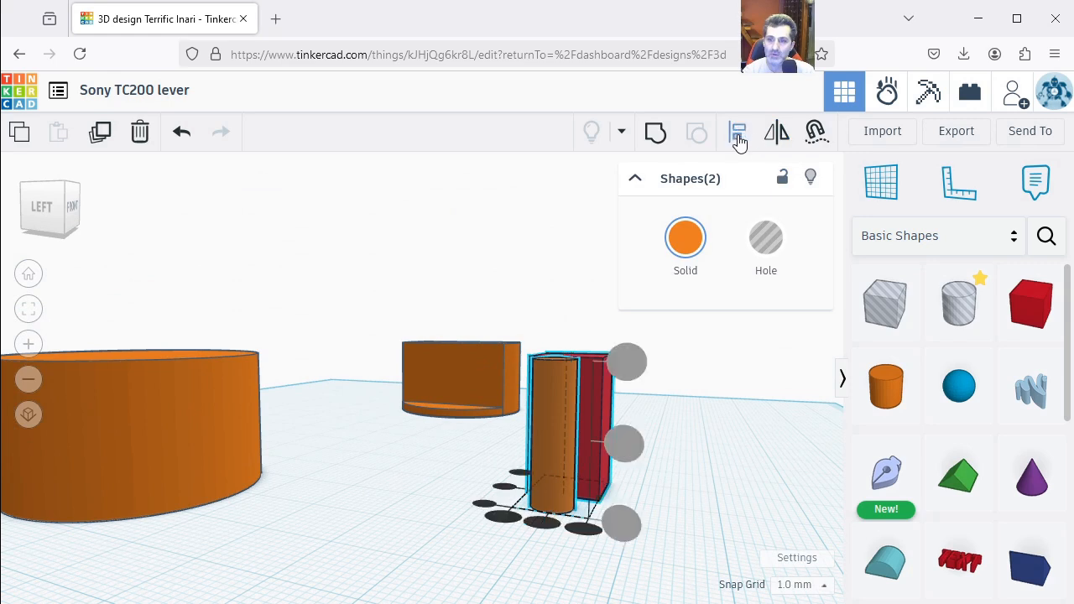
left_click(541, 523)
left_click(625, 560)
Step: Check the cylinder and box against the grid, and set the slim cylinder's height to 12 mm
scroll(607, 542, "up", 8)
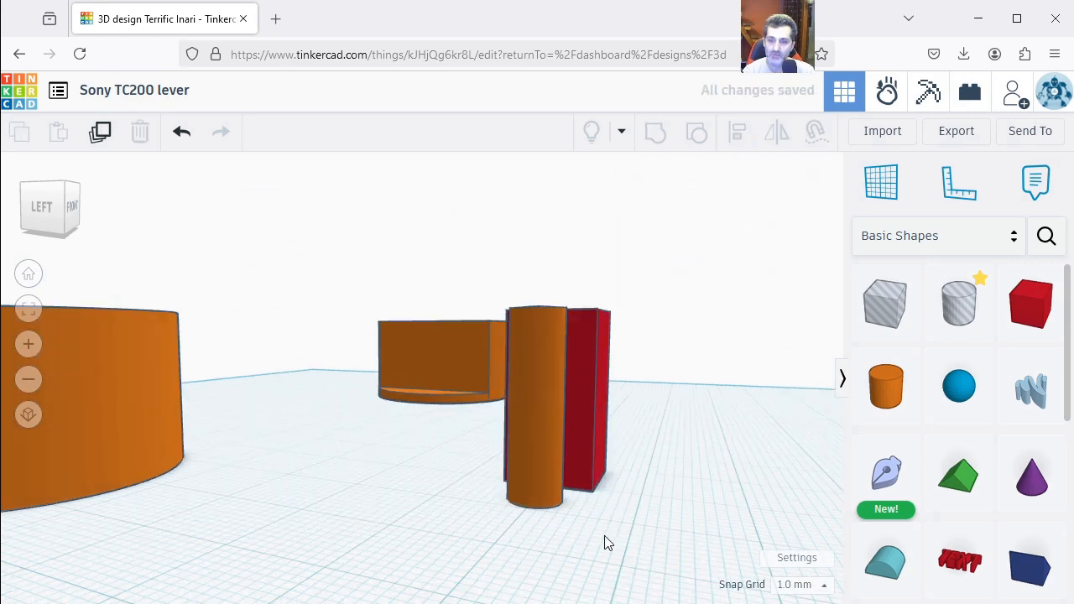
right_click_drag(608, 526, 597, 526)
scroll(684, 439, "up", 3)
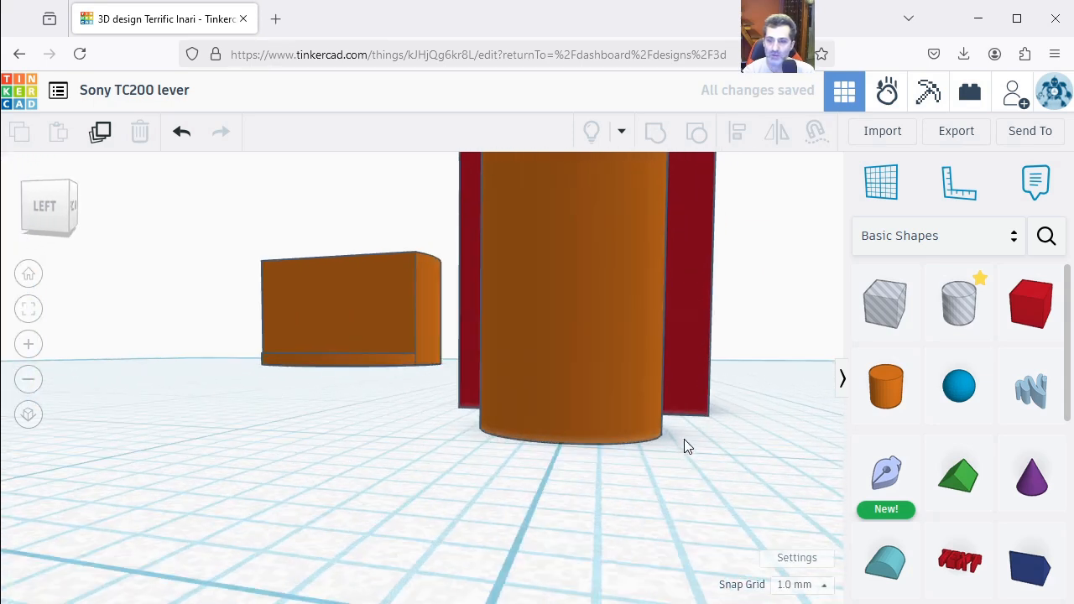
scroll(583, 501, "down", 1)
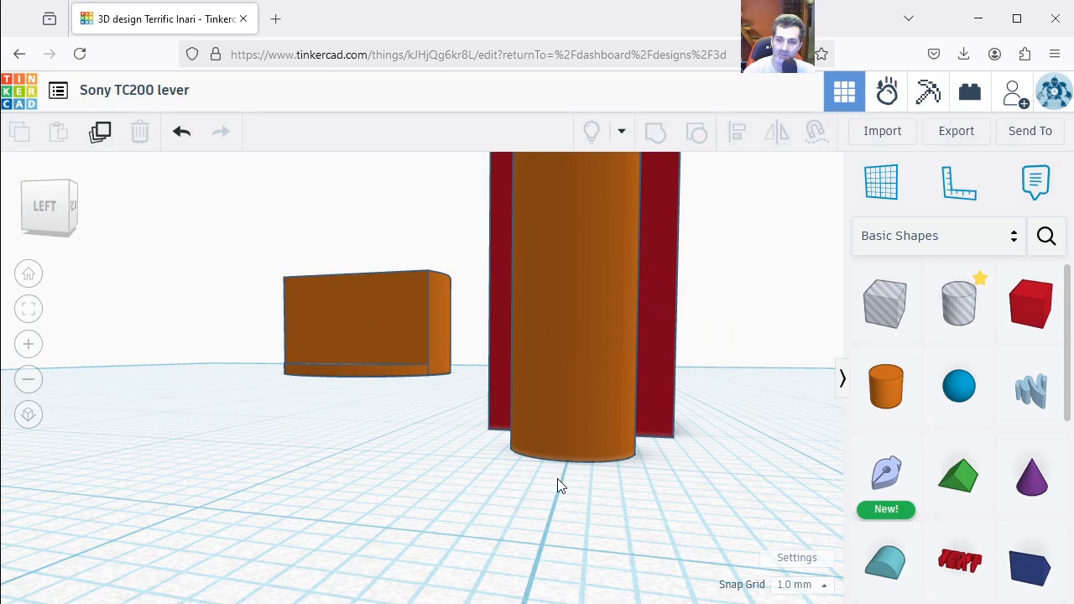
scroll(605, 474, "down", 1)
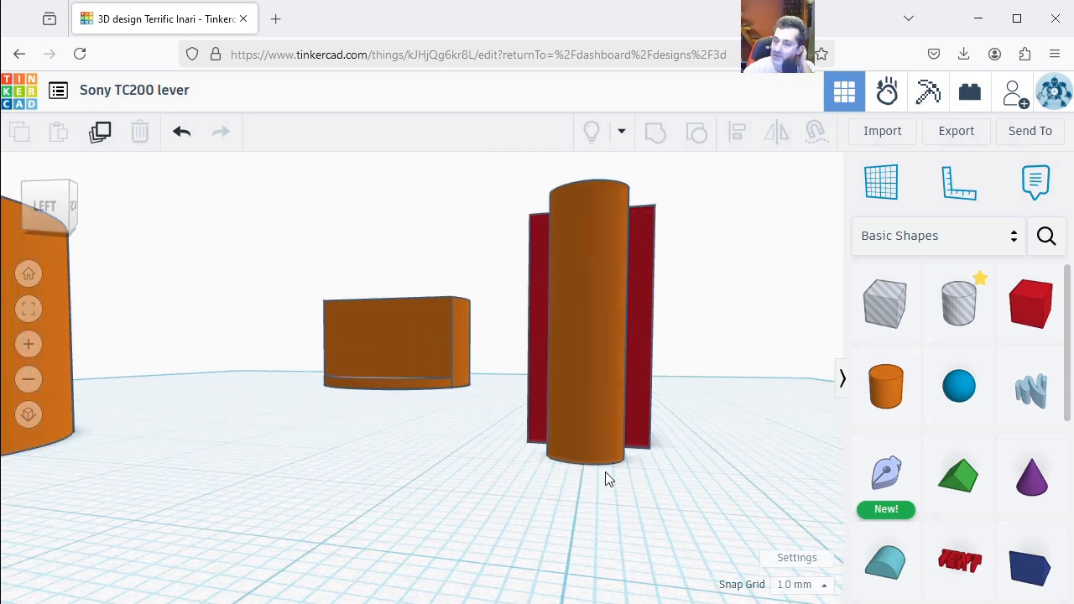
right_click_drag(647, 498, 373, 447)
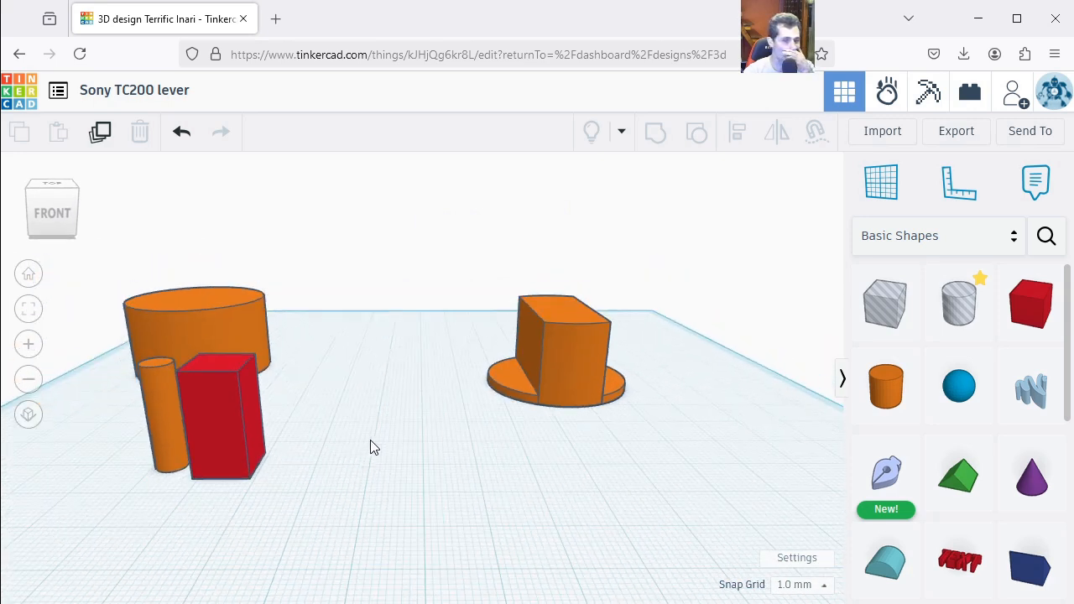
left_click(223, 437)
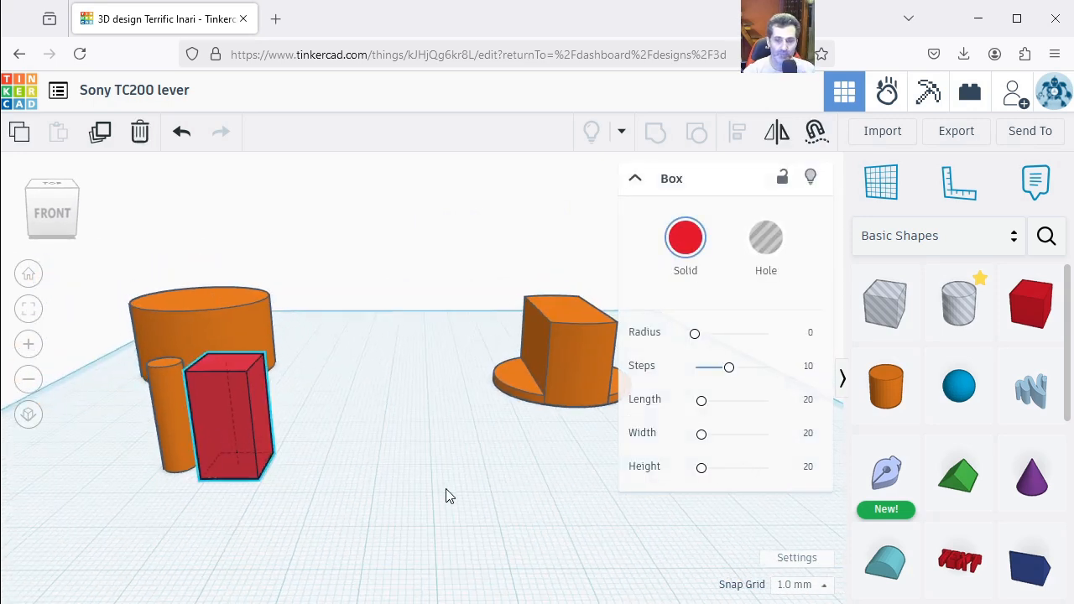
key("f")
left_click(492, 476)
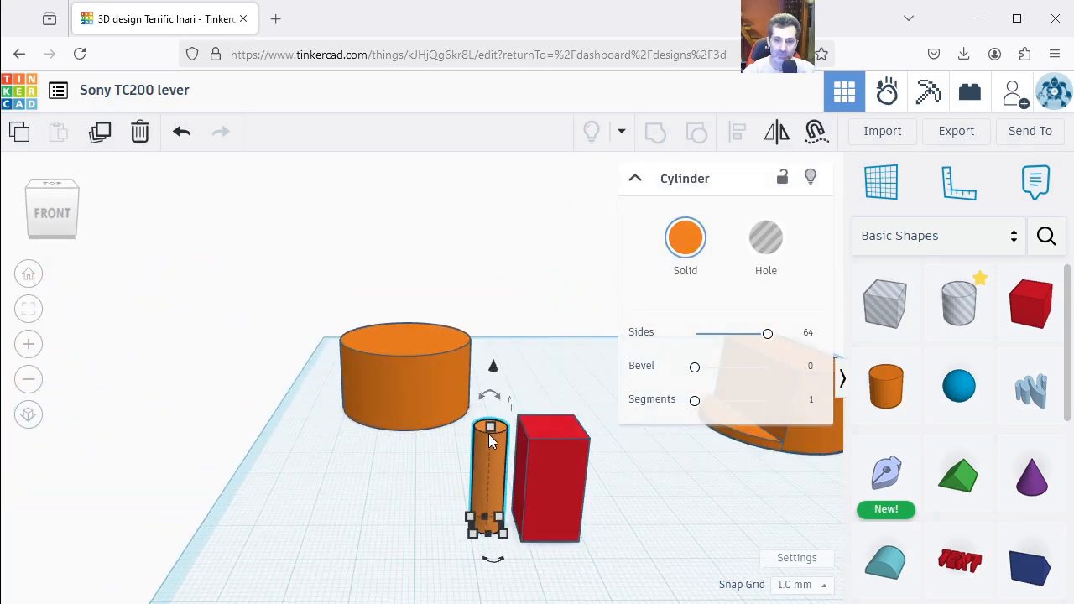
left_click_drag(492, 434, 493, 455)
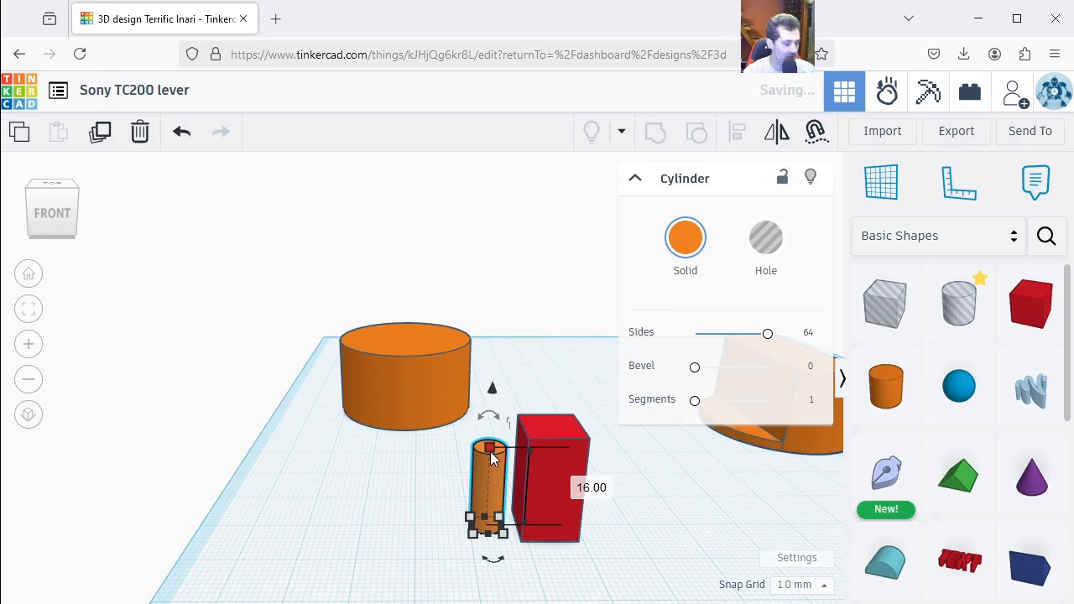
left_click(598, 488)
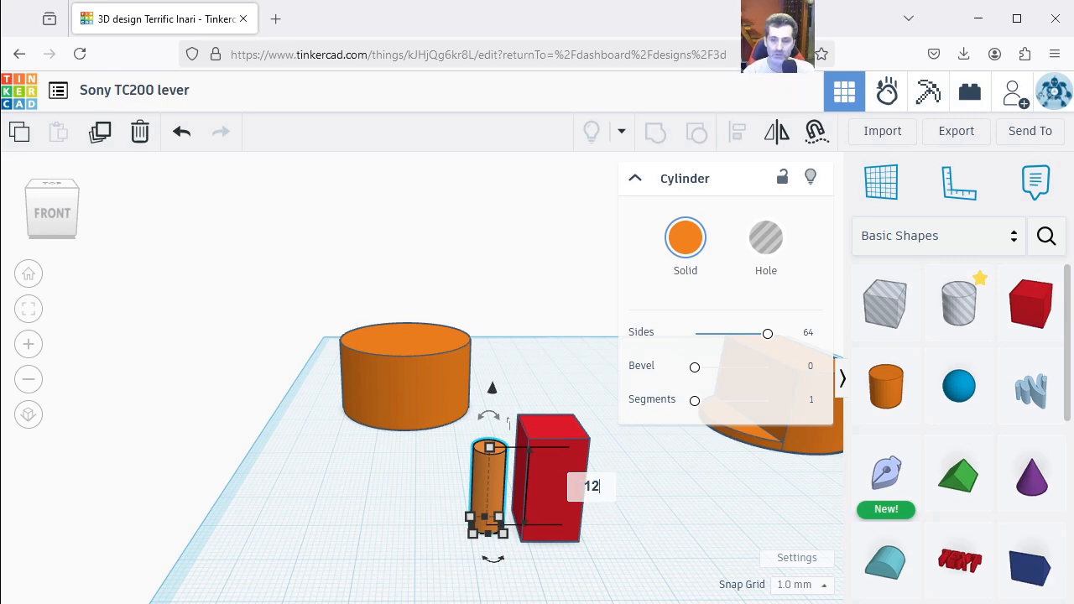
key("Return")
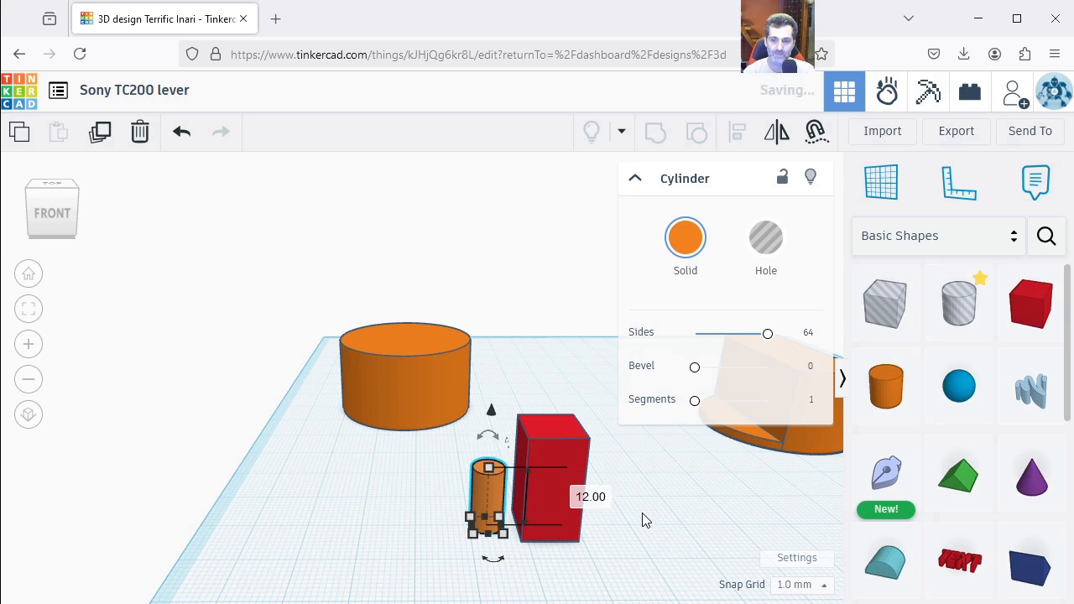
Step: Move the red box about 6 mm toward the back of the workplane, past the slim cylinder's centre
scroll(701, 538, "up", 1)
left_click(523, 512)
right_click_drag(610, 540, 403, 558)
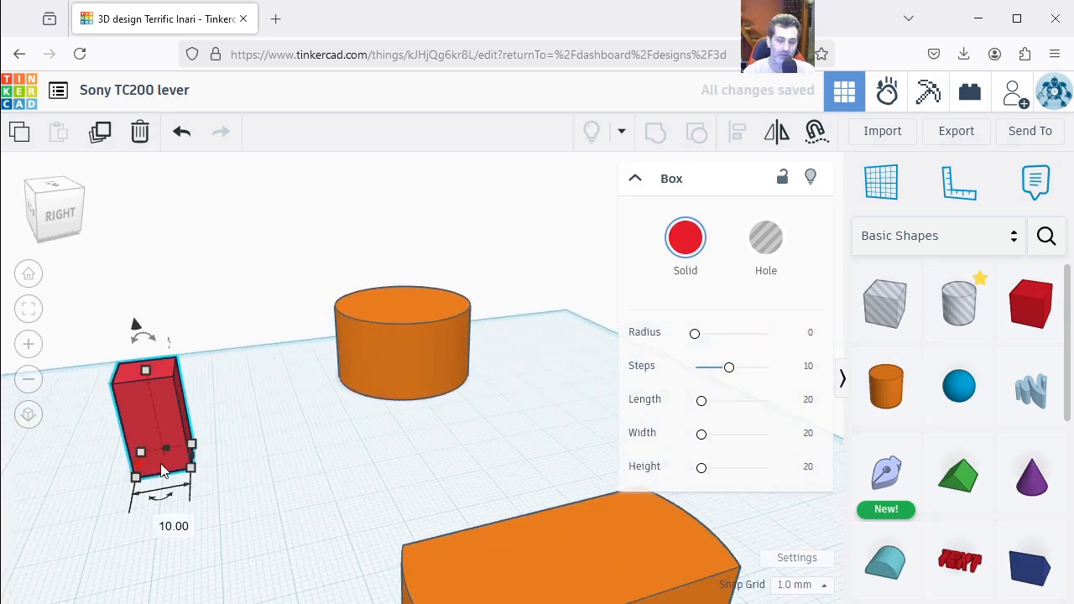
key("Right")
key("Right")
key("Right")
key("Right")
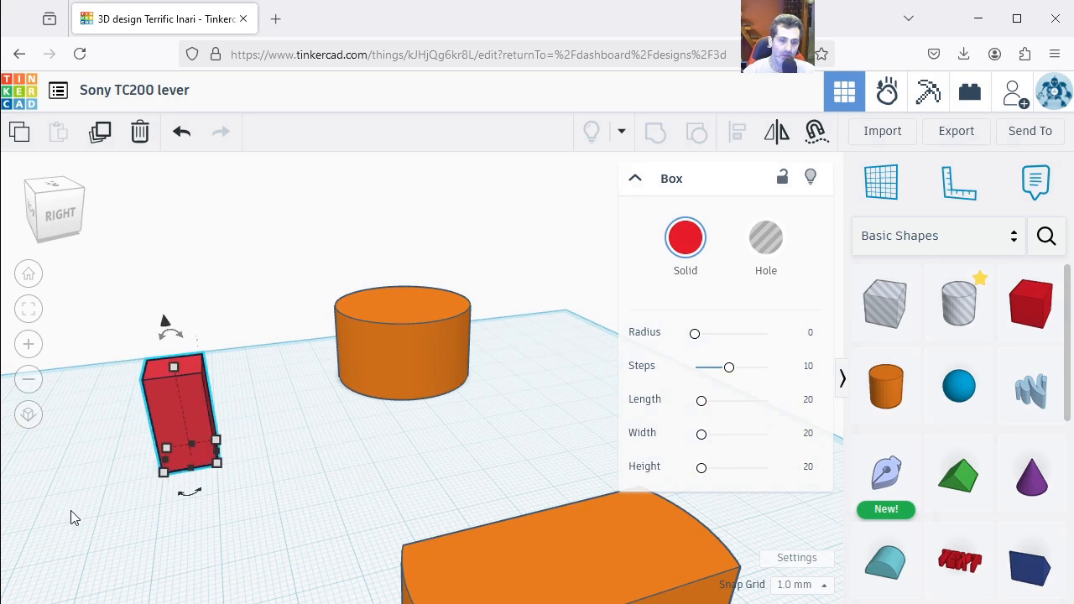
scroll(152, 490, "up", 1)
scroll(148, 489, "up", 2)
key("Right")
key("Right")
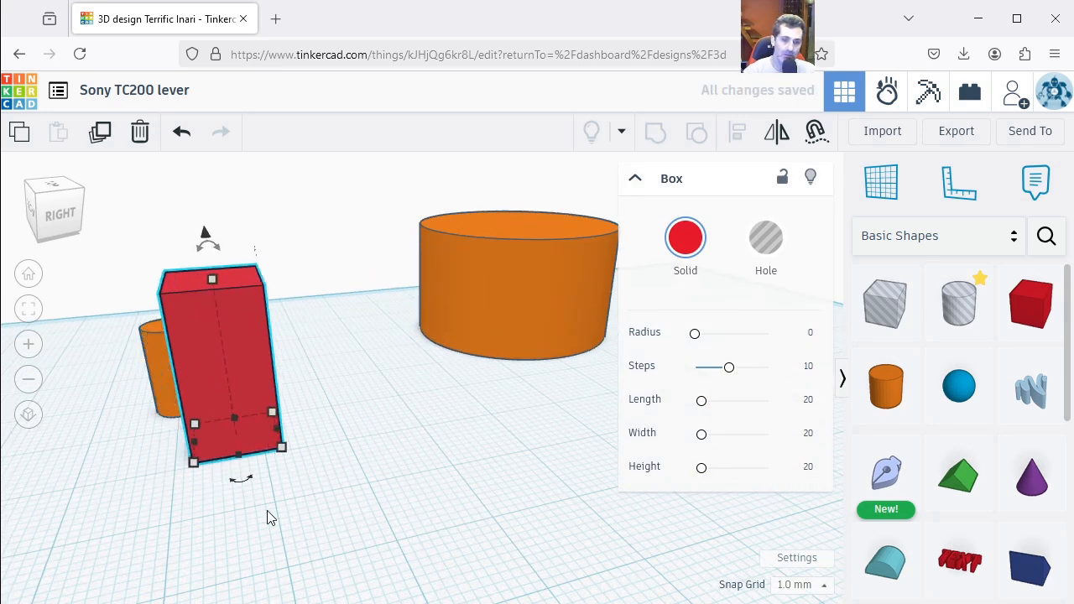
left_click(283, 518)
Step: Add a second solid box of default 20 mm size in front of the slim cylinder
middle_click_drag(286, 515, 420, 501)
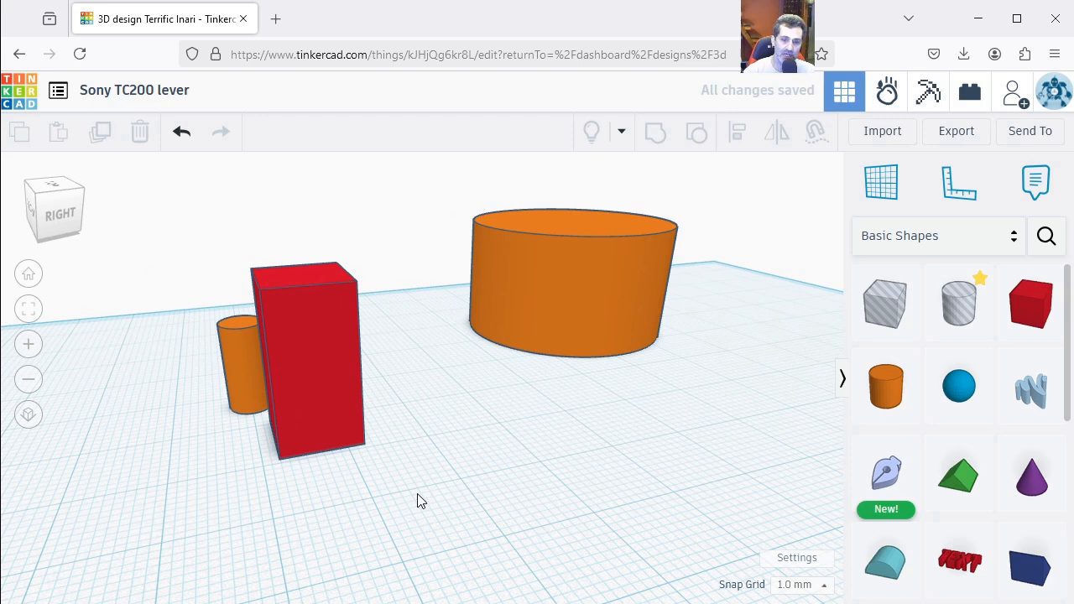
left_click(1043, 304)
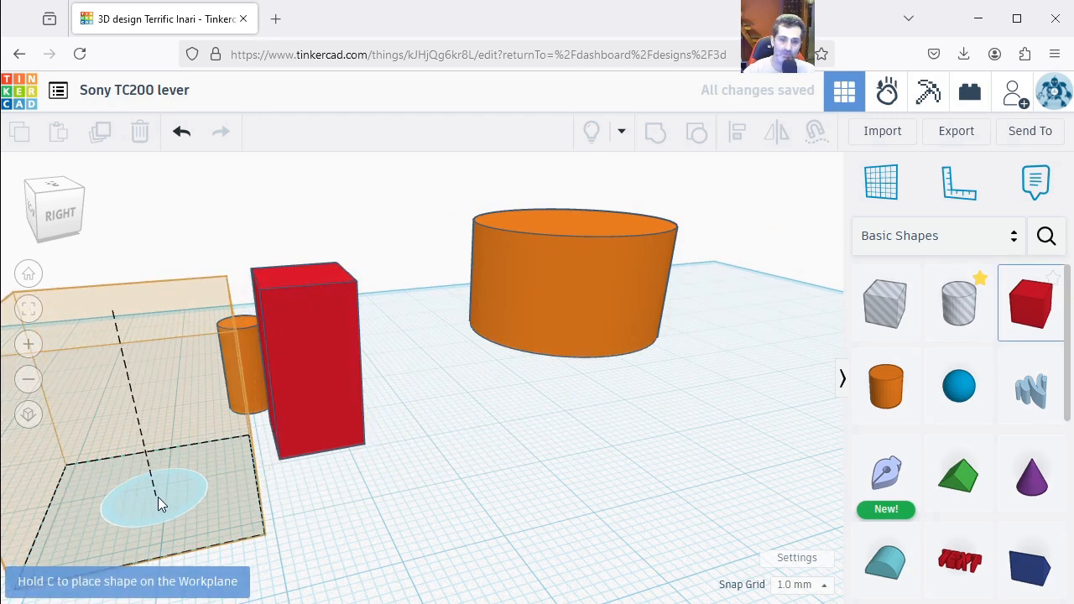
left_click(147, 497)
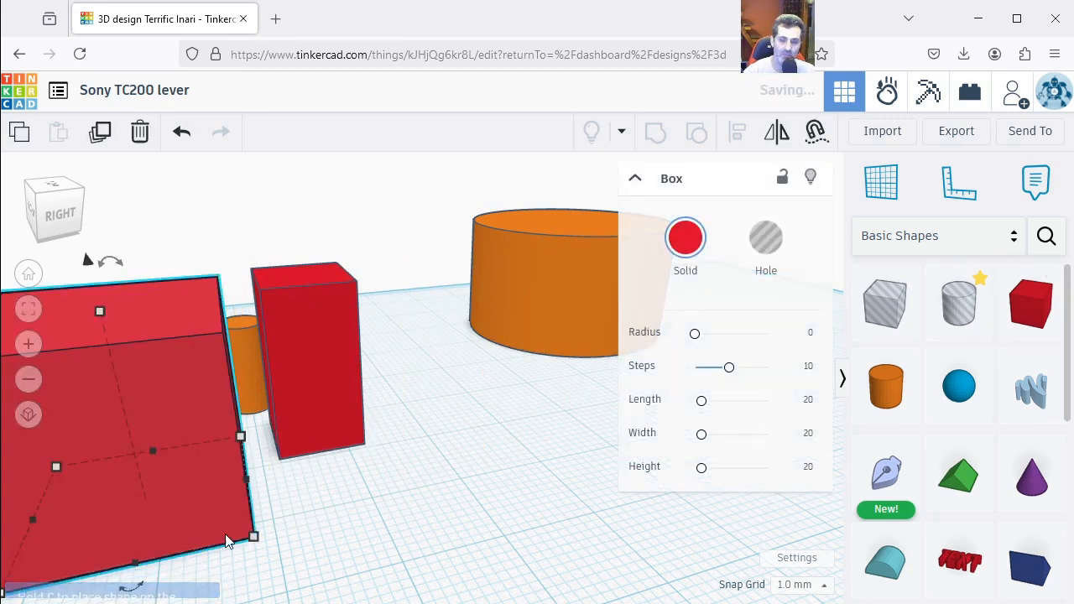
scroll(243, 560, "up", 2)
scroll(248, 560, "down", 4)
Step: Move the large second box about 8 mm sideways so that it spans the front of the slim cylinder
right_click_drag(331, 532, 355, 549)
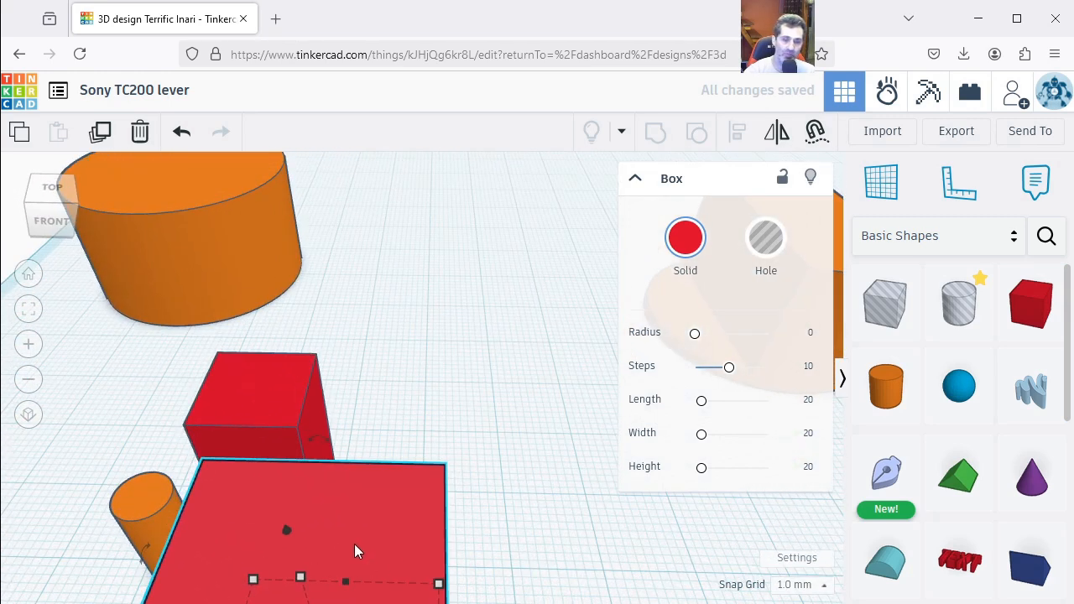
key("Left")
key("Left")
key("Left")
key("Left")
key("Left")
key("Left")
key("Left")
key("Left")
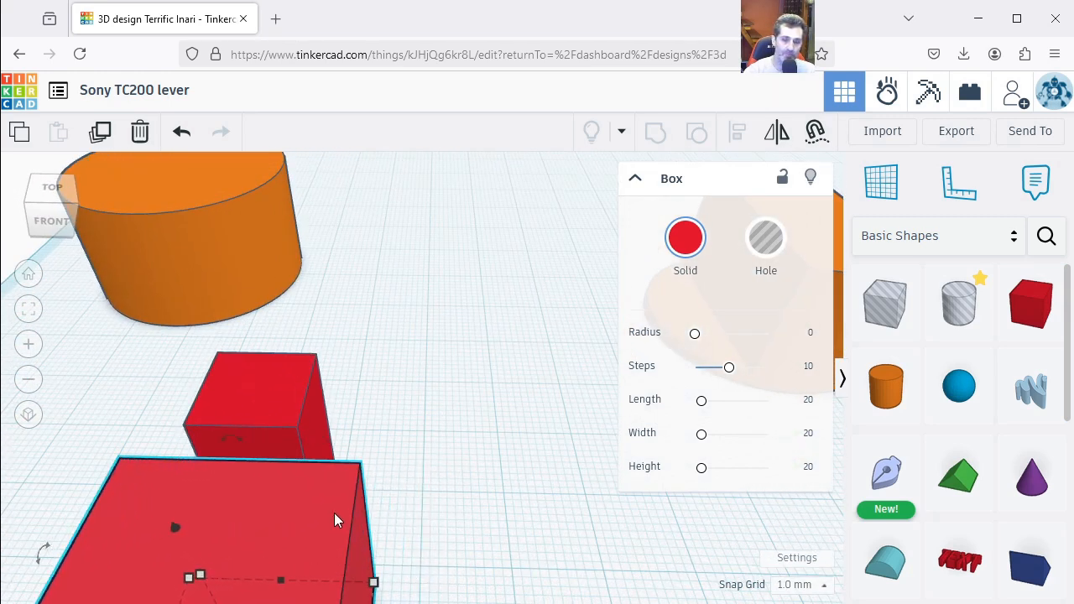
Step: Move the small box sideways so that it stands directly behind the slim cylinder, opposite the large box
right_click_drag(377, 474, 283, 375)
left_click(286, 323)
key("Left")
key("Left")
key("Left")
key("Left")
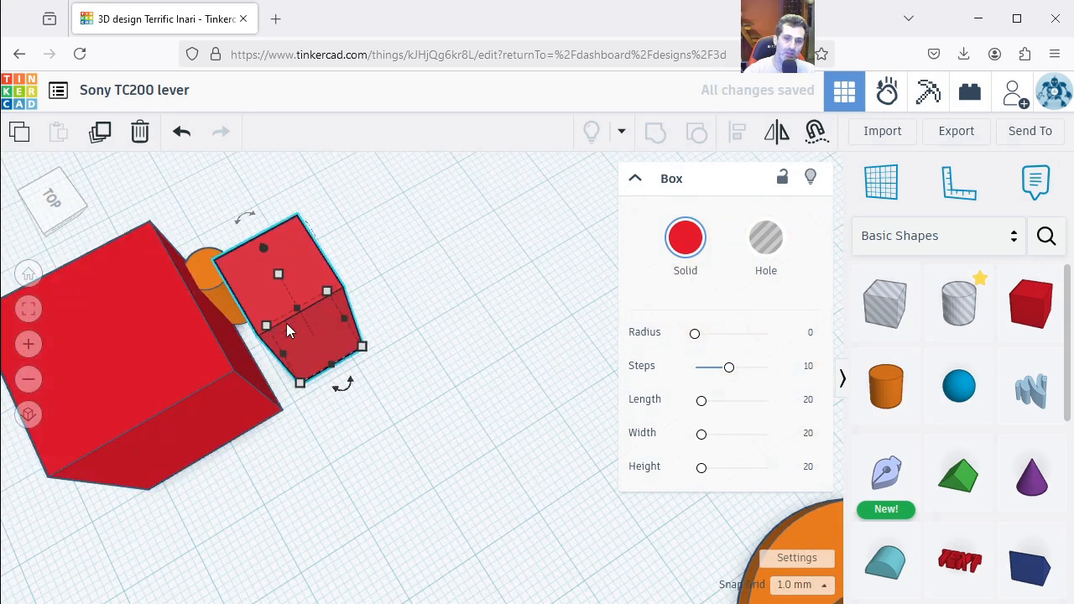
right_click_drag(331, 427, 387, 437)
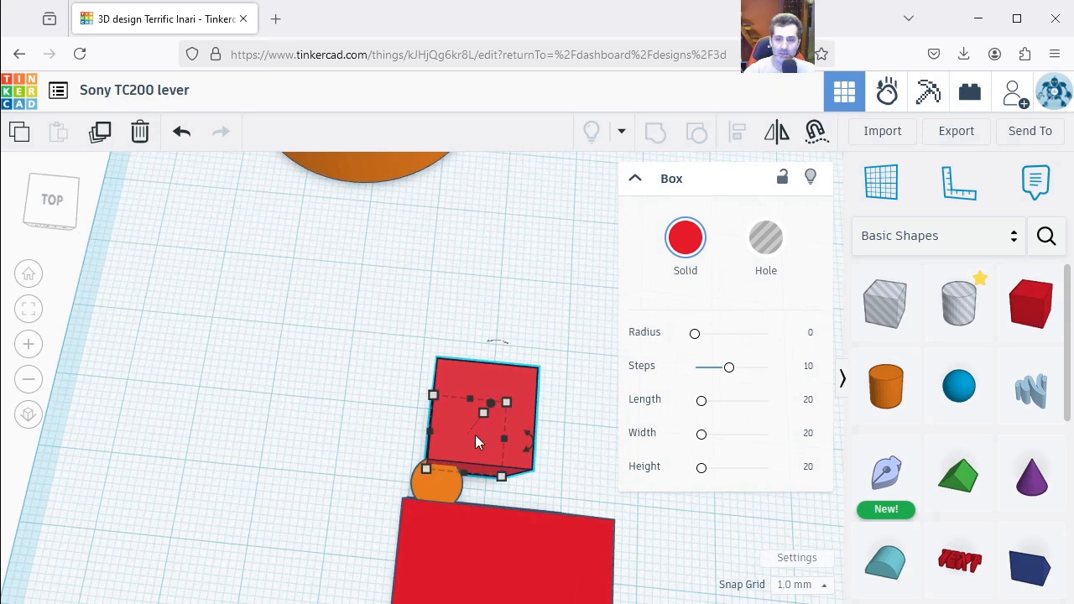
left_click_drag(467, 437, 421, 445)
left_click(328, 437)
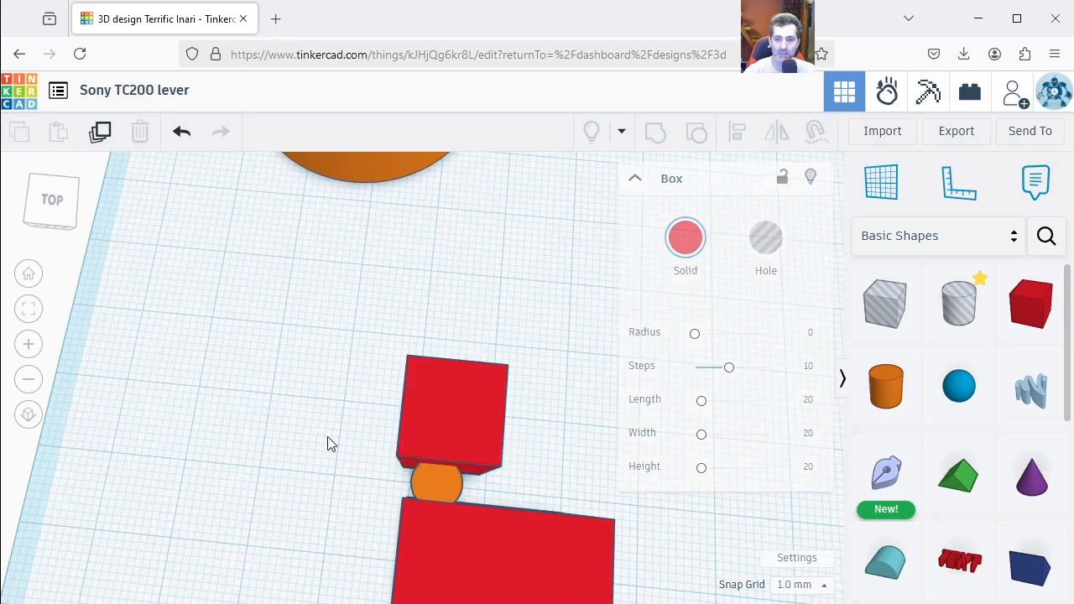
Step: Turn the small box behind the slim cylinder into a hole and select the large box
scroll(325, 441, "down", 2)
left_click(411, 440)
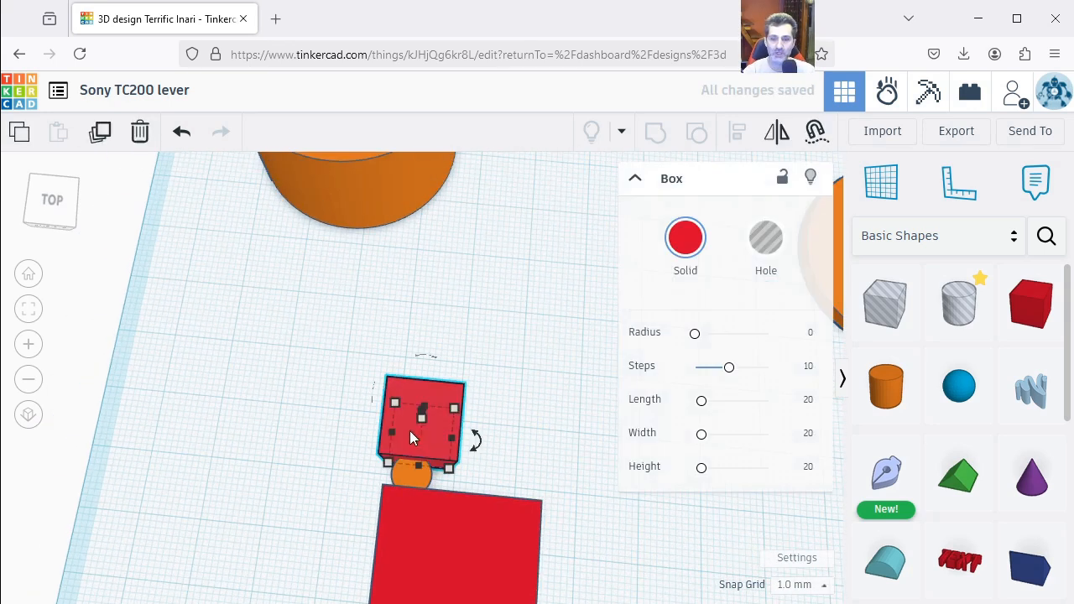
left_click(765, 239)
left_click(464, 556)
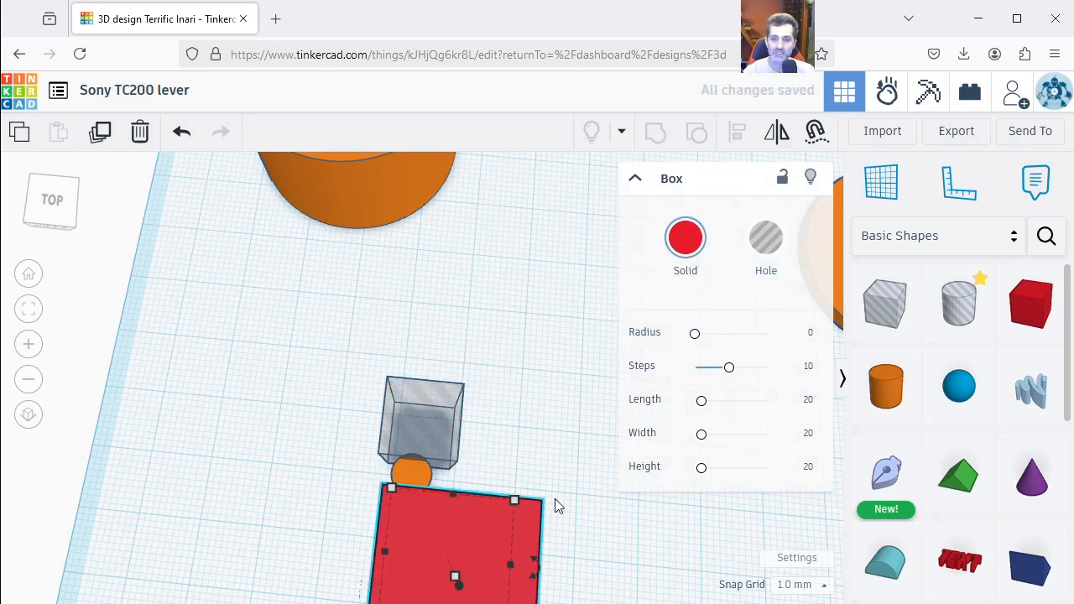
Step: Turn the large front box into a hole and group both box holes with the slim cylinder to flatten its two sides
left_click(768, 244)
right_click_drag(526, 403, 324, 353)
left_click(365, 416)
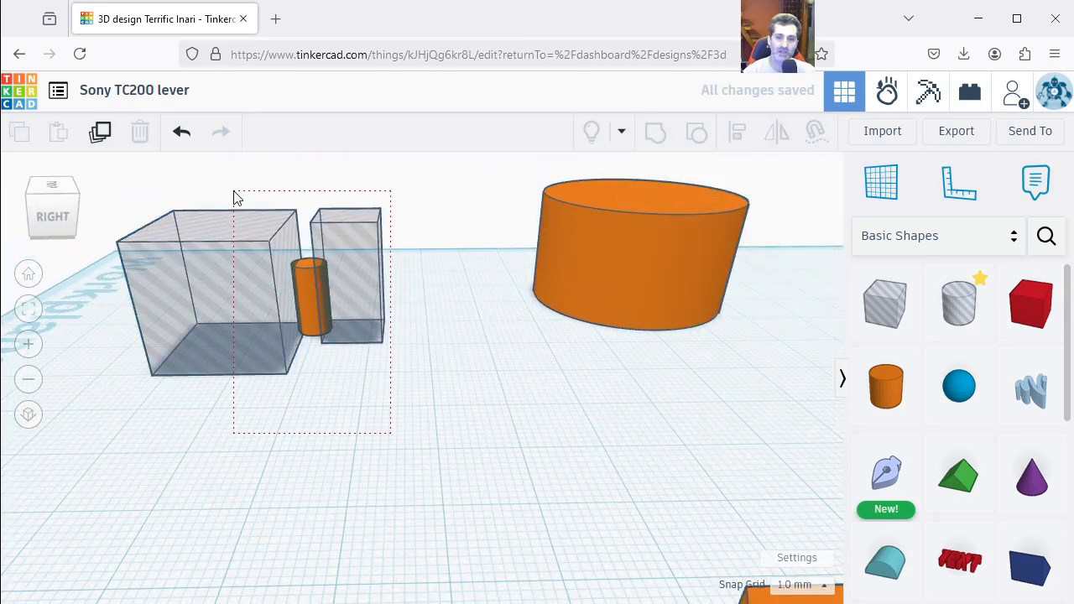
left_click_drag(235, 193, 235, 192)
left_click(654, 136)
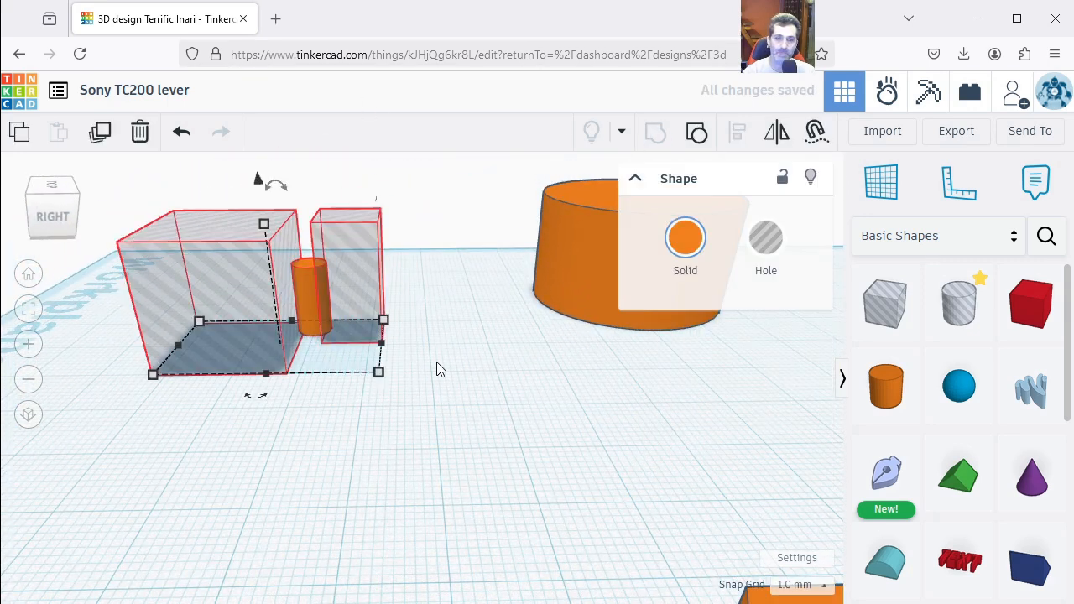
Step: Move the flat-sided axle sideways and about 14 mm towards the back, onto a clear area of the workplane
left_click(360, 341)
scroll(282, 283, "up", 1)
right_click_drag(282, 283, 179, 567)
left_click_drag(179, 567, 406, 353)
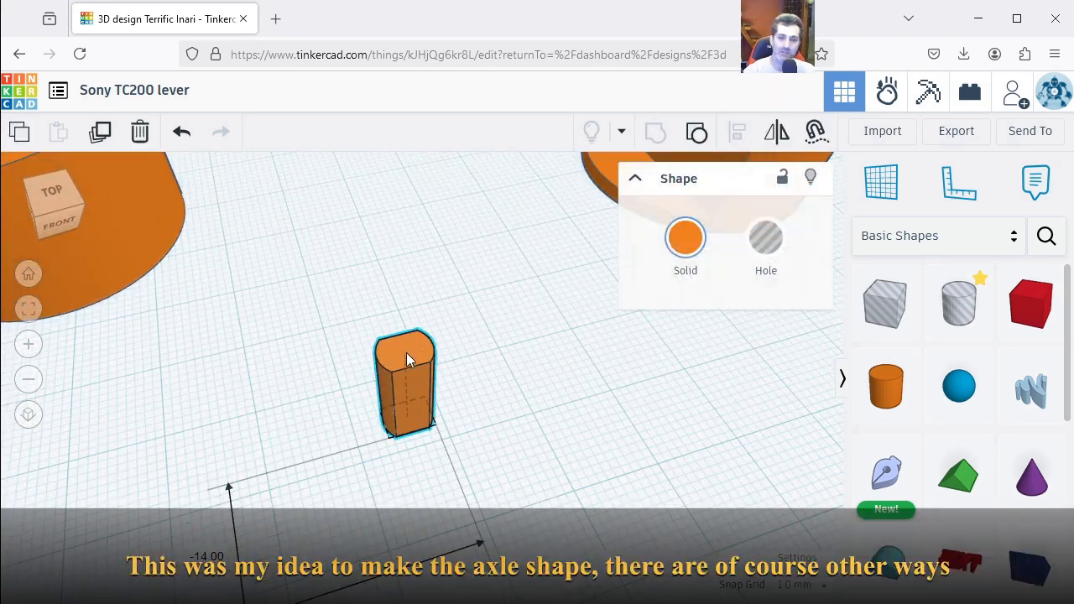
left_click(504, 408)
right_click_drag(525, 428, 487, 417)
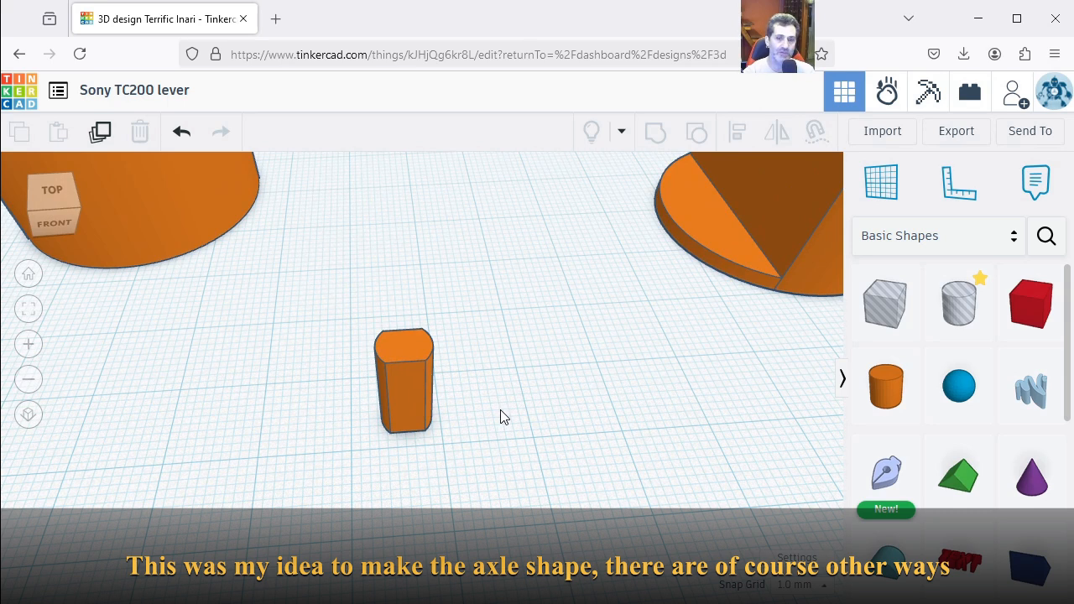
right_click_drag(484, 393, 271, 449)
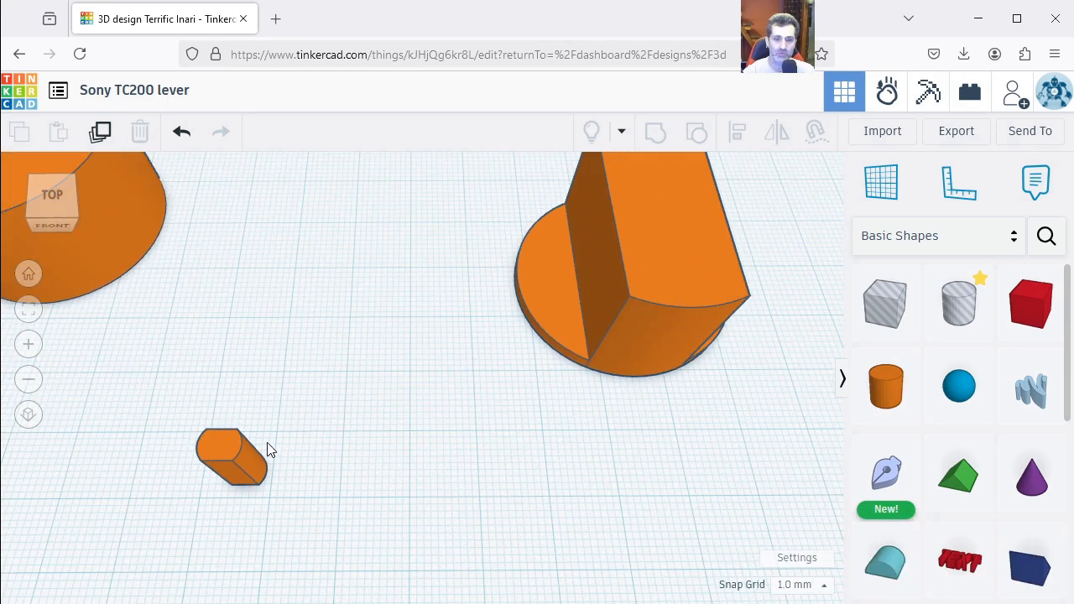
Step: Colour the flat-sided axle red and move it 3 mm sideways and 1 mm towards the back
left_click(210, 468)
left_click(684, 241)
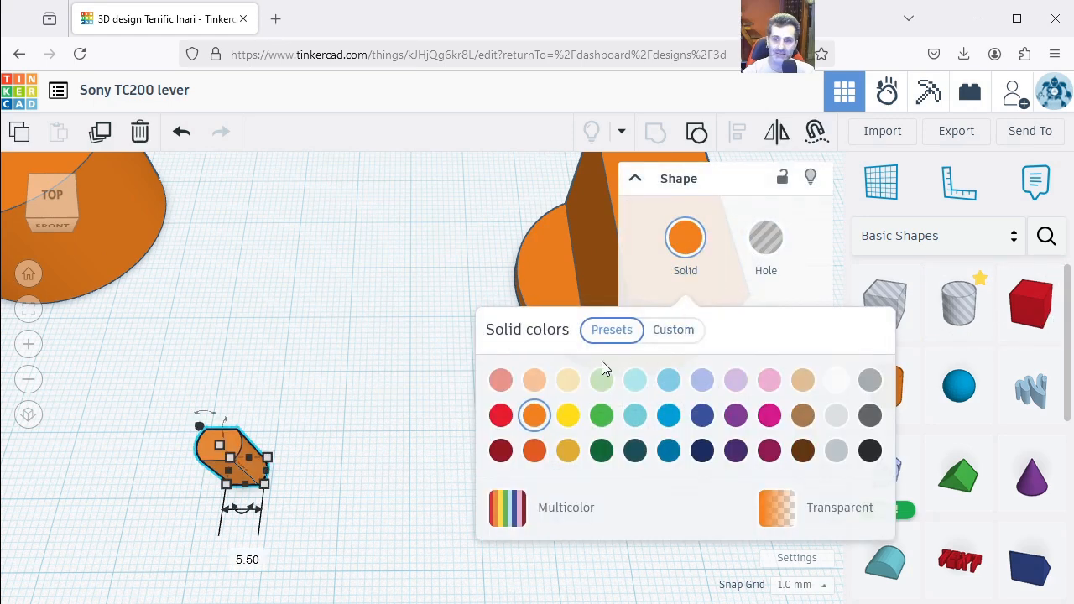
left_click(507, 415)
left_click(391, 441)
scroll(391, 441, "up", 3)
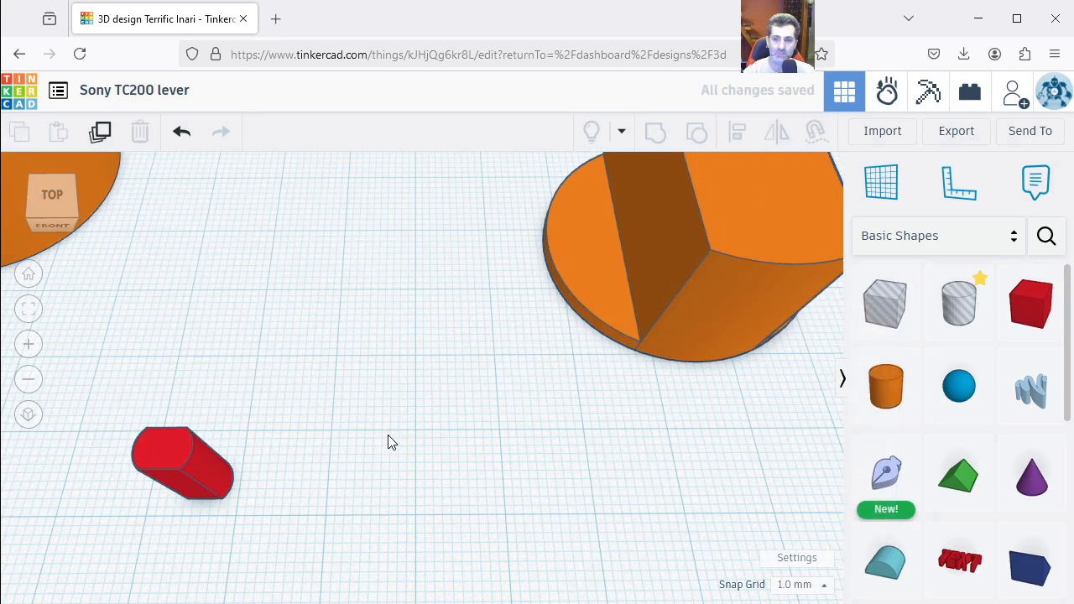
scroll(391, 441, "down", 4)
left_click_drag(252, 467, 273, 462)
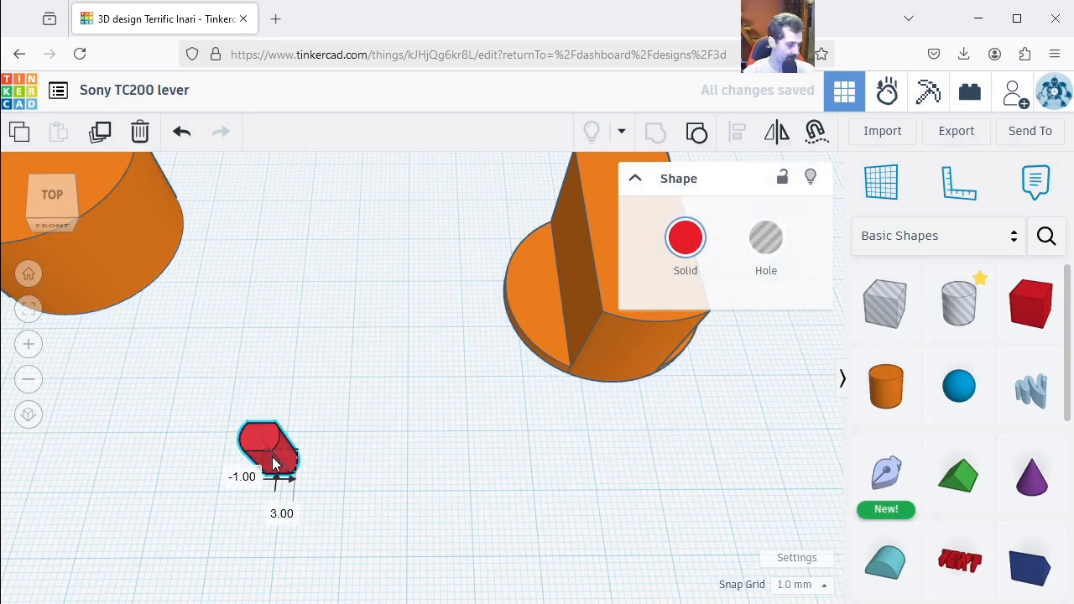
left_click(395, 458)
scroll(389, 456, "down", 1)
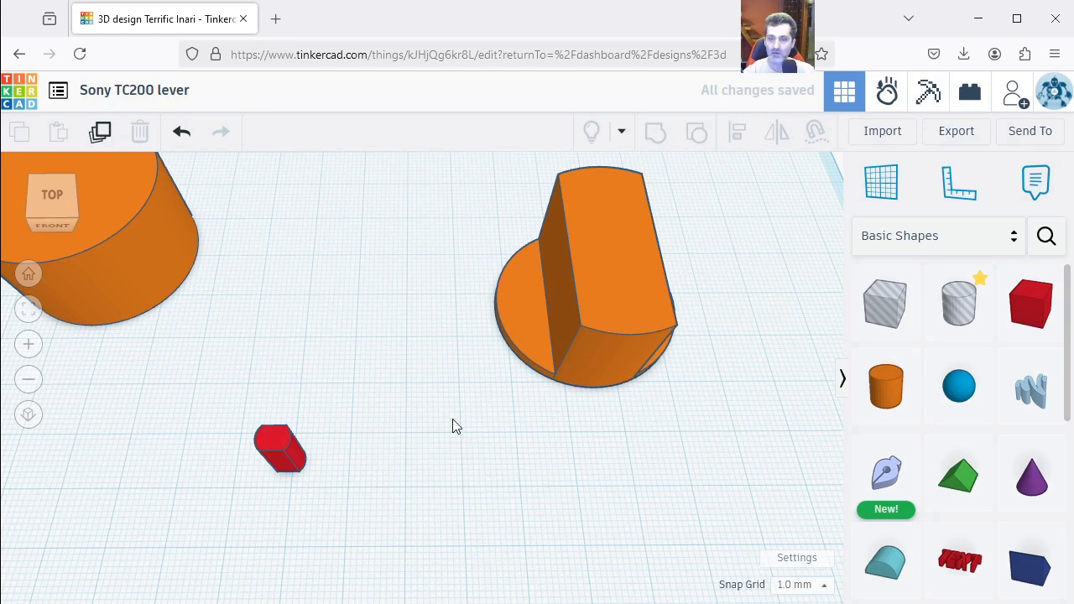
Step: Turn the orange lever shape into a hole and move the red axle inside it, near the middle of its round base
left_click(611, 333)
left_click(765, 239)
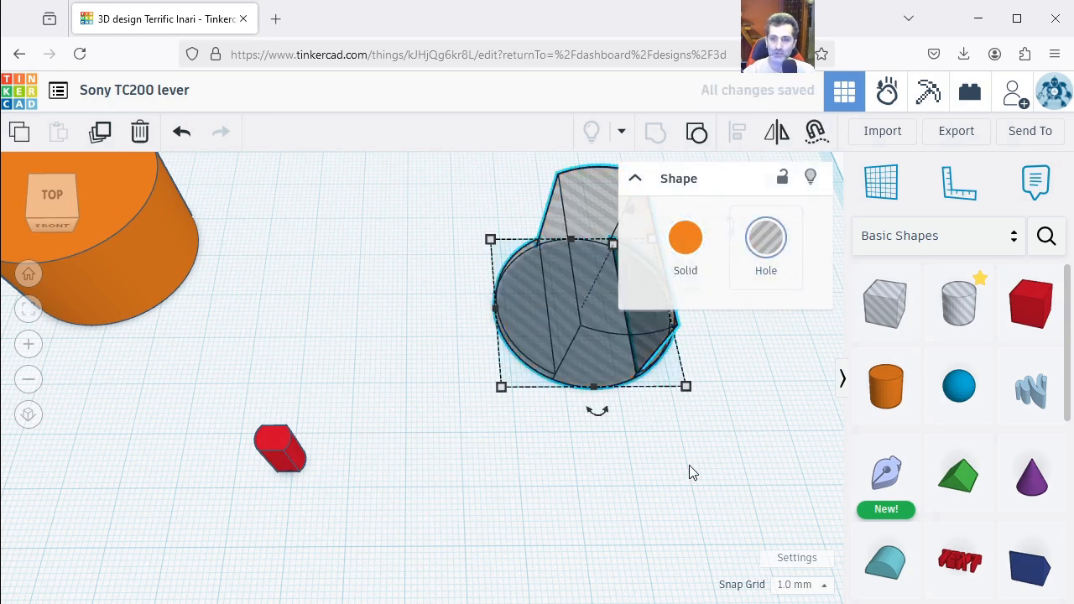
left_click(691, 473)
left_click_drag(268, 468, 602, 290)
left_click(710, 462)
middle_click_drag(690, 408, 431, 485)
right_click_drag(379, 463, 512, 409)
Step: Select the lever and the red axle together and align their centres along both horizontal axes
left_click_drag(217, 223, 220, 218)
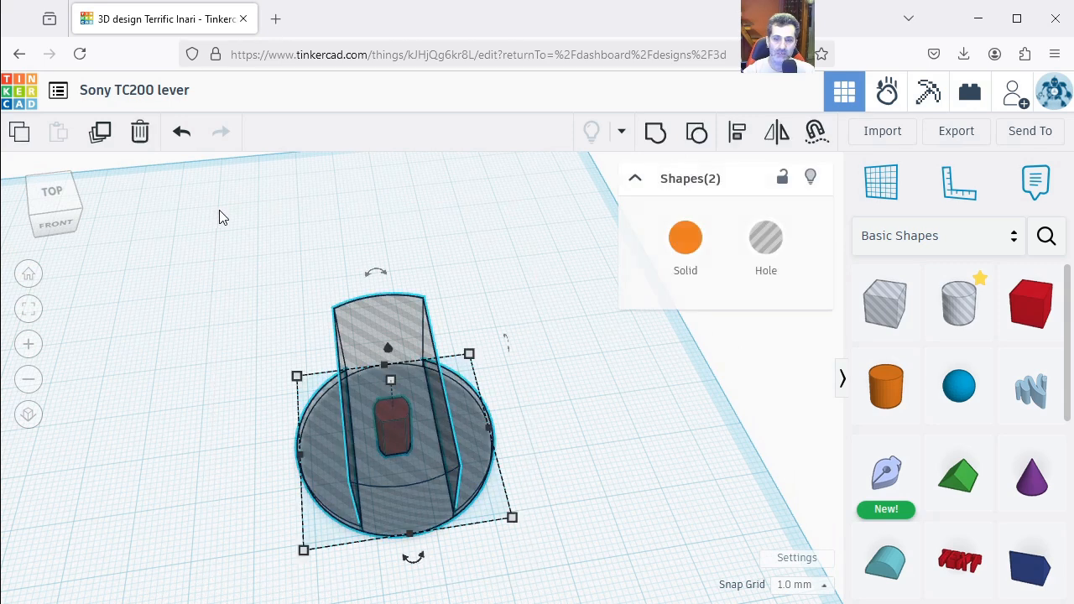
left_click(740, 132)
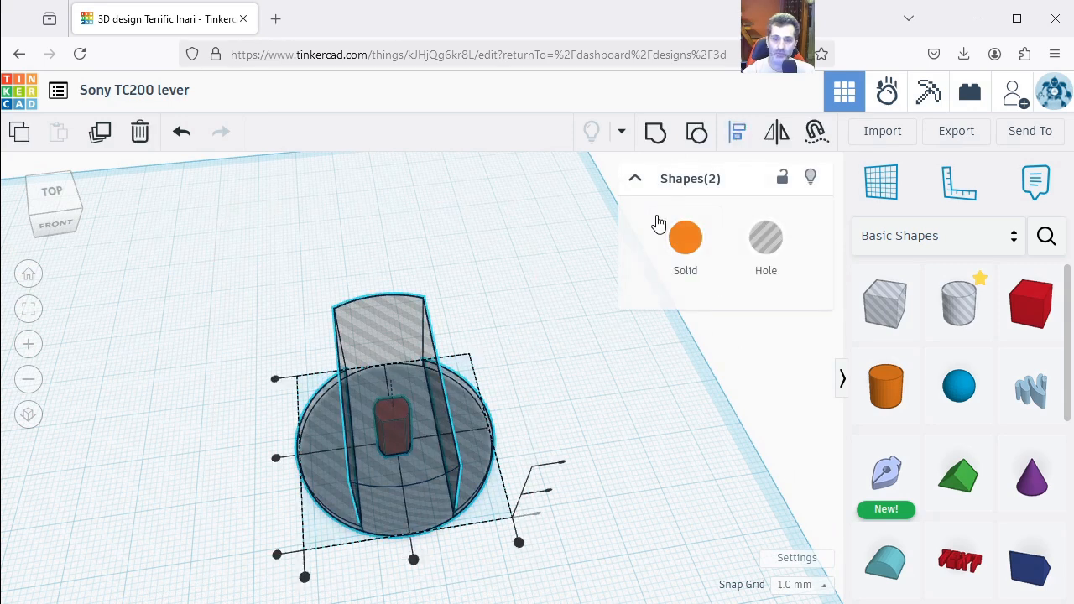
left_click(413, 560)
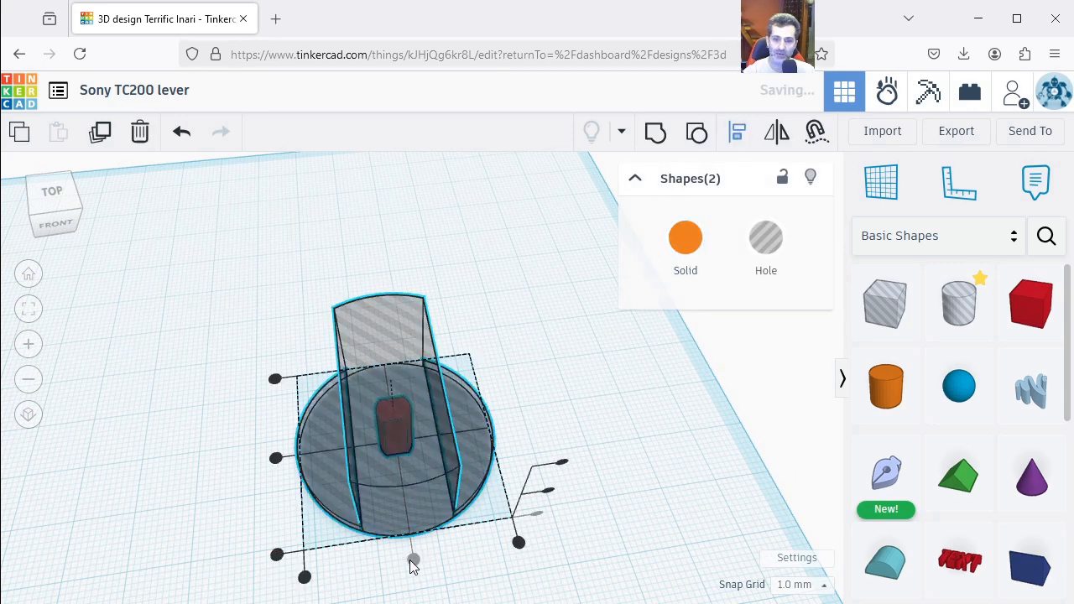
left_click(276, 459)
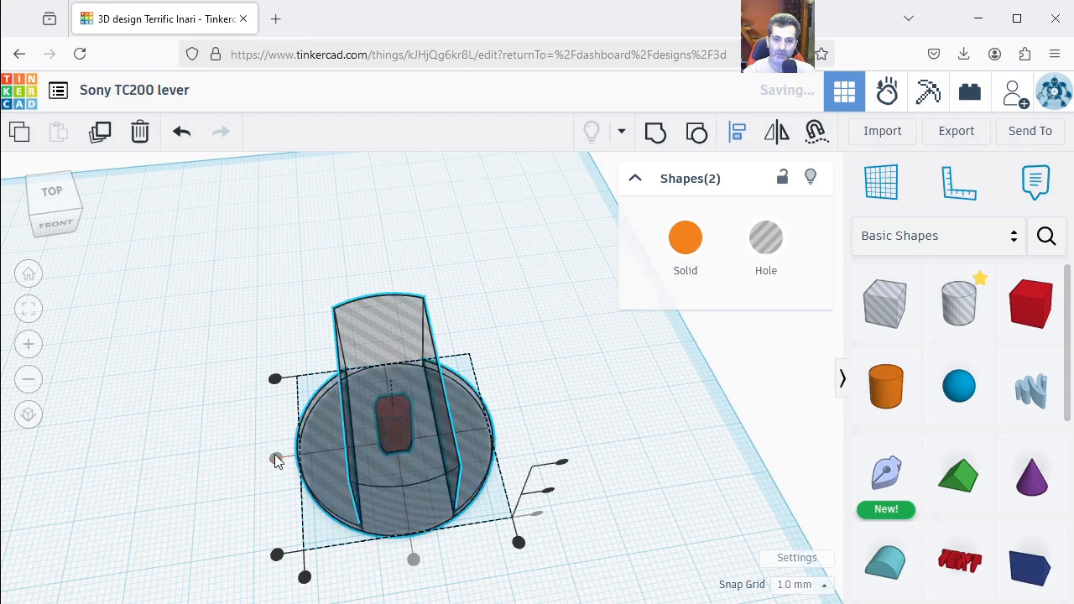
left_click(596, 561)
Step: Turn the red axle inside the transparent lever into a hole
right_click_drag(604, 549, 501, 488)
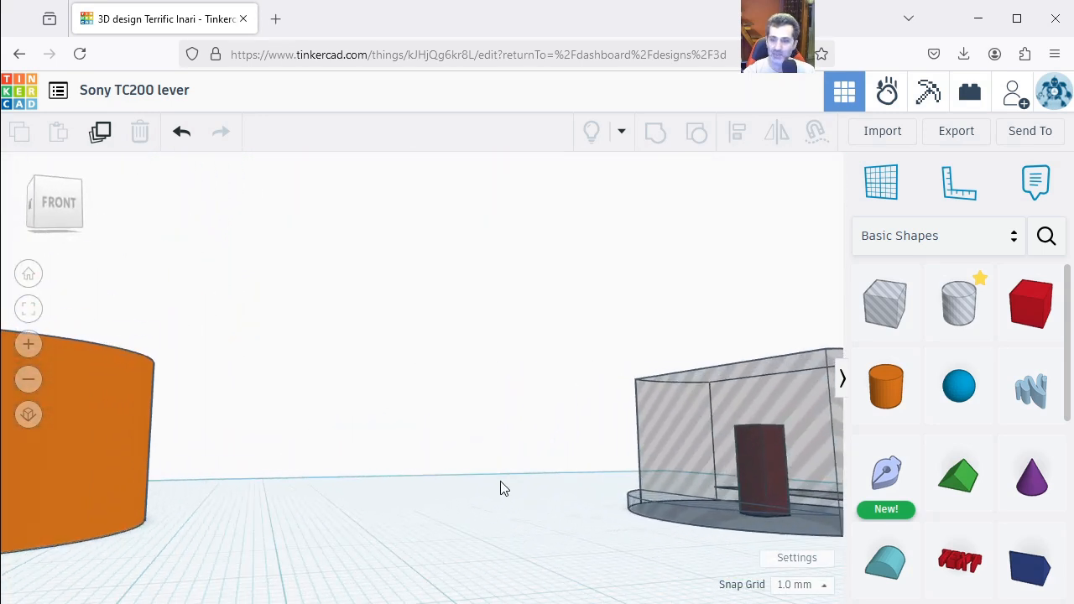
scroll(508, 491, "down", 3)
middle_click_drag(791, 517, 612, 501)
scroll(518, 532, "up", 2)
right_click_drag(518, 531, 516, 479)
left_click(522, 471)
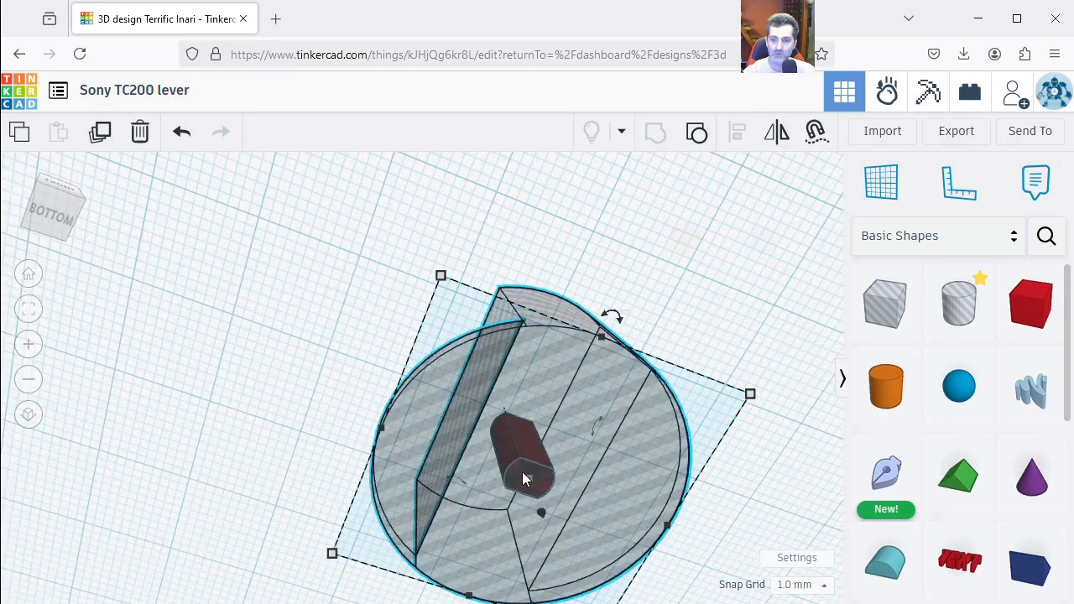
left_click(763, 501)
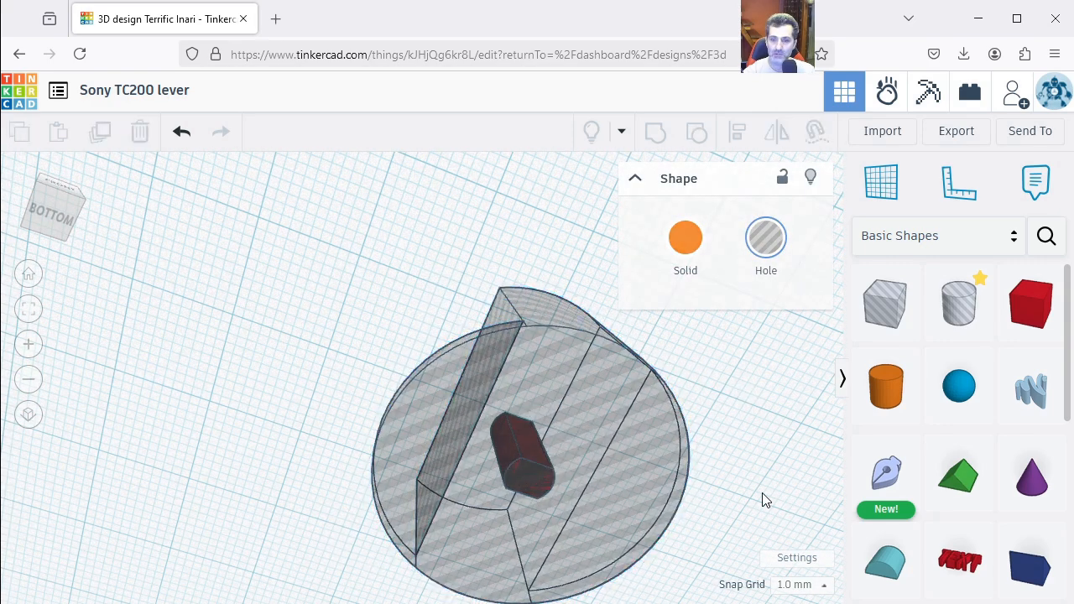
left_click(541, 479)
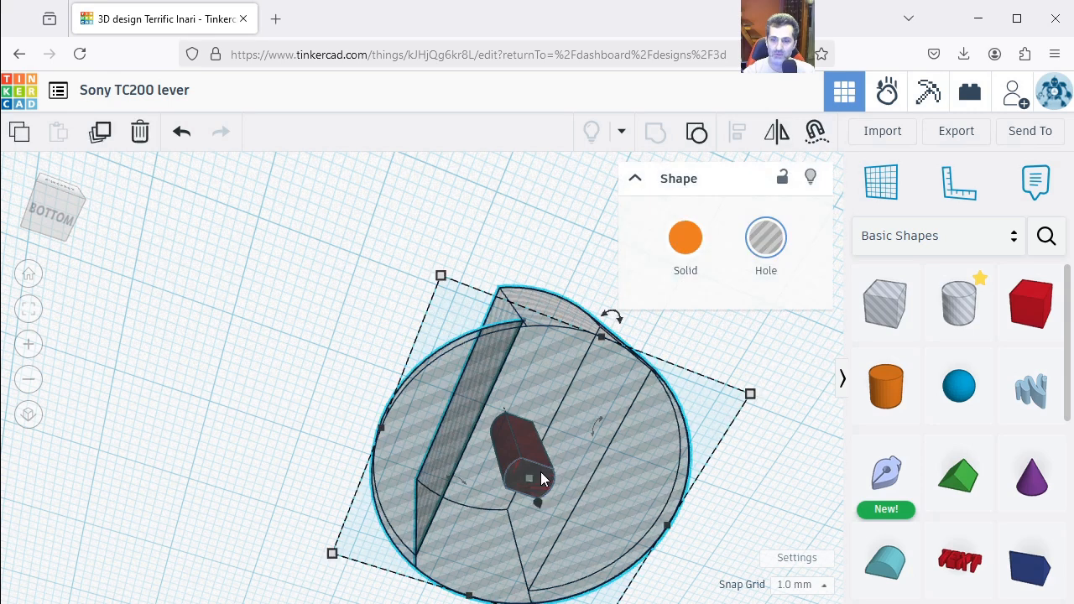
scroll(541, 480, "down", 2)
left_click(542, 479)
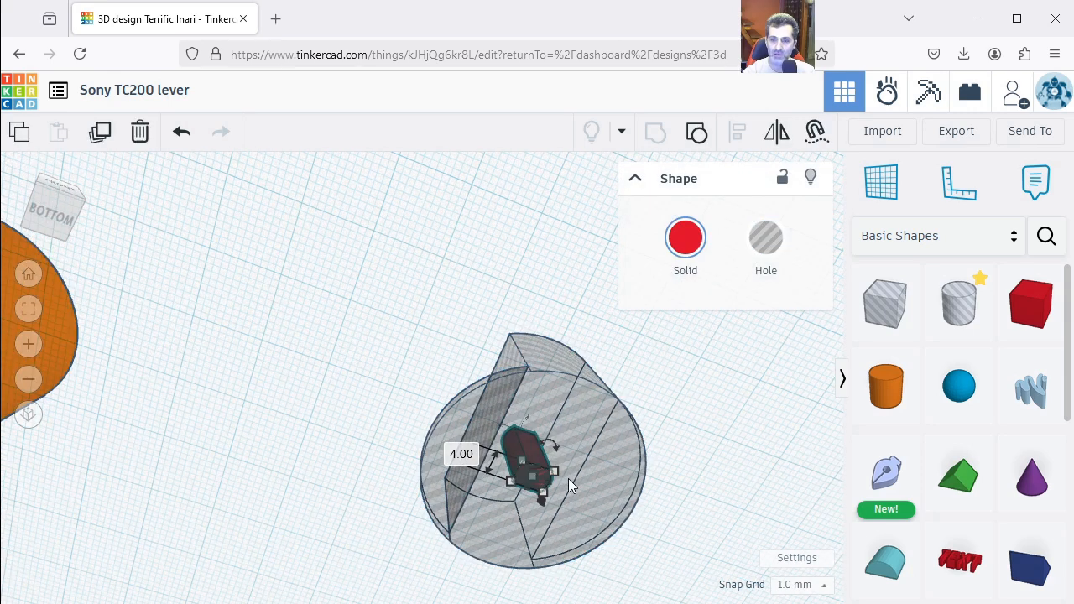
left_click(770, 242)
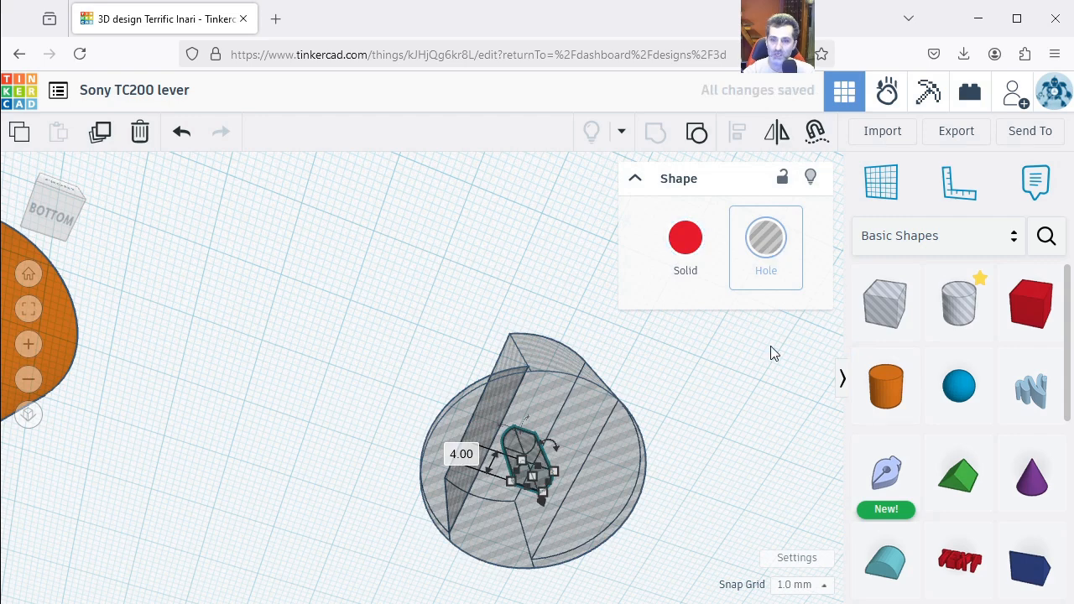
left_click(758, 394)
Step: Turn the outer lever shape back into an orange solid, keeping the axle inside it as a hole
right_click_drag(758, 393, 627, 319)
left_click(592, 269)
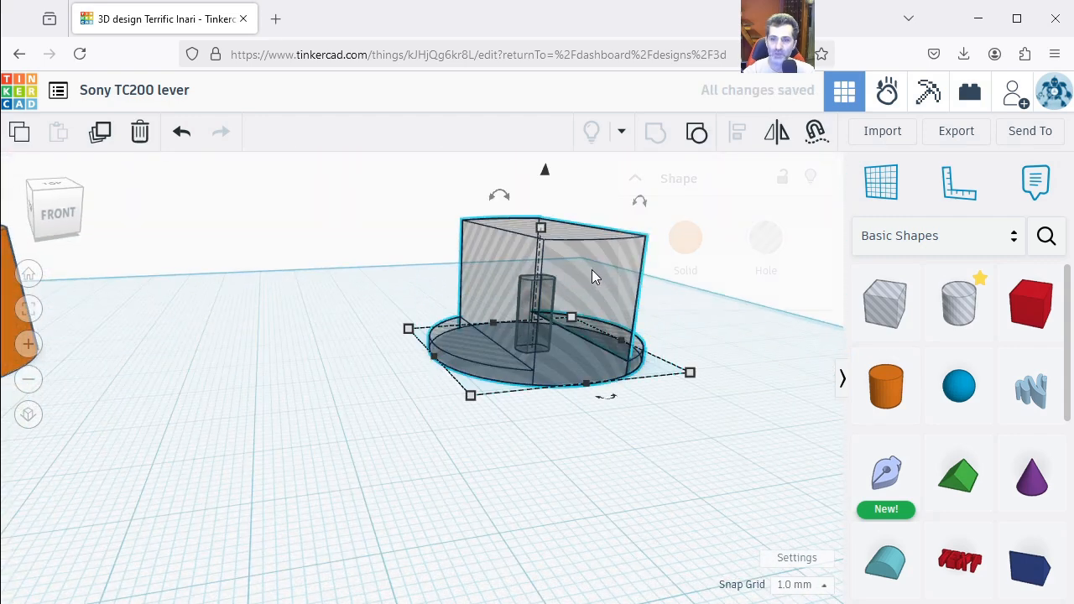
left_click(686, 239)
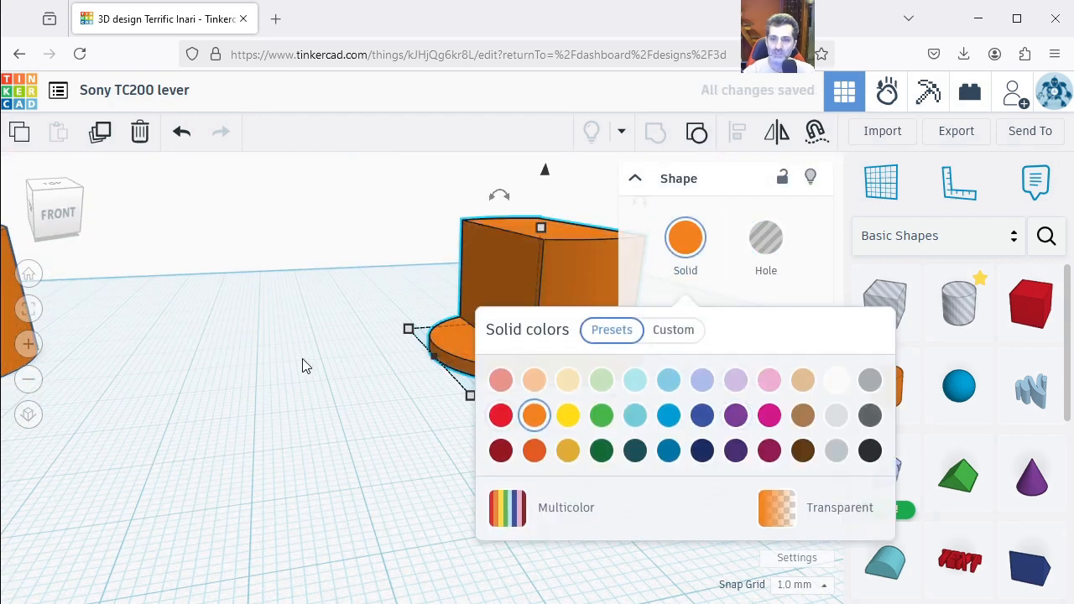
left_click(290, 365)
scroll(286, 372, "down", 3)
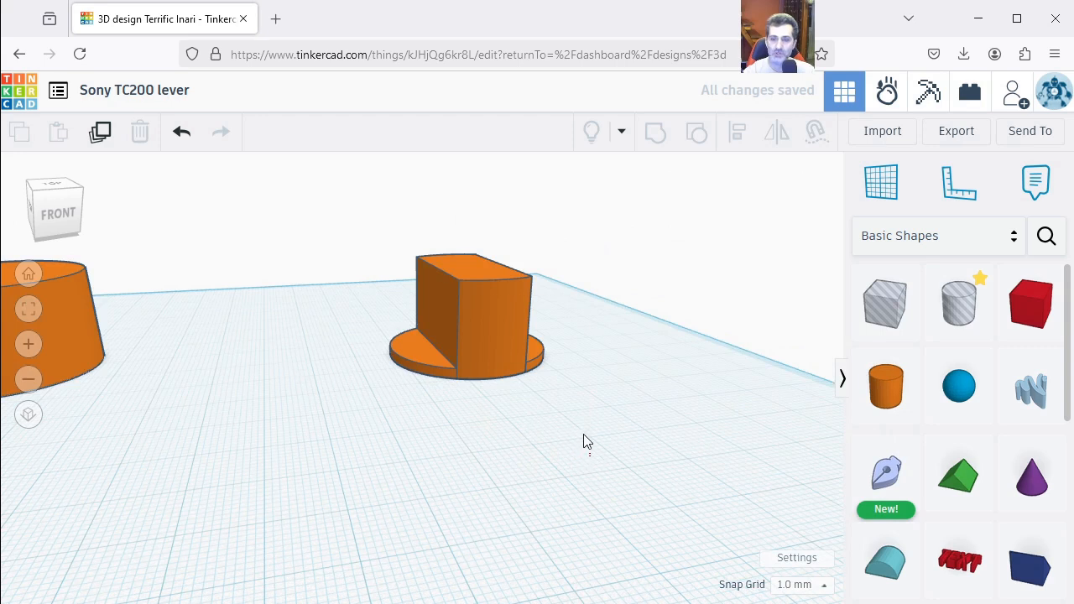
Step: Group the solid lever with the axle hole to cut the flat-sided socket into the lever's underside
left_click_drag(366, 215, 370, 214)
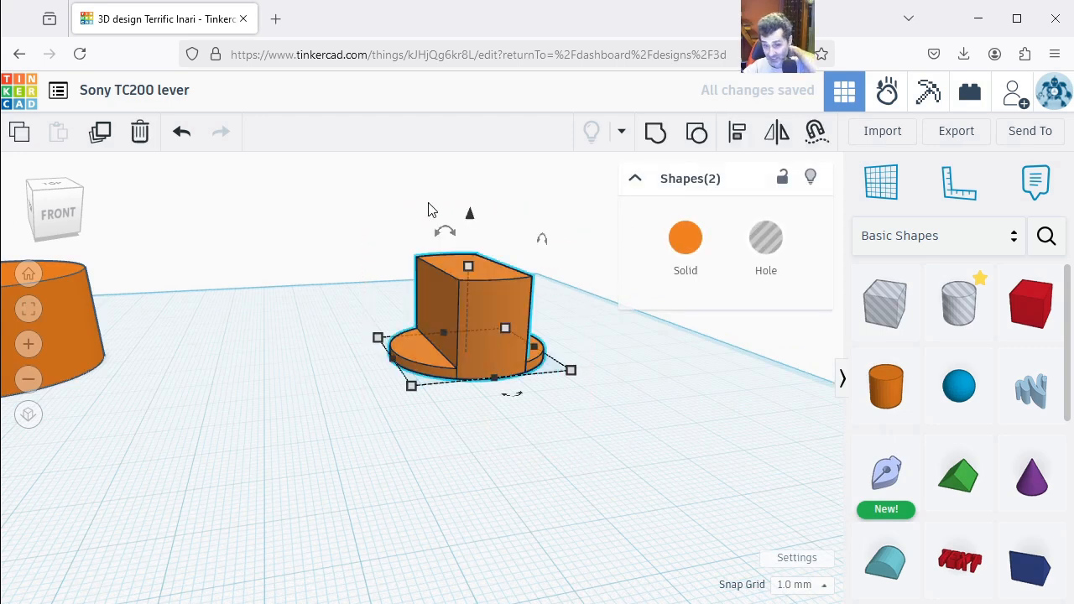
left_click(654, 136)
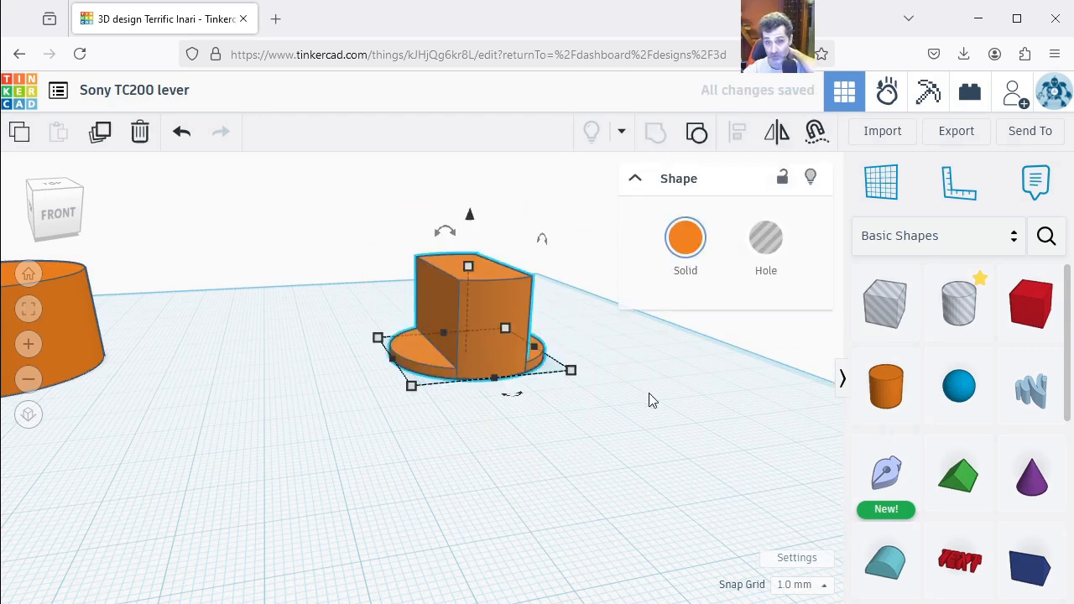
left_click(591, 440)
right_click_drag(593, 439, 585, 302)
scroll(497, 470, "up", 10)
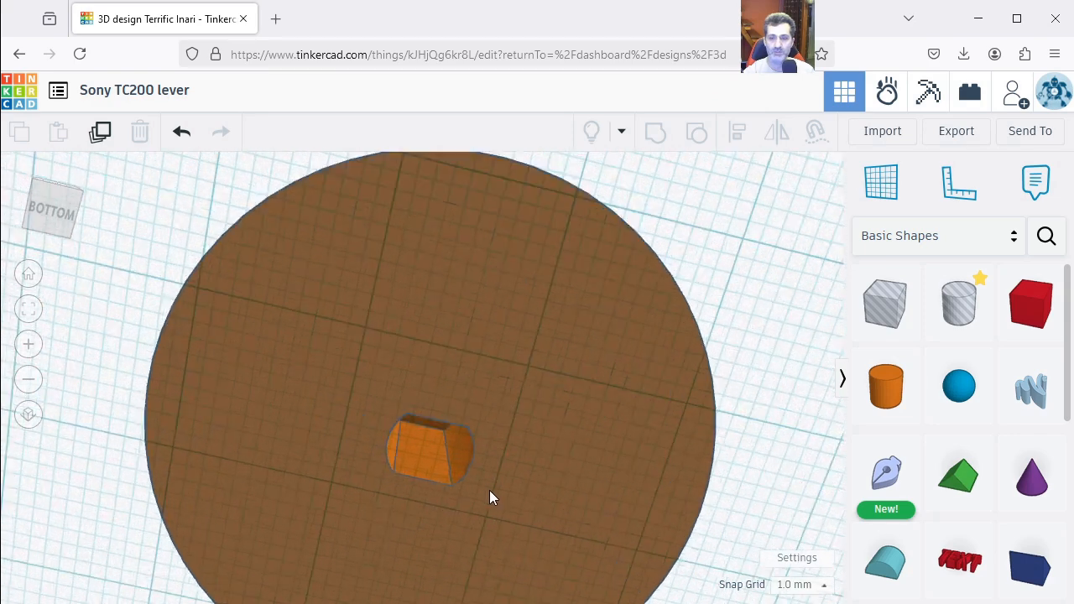
right_click_drag(448, 392, 432, 588)
scroll(467, 498, "down", 10)
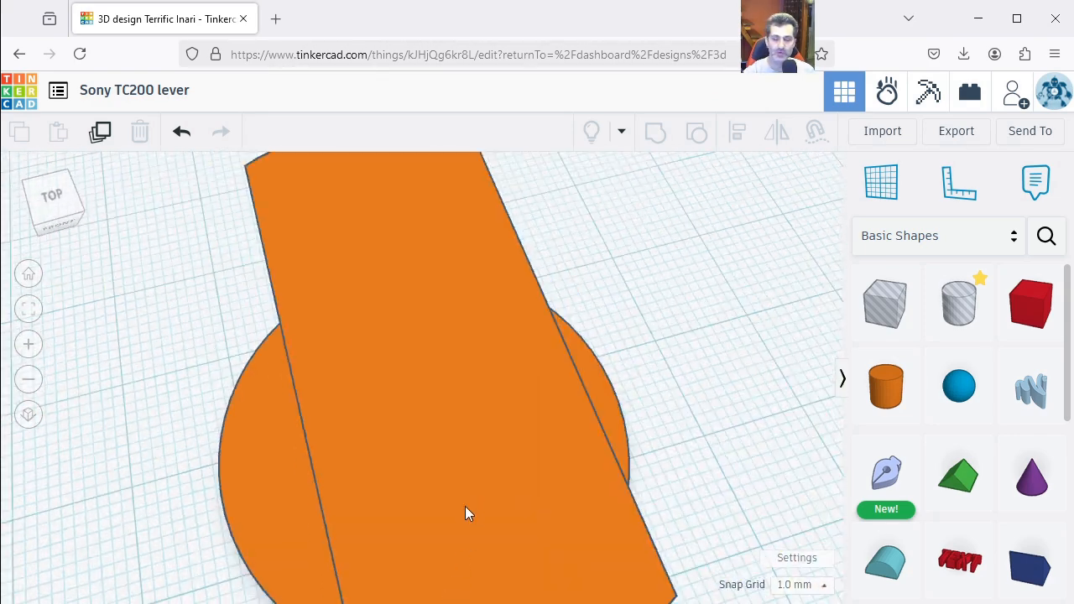
Step: Turn the grouped lever into a hole to see the axle socket inside it
middle_click_drag(561, 569, 526, 513)
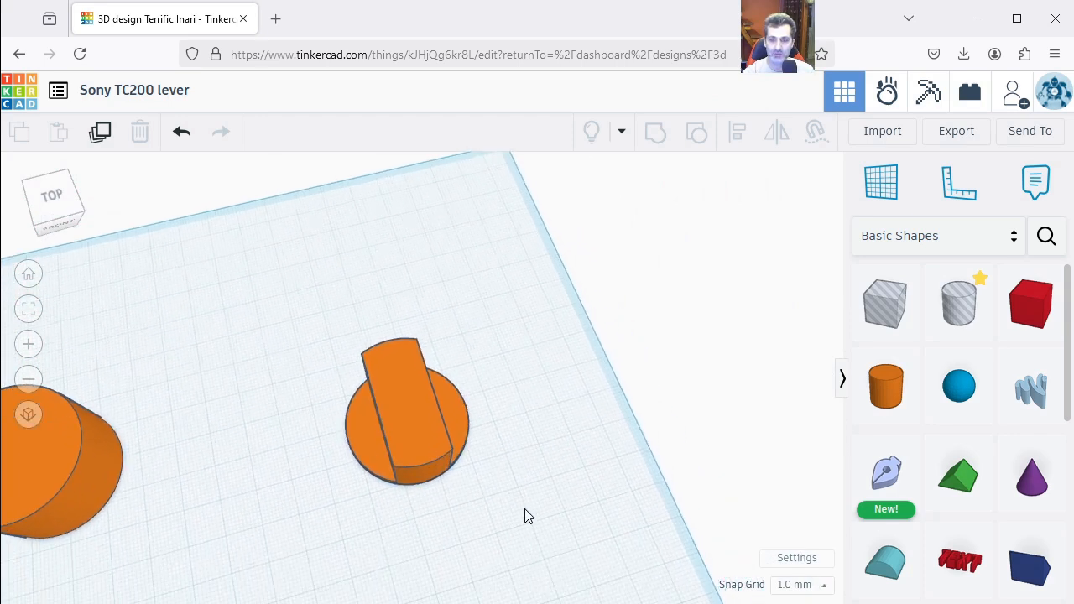
left_click(450, 456)
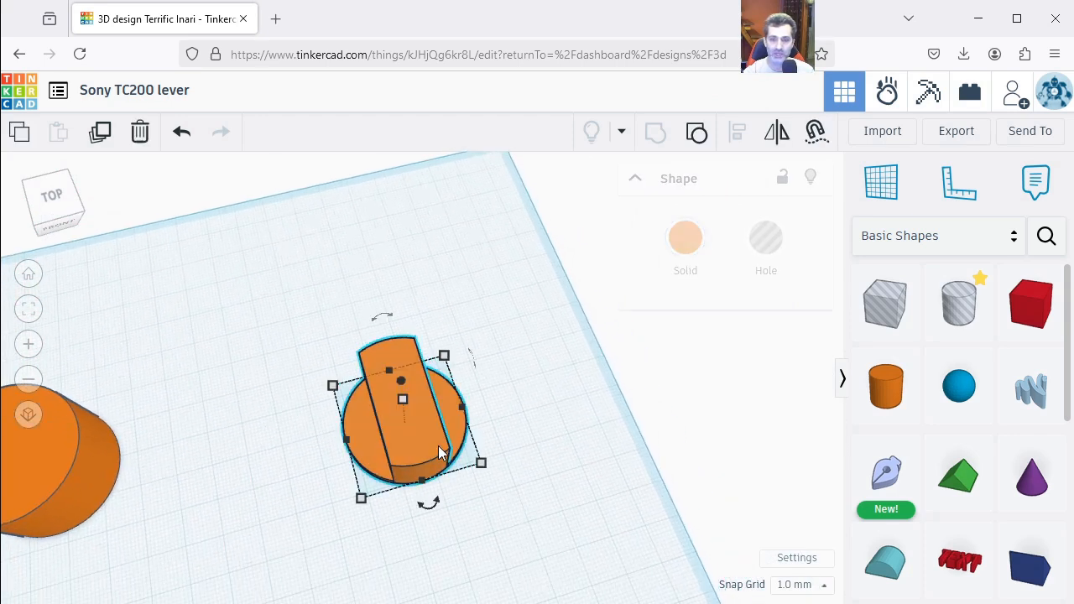
left_click(765, 240)
scroll(469, 500, "up", 3)
right_click_drag(475, 495, 447, 460)
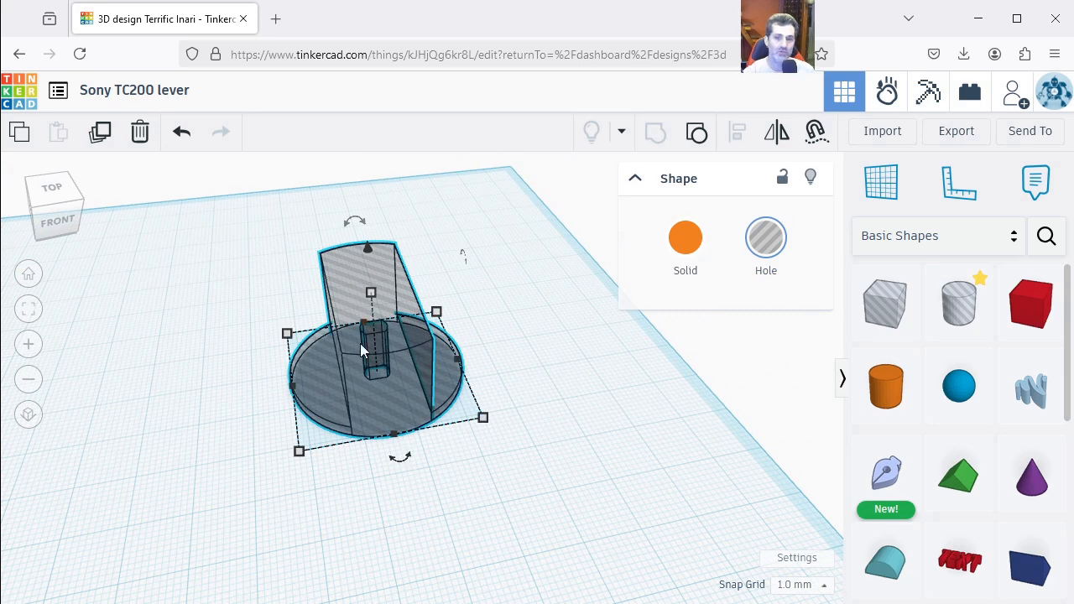
scroll(363, 375, "down", 1)
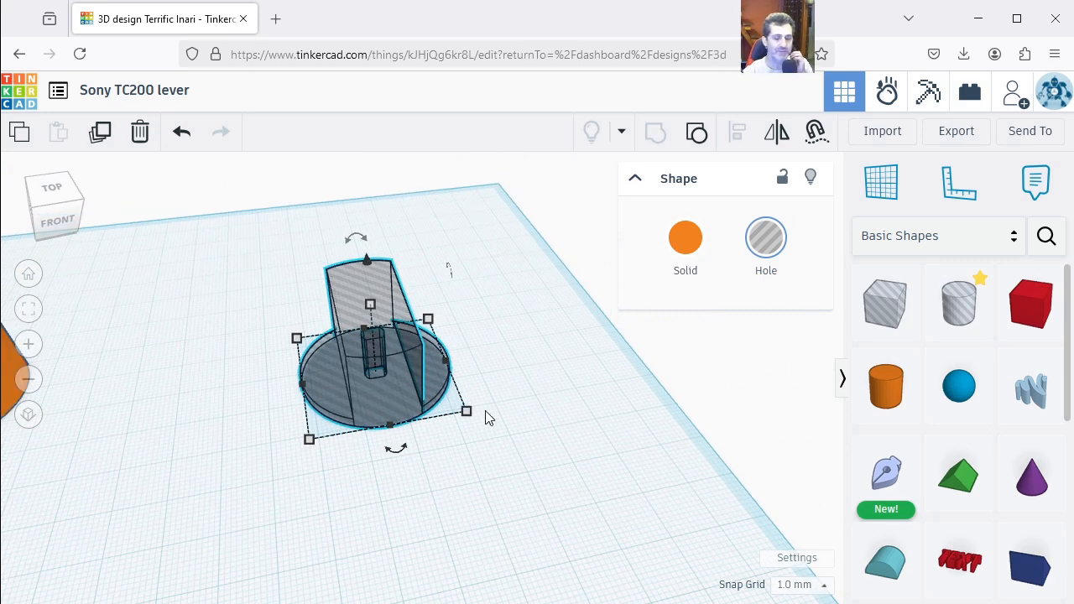
scroll(501, 529, "down", 1)
left_click(497, 526)
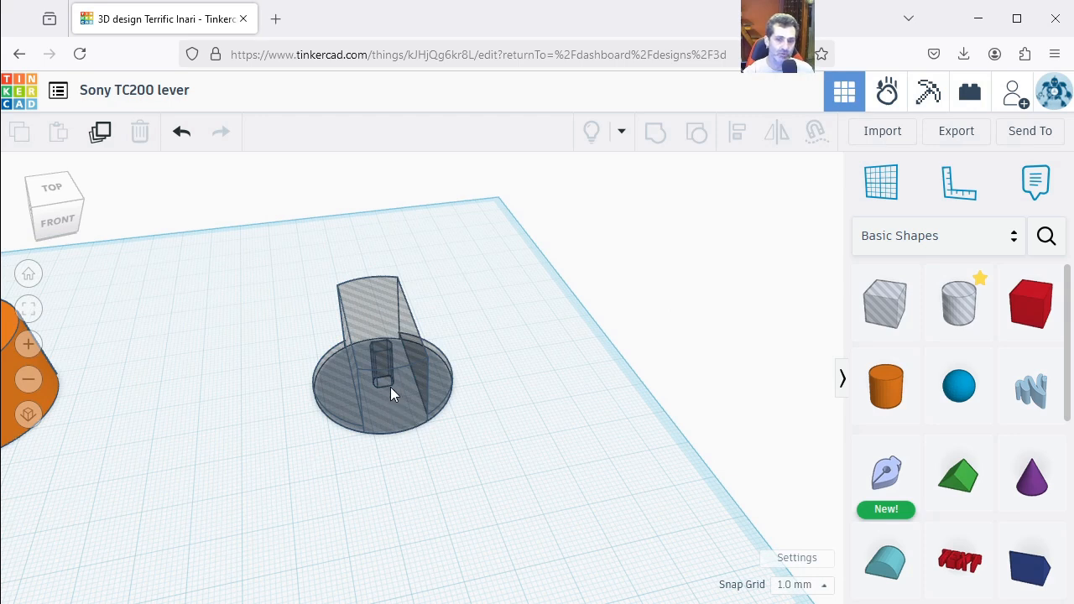
right_click_drag(431, 464, 447, 406)
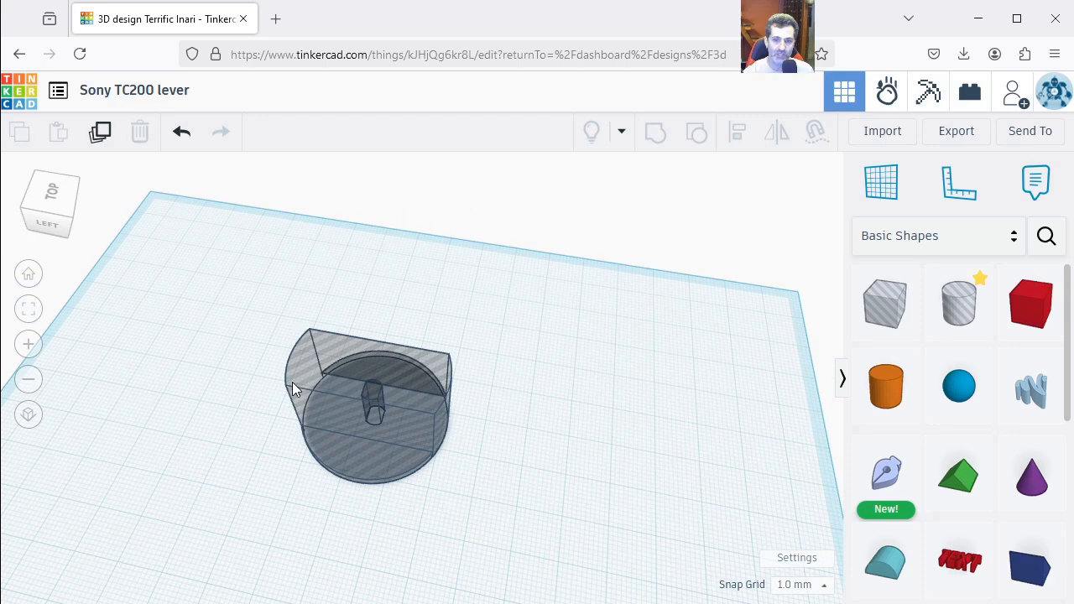
right_click_drag(546, 462, 388, 454)
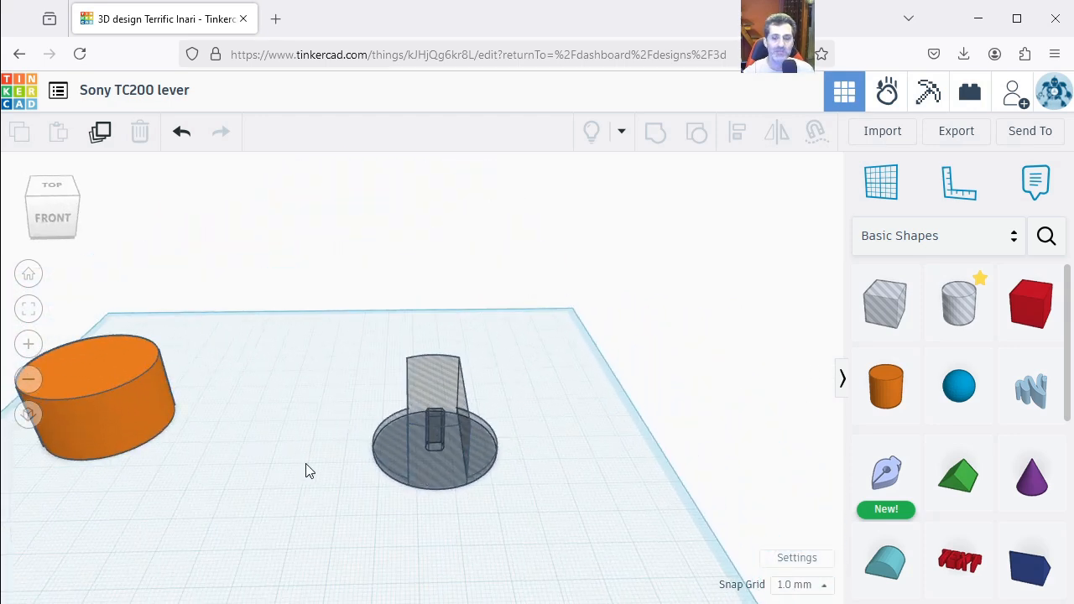
scroll(432, 496, "up", 1)
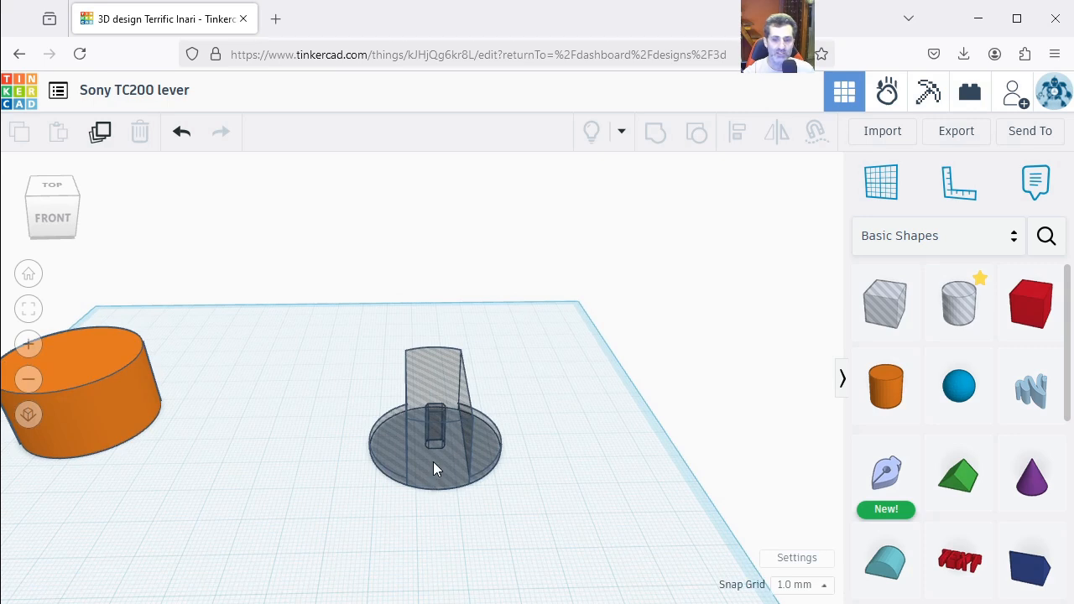
Step: Place a new solid cylinder between the large orange cylinder and the transparent lever, and set its sides to 64
right_click_drag(433, 426, 463, 443)
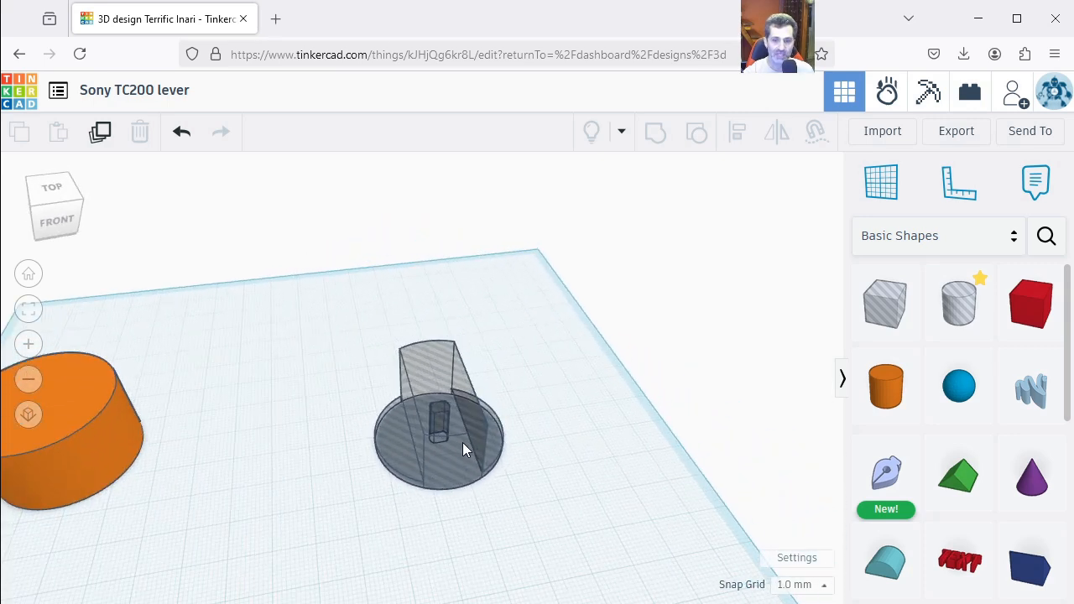
scroll(463, 443, "down", 2)
scroll(560, 493, "down", 1)
right_click_drag(559, 503, 569, 390)
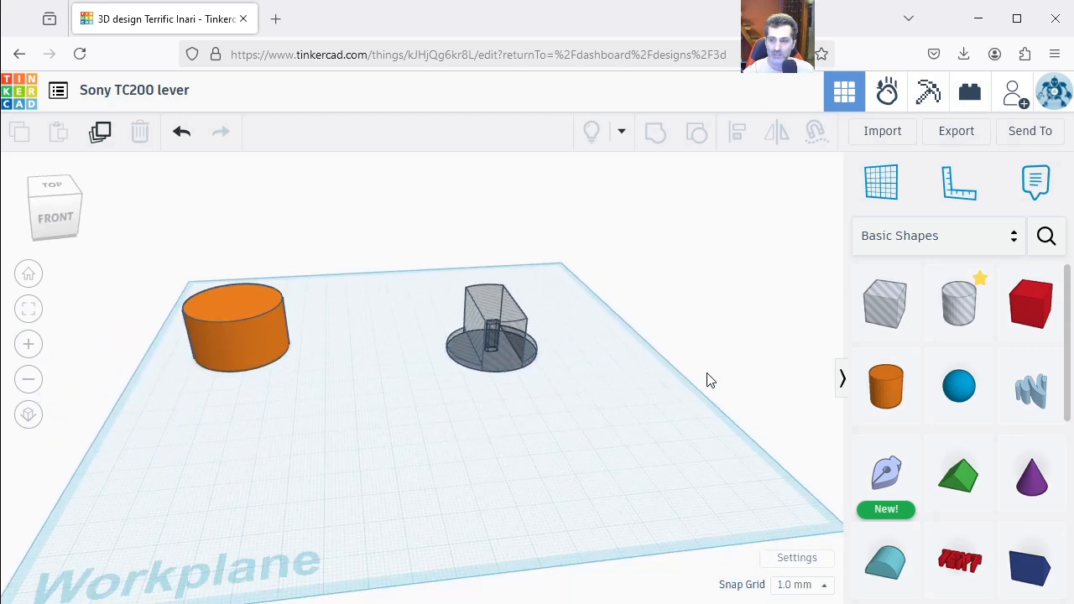
left_click(356, 432)
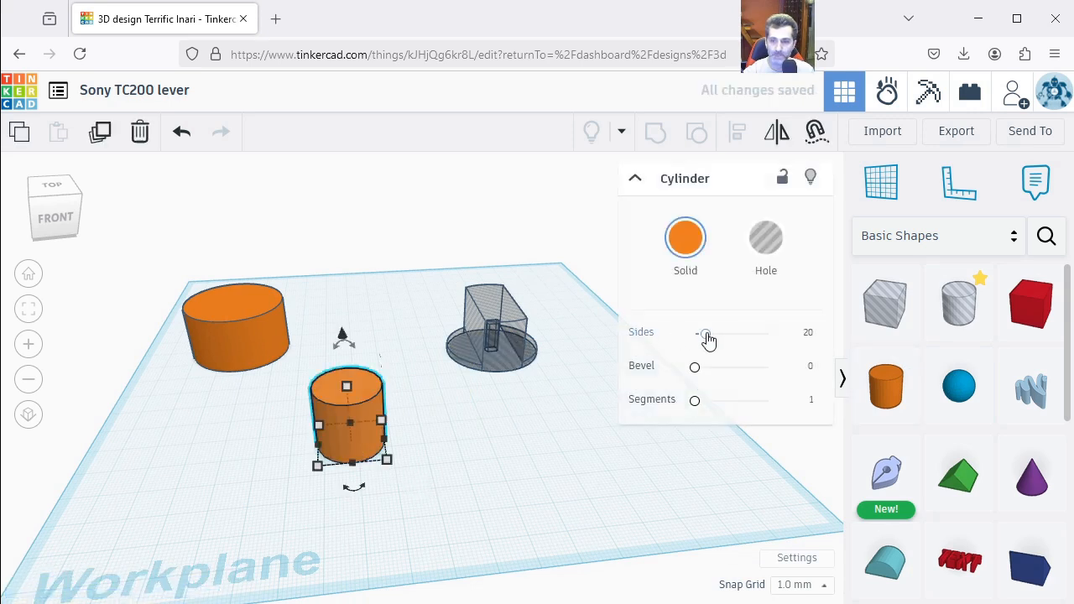
left_click_drag(707, 340, 767, 333)
left_click(537, 441)
Step: Set the new cylinder's length and width to 3 mm each
left_click(370, 454)
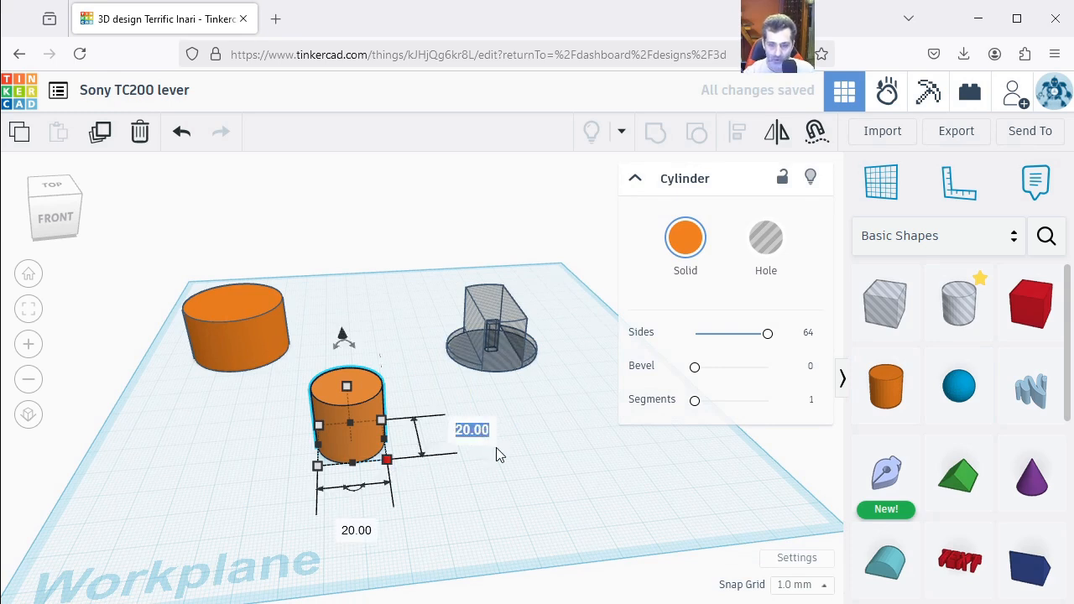
type("3")
key("Return")
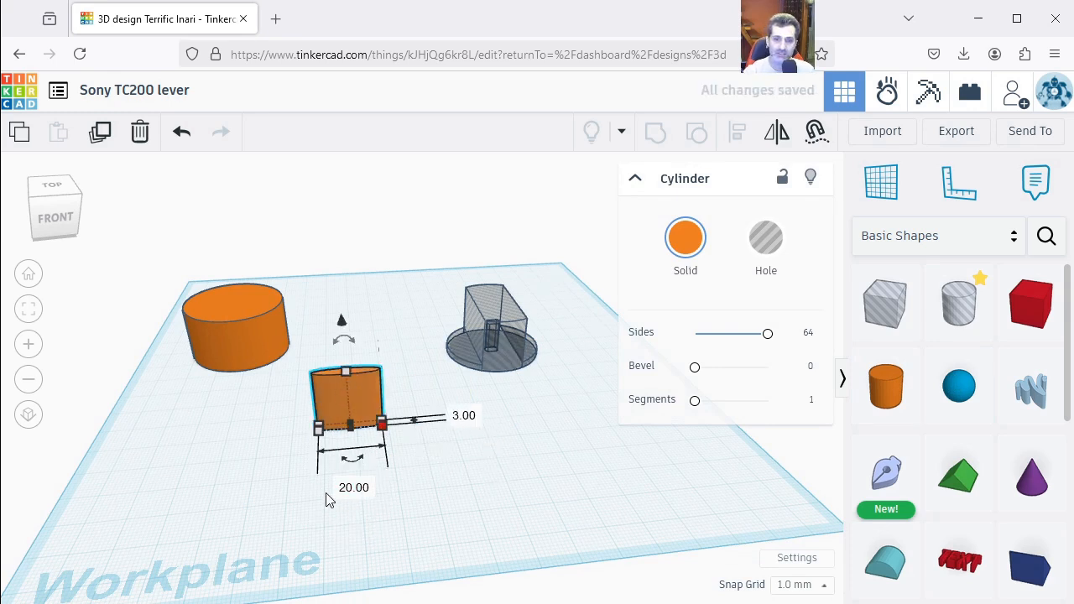
left_click(329, 499)
left_click(365, 393)
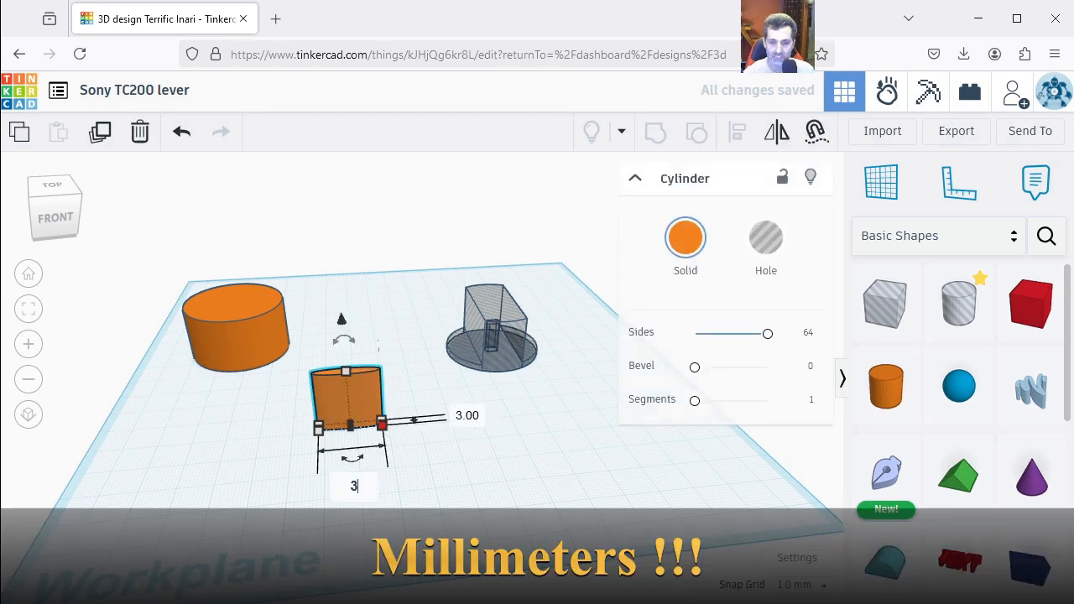
key("Return")
scroll(429, 448, "up", 2)
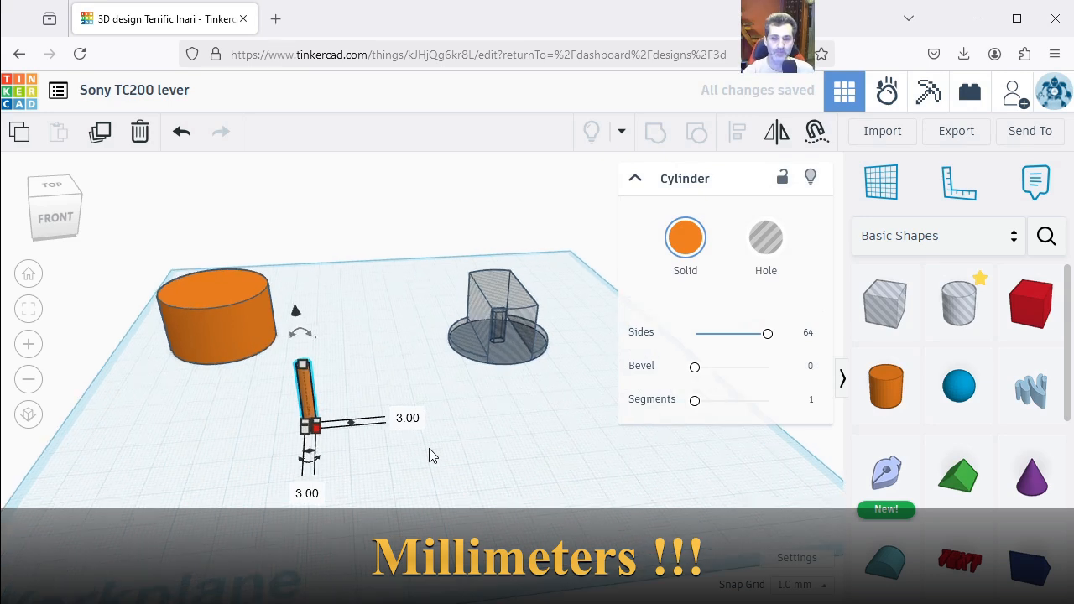
Step: Stretch the 3 mm cylinder upward into a tall thin rod
left_click(307, 372)
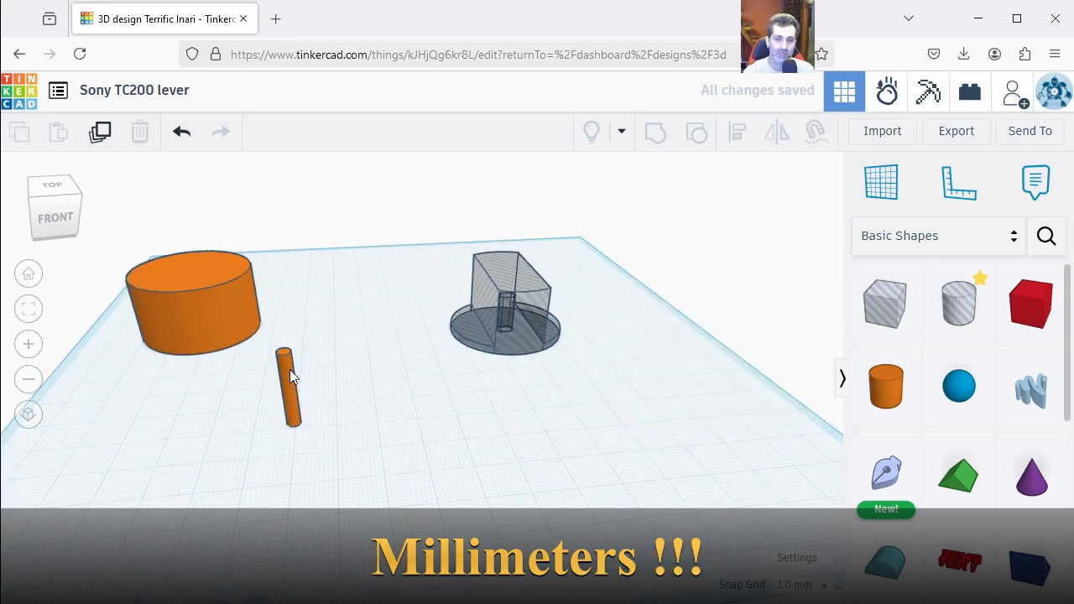
left_click(278, 356)
left_click_drag(279, 355, 256, 160)
left_click(460, 398)
Step: Move the upright thin rod across the workplane by about 27 mm in one direction and -4 mm in the other
right_click_drag(399, 406, 193, 452)
middle_click_drag(388, 335, 317, 467)
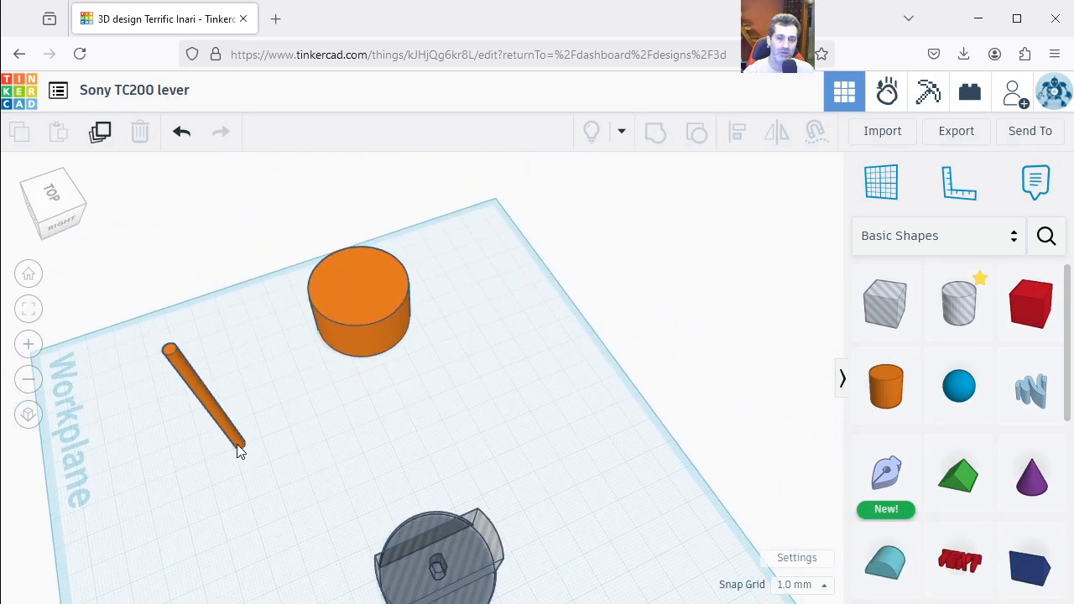
left_click_drag(237, 450, 271, 514)
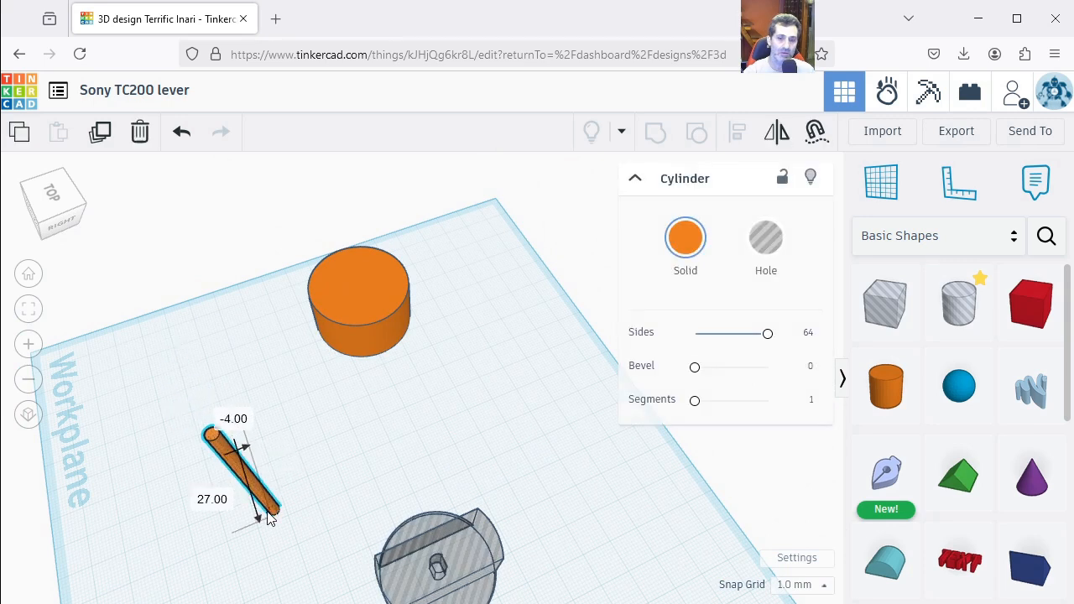
left_click(339, 544)
right_click_drag(271, 540, 258, 503)
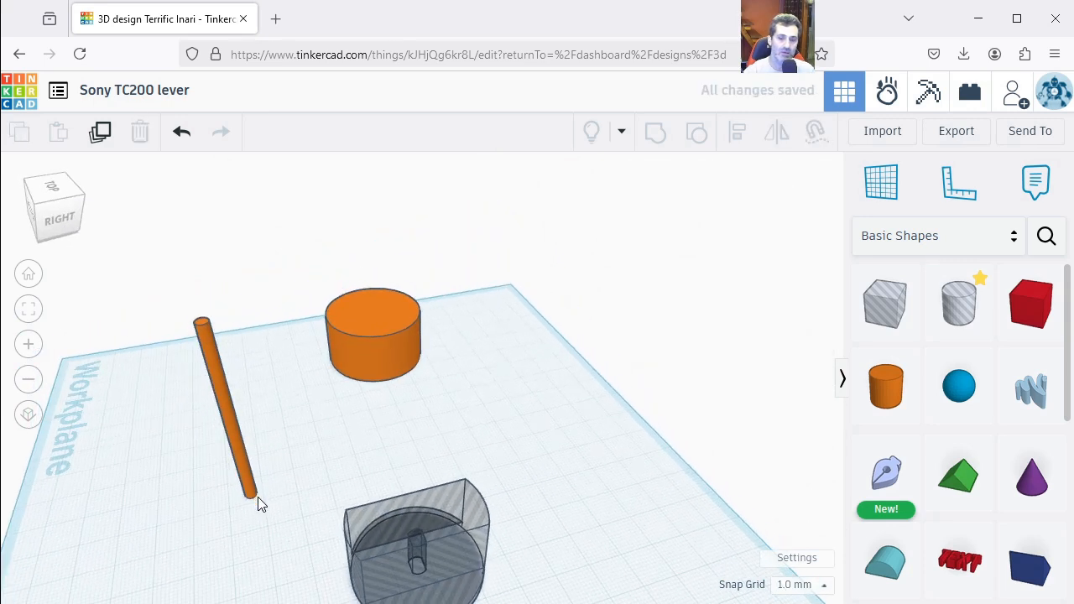
left_click(249, 481)
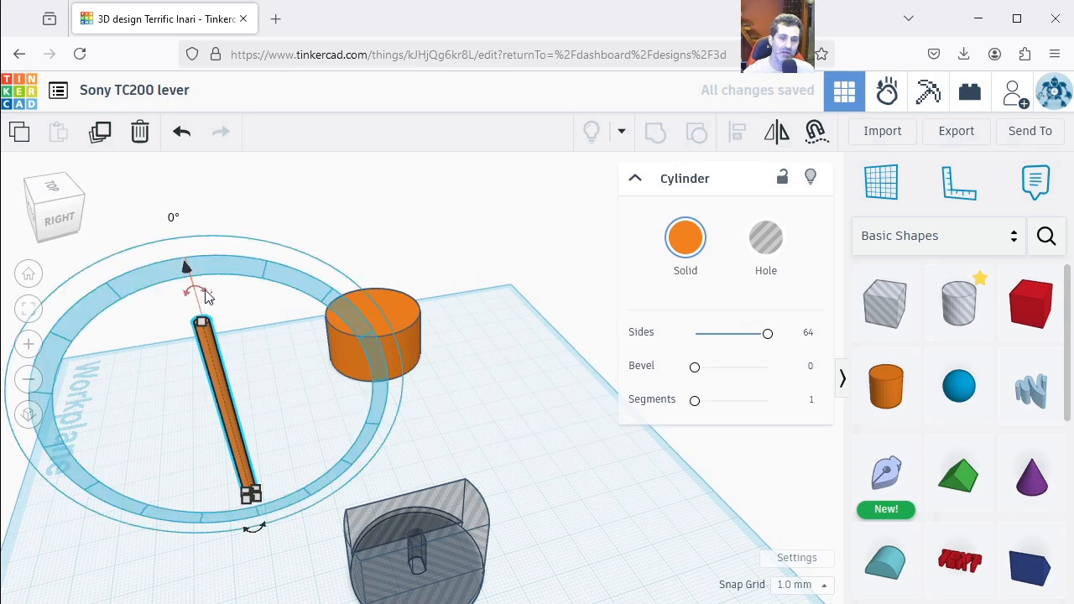
left_click_drag(192, 293, 426, 382)
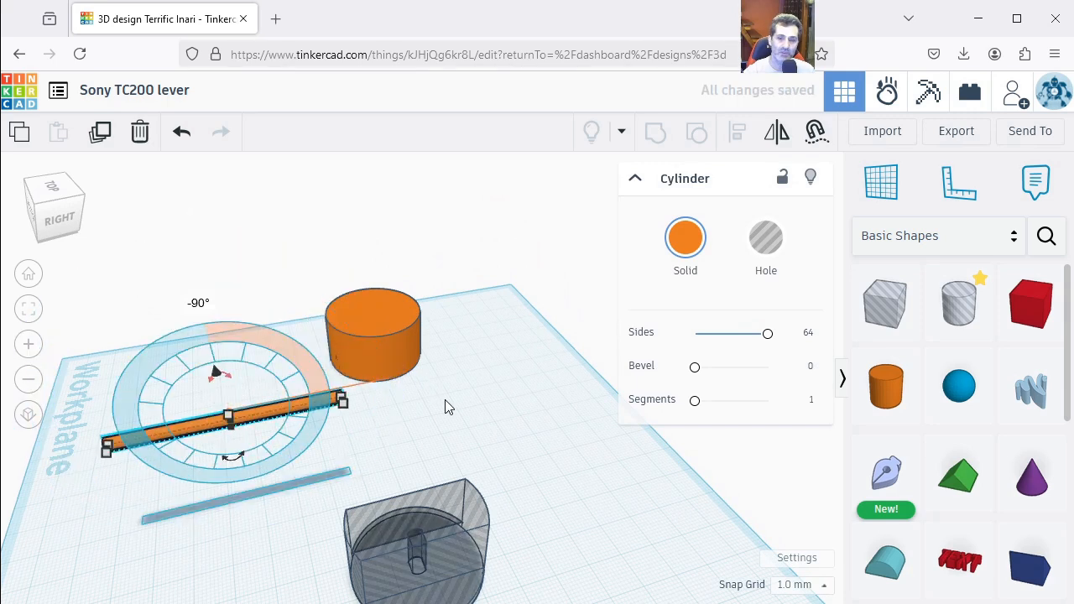
scroll(442, 424, "up", 3)
left_click(403, 452)
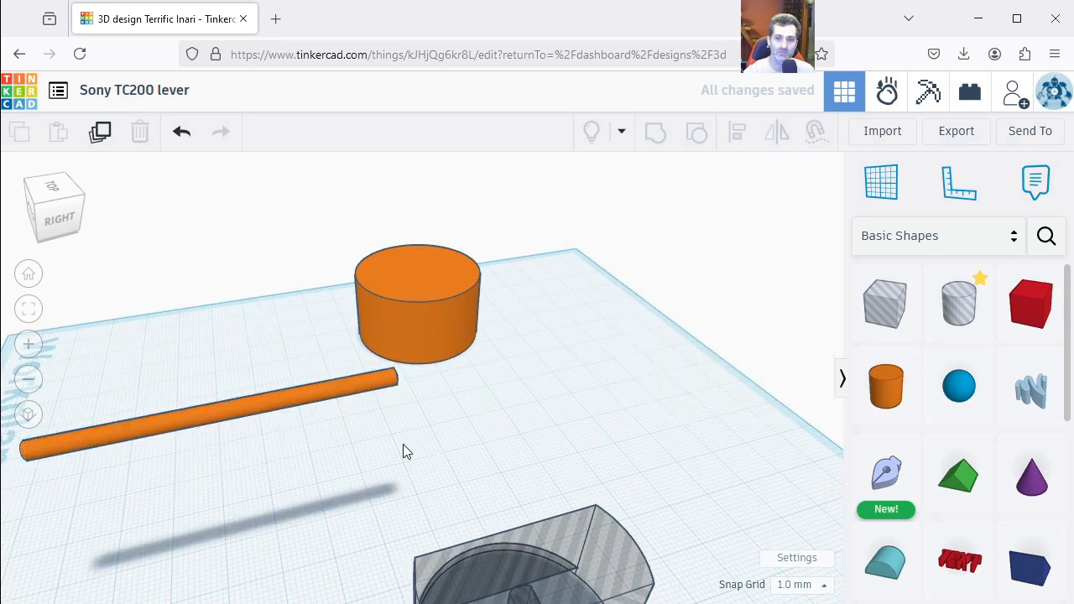
left_click(180, 134)
left_click(210, 351)
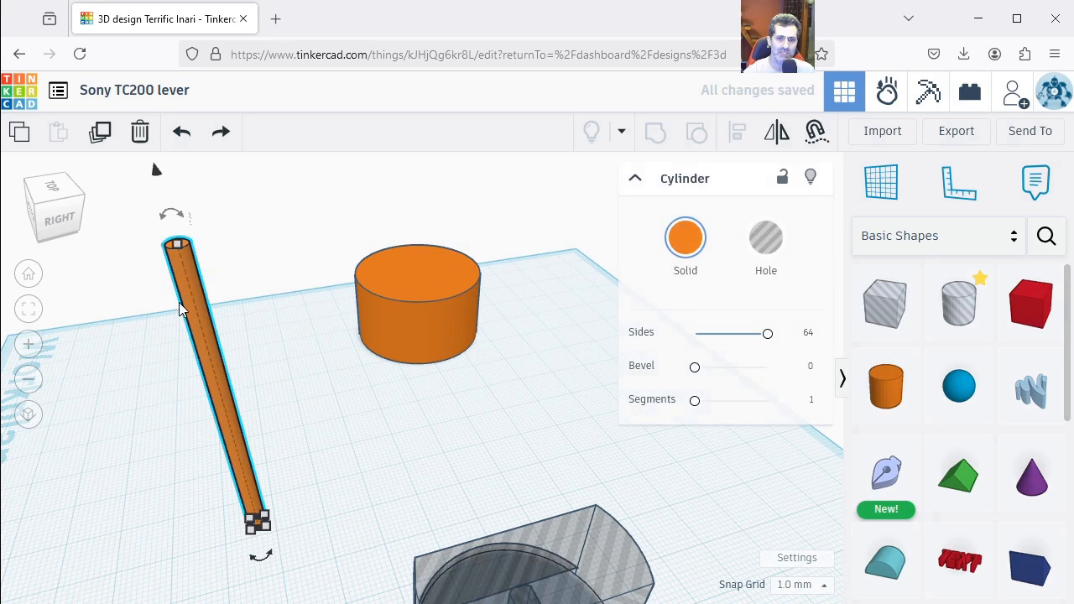
left_click_drag(172, 212, 450, 369)
scroll(538, 404, "down", 2)
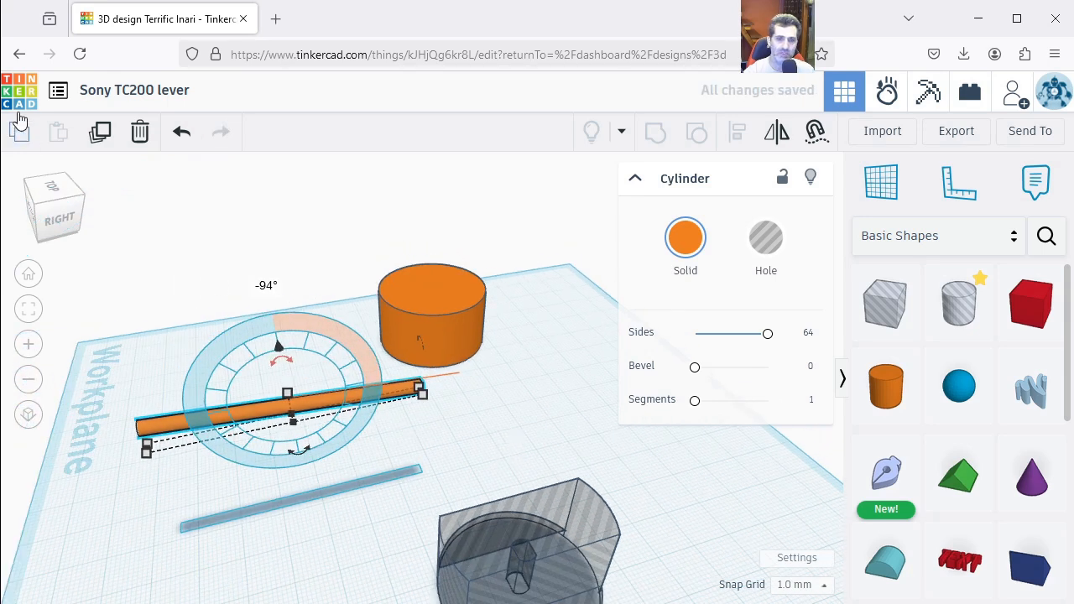
left_click(183, 134)
Step: Rotate the thin rod to lie horizontally and position it between the large orange cylinder and the transparent lever
left_click_drag(258, 258, 454, 364)
left_click(324, 451)
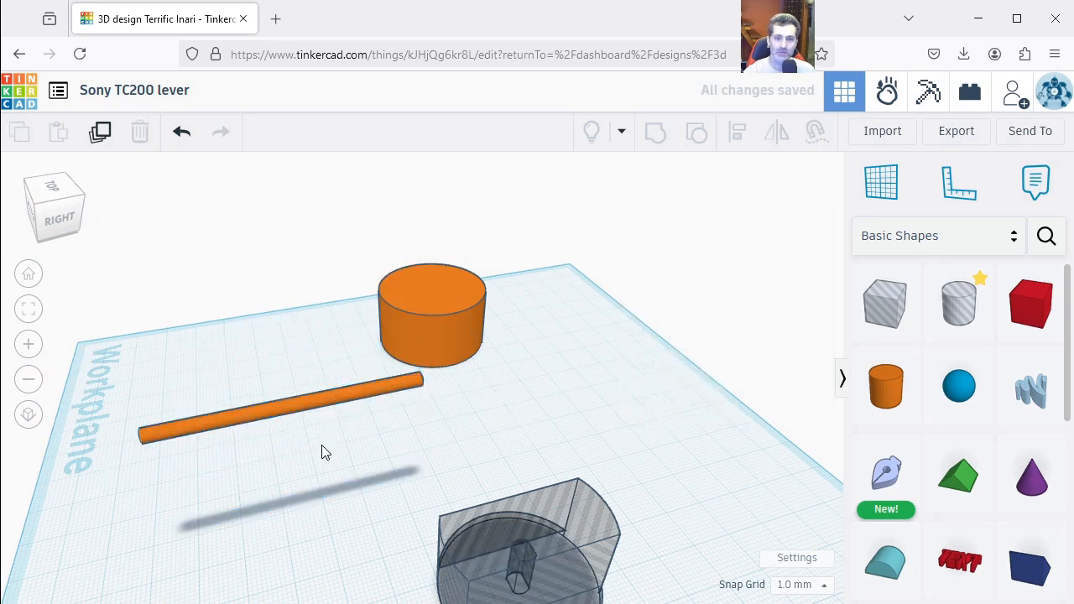
scroll(218, 462, "up", 2)
scroll(283, 442, "down", 2)
right_click_drag(305, 509, 452, 491)
left_click_drag(351, 514, 409, 495)
left_click(546, 527)
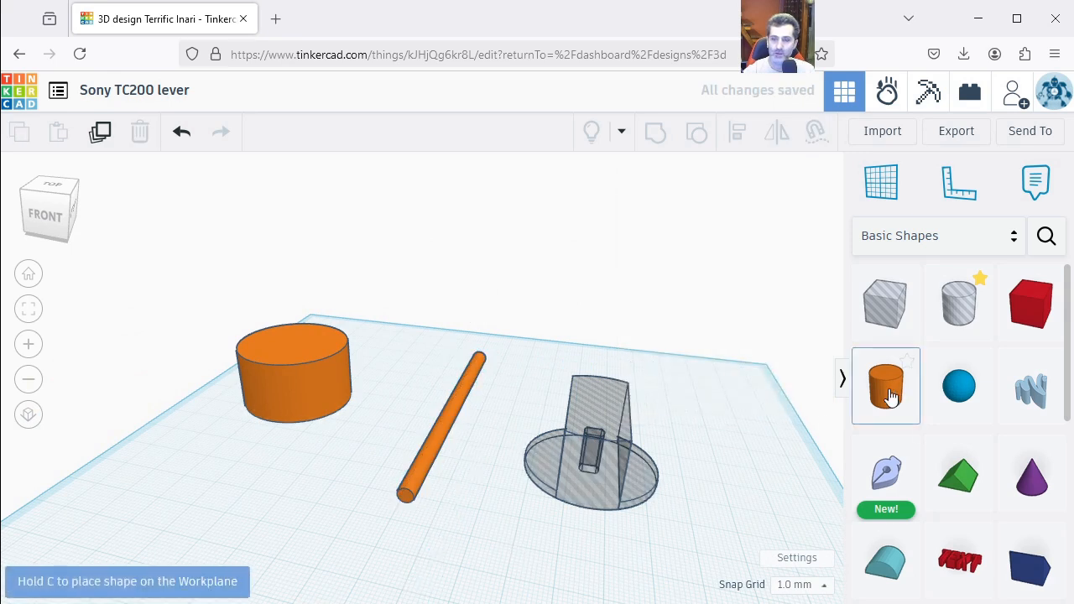
Step: Add another solid cylinder near the large orange one and set its length and width to 6 mm each
left_click_drag(884, 396, 306, 574)
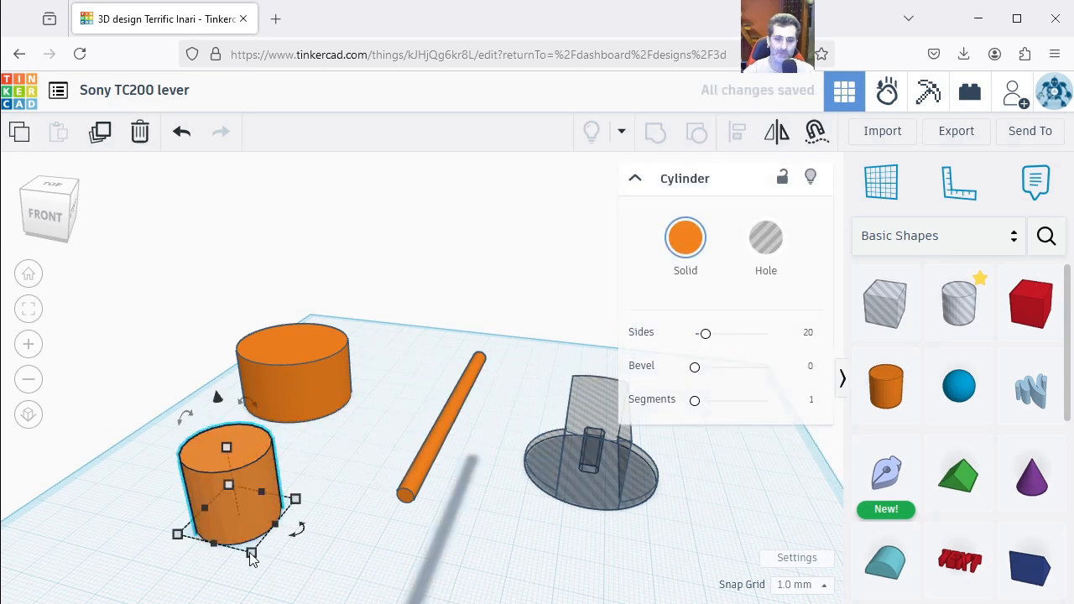
scroll(322, 470, "down", 2)
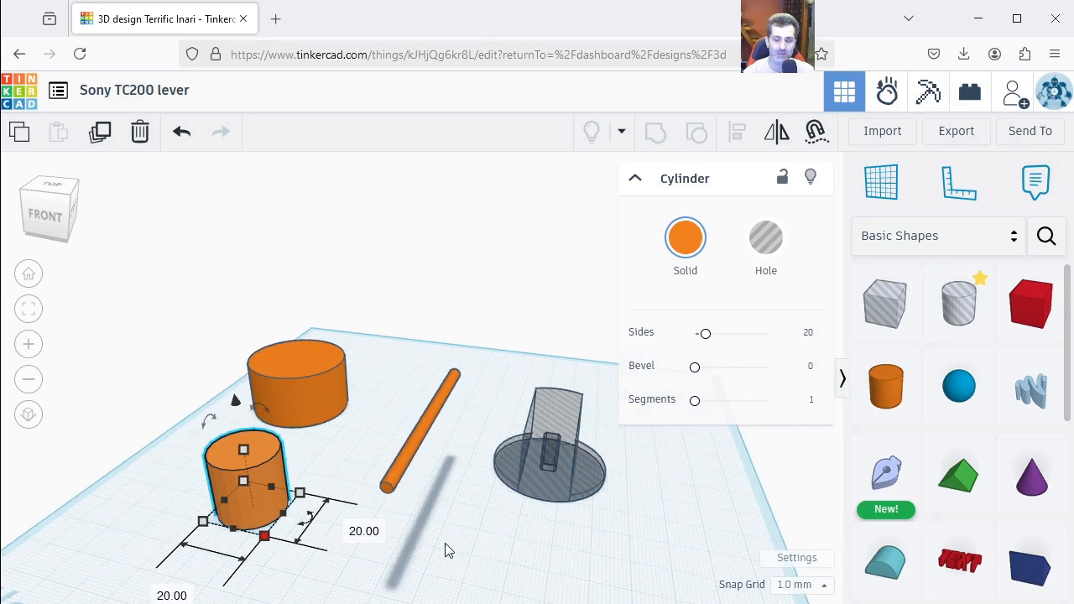
scroll(324, 566, "up", 5)
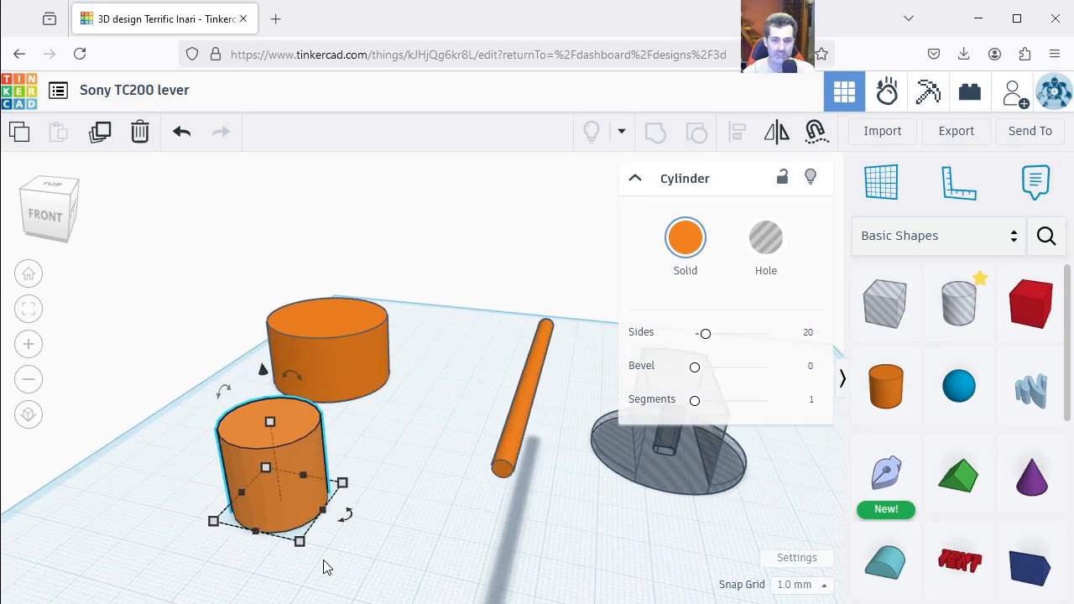
scroll(329, 540, "down", 4)
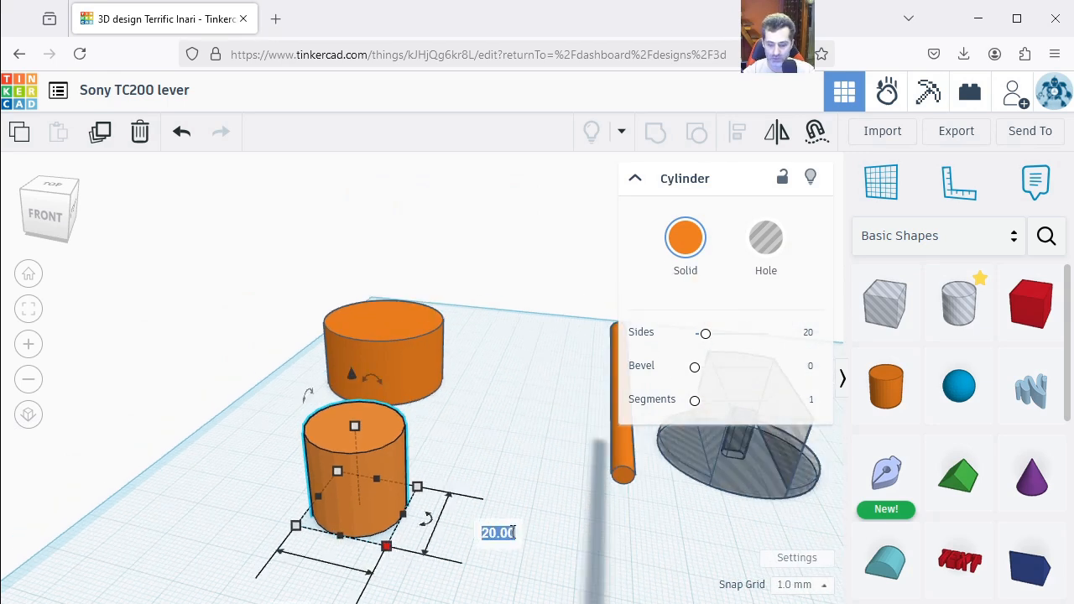
key("Return")
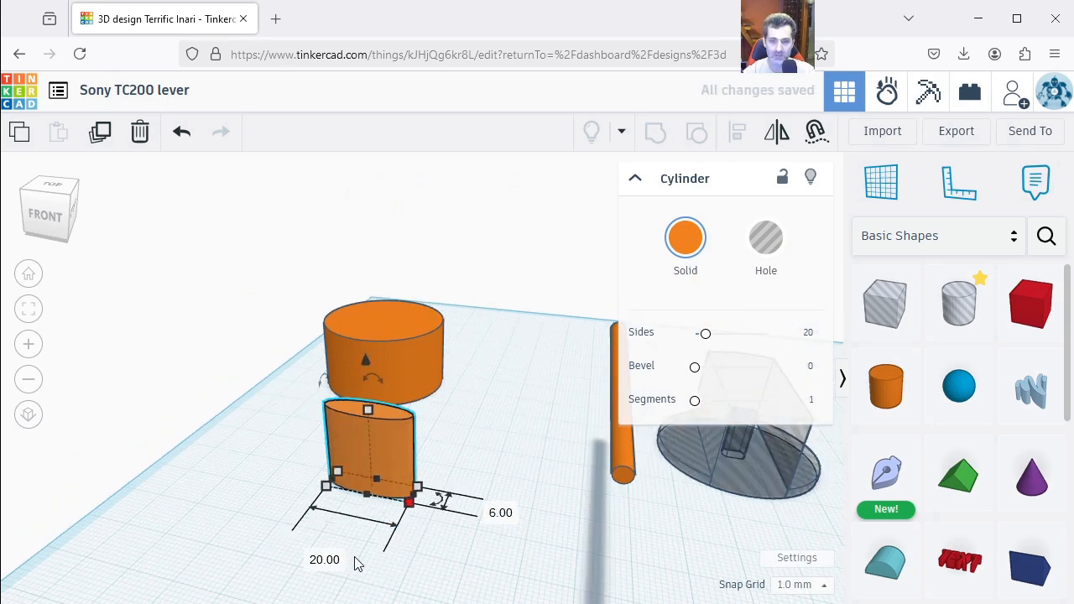
type("6")
key("Return")
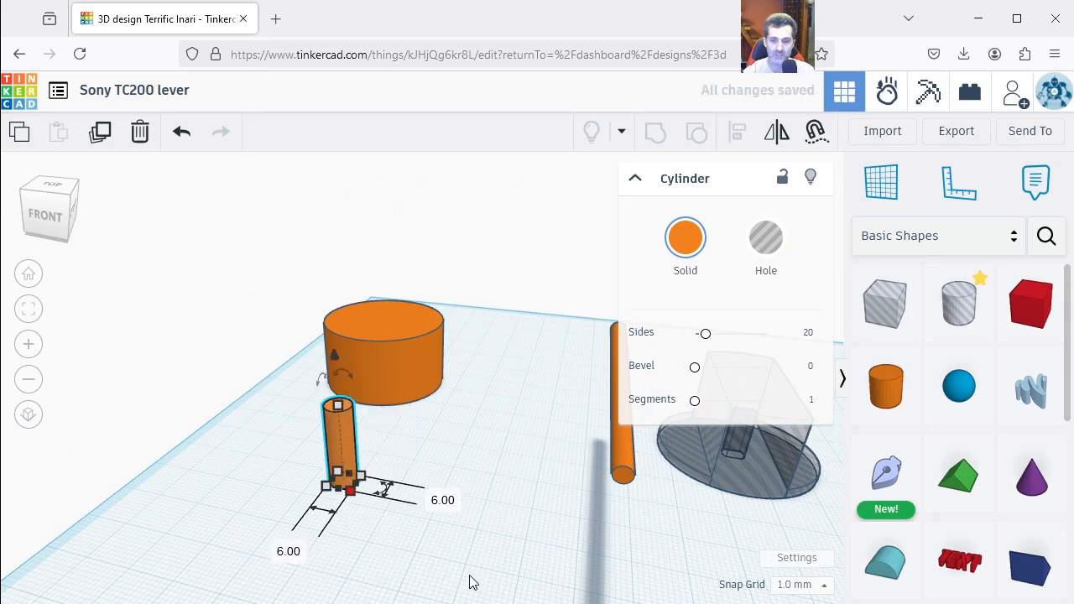
left_click(403, 527)
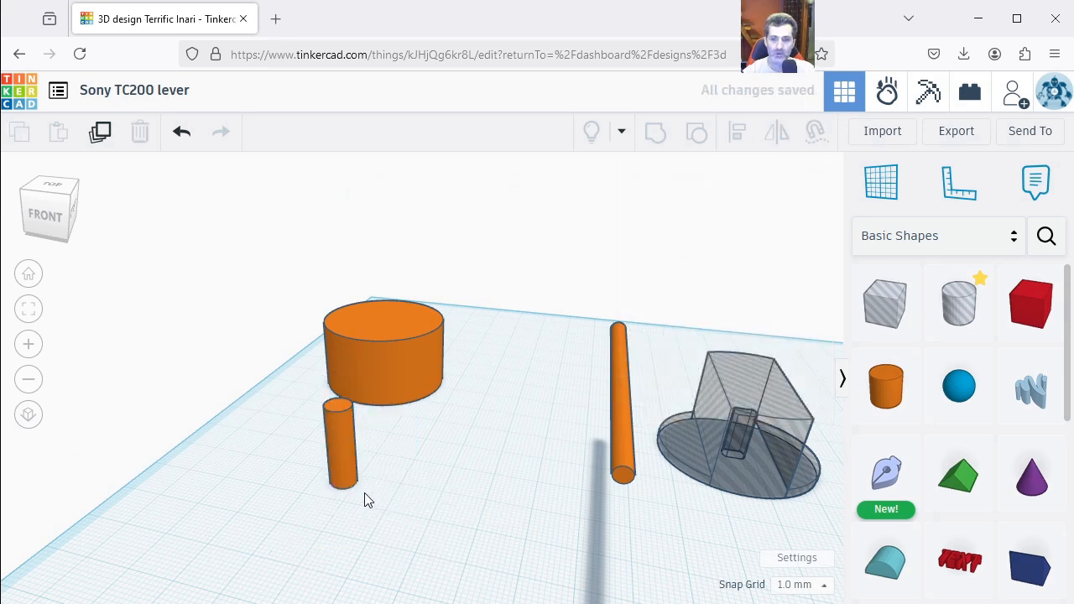
Step: Stretch the 6 mm cylinder upward to a height of 64 mm
right_click_drag(403, 515, 300, 434)
left_click(316, 434)
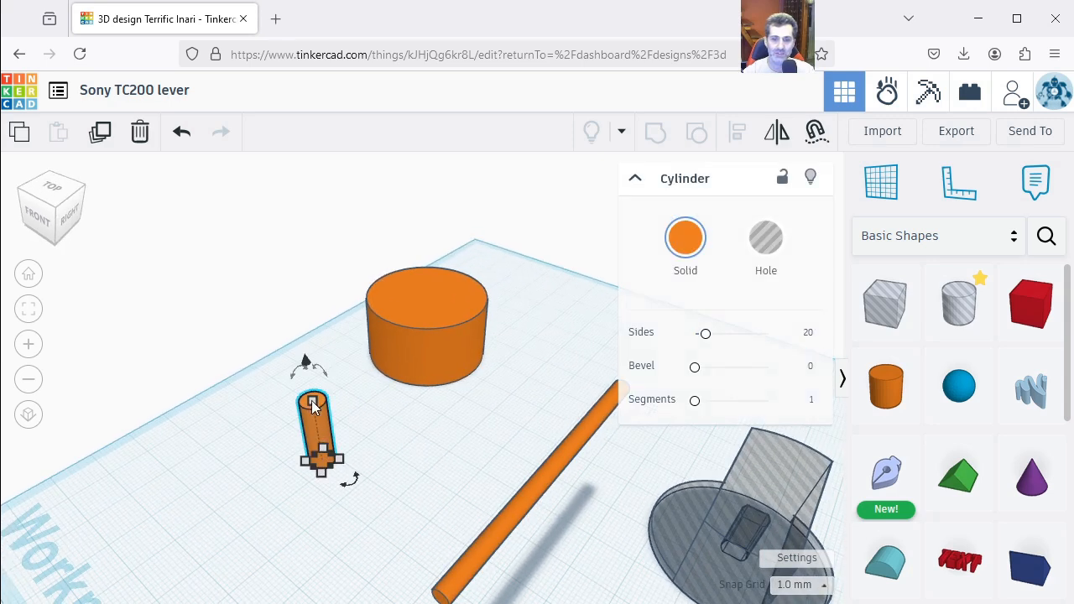
left_click_drag(312, 405, 273, 220)
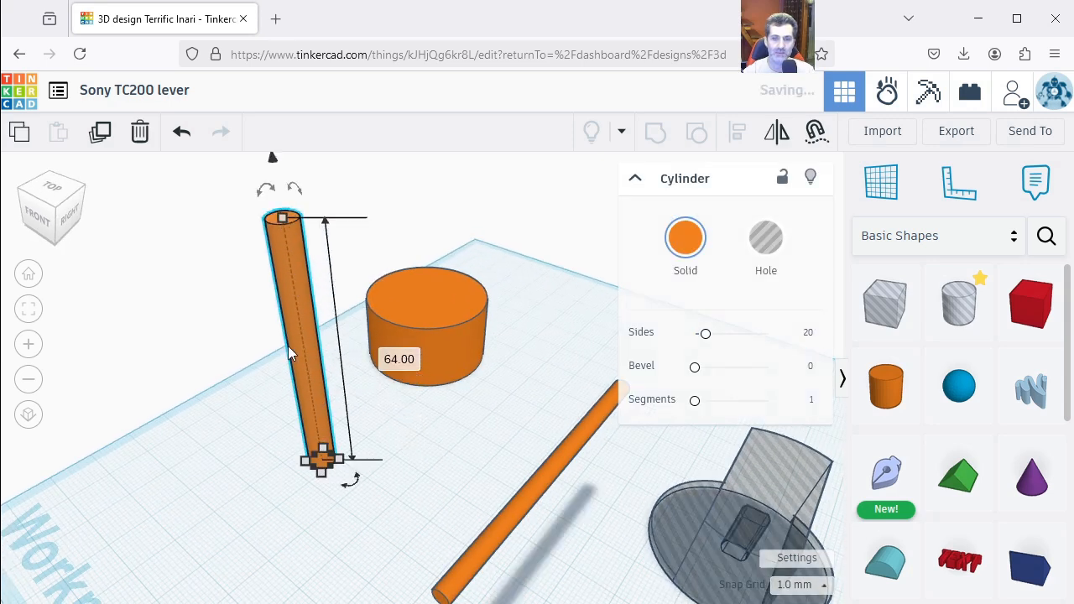
scroll(288, 346, "down", 2)
scroll(202, 452, "down", 1)
left_click(353, 483)
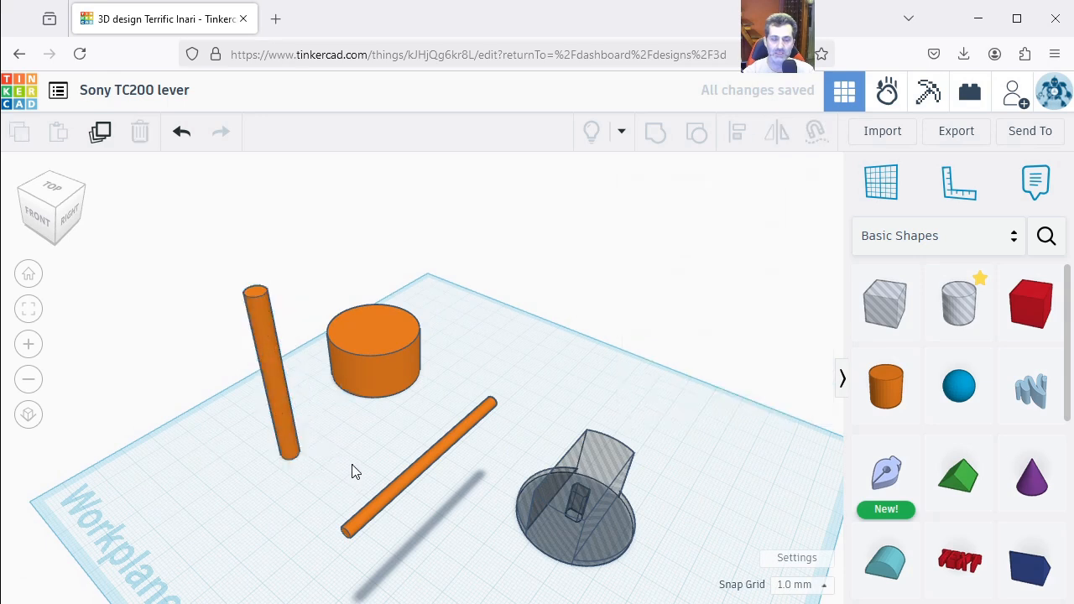
Step: Rotate the 6 mm rod to lie horizontally and move it beside the thin rod, parallel to it
middle_click_drag(349, 490, 301, 525)
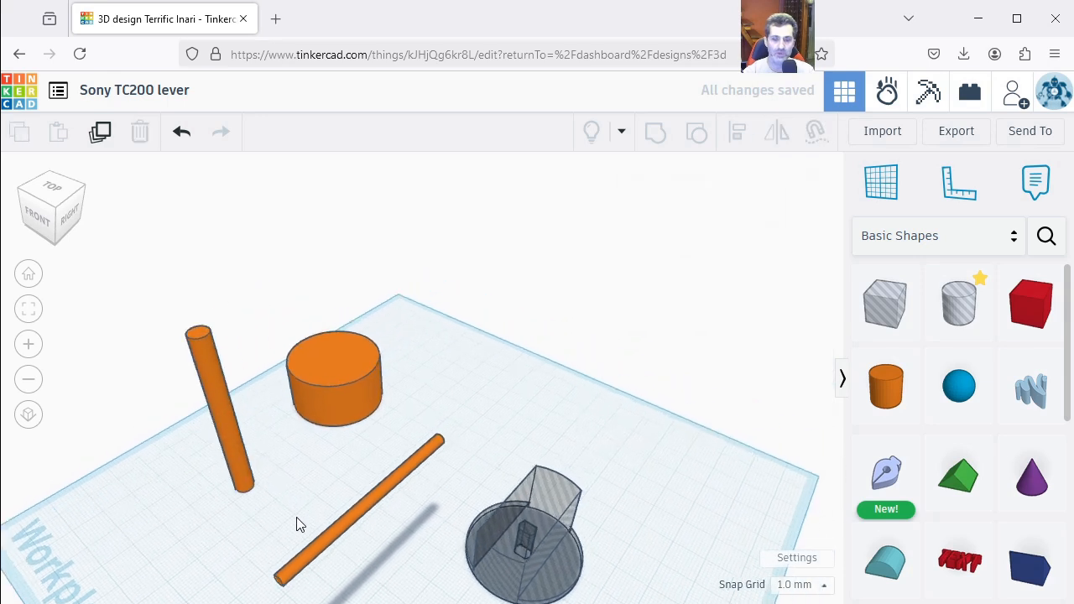
left_click(240, 486)
scroll(309, 480, "down", 1)
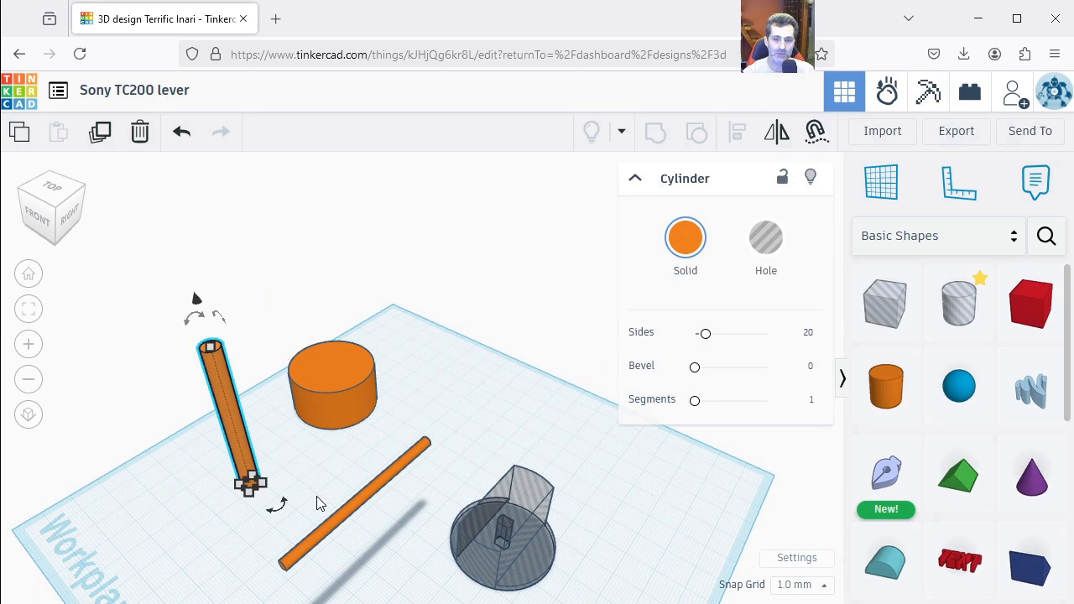
left_click(318, 503)
right_click_drag(298, 506, 210, 409)
left_click_drag(202, 414, 132, 437)
mouse_move(90, 299)
left_click_drag(89, 302, 256, 369)
left_click(283, 423)
left_click_drag(176, 413, 304, 508)
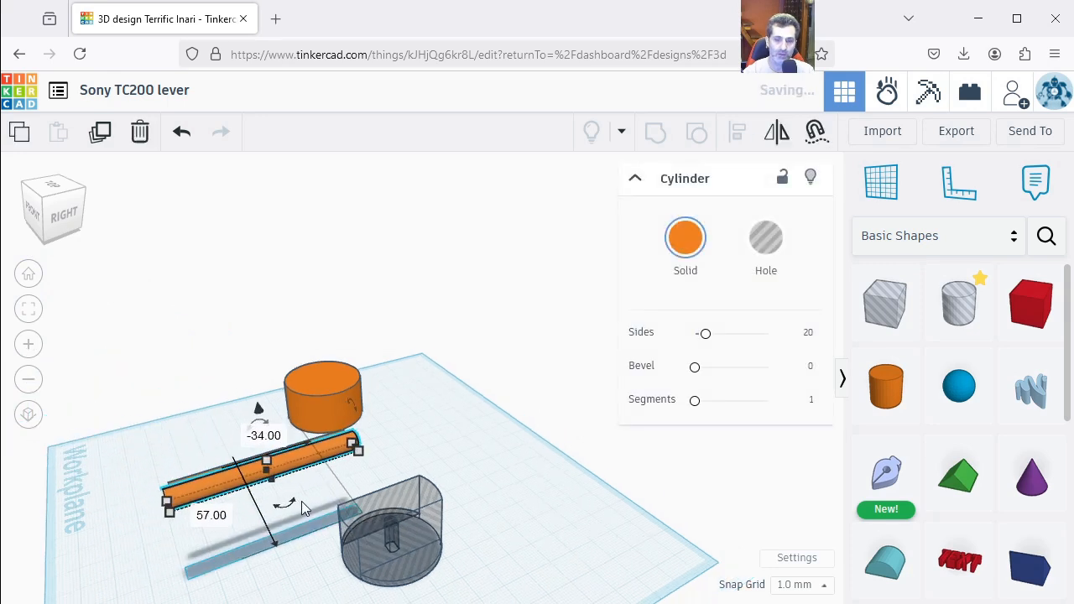
left_click(130, 565)
Step: Lower the thin rod by 16 mm to 13 mm above the workplane, and move it over so it enters the transparent lever
right_click_drag(120, 559, 320, 499)
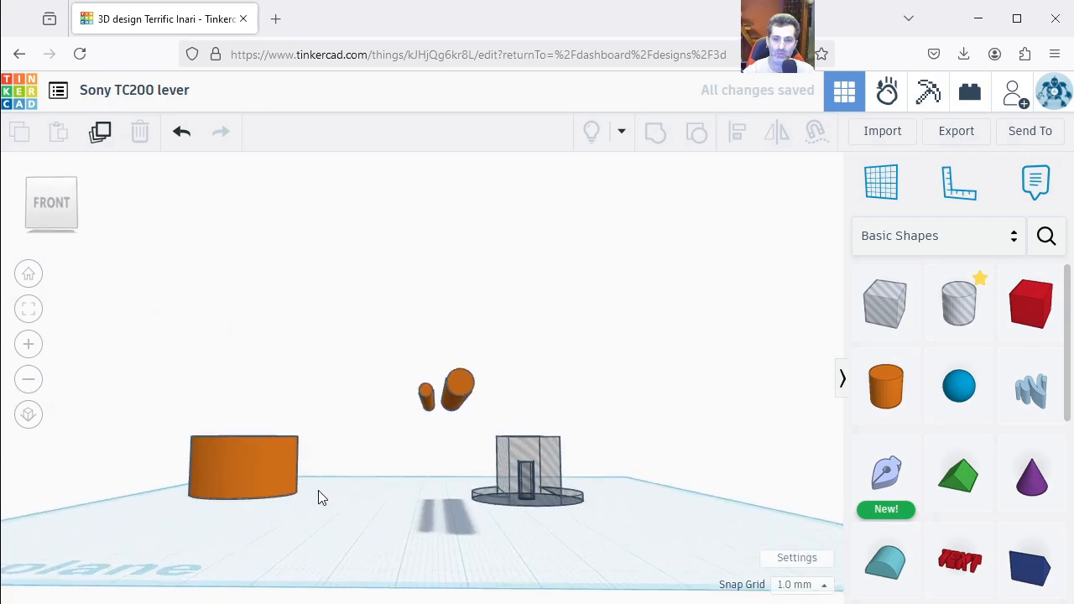
left_click(430, 402)
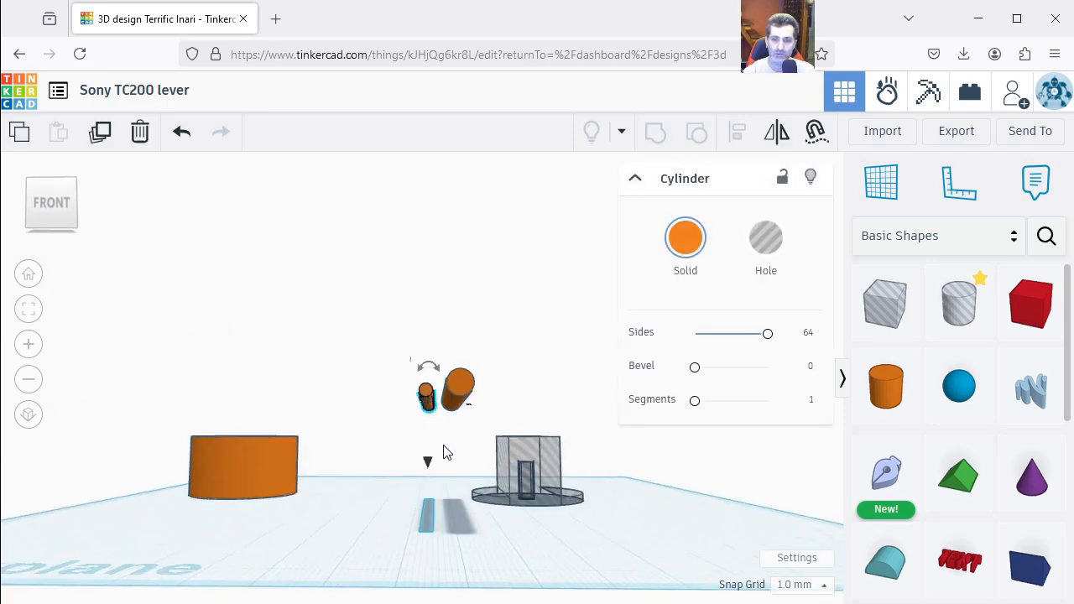
right_click_drag(446, 473, 428, 457)
left_click_drag(426, 356, 428, 409)
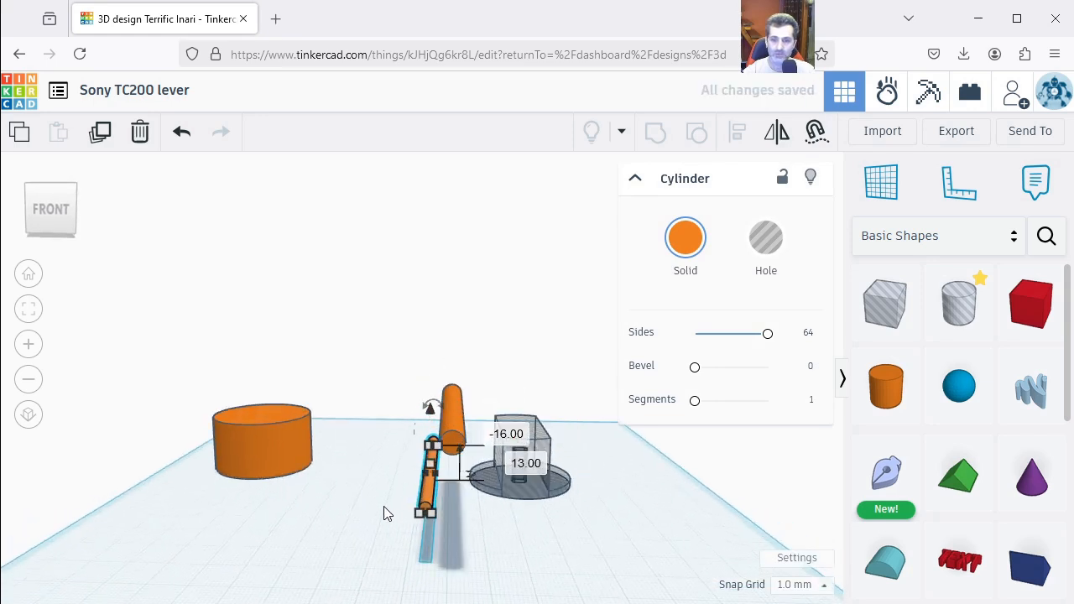
left_click_drag(426, 501, 533, 518)
scroll(523, 515, "up", 10)
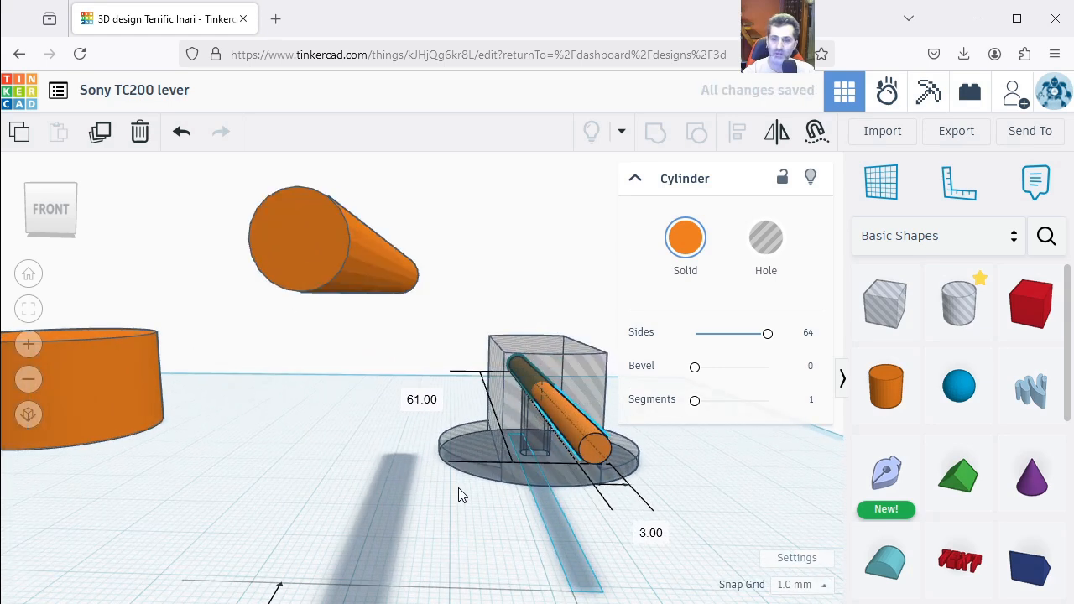
Step: Slide the thin rod lengthwise through the transparent lever and lower it by 6 mm to 7 mm above the workplane
right_click_drag(555, 497, 565, 498)
right_click_drag(499, 494, 529, 504)
left_click_drag(566, 446, 491, 451)
left_click_drag(345, 392, 348, 428)
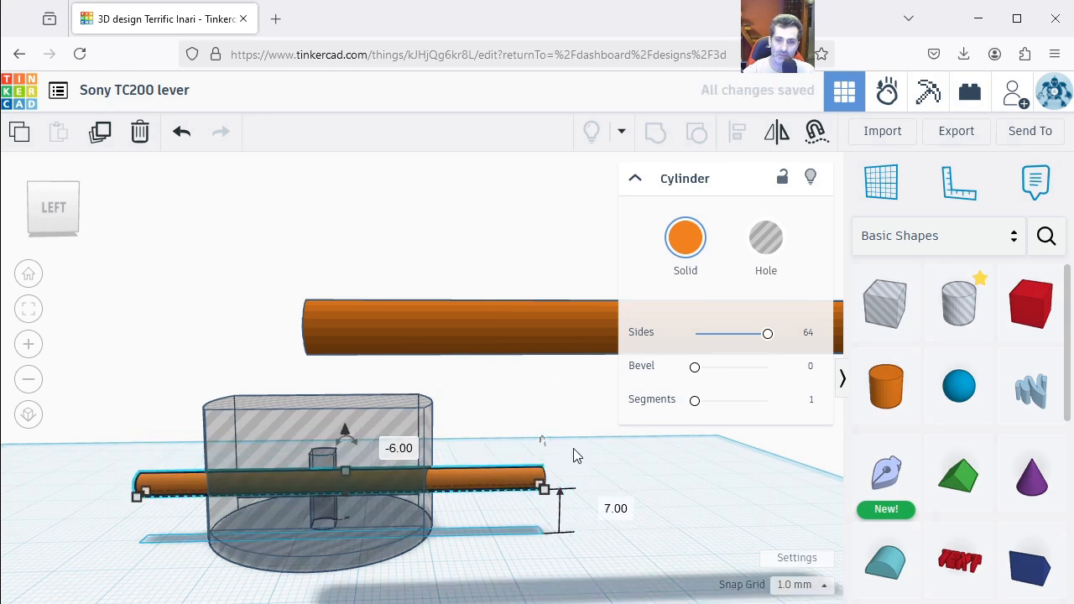
left_click(612, 473)
right_click_drag(612, 472, 378, 468)
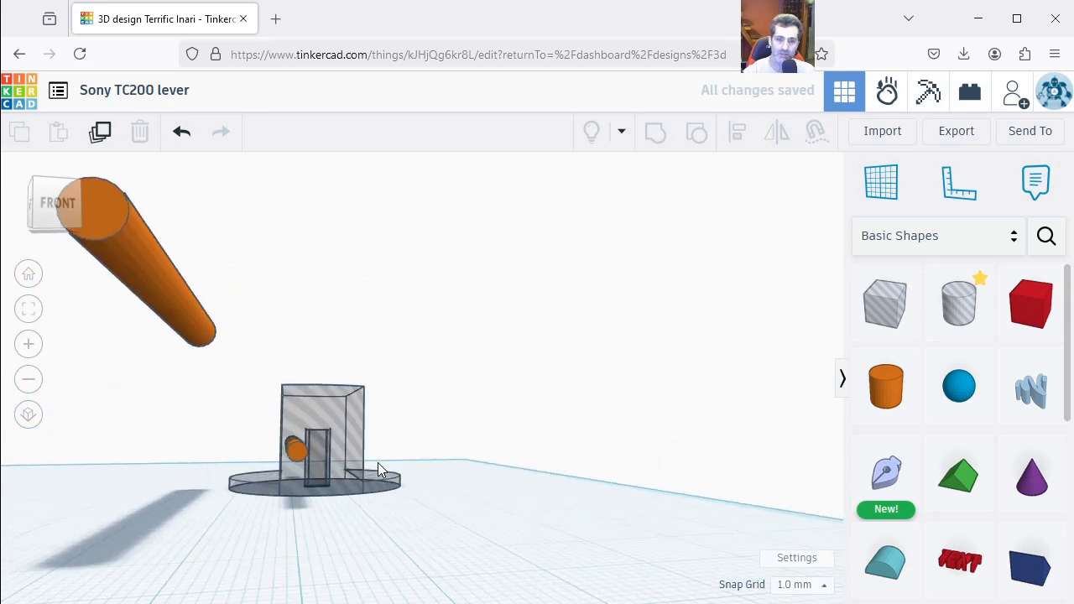
Step: Move the thin rod sideways so it passes through the middle of the axle socket
left_click(301, 453)
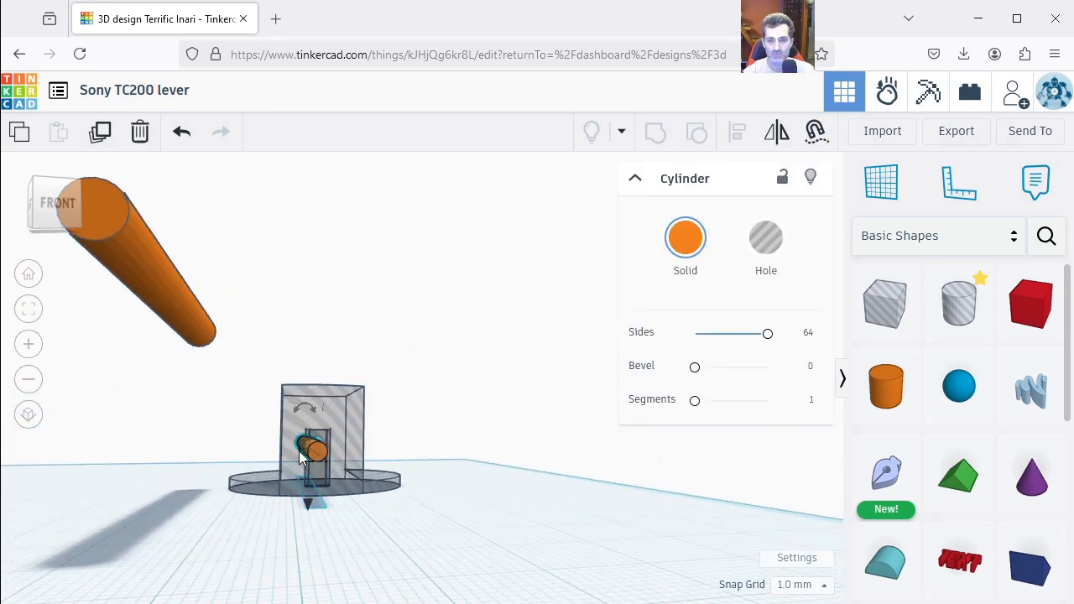
left_click(560, 561)
right_click_drag(566, 551, 525, 561)
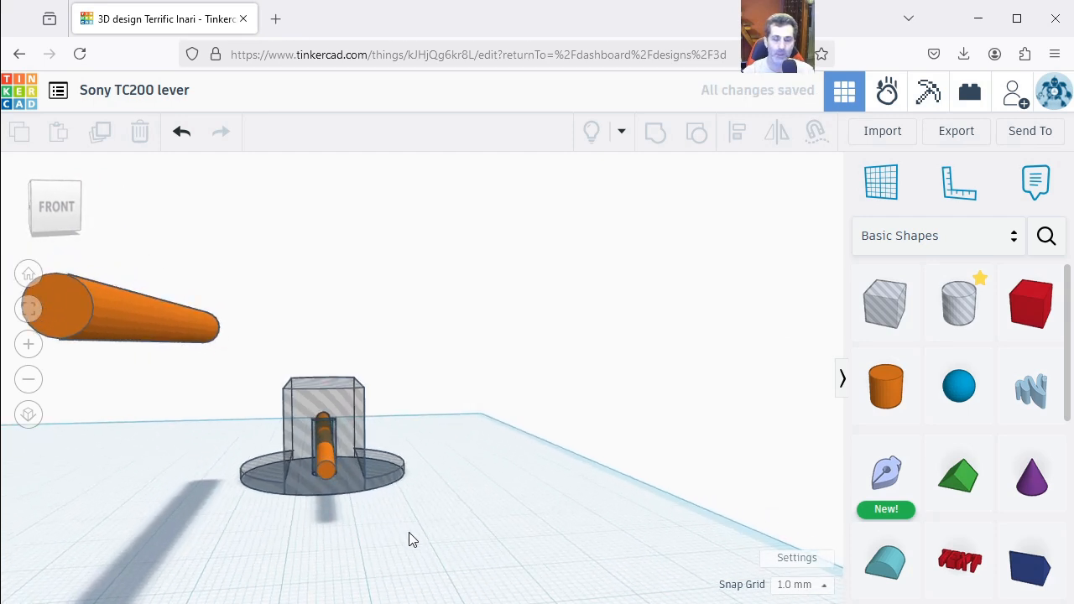
Step: Move the 6 mm rod over to the lever and raise it clear of the block
left_click(69, 320)
left_click_drag(712, 343, 763, 336)
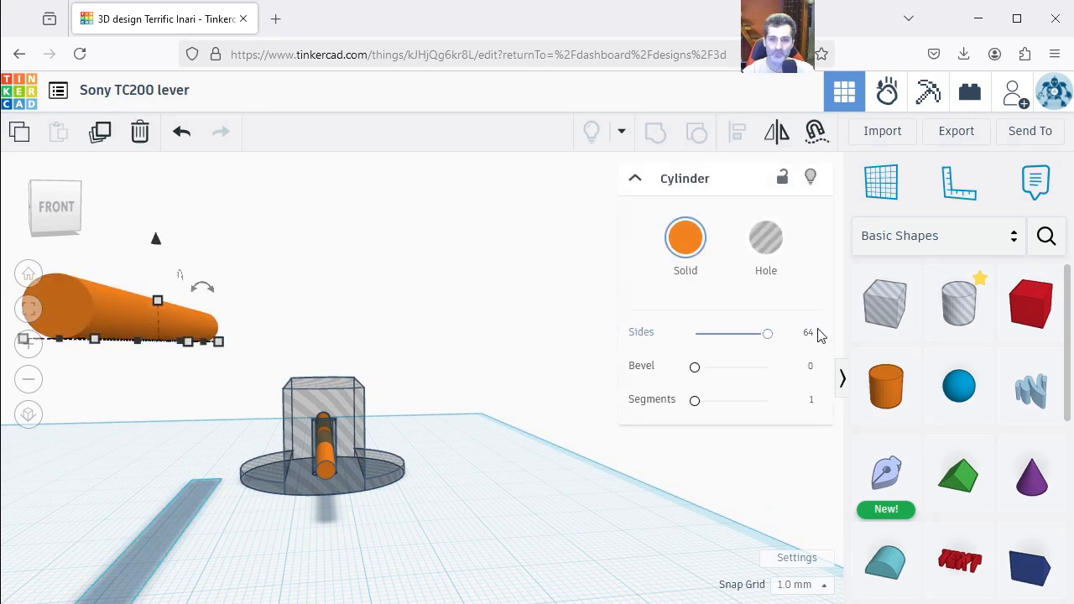
left_click(651, 551)
left_click_drag(82, 323, 306, 362)
right_click_drag(272, 385, 342, 601)
key("ctrl+Up")
key("ctrl+Up")
key("ctrl+Up")
key("ctrl+Up")
key("ctrl+Up")
key("ctrl+Up")
key("ctrl+Up")
key("ctrl+Up")
key("ctrl+Up")
key("ctrl+Up")
Step: Shift the raised 6 mm rod lengthwise over the lever and line it up directly above the thin rod
key("Right")
key("Right")
key("Right")
key("Right")
key("Right")
key("Right")
key("Right")
key("Right")
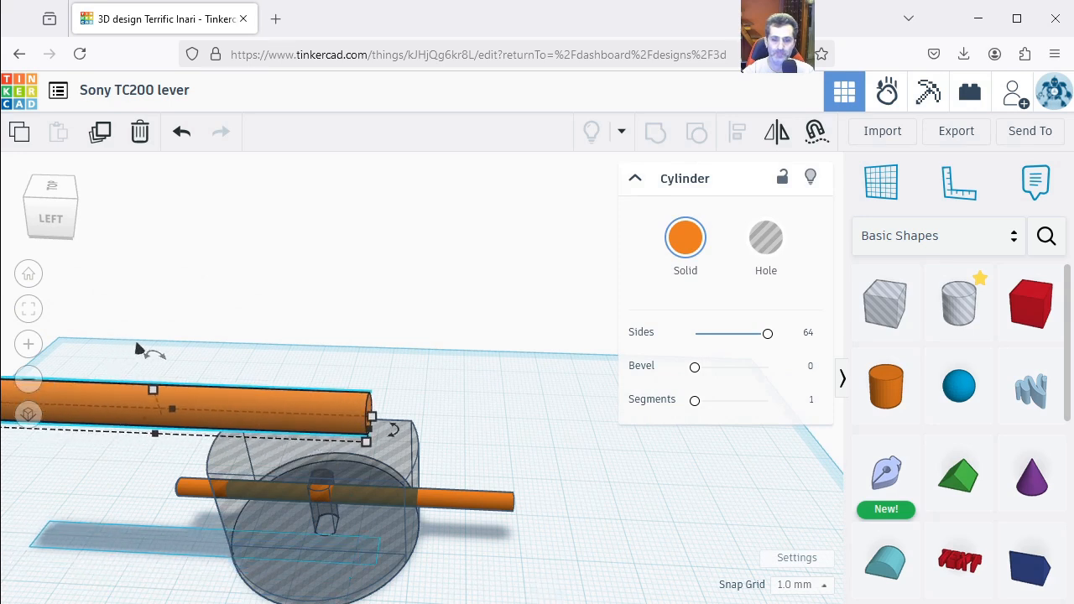
key("Right")
key("Right")
key("Right")
key("Right")
key("Right")
key("Right")
left_click(643, 558)
right_click_drag(643, 552, 412, 510)
left_click_drag(299, 334, 335, 360)
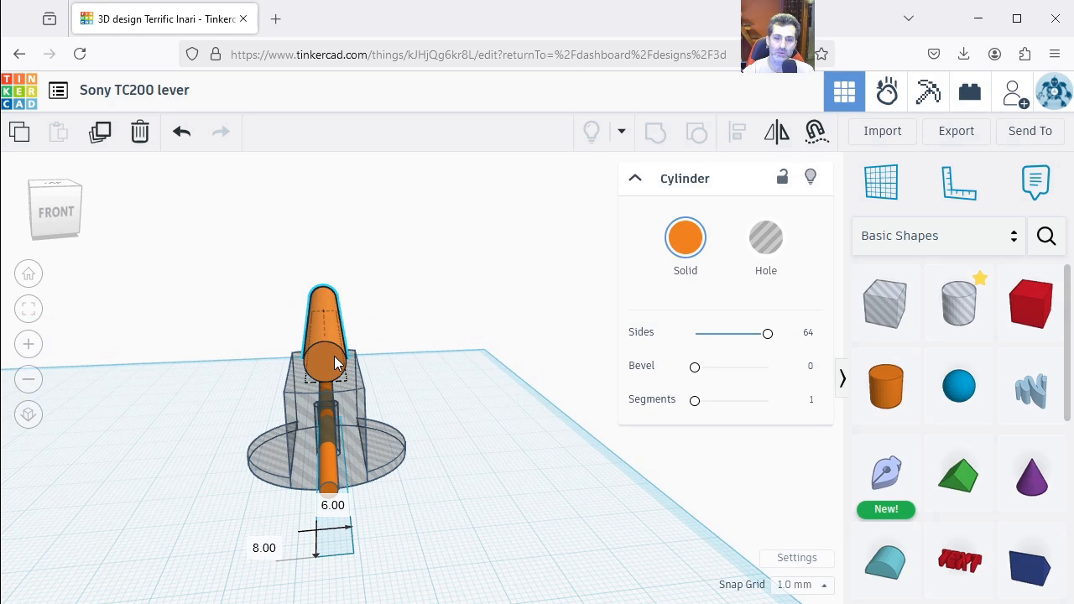
Step: Align the lever and both rods on their common centre across the lever's width
left_click(470, 543)
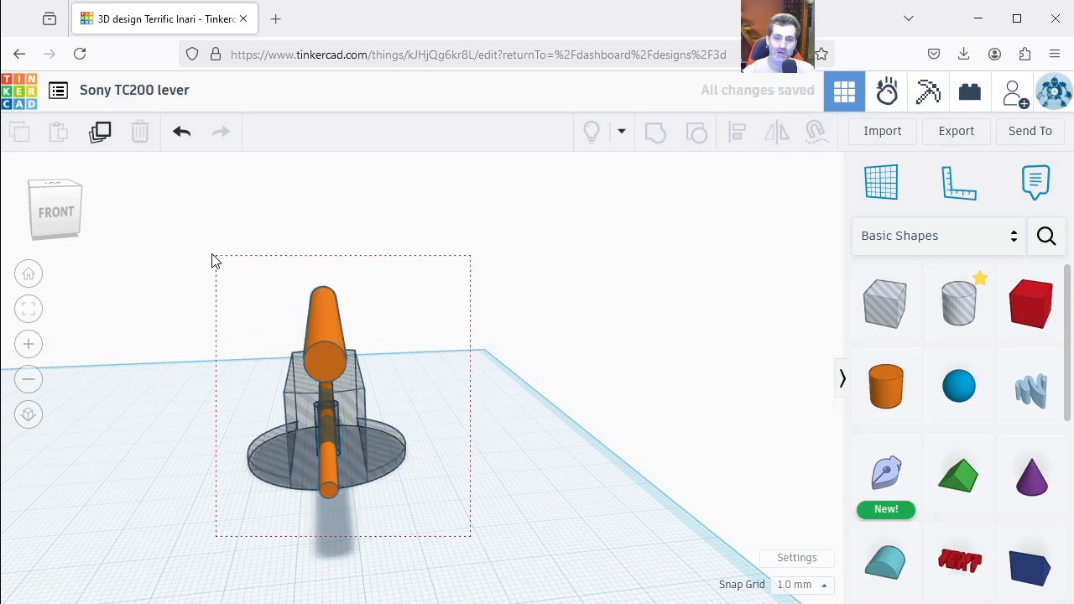
left_click_drag(212, 261, 214, 258)
left_click(739, 135)
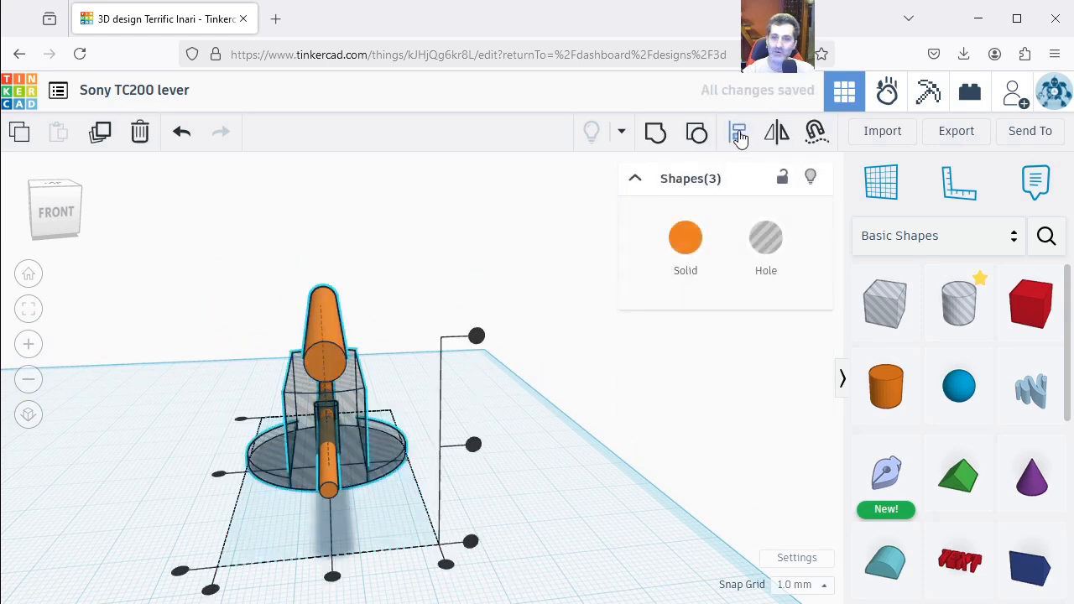
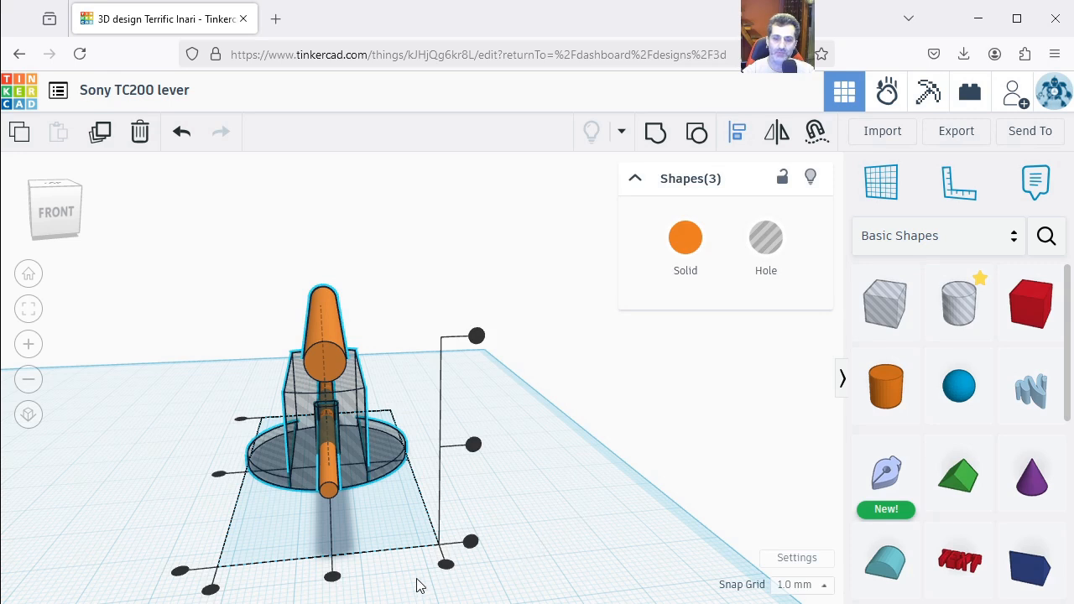
left_click(332, 578)
left_click(565, 540)
scroll(306, 467, "up", 2)
mouse_move(419, 537)
right_mouse_down()
mouse_move(423, 503)
mouse_move(415, 533)
right_mouse_up()
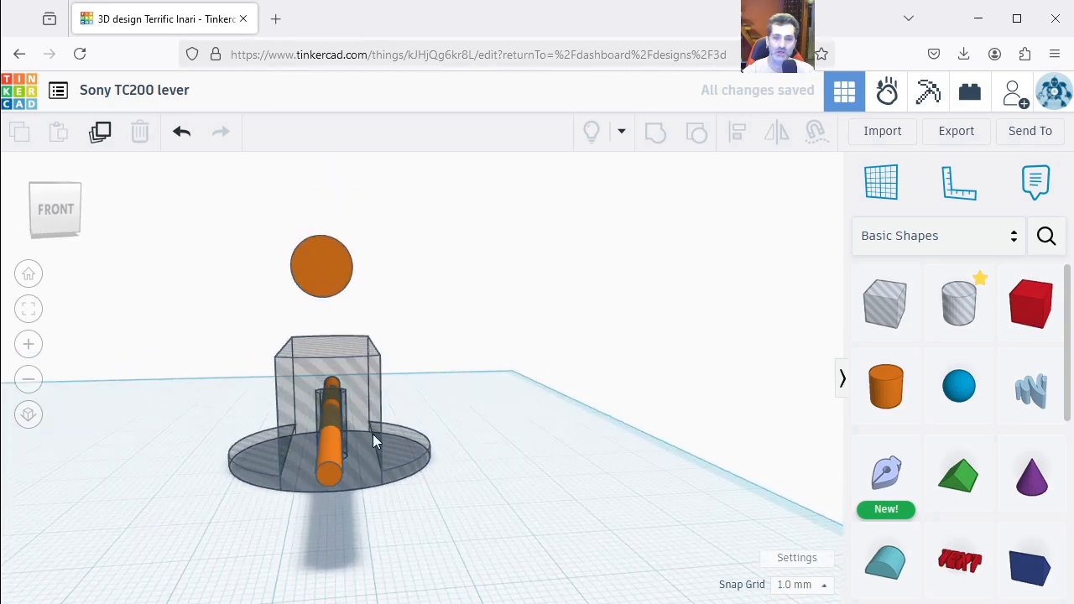
left_click(333, 290)
left_click_drag(327, 201, 390, 222)
right_click_drag(537, 487, 506, 481)
left_click(548, 502)
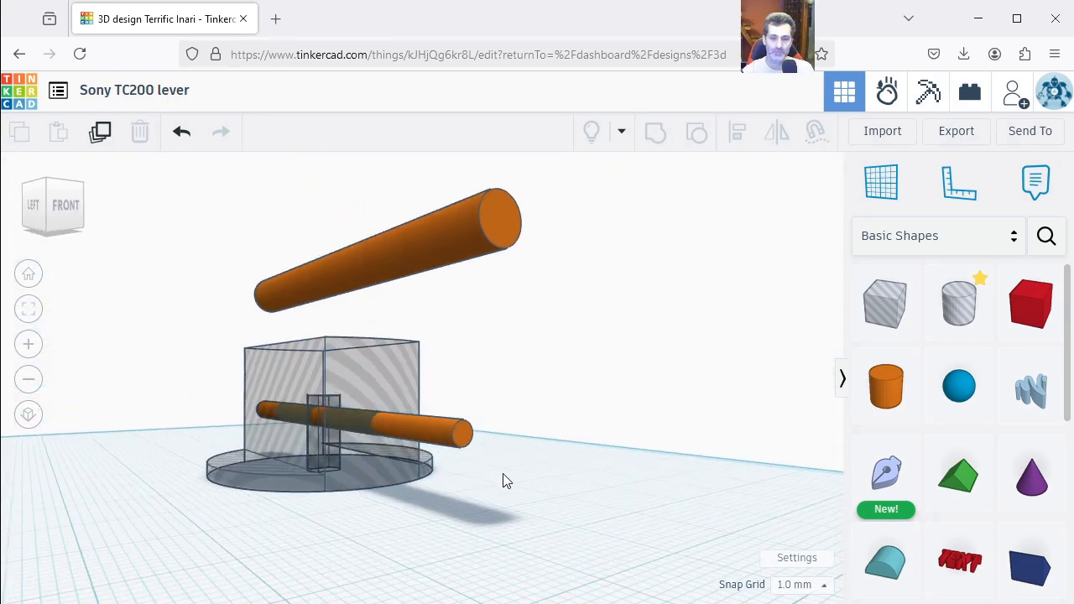
Step: Turn the thin rod into a hole and the lever body into a solid
left_click(444, 431)
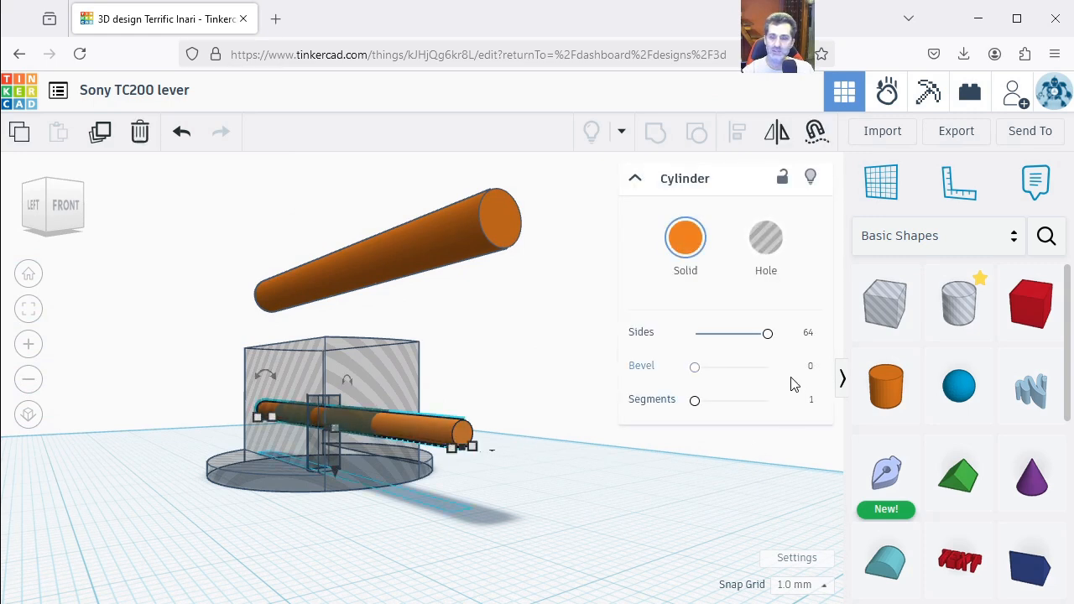
left_click(773, 235)
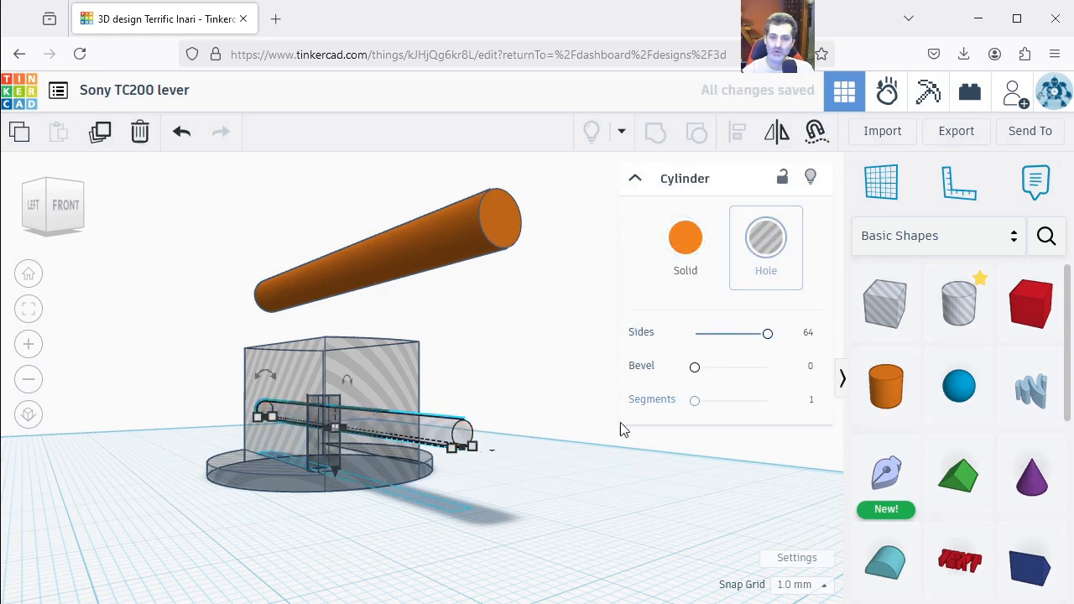
left_click(620, 423)
left_click(395, 372)
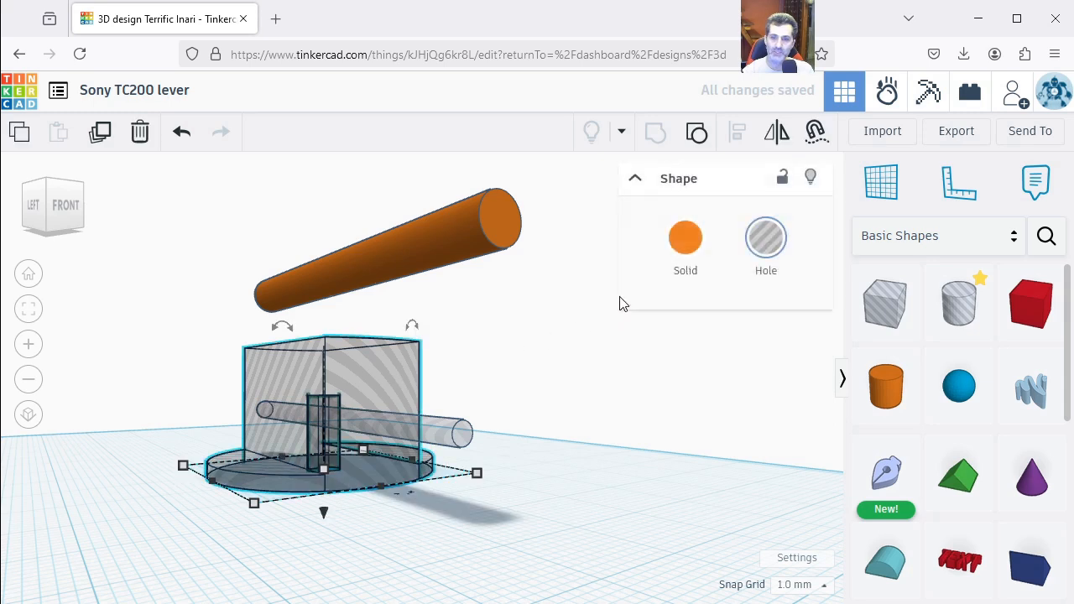
left_click(693, 241)
left_click(403, 575)
Step: Group the solid lever with the thin rod hole to cut a side bore through the block
right_click_drag(415, 540, 388, 520)
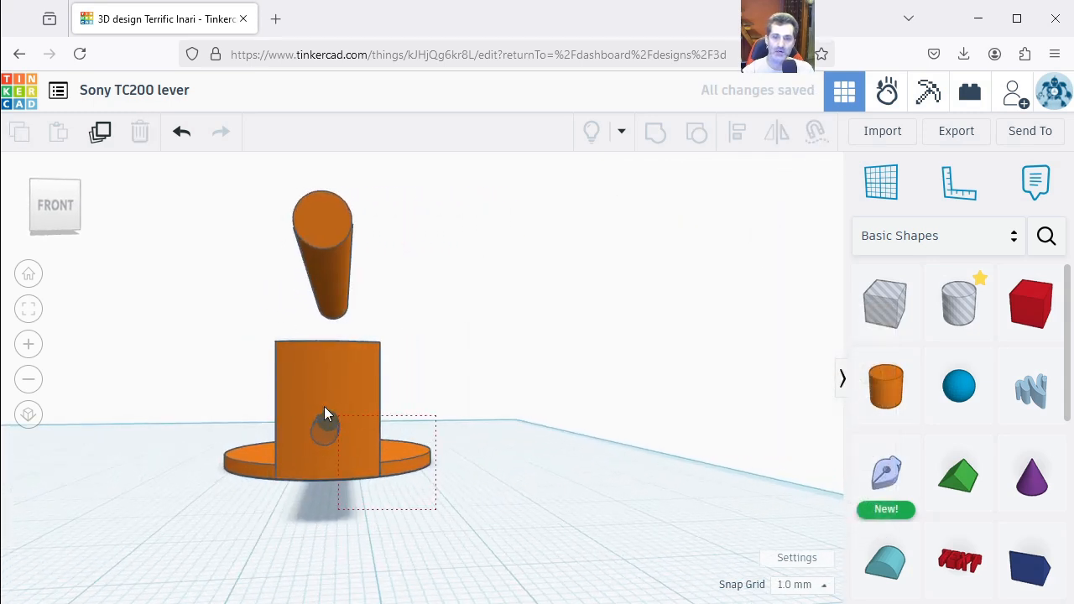
left_click_drag(237, 342, 235, 341)
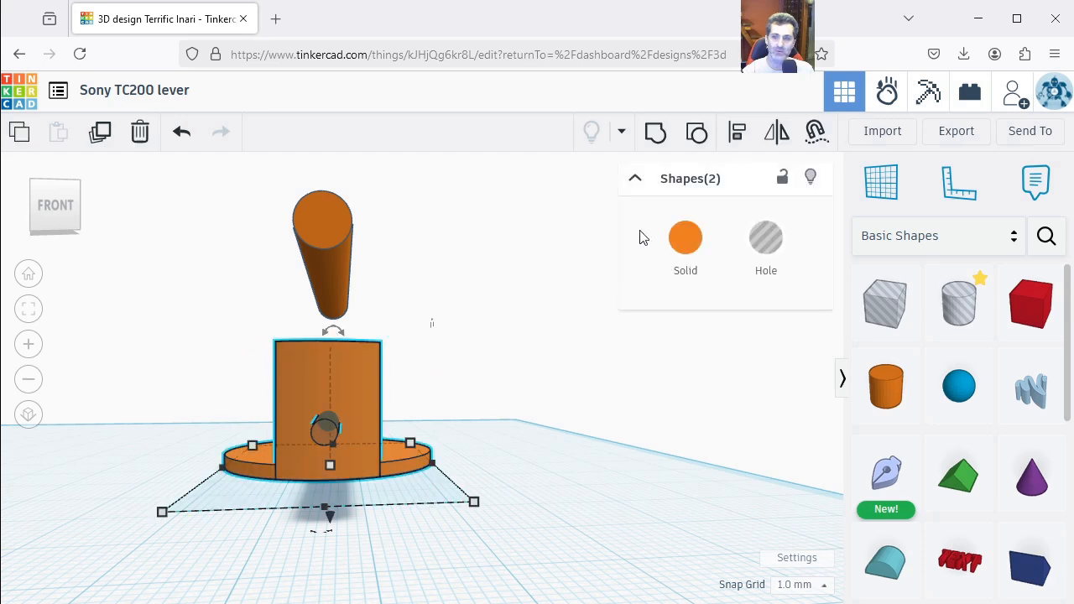
left_click(655, 132)
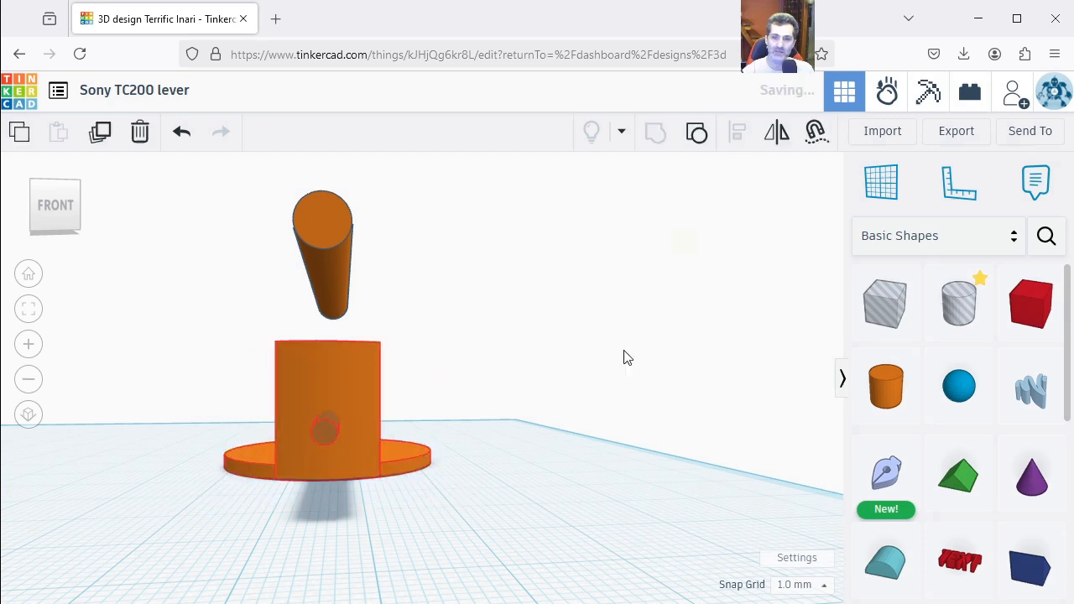
left_click(531, 525)
right_click_drag(439, 525, 443, 462)
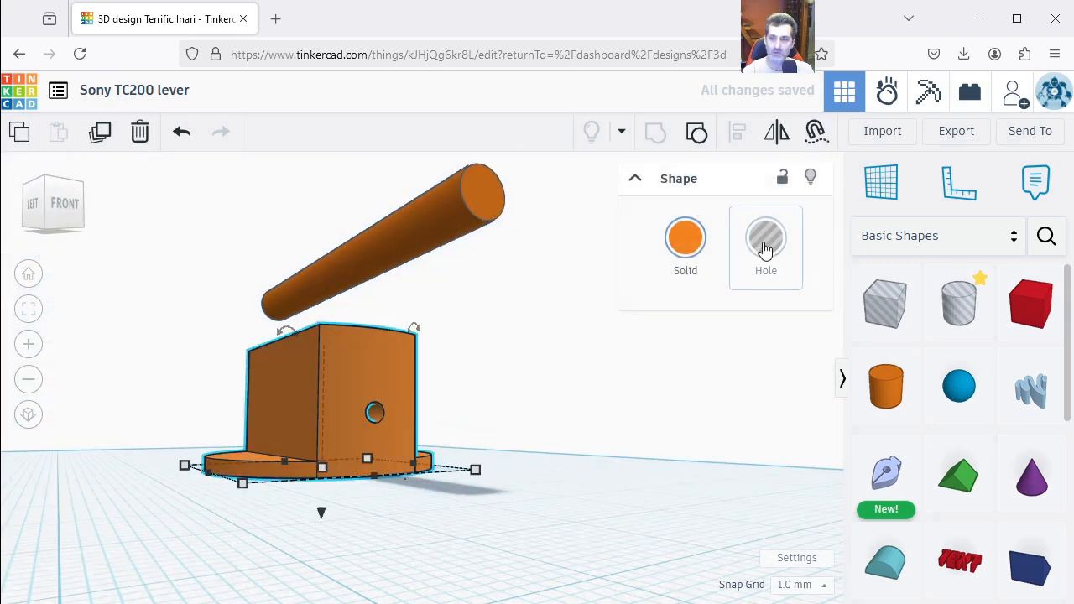
Step: Set the grouped lever to Hole and inspect the side bore where it crosses the axle socket
left_click(766, 243)
right_click_drag(588, 361, 425, 432)
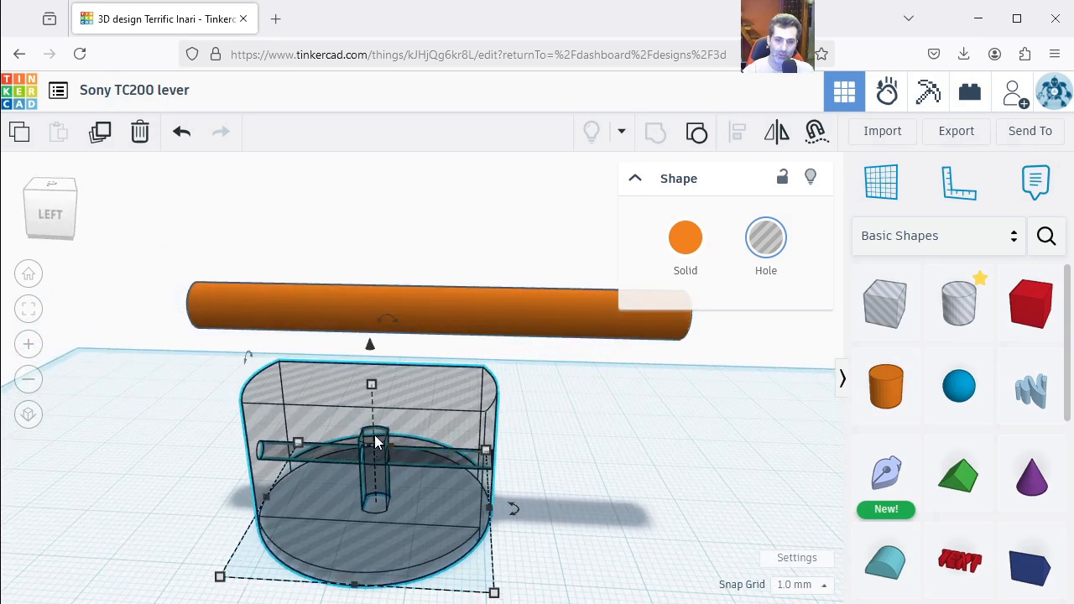
scroll(338, 447, "down", 2)
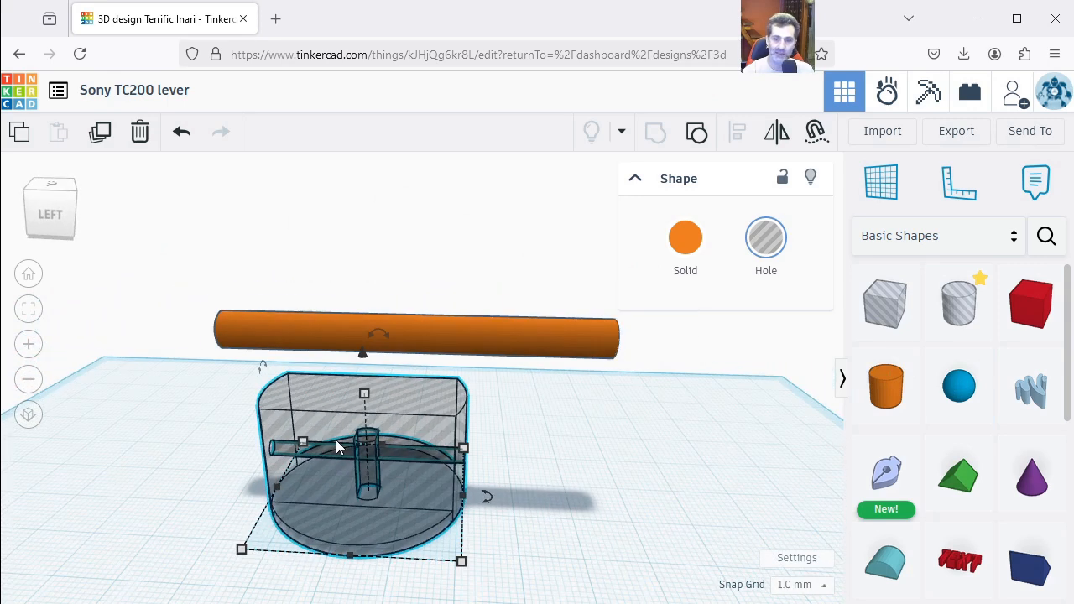
right_click_drag(596, 495, 465, 523)
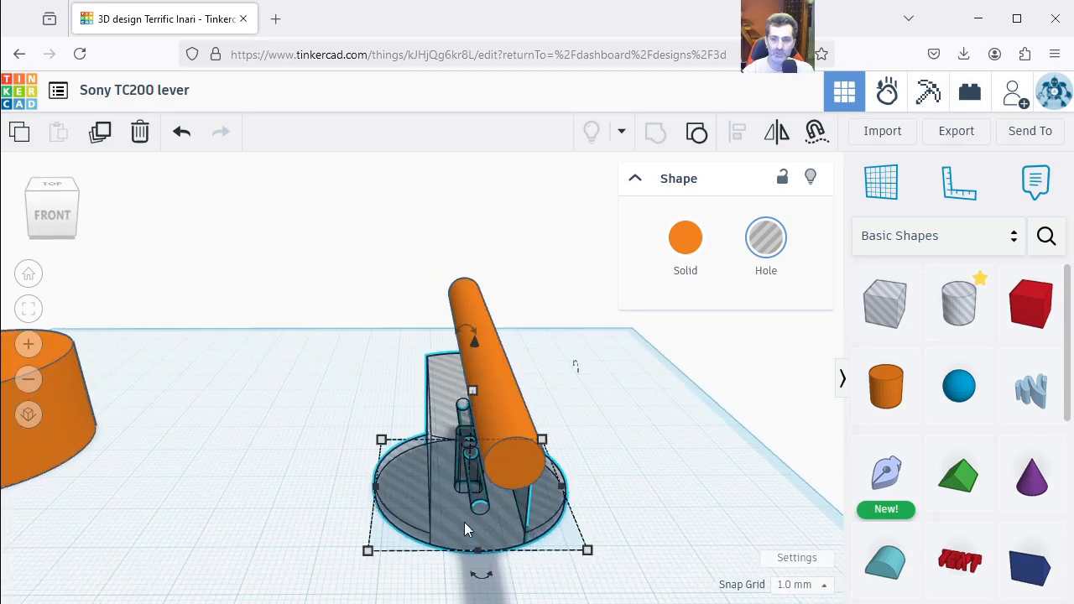
right_click_drag(320, 522, 326, 497)
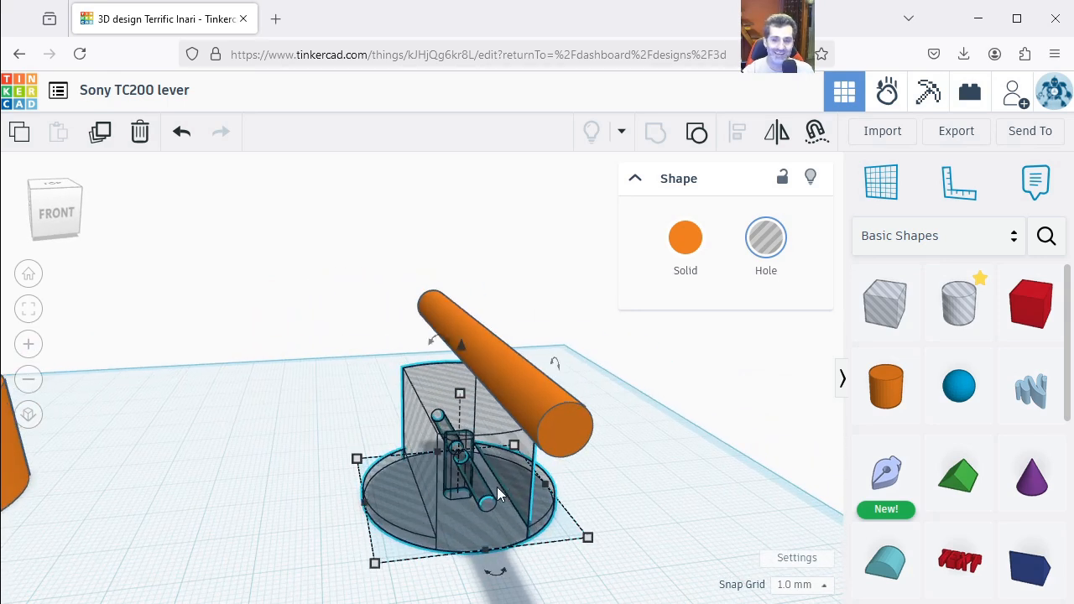
right_click_drag(285, 514, 470, 470)
Step: Lower the solid 6 mm rod into the lever block near the level of the side bore
left_click(590, 376)
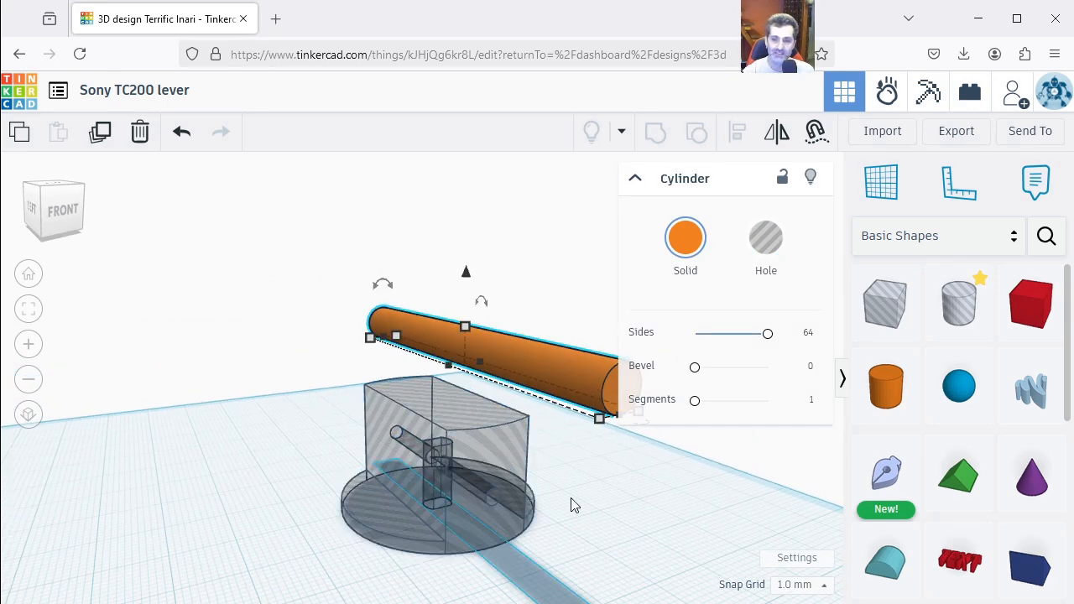
right_click_drag(726, 507, 575, 457)
left_click_drag(482, 278, 481, 399)
left_click(630, 509)
right_click_drag(630, 508, 813, 526)
right_click_drag(627, 542, 458, 540)
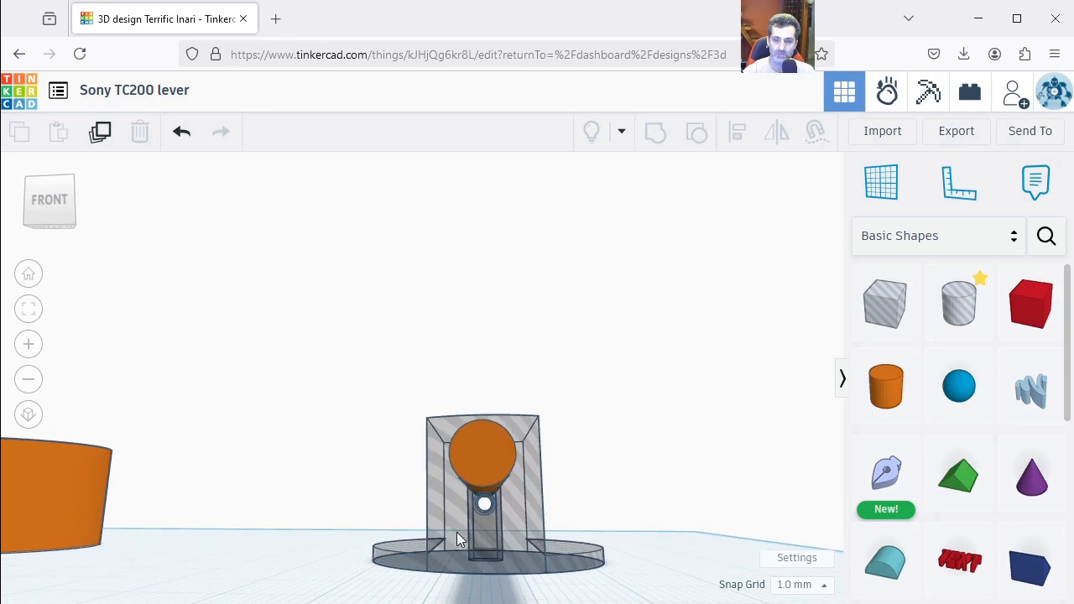
Step: Turn the 6 mm rod into a hole
left_click(482, 478)
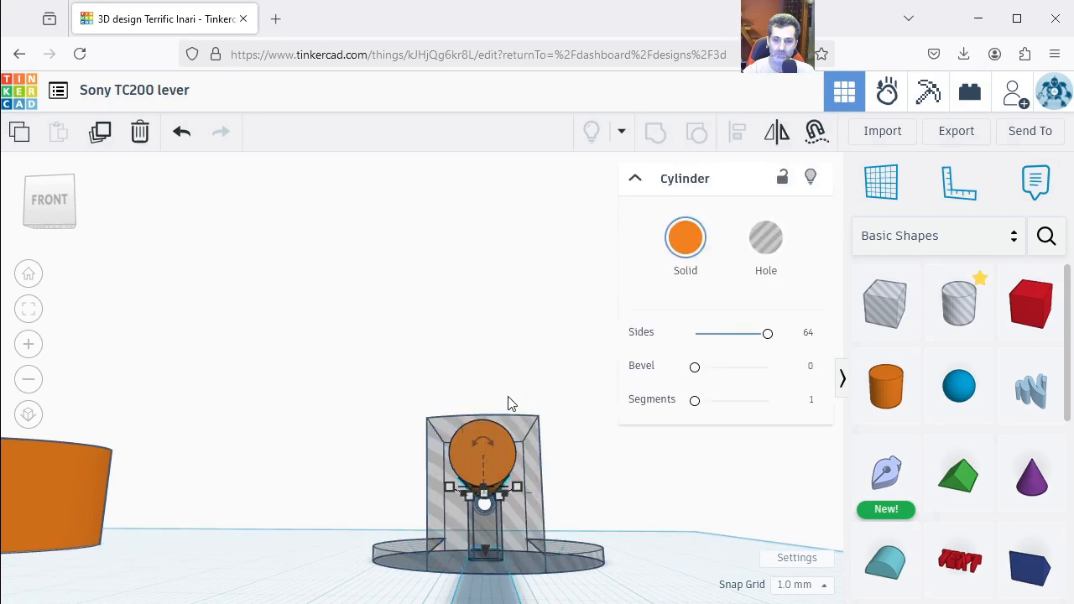
right_click_drag(640, 451, 639, 462)
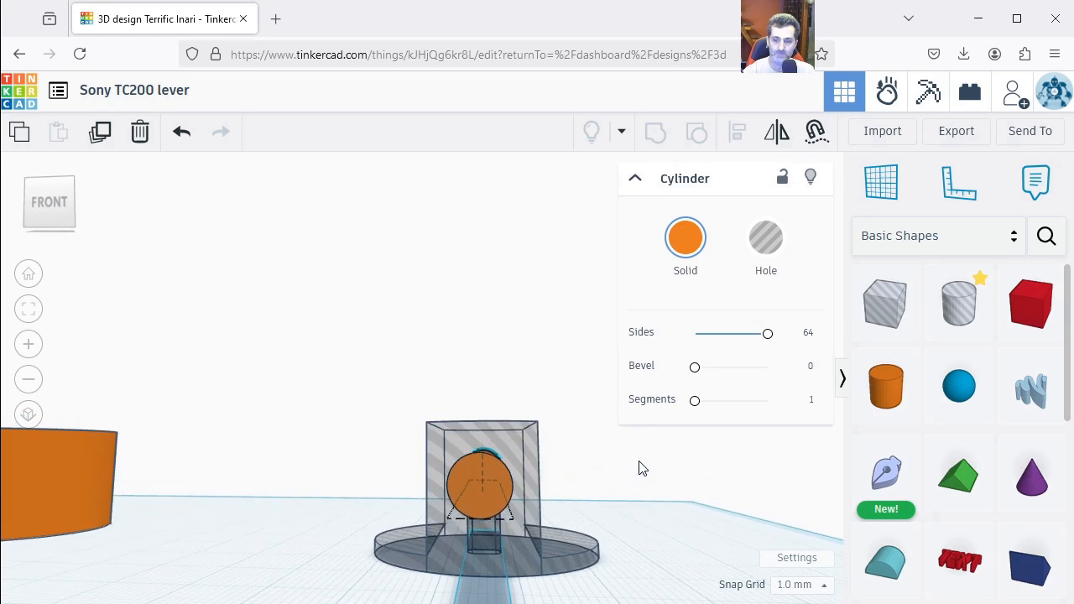
left_click(519, 450)
left_click(500, 489)
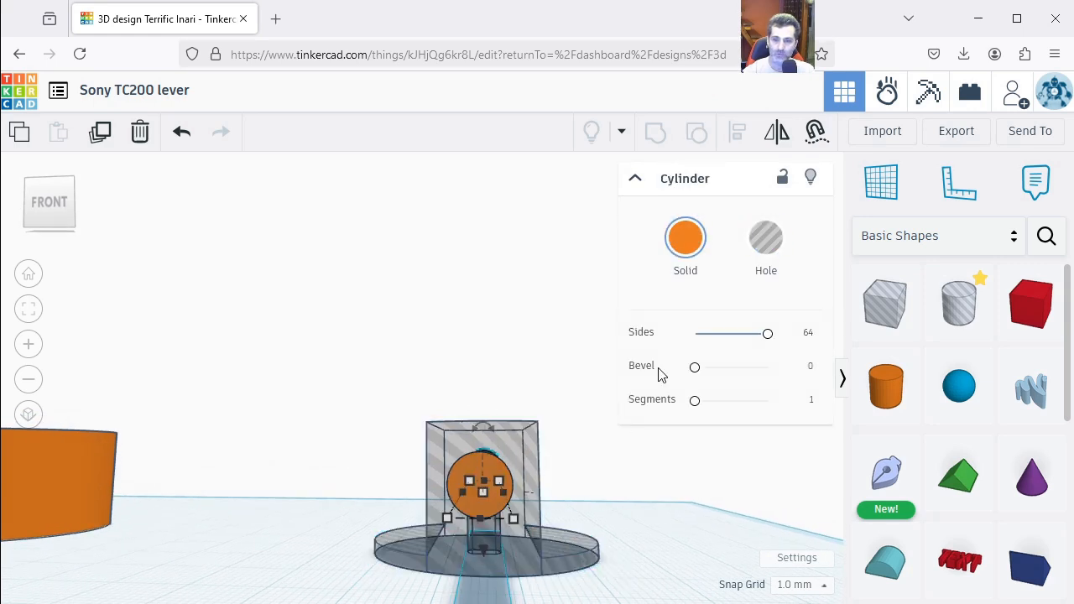
left_click(660, 547)
right_click_drag(659, 547, 561, 492)
left_click(561, 492)
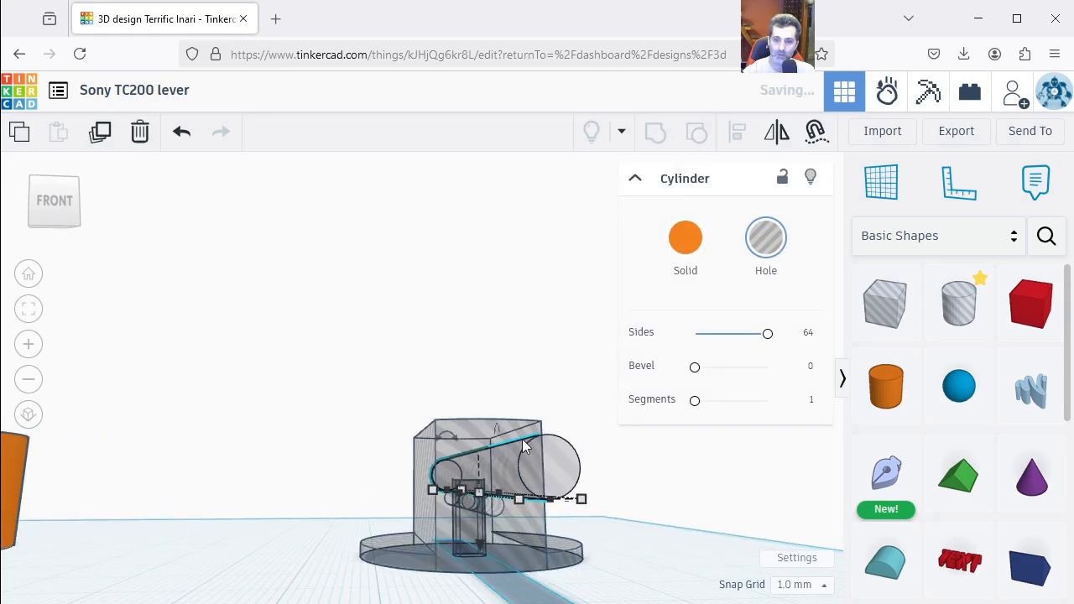
Step: Lower the 6 mm hole cylinder to 6 mm above the workplane, centring it around the thin side bore
right_click_drag(511, 468, 501, 539)
left_click_drag(484, 552, 485, 579)
left_click(660, 556)
right_click_drag(660, 556, 705, 540)
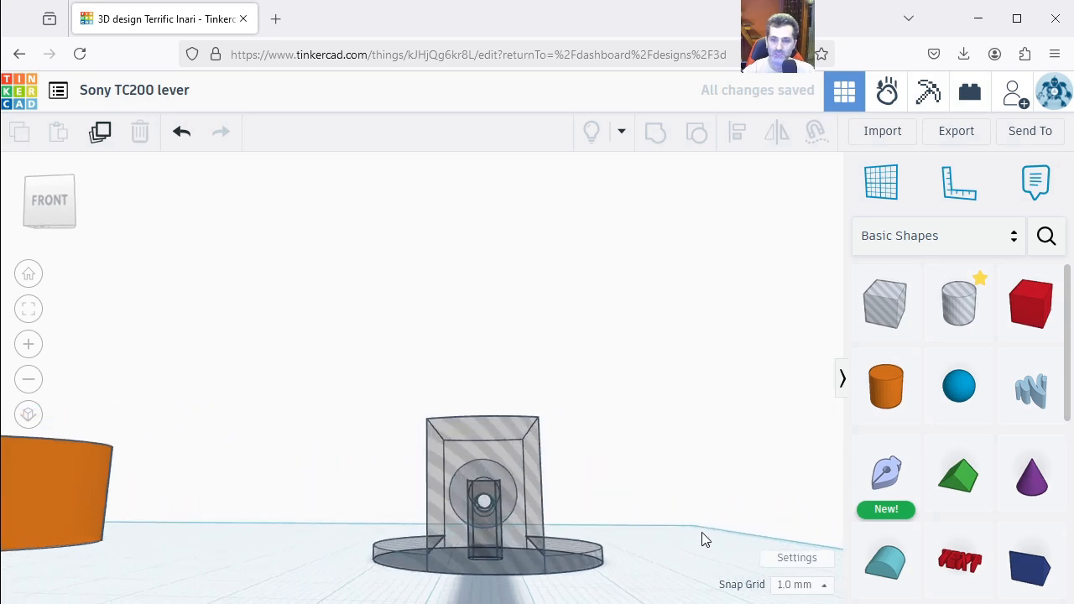
left_click(491, 528)
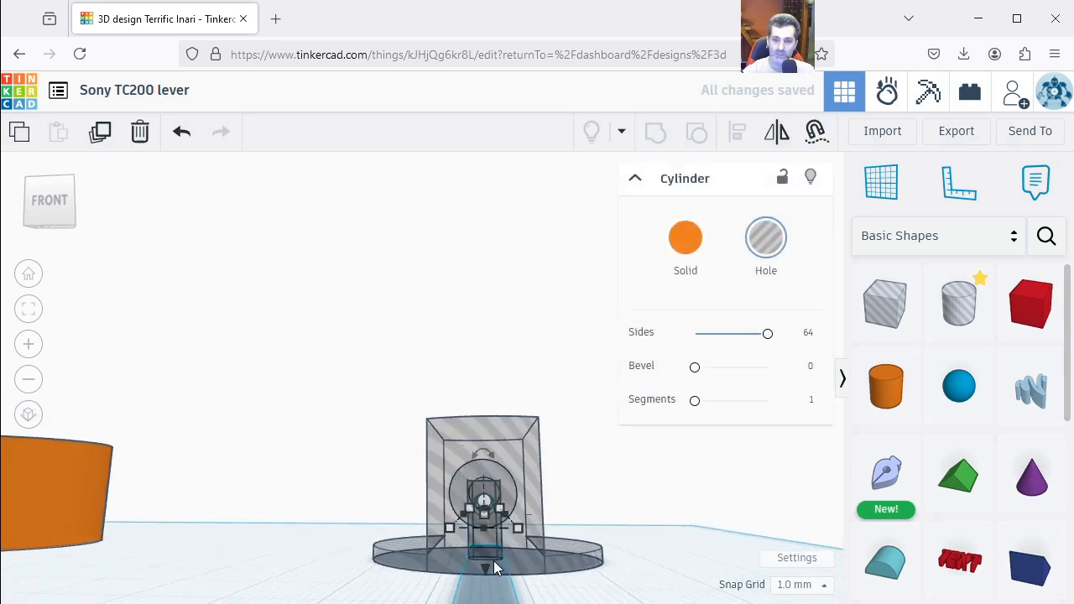
left_click_drag(488, 571, 487, 578)
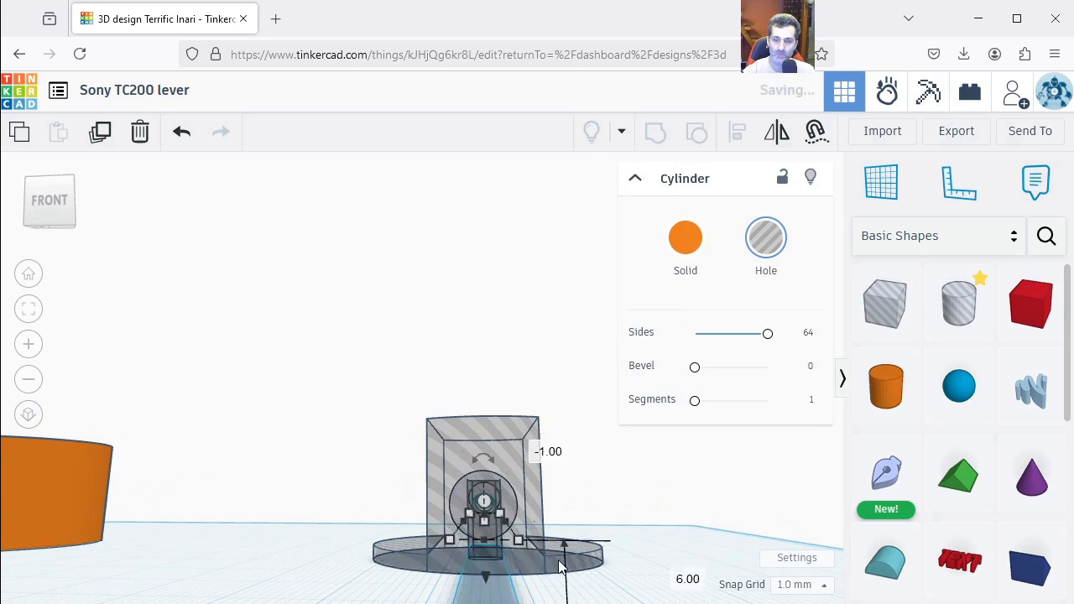
mouse_move(623, 523)
right_mouse_down()
mouse_move(815, 516)
mouse_move(964, 532)
mouse_move(733, 542)
mouse_move(611, 531)
right_mouse_up()
left_click(610, 530)
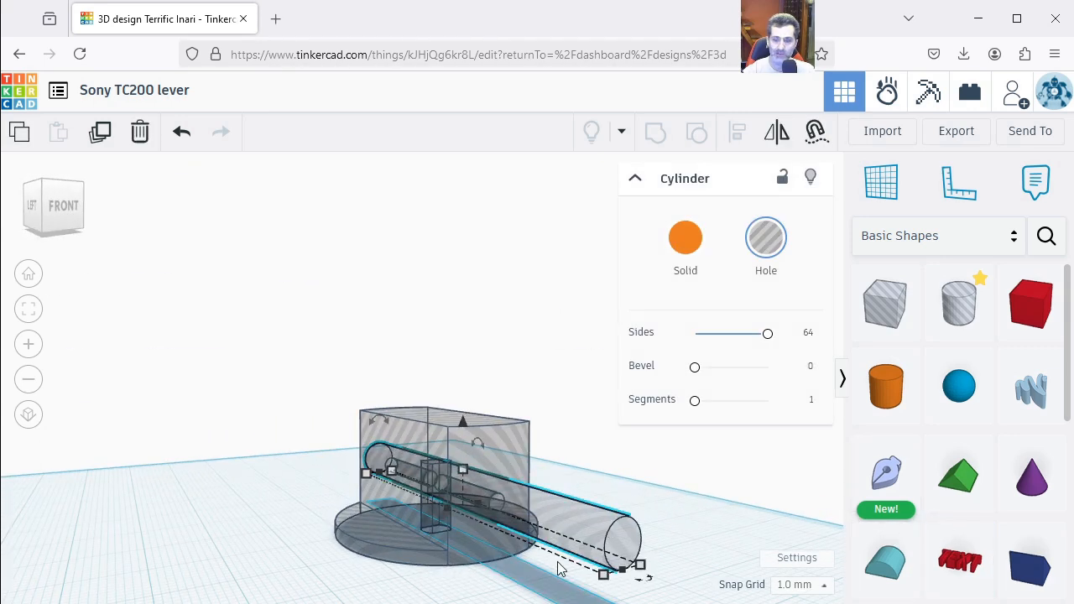
Step: Duplicate the 6 mm hole cylinder in place
right_click_drag(363, 566, 449, 568)
left_click(100, 134)
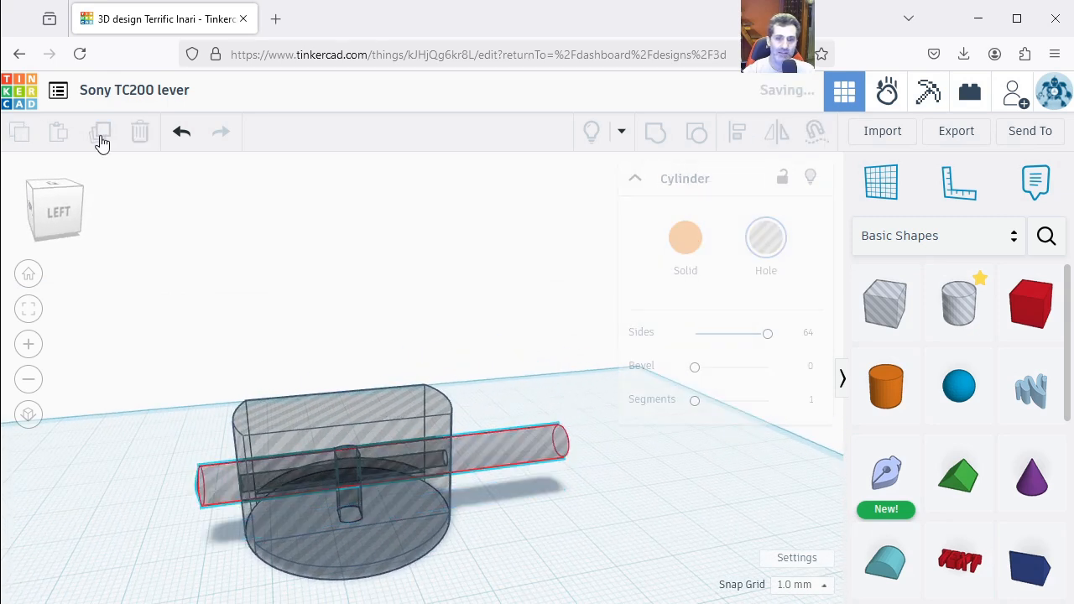
scroll(520, 525, "down", 1)
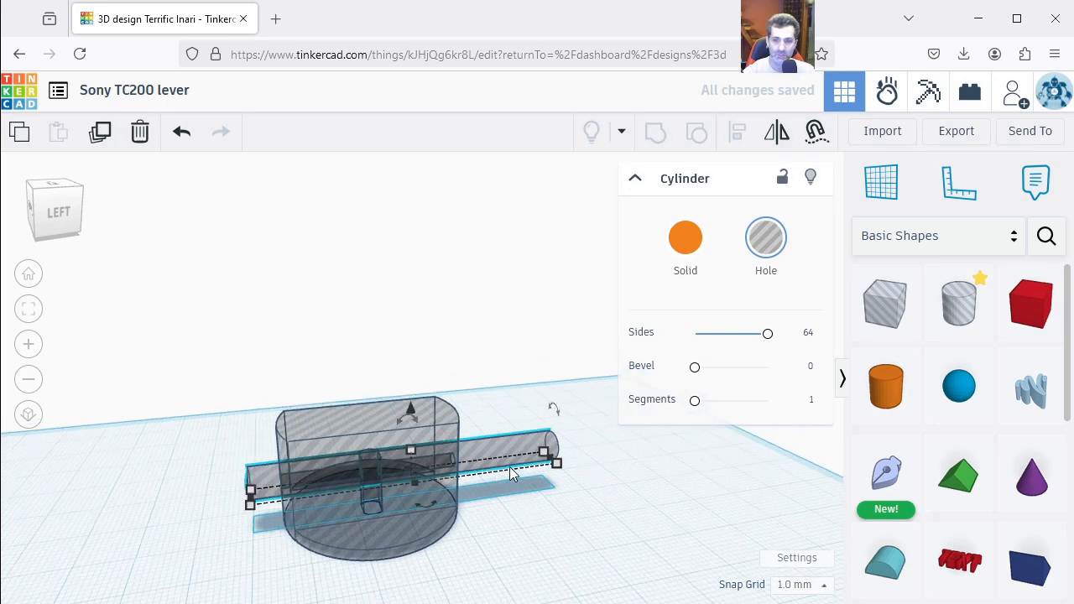
Step: Move the duplicated 6 mm hole cylinder along its axis until it lies completely outside the back of the lever
key("Left")
key("Left")
key("Left")
key("Left")
key("Left")
key("Left")
key("Left")
key("Left")
key("Left")
key("Left")
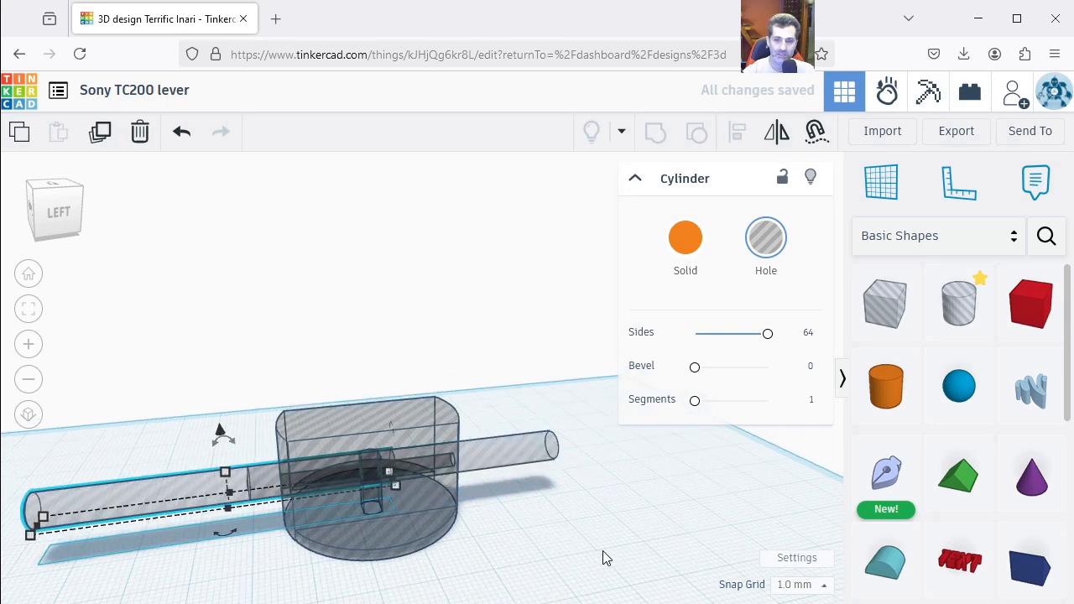
Step: Slide the original 6 mm hole cylinder along its axis so only its end enters the front of the lever block
left_click(259, 487)
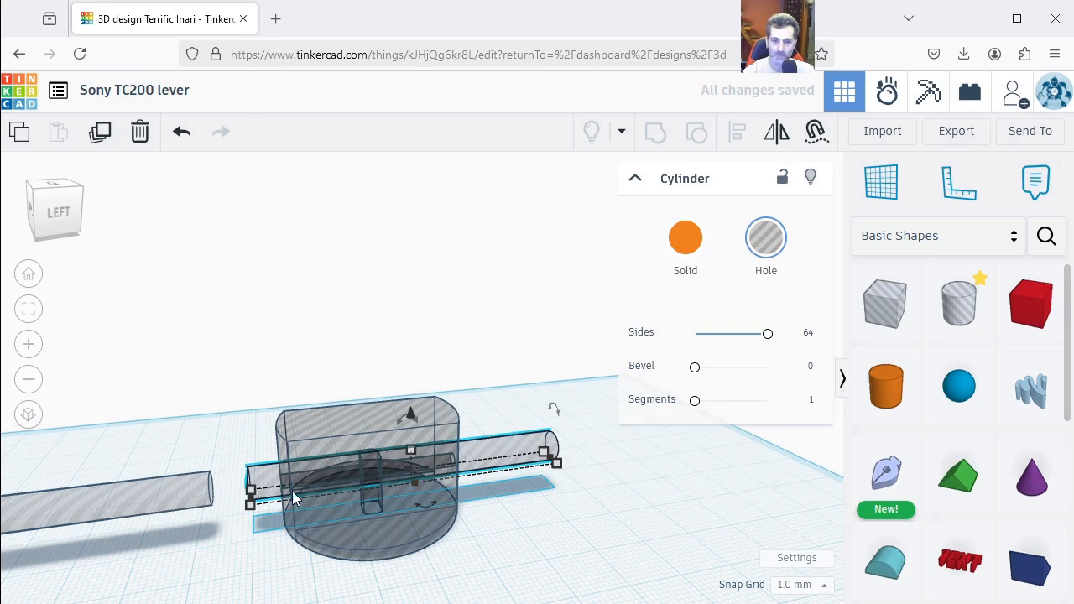
right_click_drag(598, 560, 564, 508)
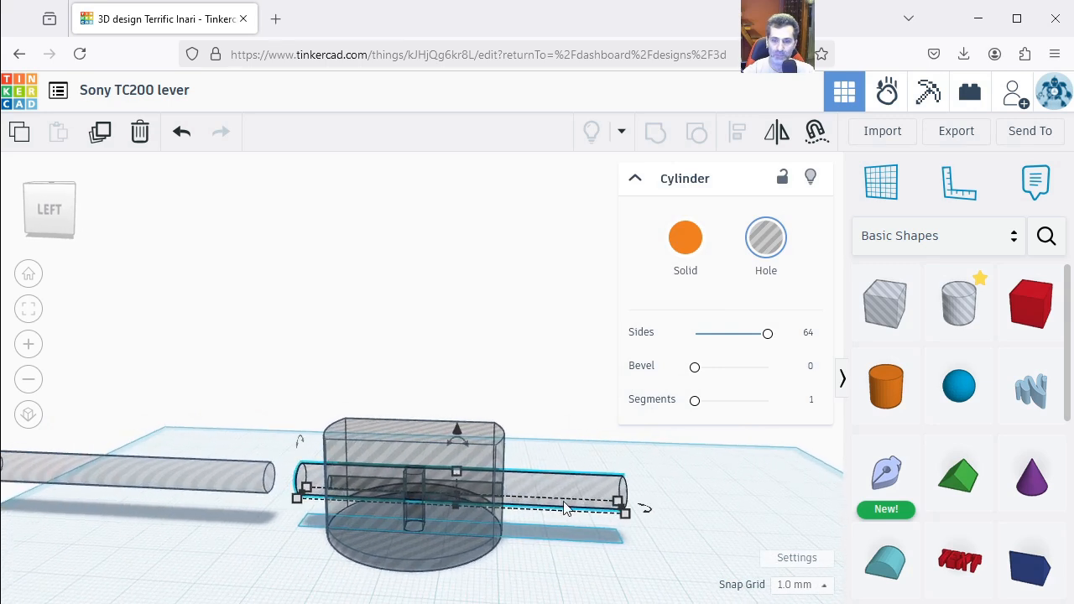
left_click_drag(575, 537, 640, 601)
left_click(530, 583)
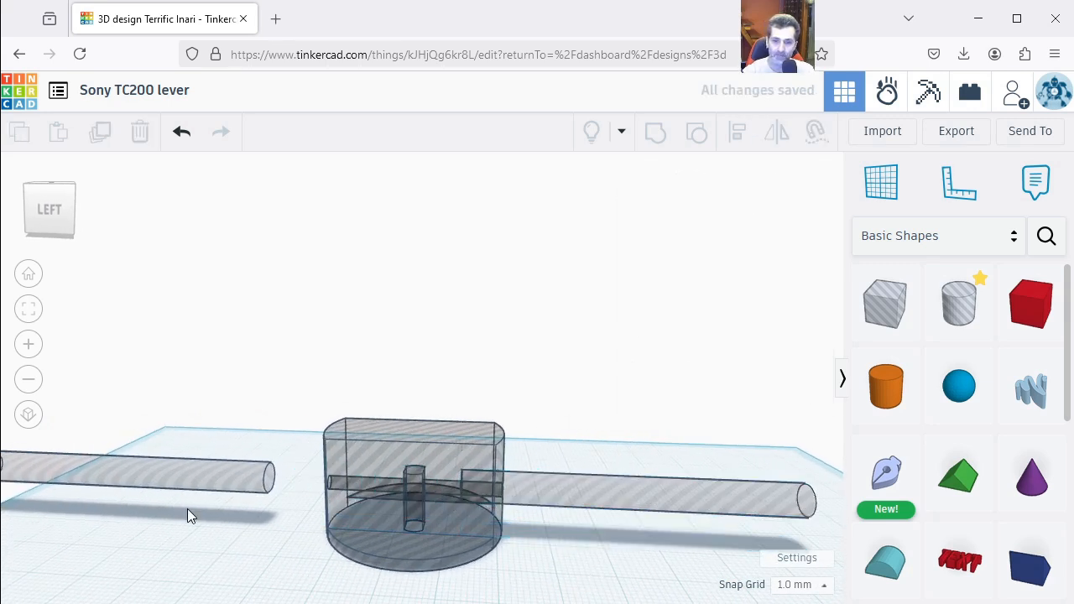
Step: Move the duplicated 6 mm hole cylinder back along its axis until its end sits inside the back of the lever block
left_click(210, 482)
key("Right")
key("Right")
key("Right")
key("Right")
key("Right")
key("Right")
key("Right")
key("Right")
key("Right")
key("Right")
key("Right")
key("Right")
key("Right")
key("Right")
key("Right")
key("Right")
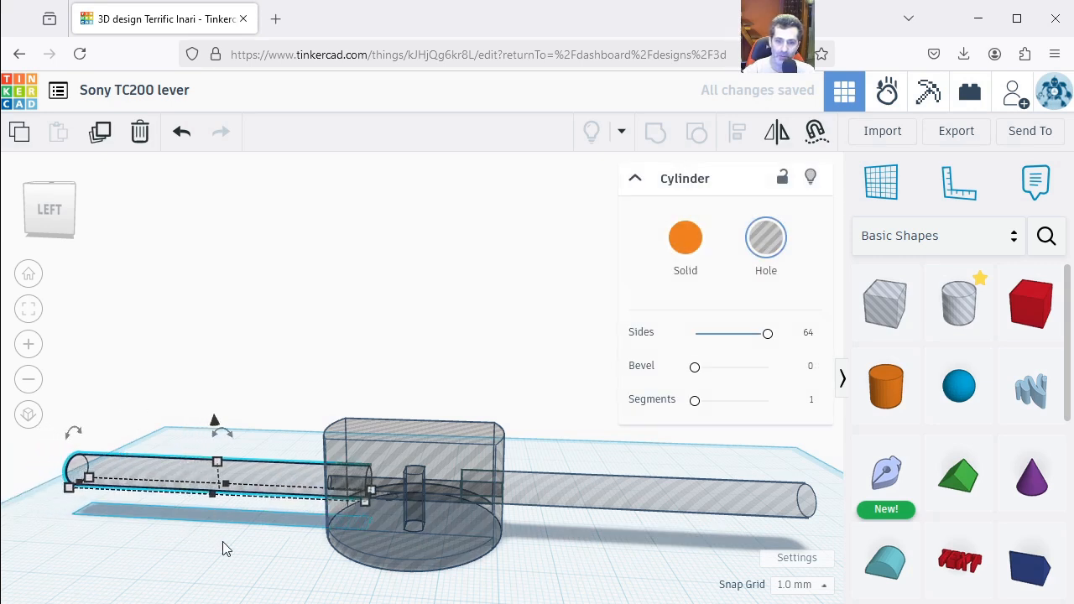
left_click(224, 549)
Step: Turn the lever body from a hole back into an orange solid
right_click_drag(230, 551, 435, 492)
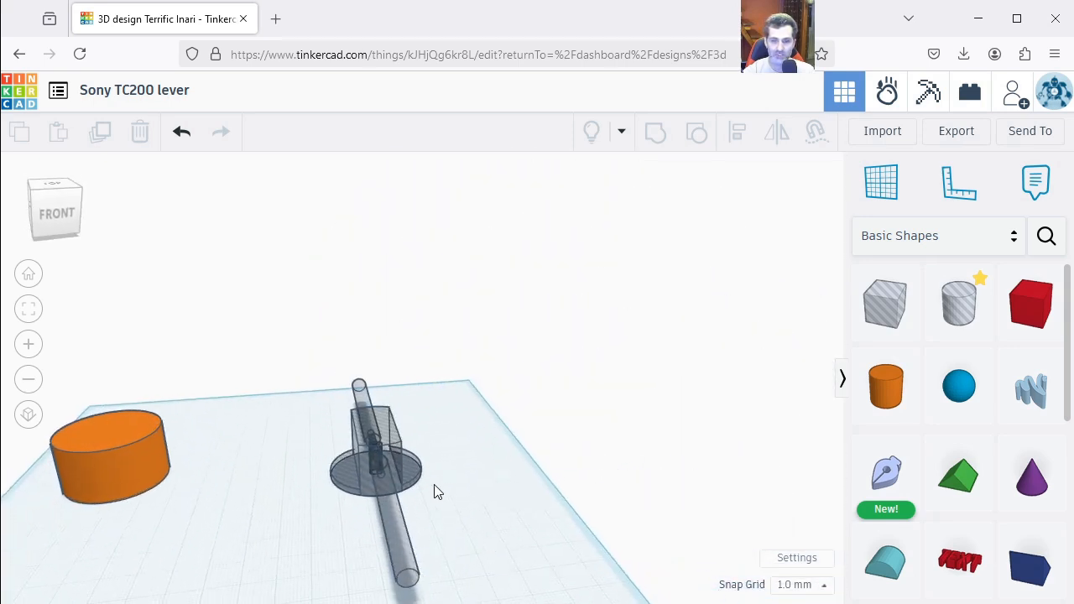
left_click(405, 468)
left_click(686, 238)
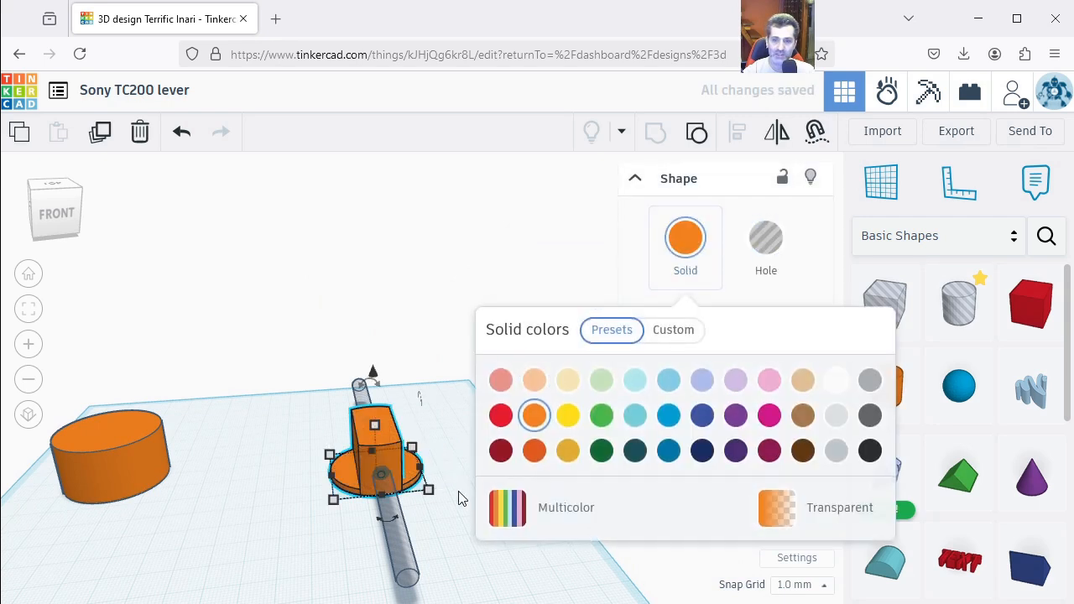
left_click(461, 540)
Step: Try grouping the lever with both 6 mm hole cylinders, inspect the front cut, and undo the grouping
left_click_drag(332, 396, 299, 365)
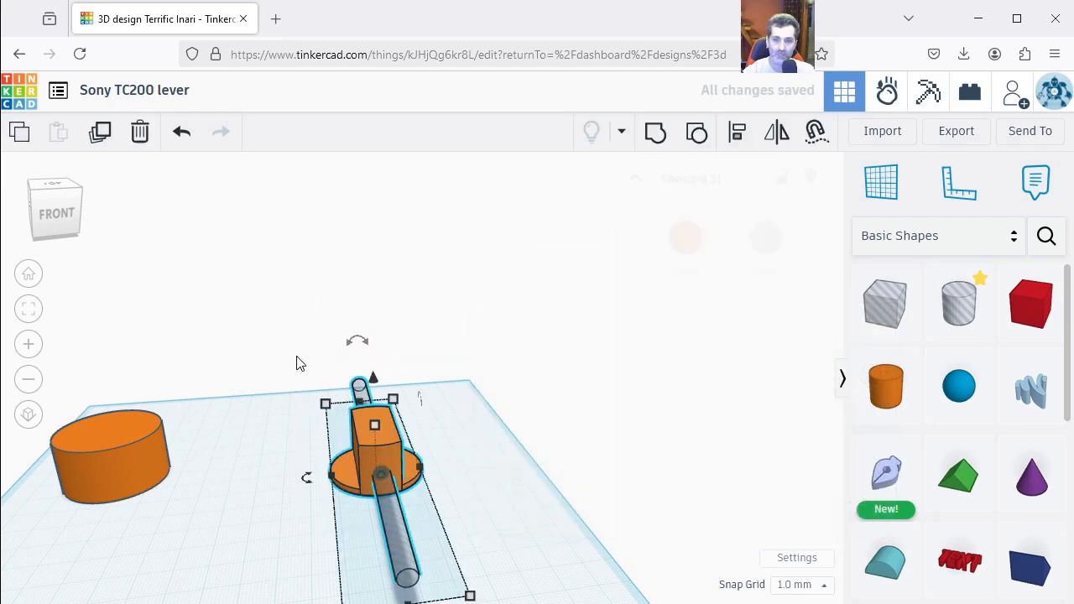
left_click(653, 137)
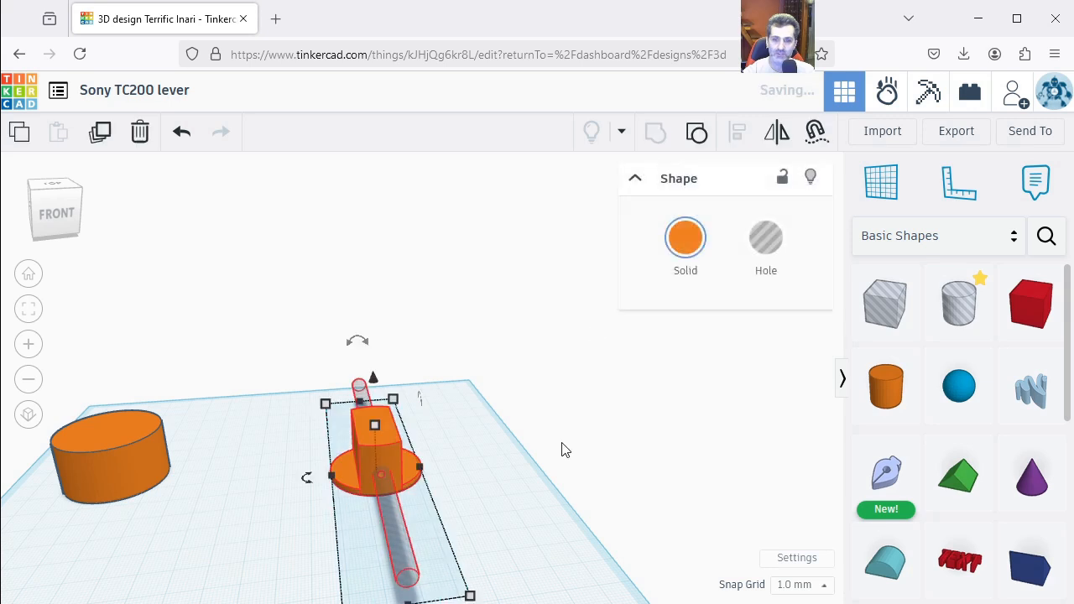
left_click(437, 549)
scroll(396, 482, "up", 5)
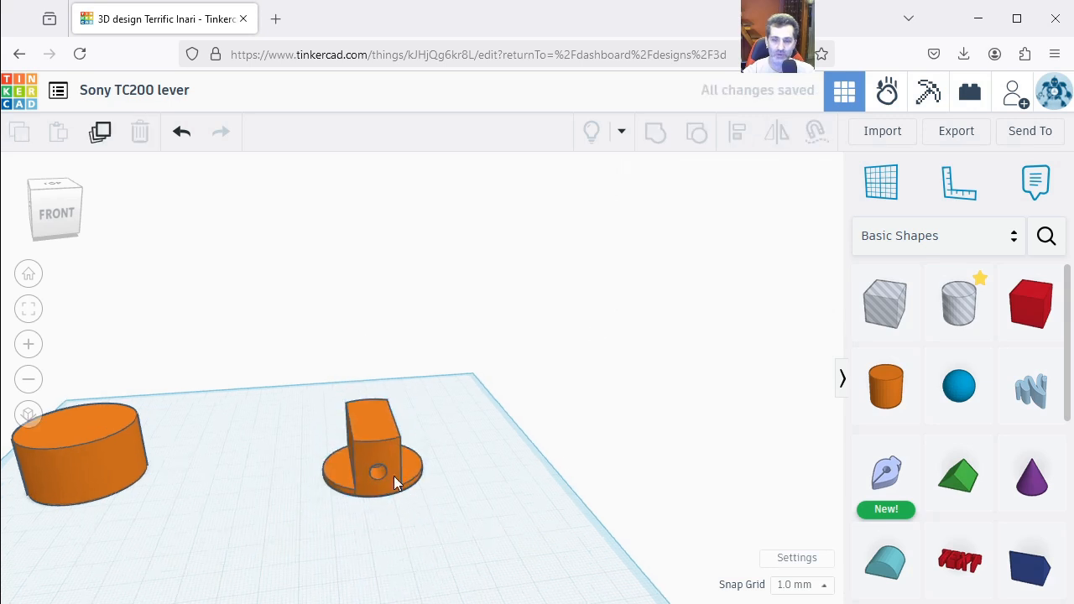
right_click_drag(459, 535, 470, 504)
left_click(181, 132)
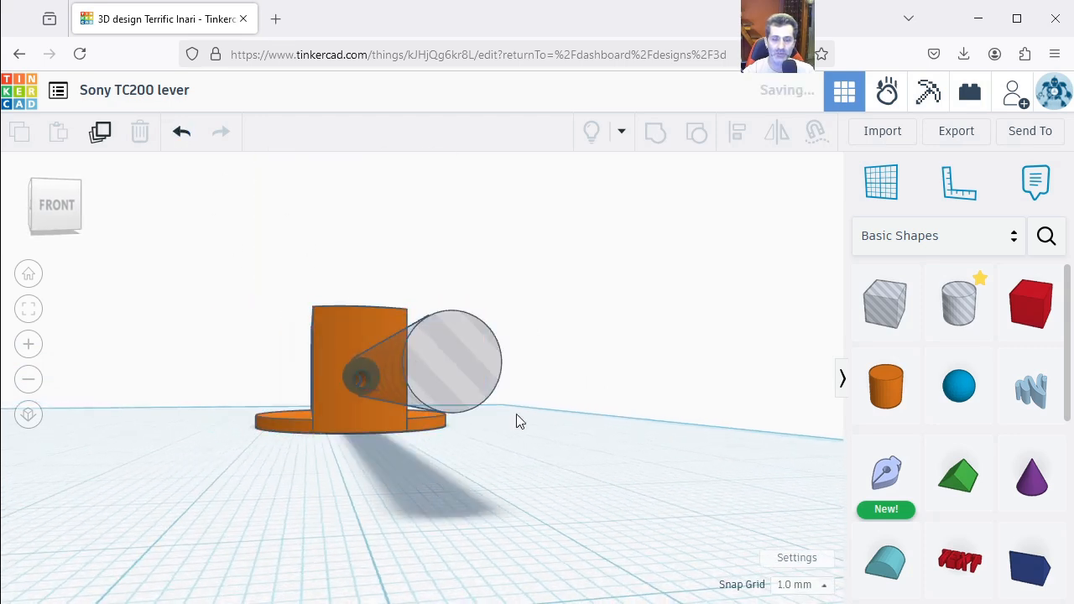
Step: Lower the front 6 mm hole cylinder slightly to bring it closer to the axis of the 3 mm bore
right_click_drag(706, 513, 484, 501)
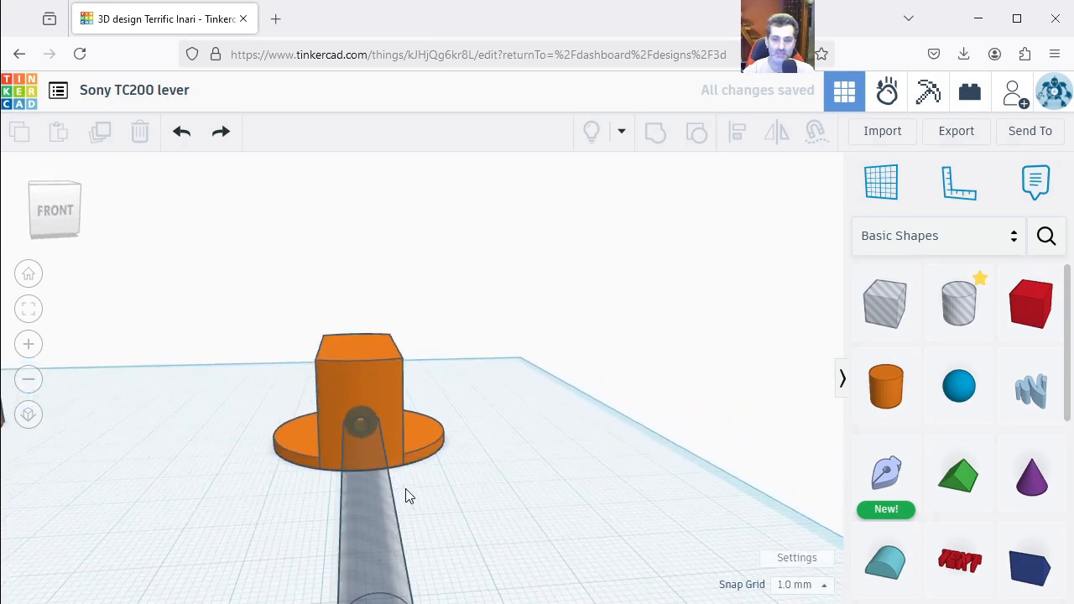
left_click(352, 433)
left_click_drag(363, 381, 364, 387)
left_click(444, 500)
scroll(418, 481, "up", 4)
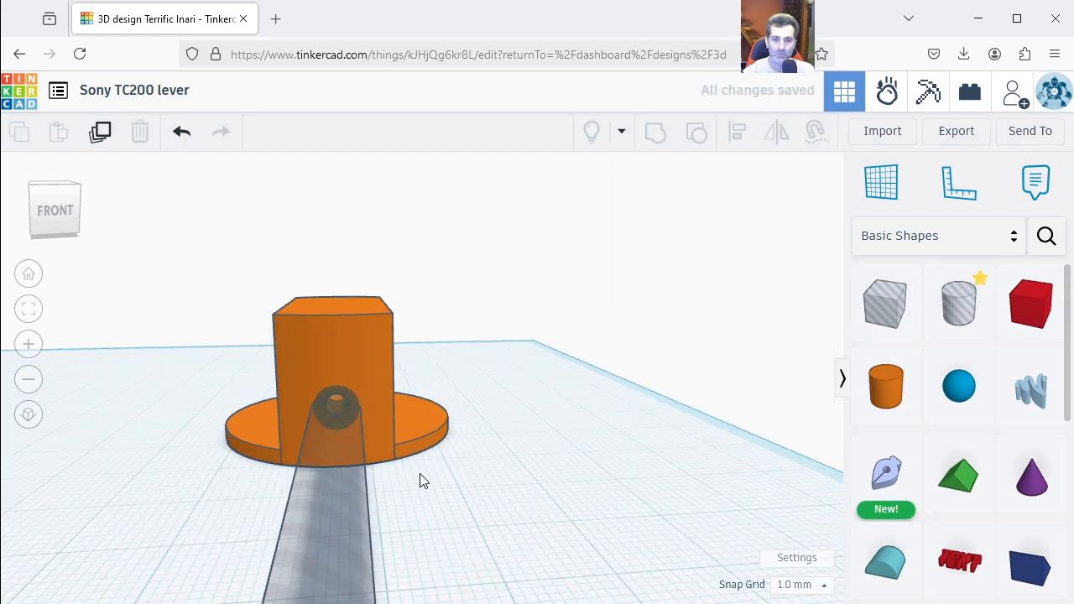
mouse_move(412, 500)
right_mouse_down()
mouse_move(424, 484)
mouse_move(419, 498)
right_mouse_up()
Step: Set the snap grid to 0.1 mm for finer positioning of the front hole cylinder
left_click(370, 472)
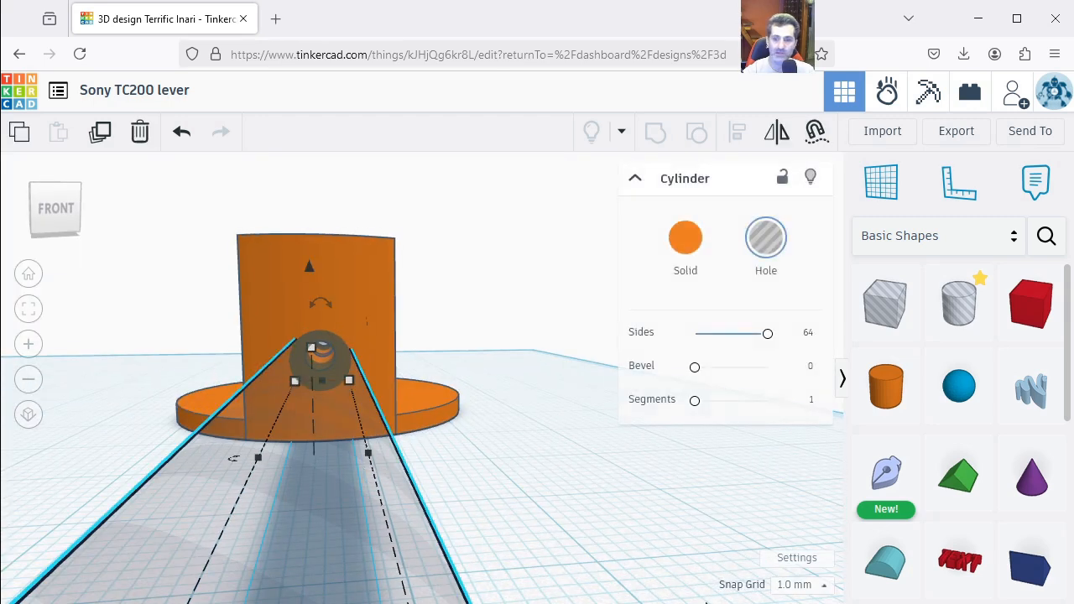
left_click(804, 587)
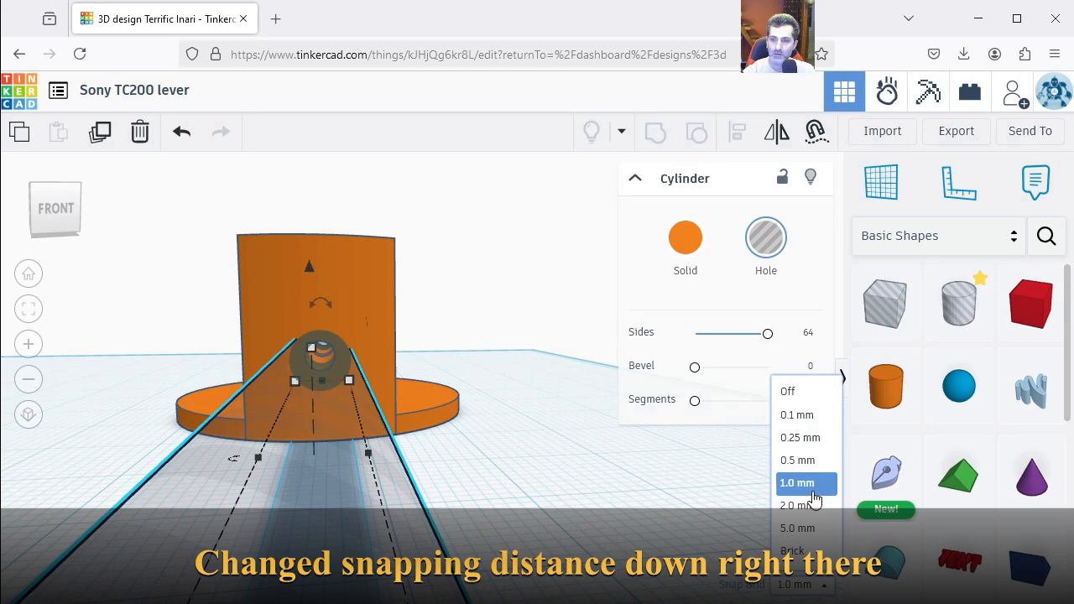
left_click(806, 415)
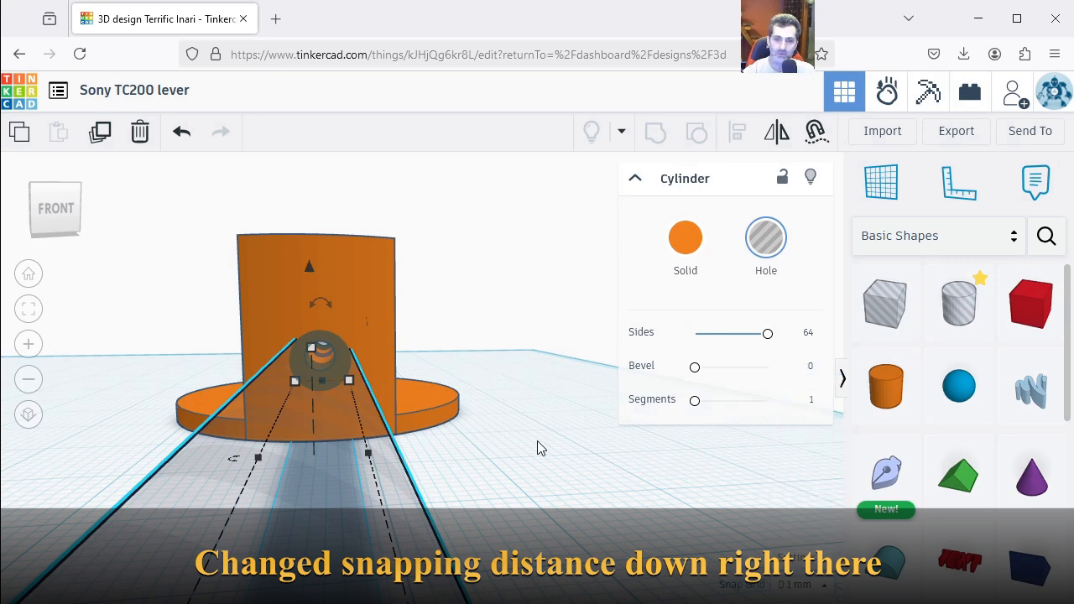
left_click(542, 448)
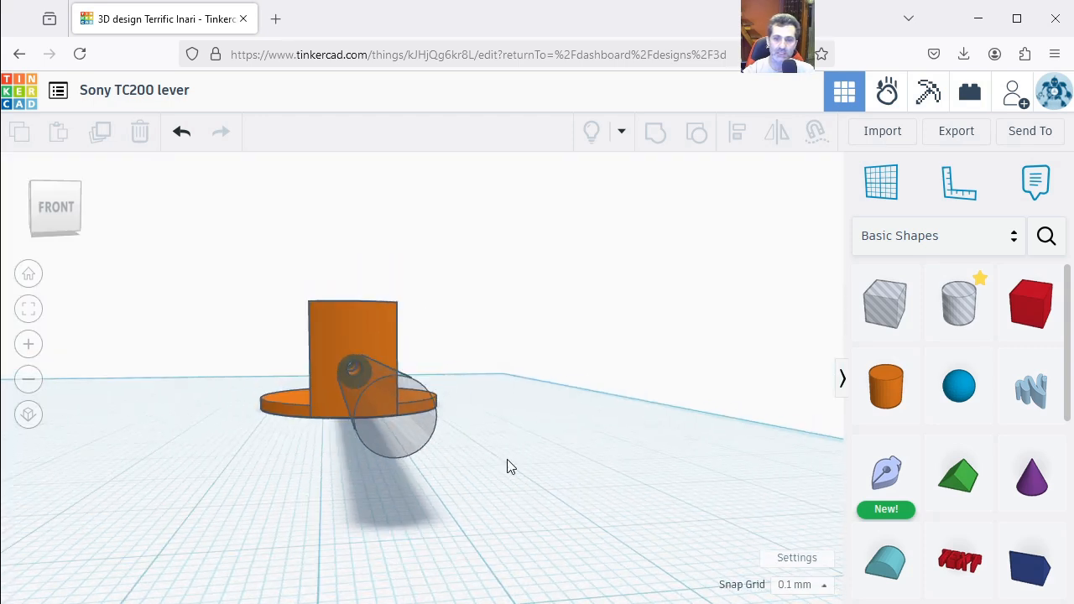
Step: Fine-tune the height of the front 6 mm hole cylinder so it is concentric with the 3 mm bore
right_click_drag(507, 460, 457, 435)
left_click(452, 427)
left_click_drag(425, 295, 425, 293)
left_click(509, 391)
scroll(437, 391, "up", 5)
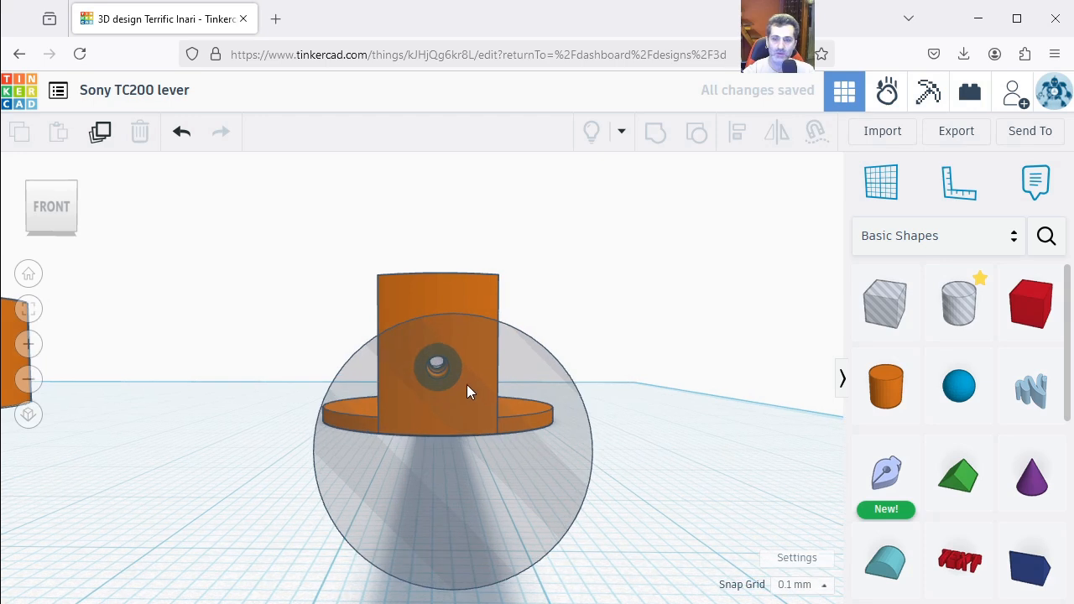
right_click_drag(473, 403, 219, 416)
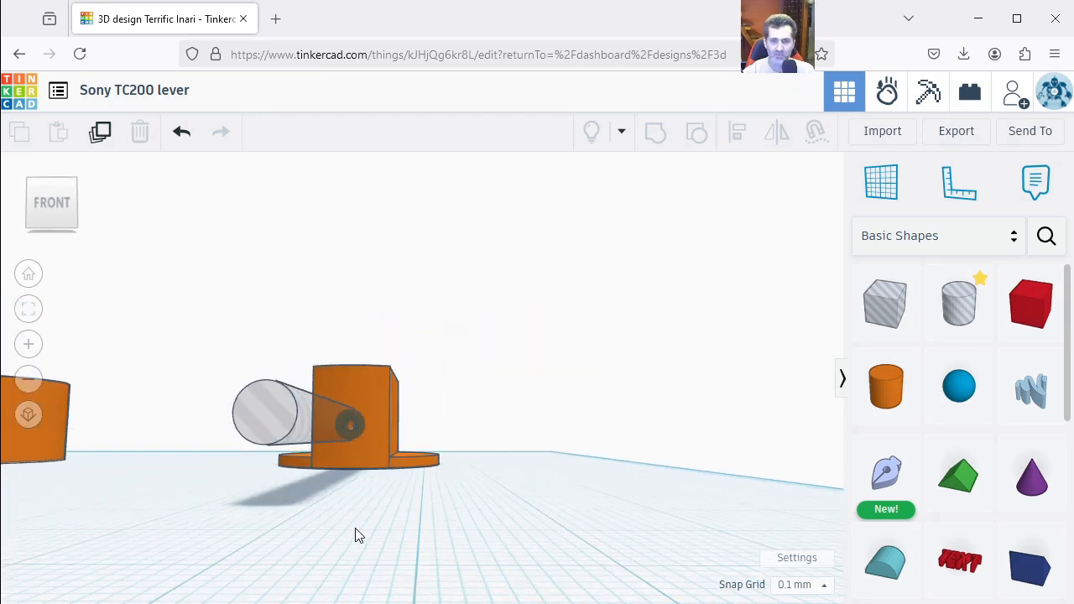
Step: Group the lever with the front 6 mm hole cylinder to cut the wider hole in that side
right_click_drag(372, 508, 576, 528)
left_click_drag(529, 549, 426, 340)
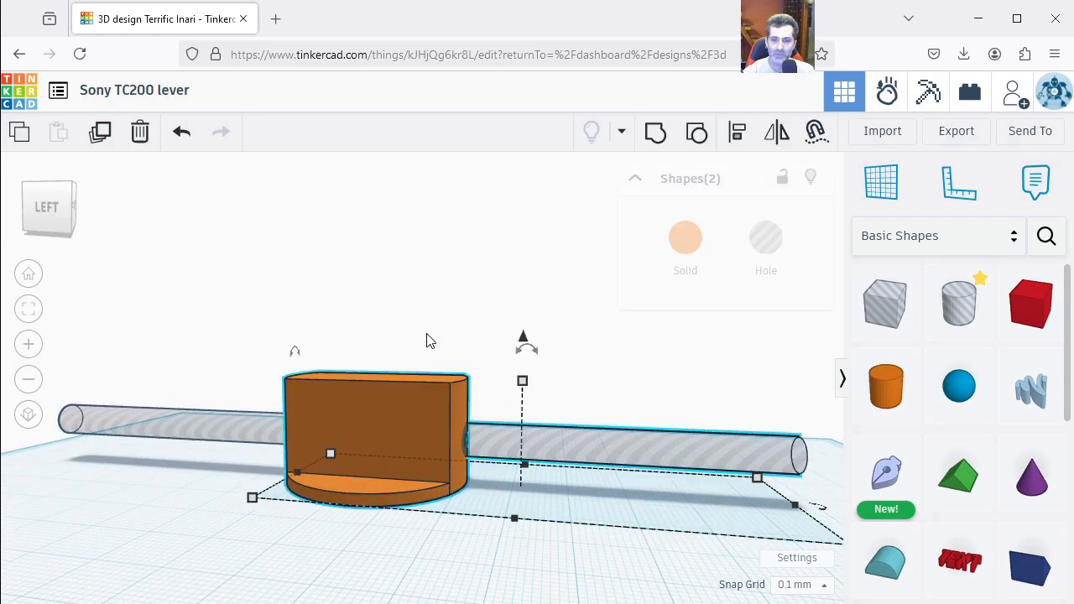
left_click(655, 141)
left_click(530, 549)
Step: Lower the back 6 mm hole cylinder by 0.4 mm to 5.60 mm above the workplane, centring it on the bore
right_click_drag(529, 549, 494, 451)
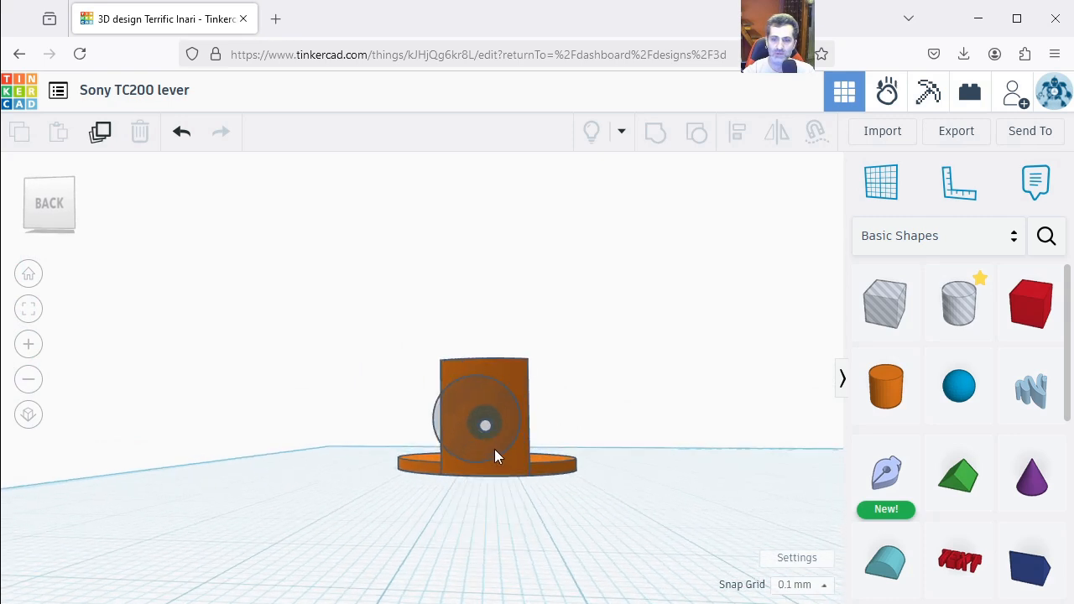
left_click(494, 452)
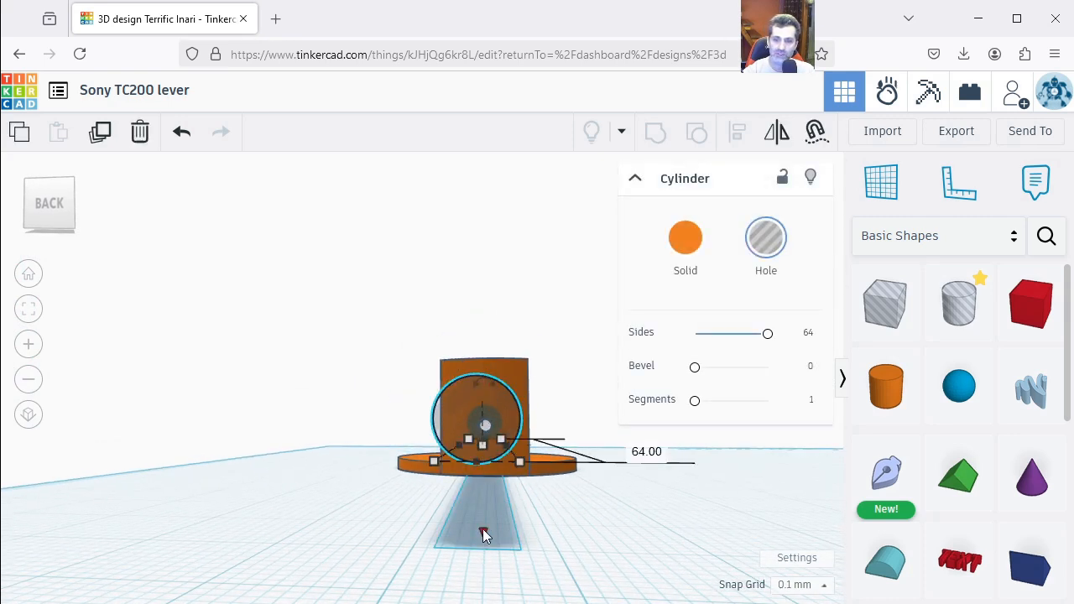
key("ctrl+Down")
key("ctrl+Down")
key("ctrl+Down")
key("ctrl+Down")
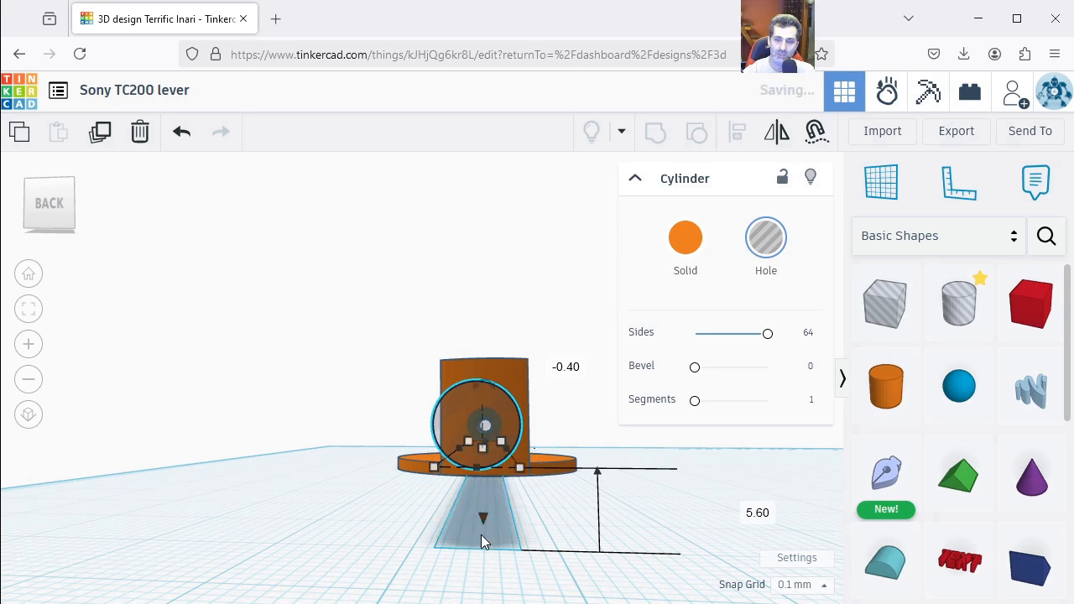
left_click(481, 535)
scroll(445, 454, "up", 2)
scroll(445, 454, "up", 2)
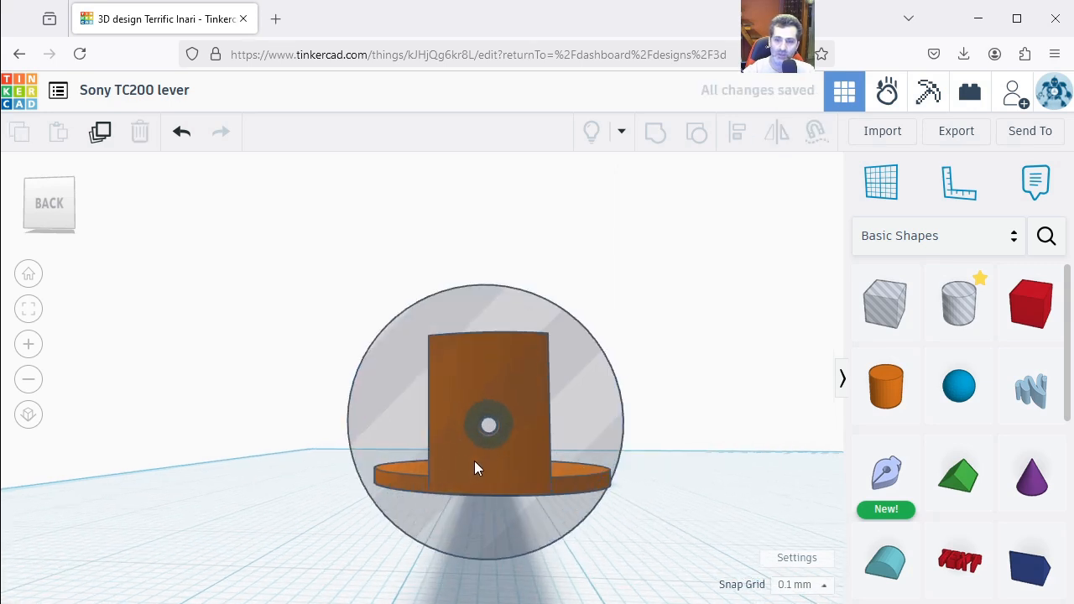
Step: Group the lever with the back 6 mm hole cylinder to cut the wider hole in the back side
scroll(486, 459, "down", 5)
right_click_drag(591, 479, 630, 529)
right_click_drag(764, 525, 466, 496)
left_click_drag(466, 481, 386, 326)
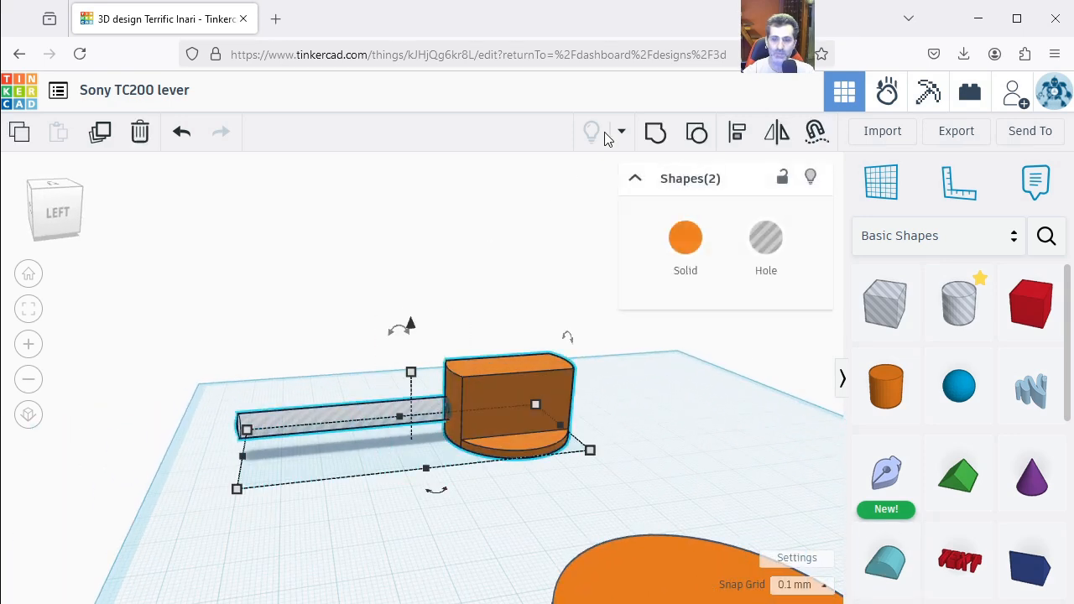
left_click(657, 136)
left_click(531, 446)
Step: Turn the finished lever into a hole to inspect its internal bores and socket, and restore it to solid
right_click_drag(531, 447, 413, 441)
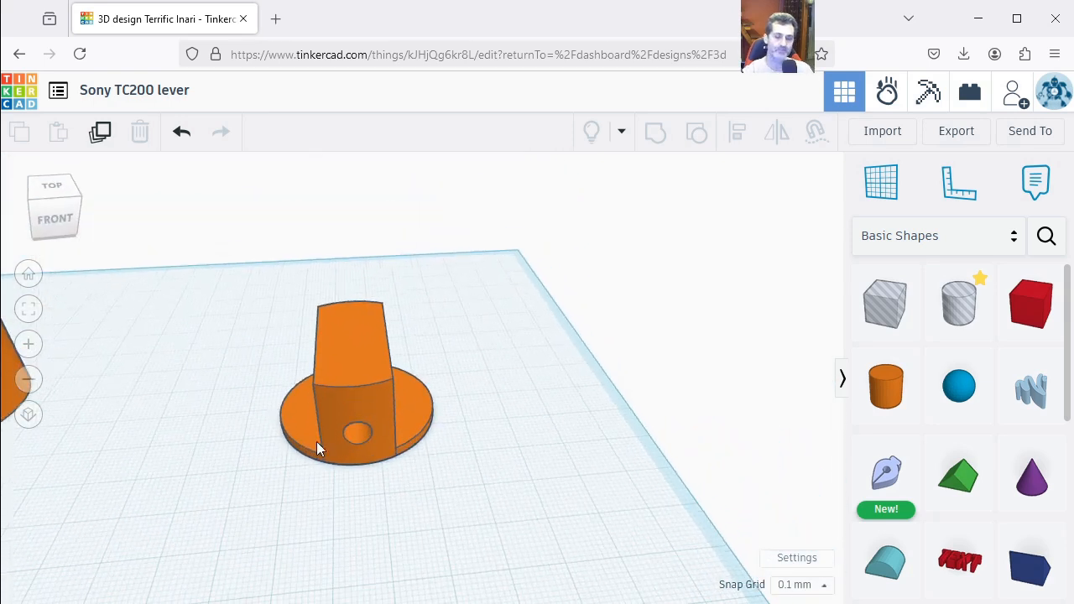
scroll(355, 463, "up", 2)
right_click_drag(356, 480, 354, 474)
right_click_drag(353, 437, 433, 372)
left_click(413, 350)
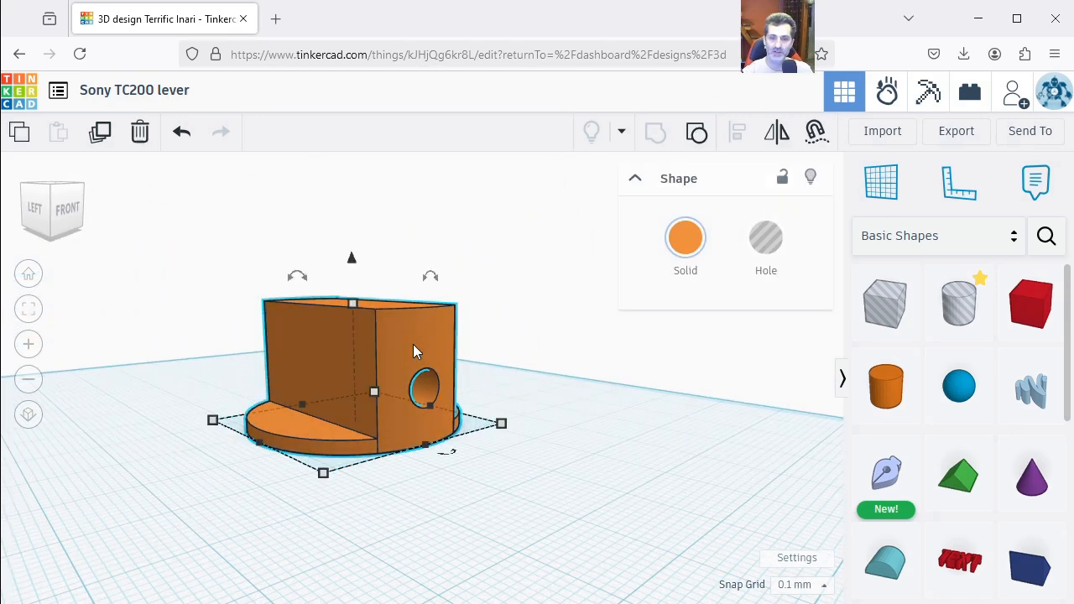
left_click(772, 238)
left_click(607, 364)
right_click_drag(402, 414, 334, 445)
left_click(395, 384)
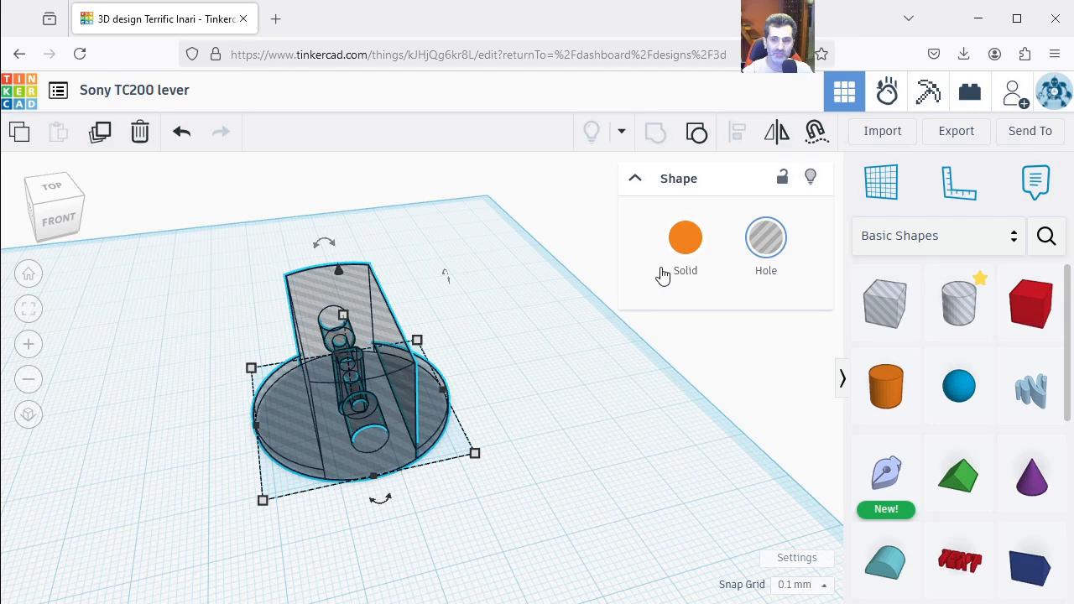
left_click(683, 235)
left_click(464, 260)
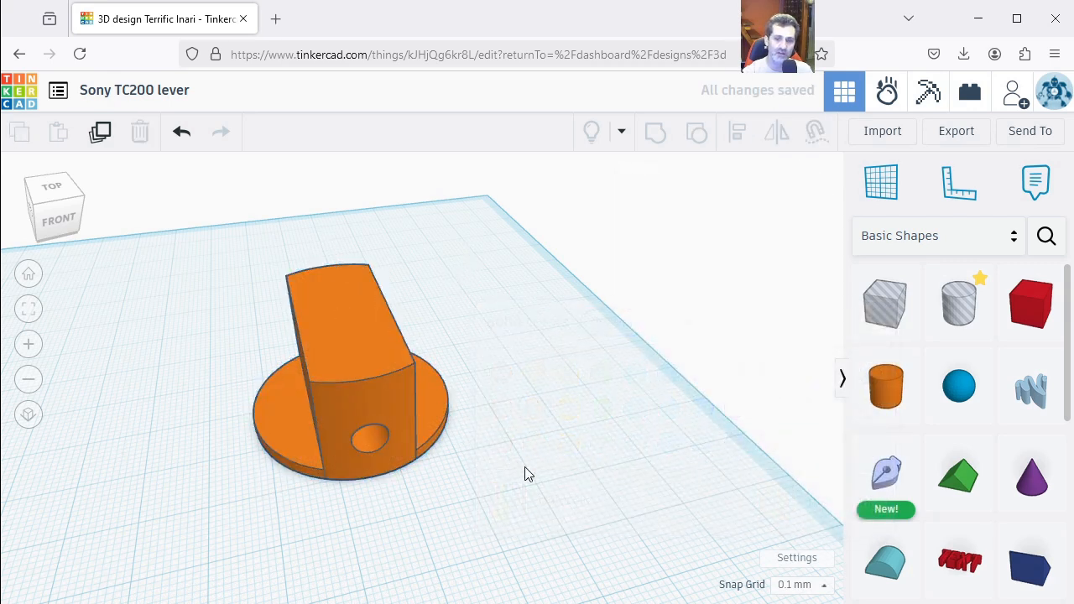
Step: Examine the axle socket on the underside of the lever and return to a view from above
scroll(424, 514, "up", 1)
right_click_drag(434, 515, 360, 327)
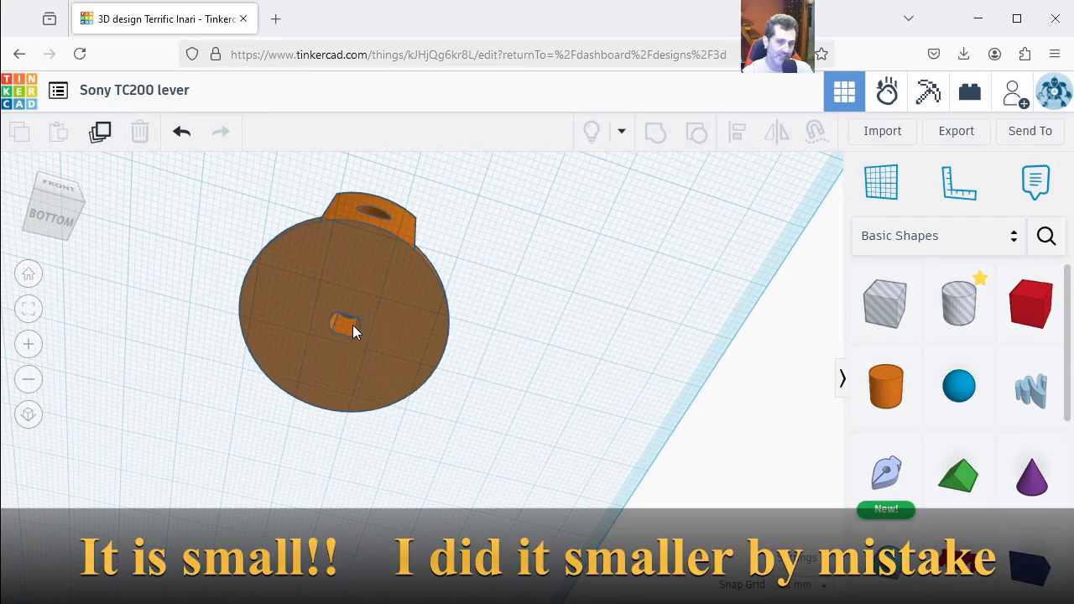
right_click_drag(411, 314, 527, 361)
scroll(490, 389, "down", 2)
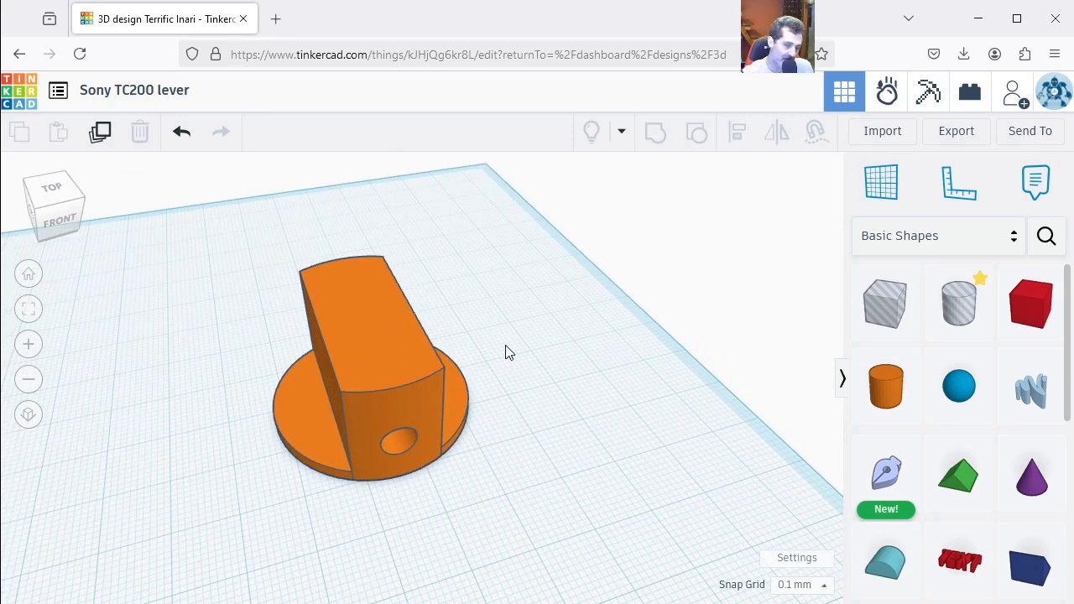